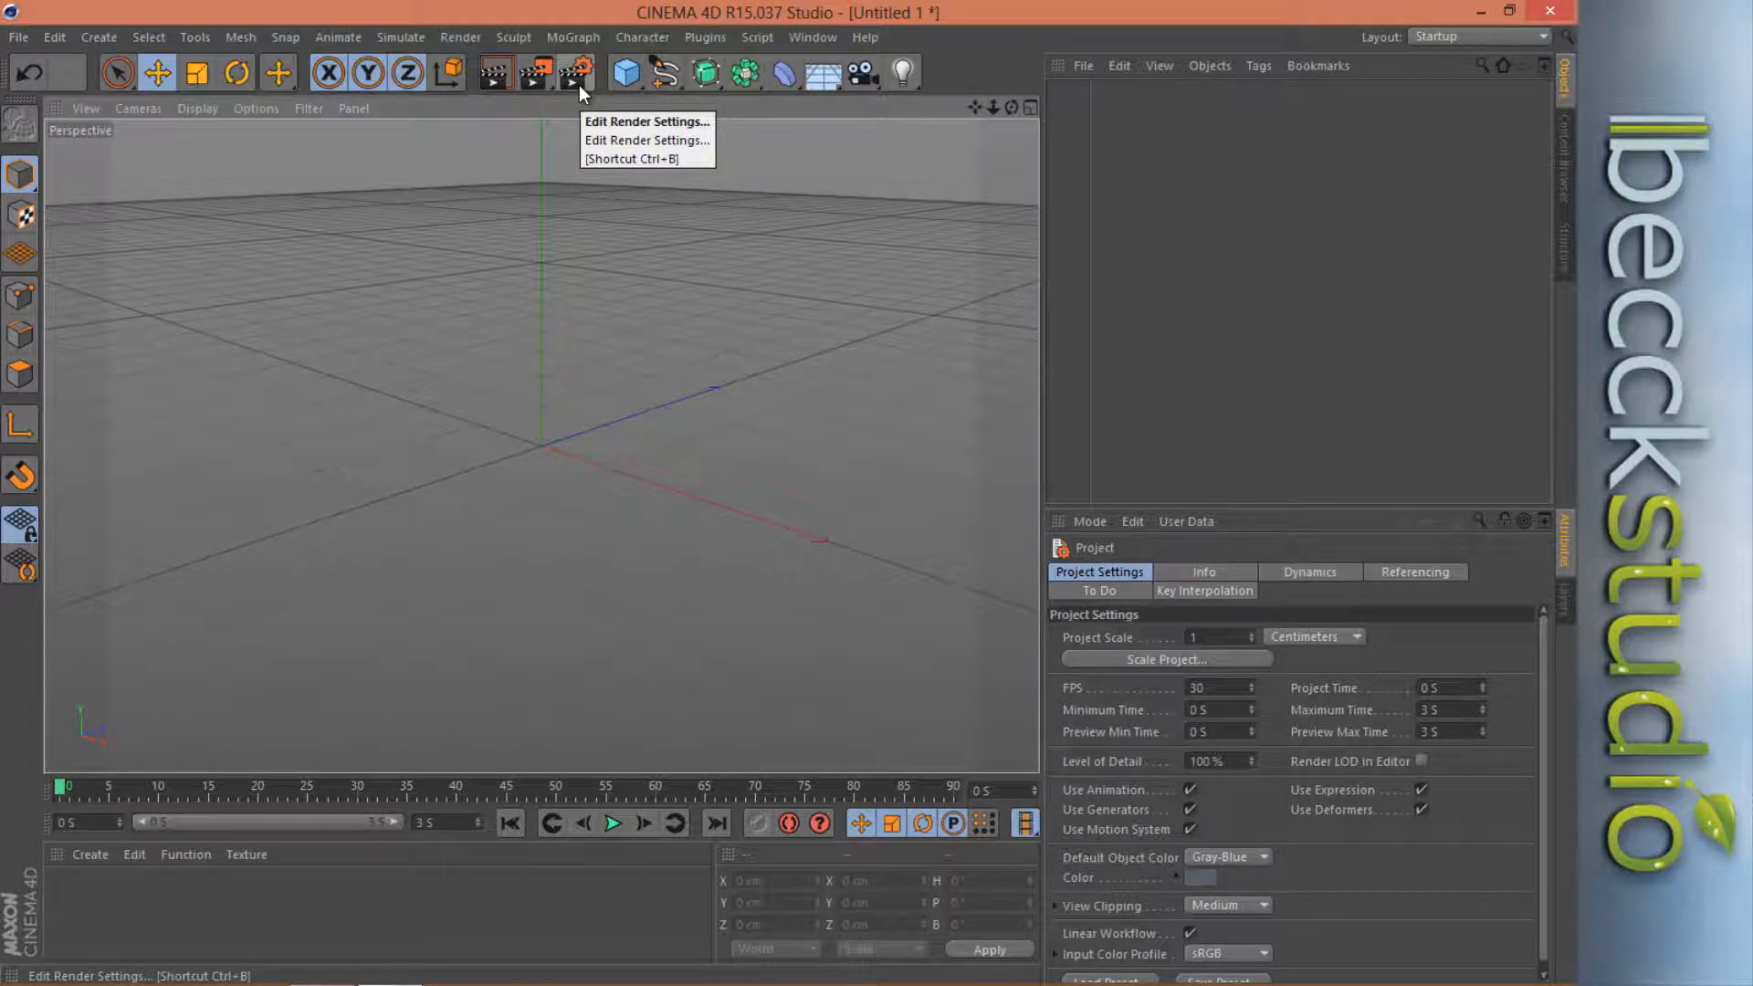
# Open the render settings and set the output size to 1920 × 1080 pixels.
pyautogui.click(579, 85)
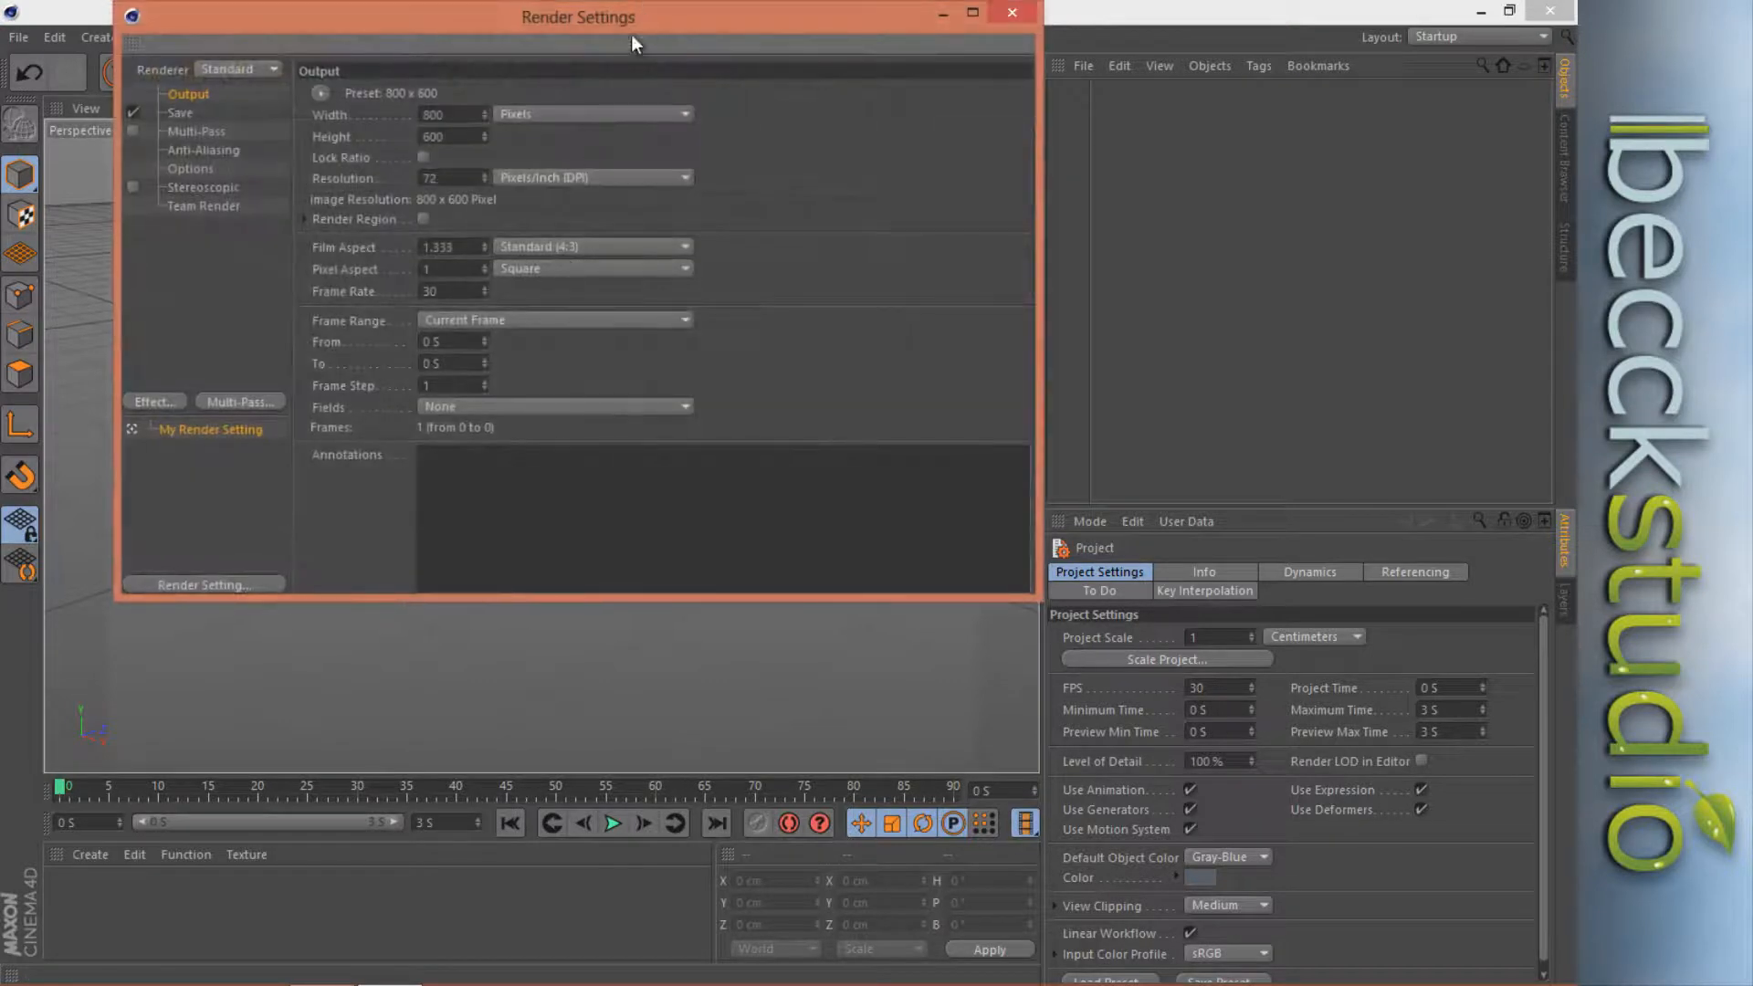
pyautogui.moveTo(632, 35); pyautogui.dragTo(603, 199)
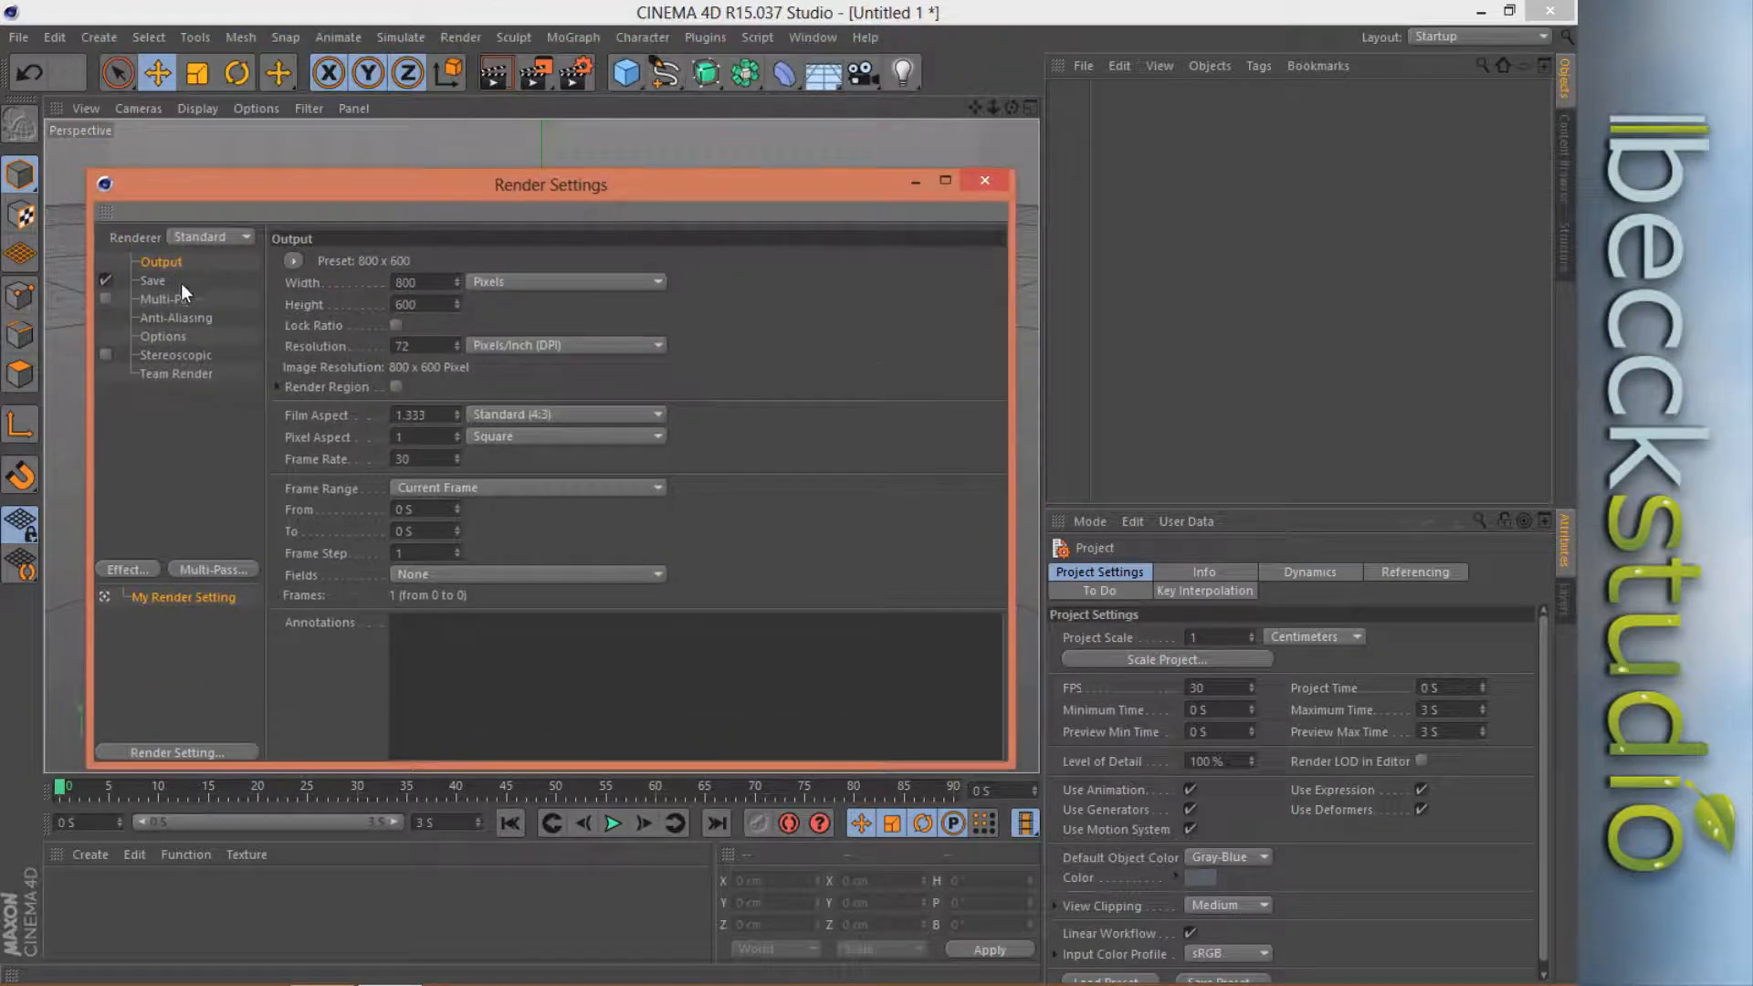
pyautogui.doubleClick(409, 288)
pyautogui.moveTo(432, 308); pyautogui.dragTo(375, 311)
pyautogui.hotkey('shift', 'Tab')
pyautogui.write('1920')
pyautogui.press('Tab')
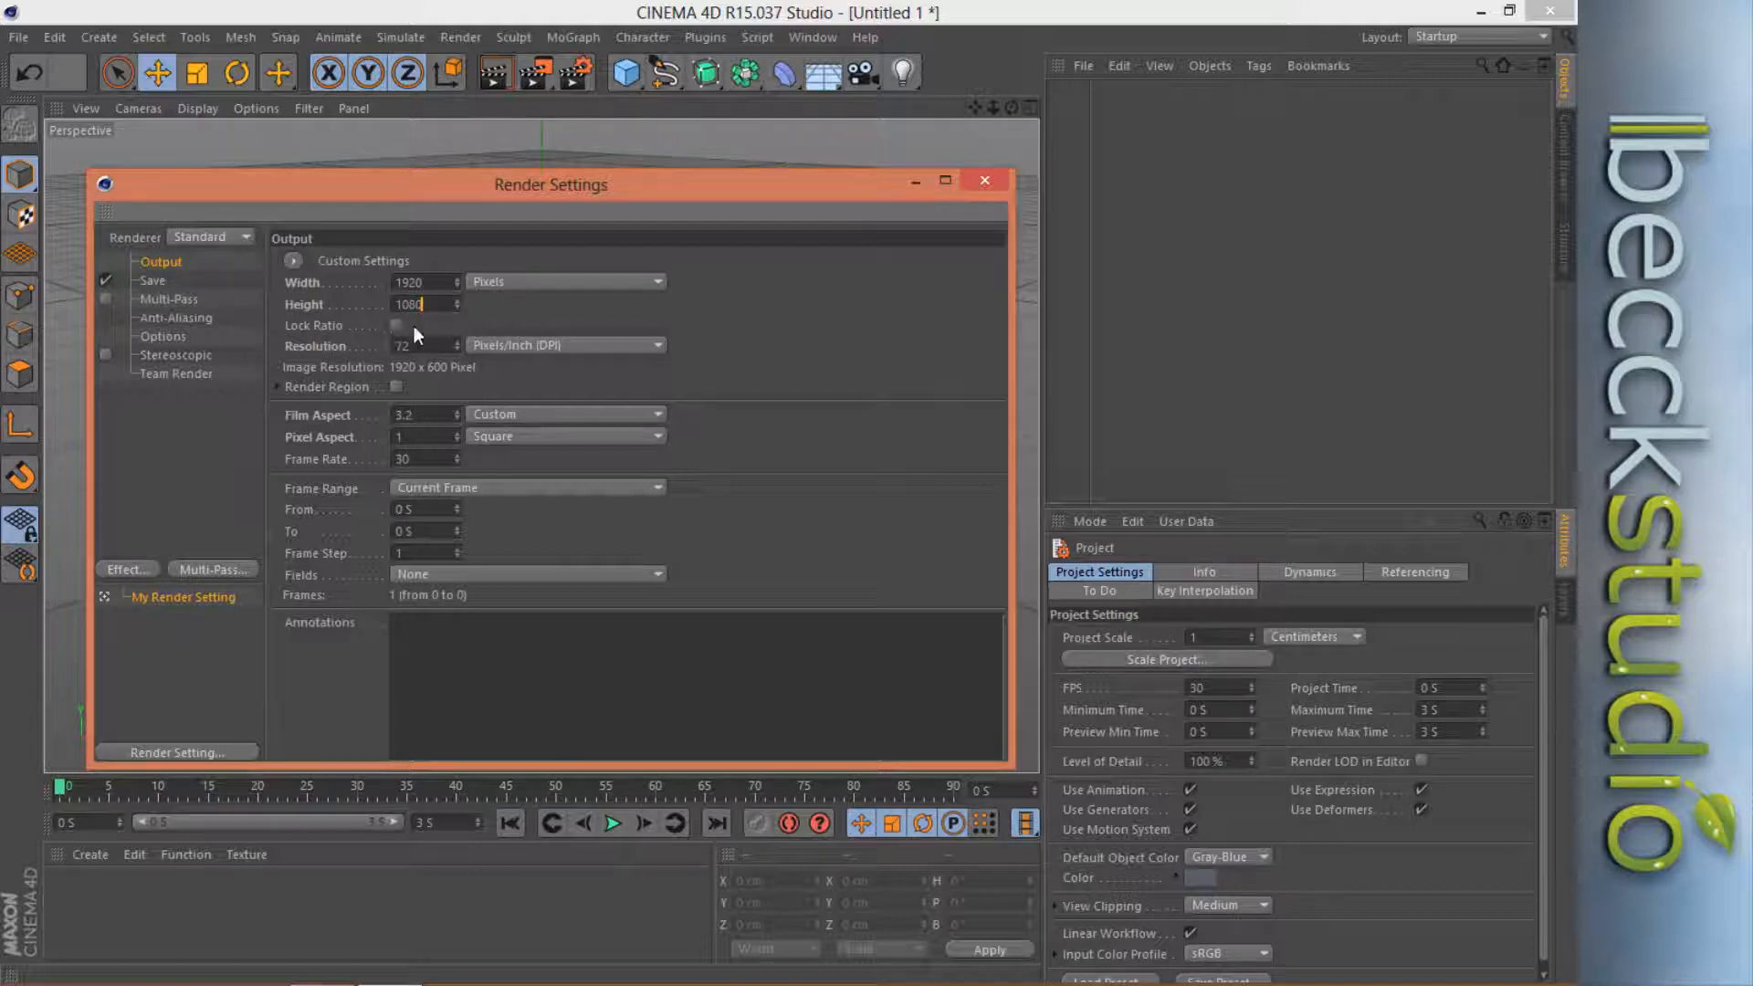
pyautogui.click(434, 288)
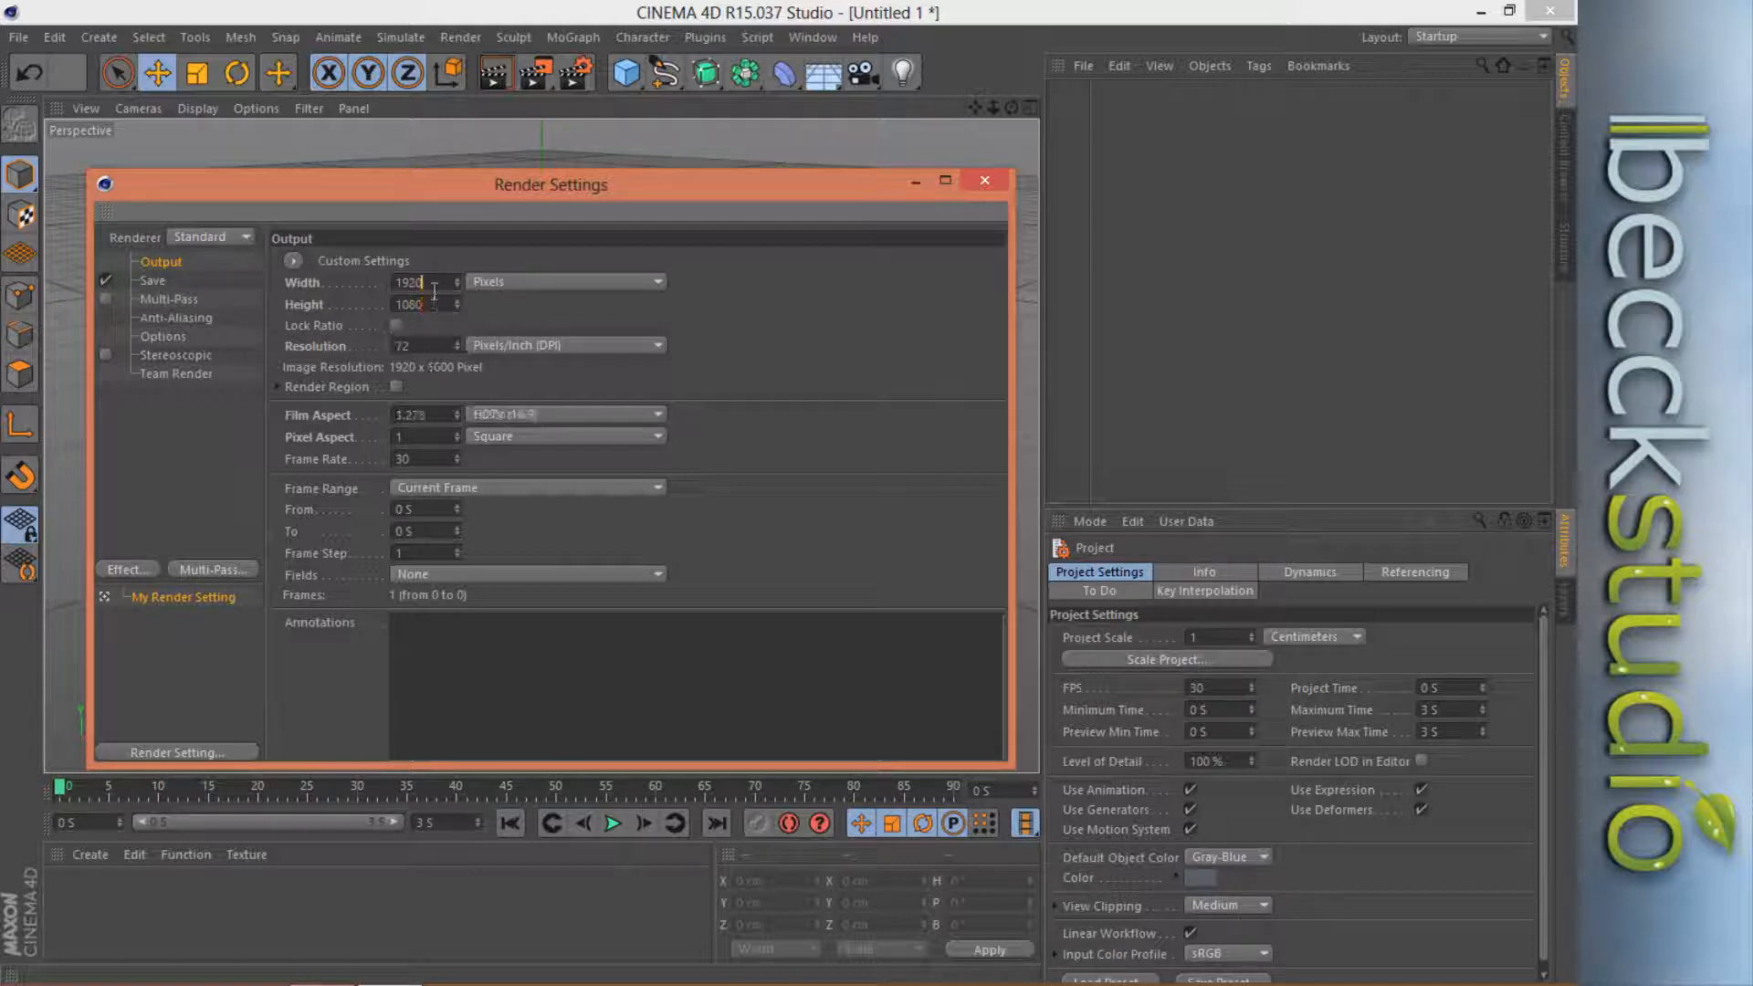
# Set the render output resolution to 300 pixels/inch (DPI).
pyautogui.doubleClick(415, 345)
pyautogui.click(294, 261)
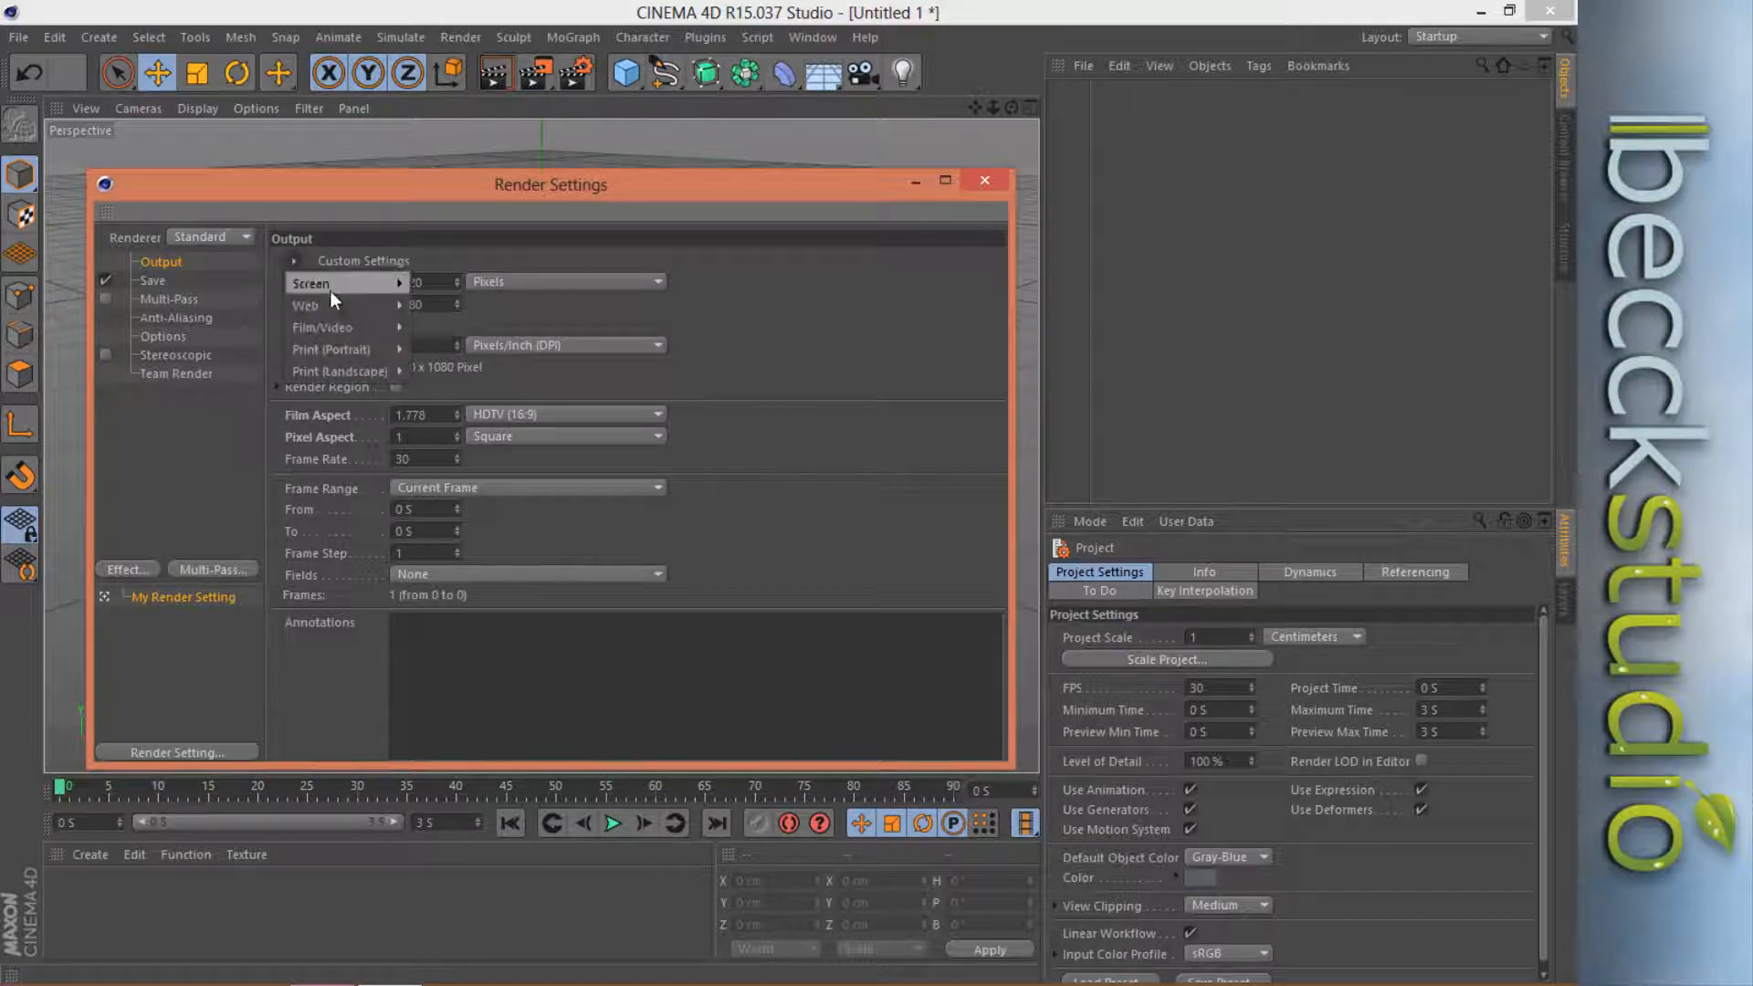
pyautogui.moveTo(335, 309)
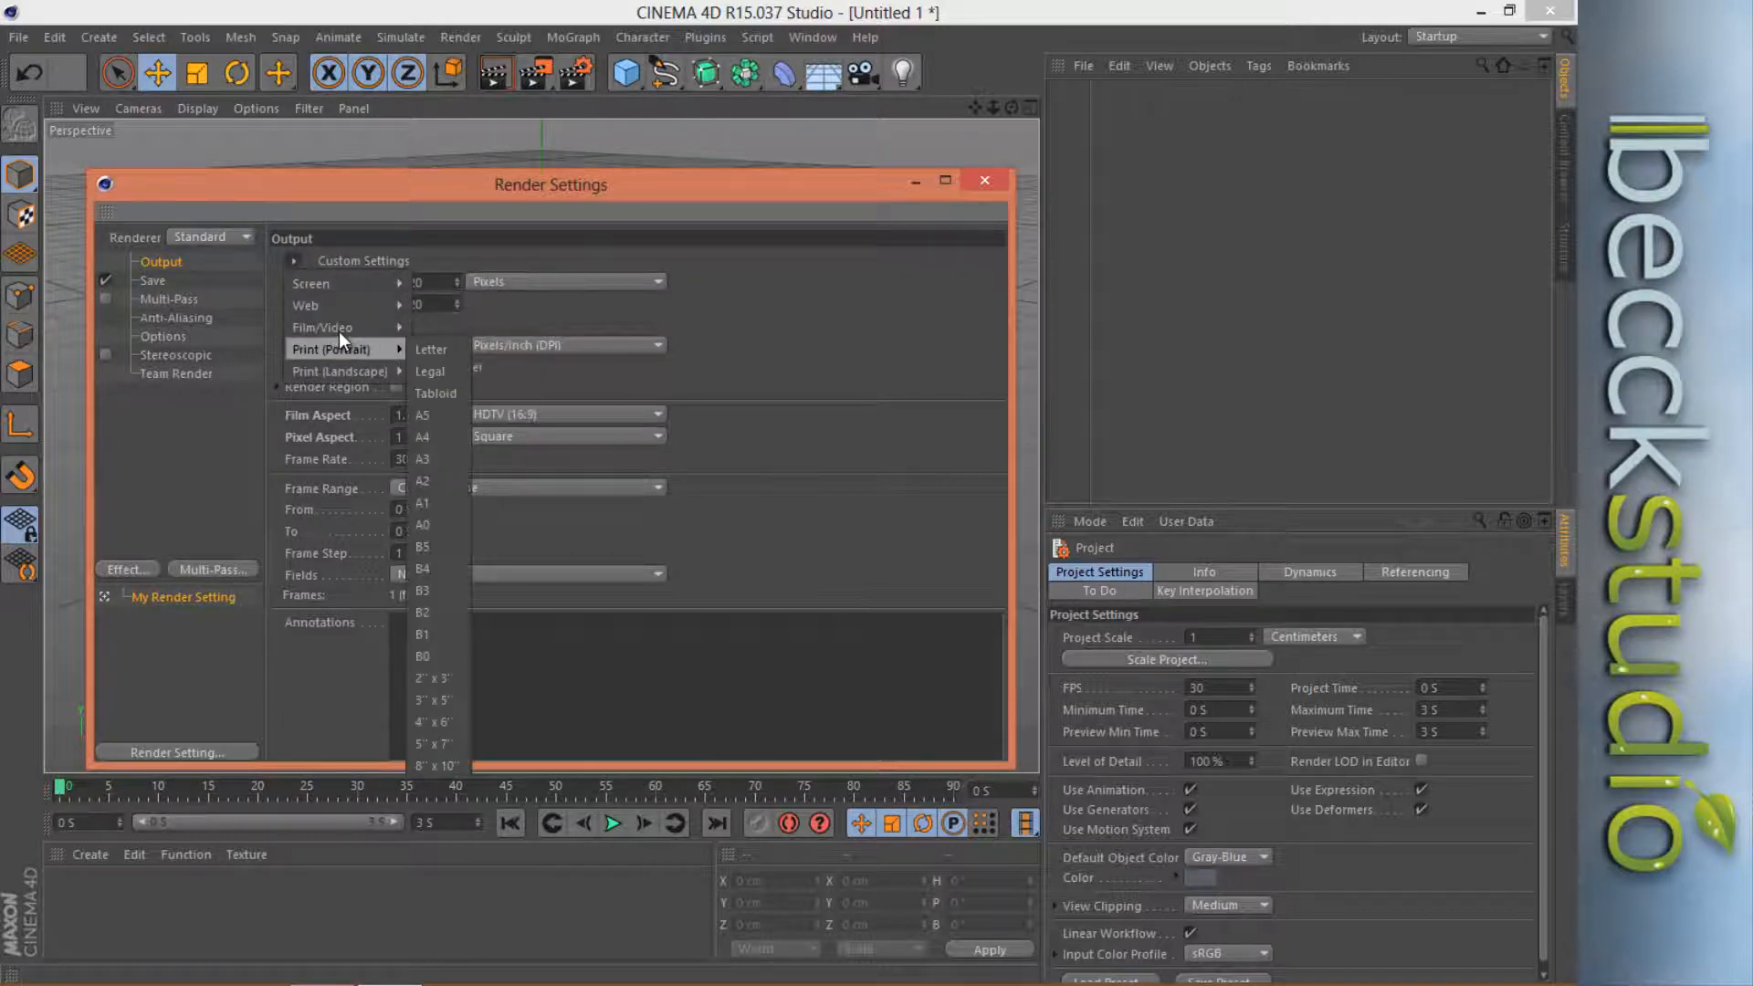
pyautogui.click(661, 212)
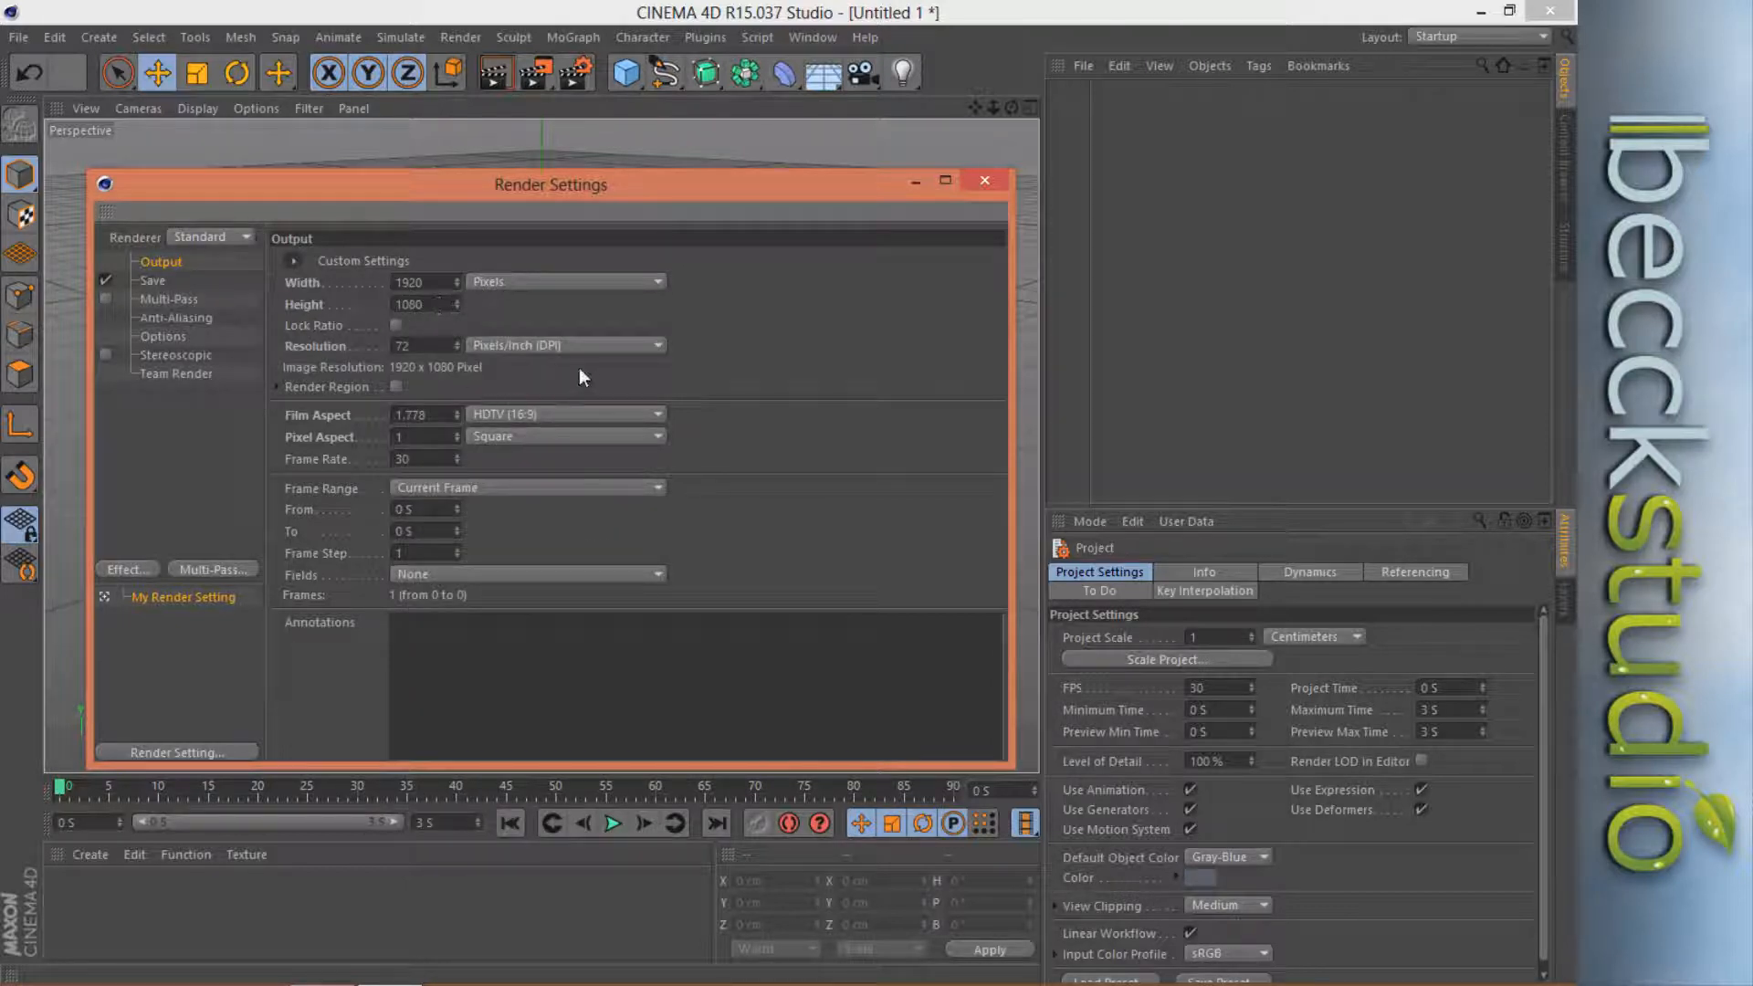
pyautogui.click(421, 346)
pyautogui.write('300')
# Set the render's save file to Neon on the Desktop.
pyautogui.click(152, 281)
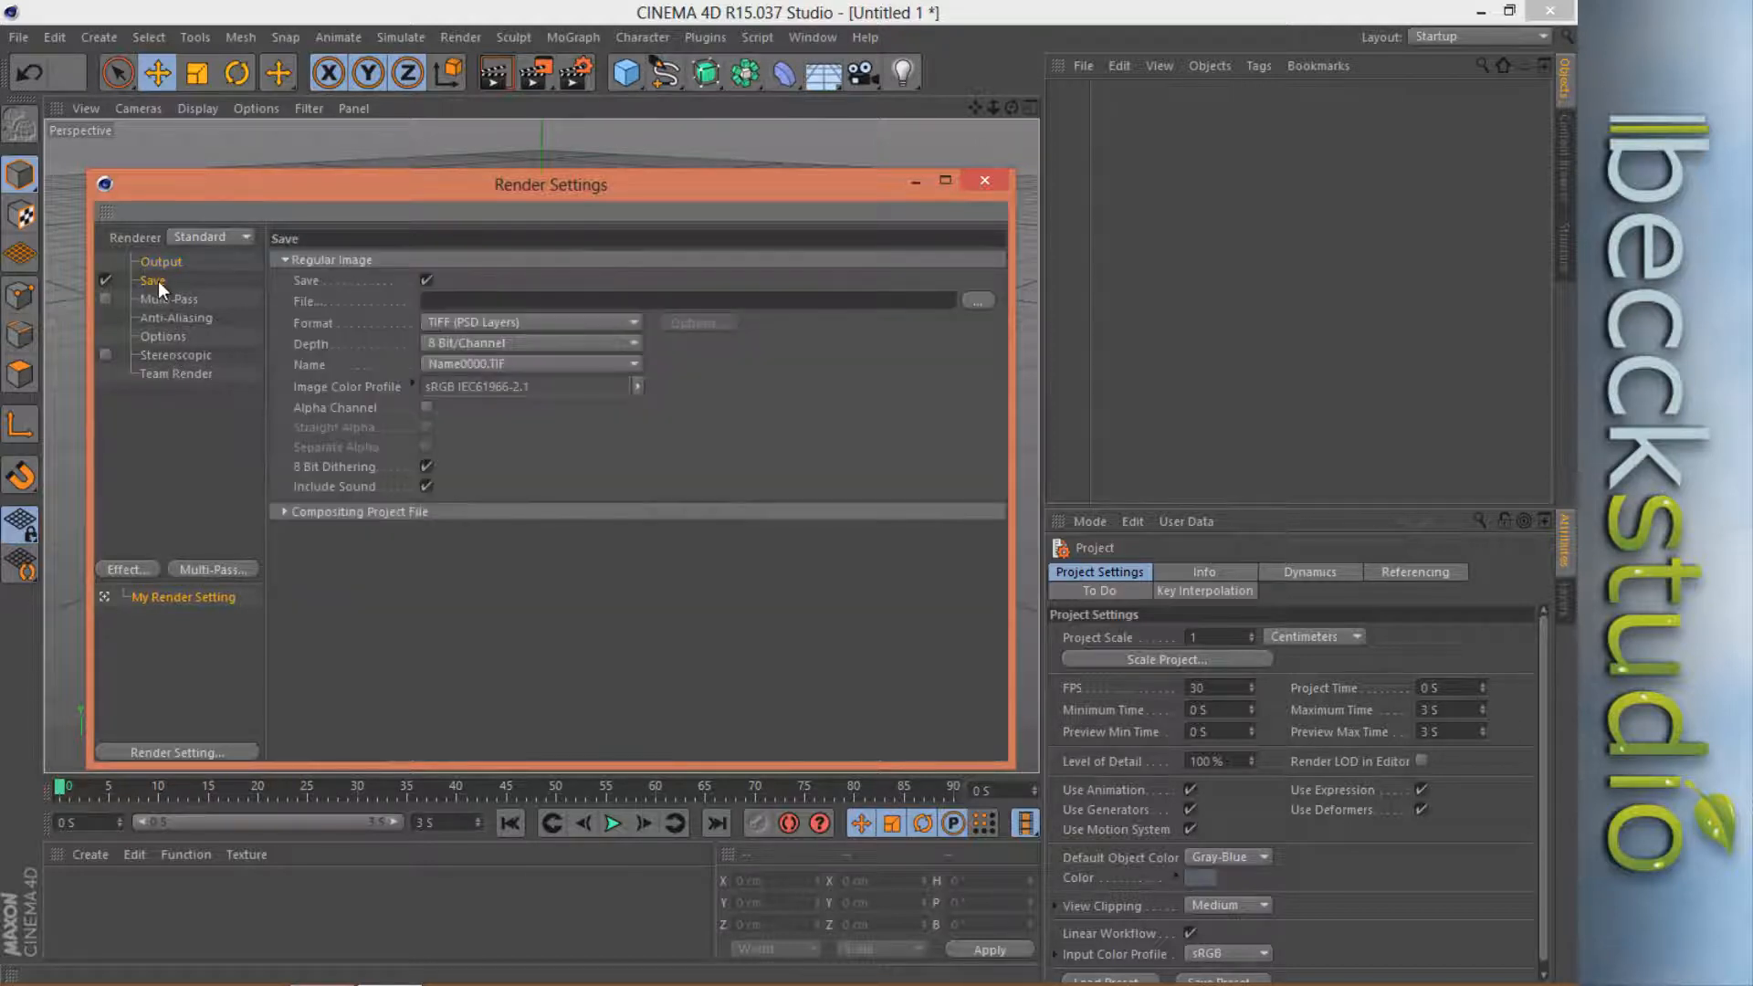
pyautogui.click(478, 302)
pyautogui.write('Neon')
pyautogui.click(978, 302)
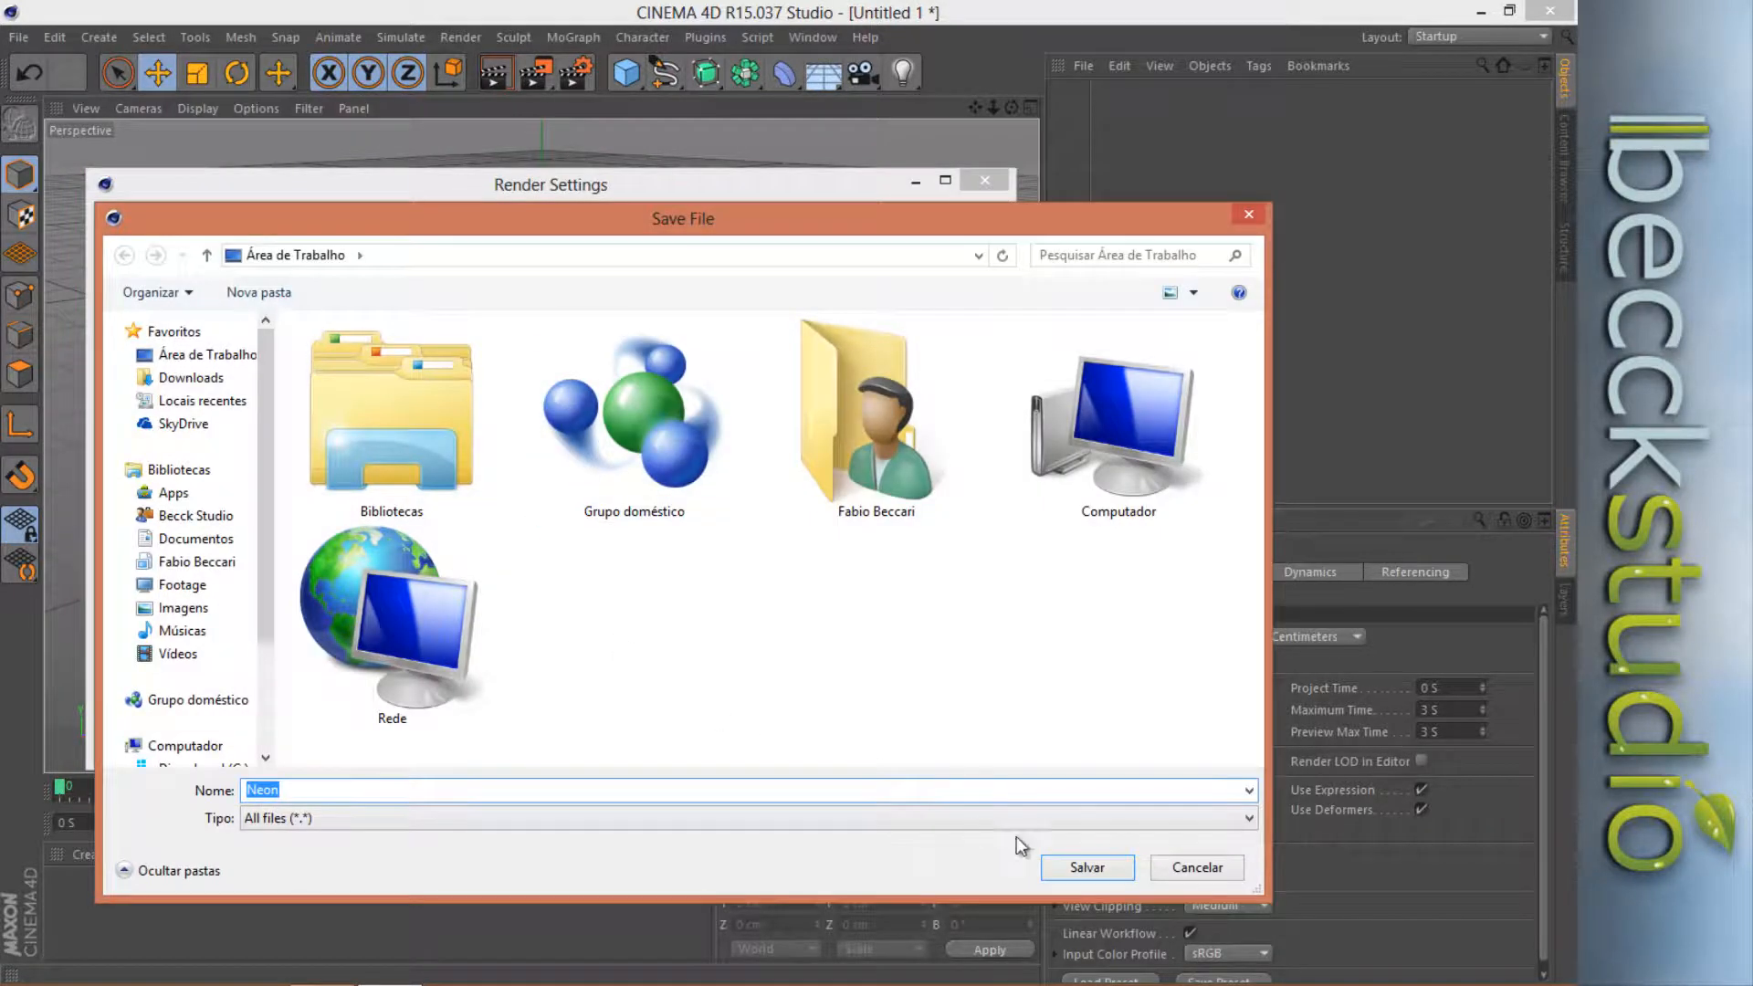
pyautogui.click(1080, 871)
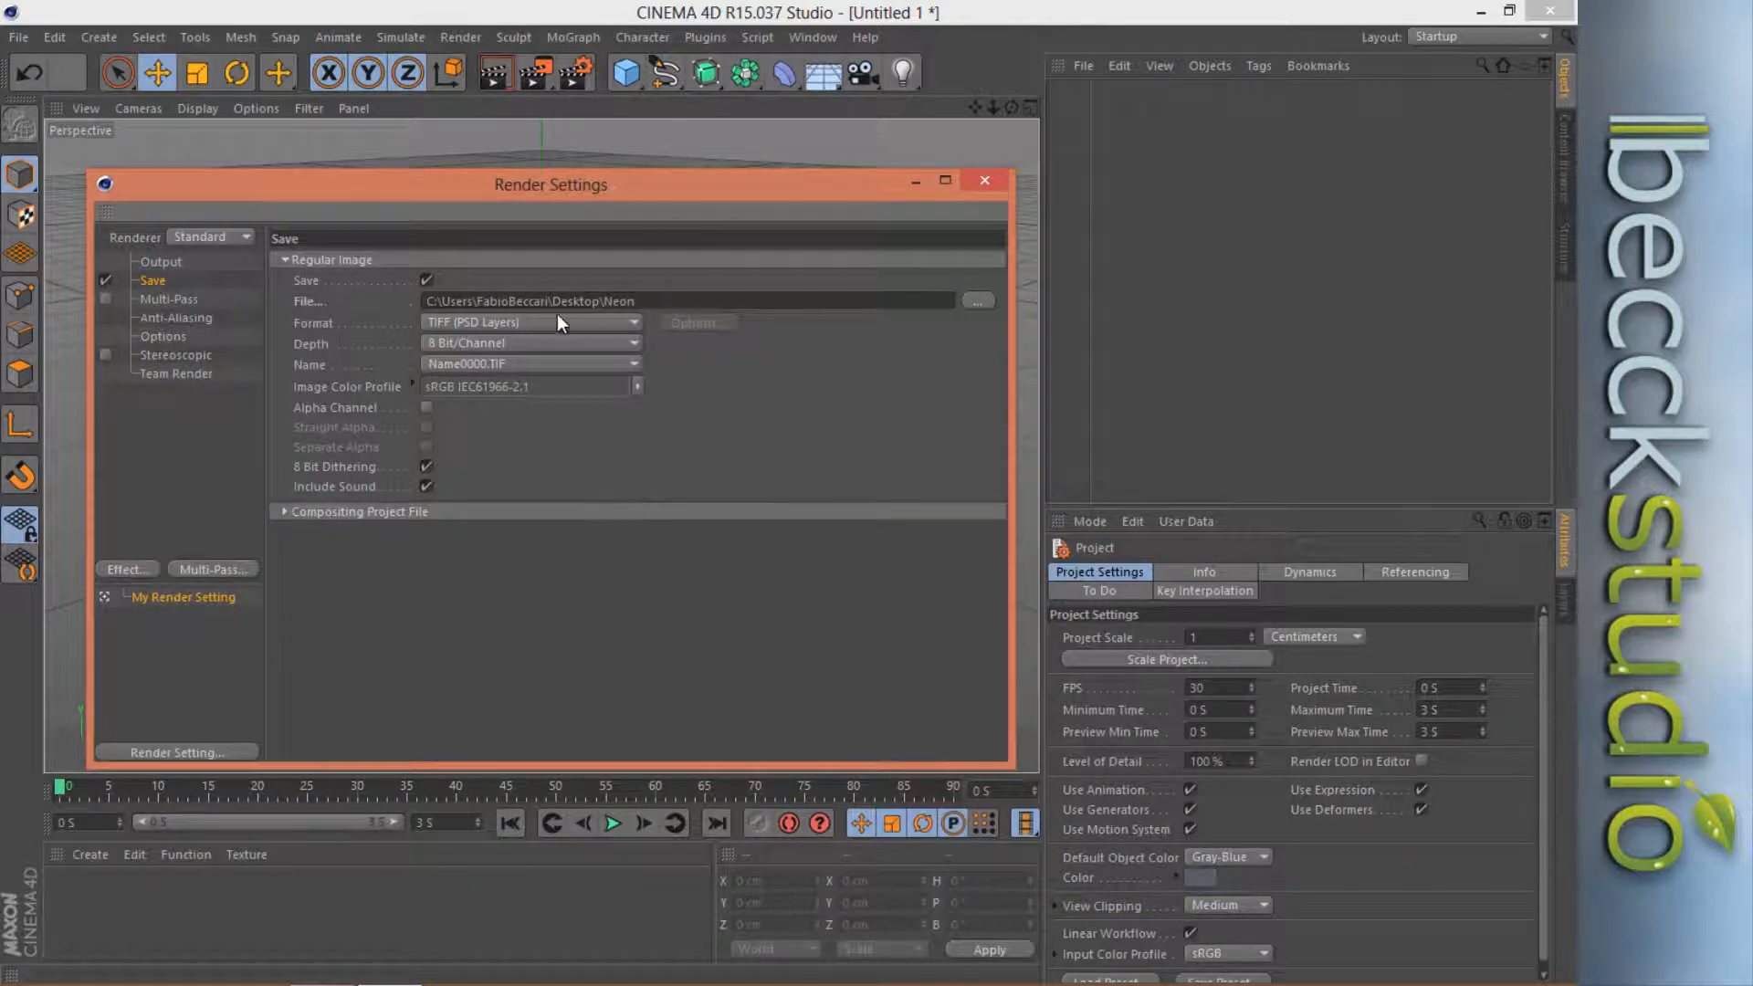
# Set the saved image format to JPEG and close the render settings.
pyautogui.click(630, 324)
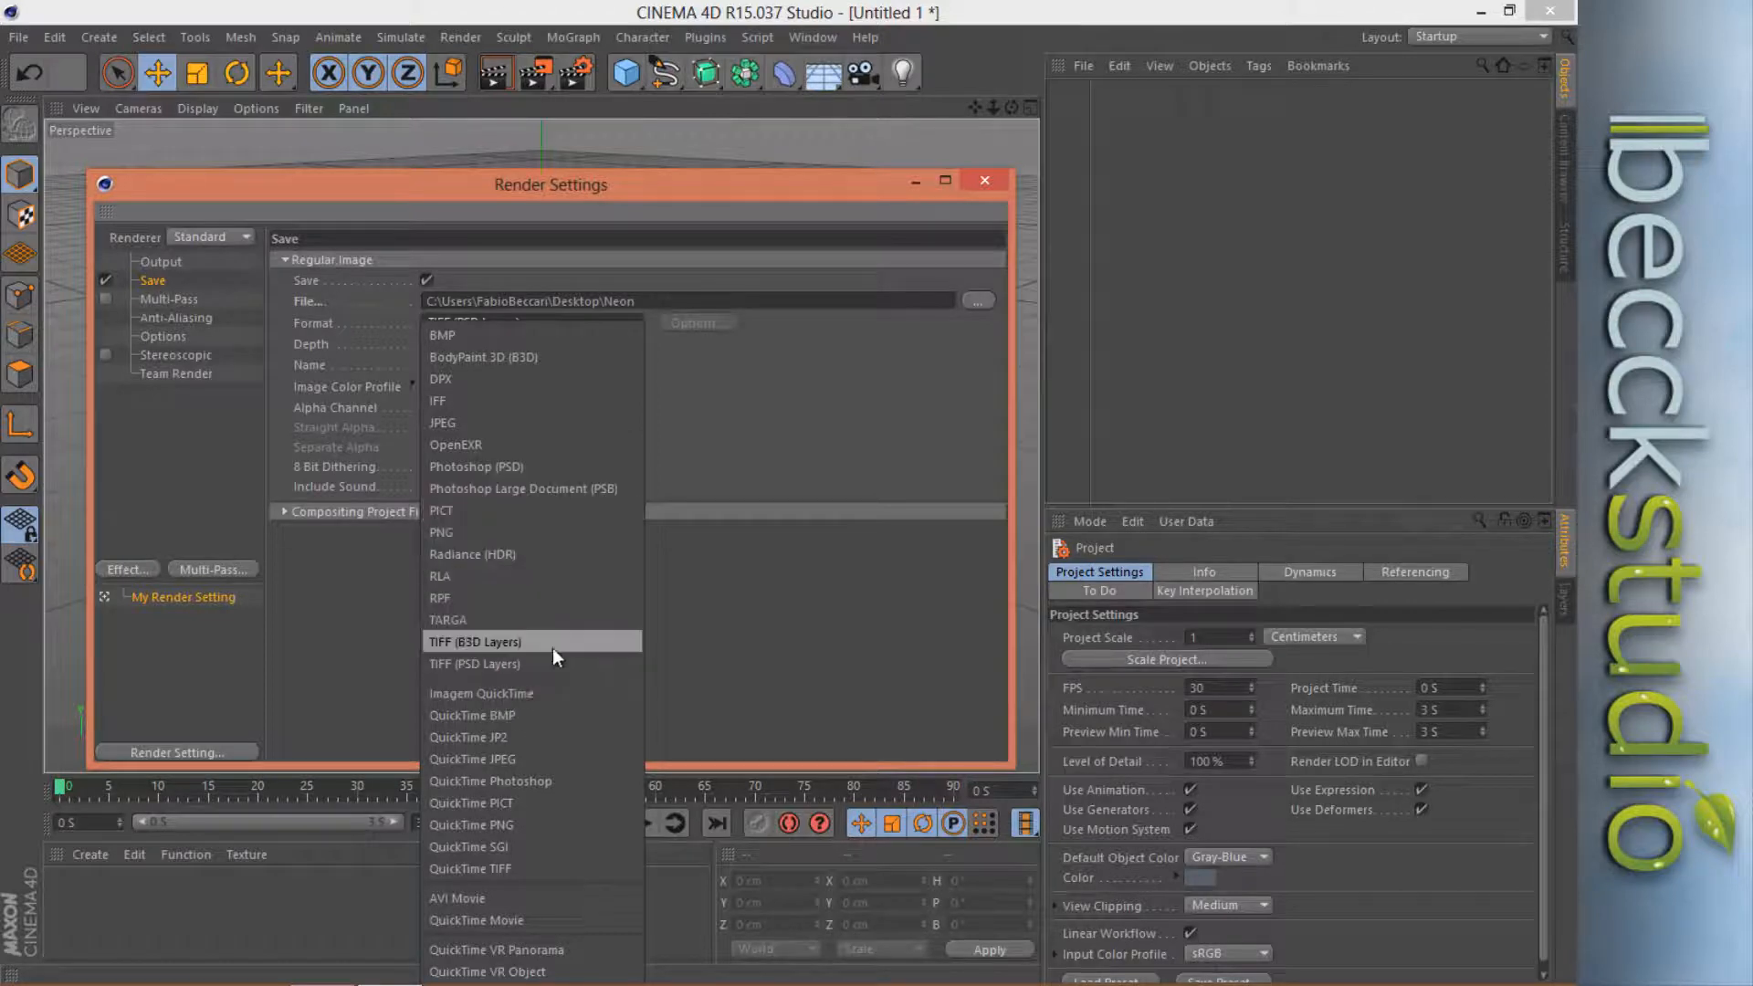
pyautogui.click(479, 425)
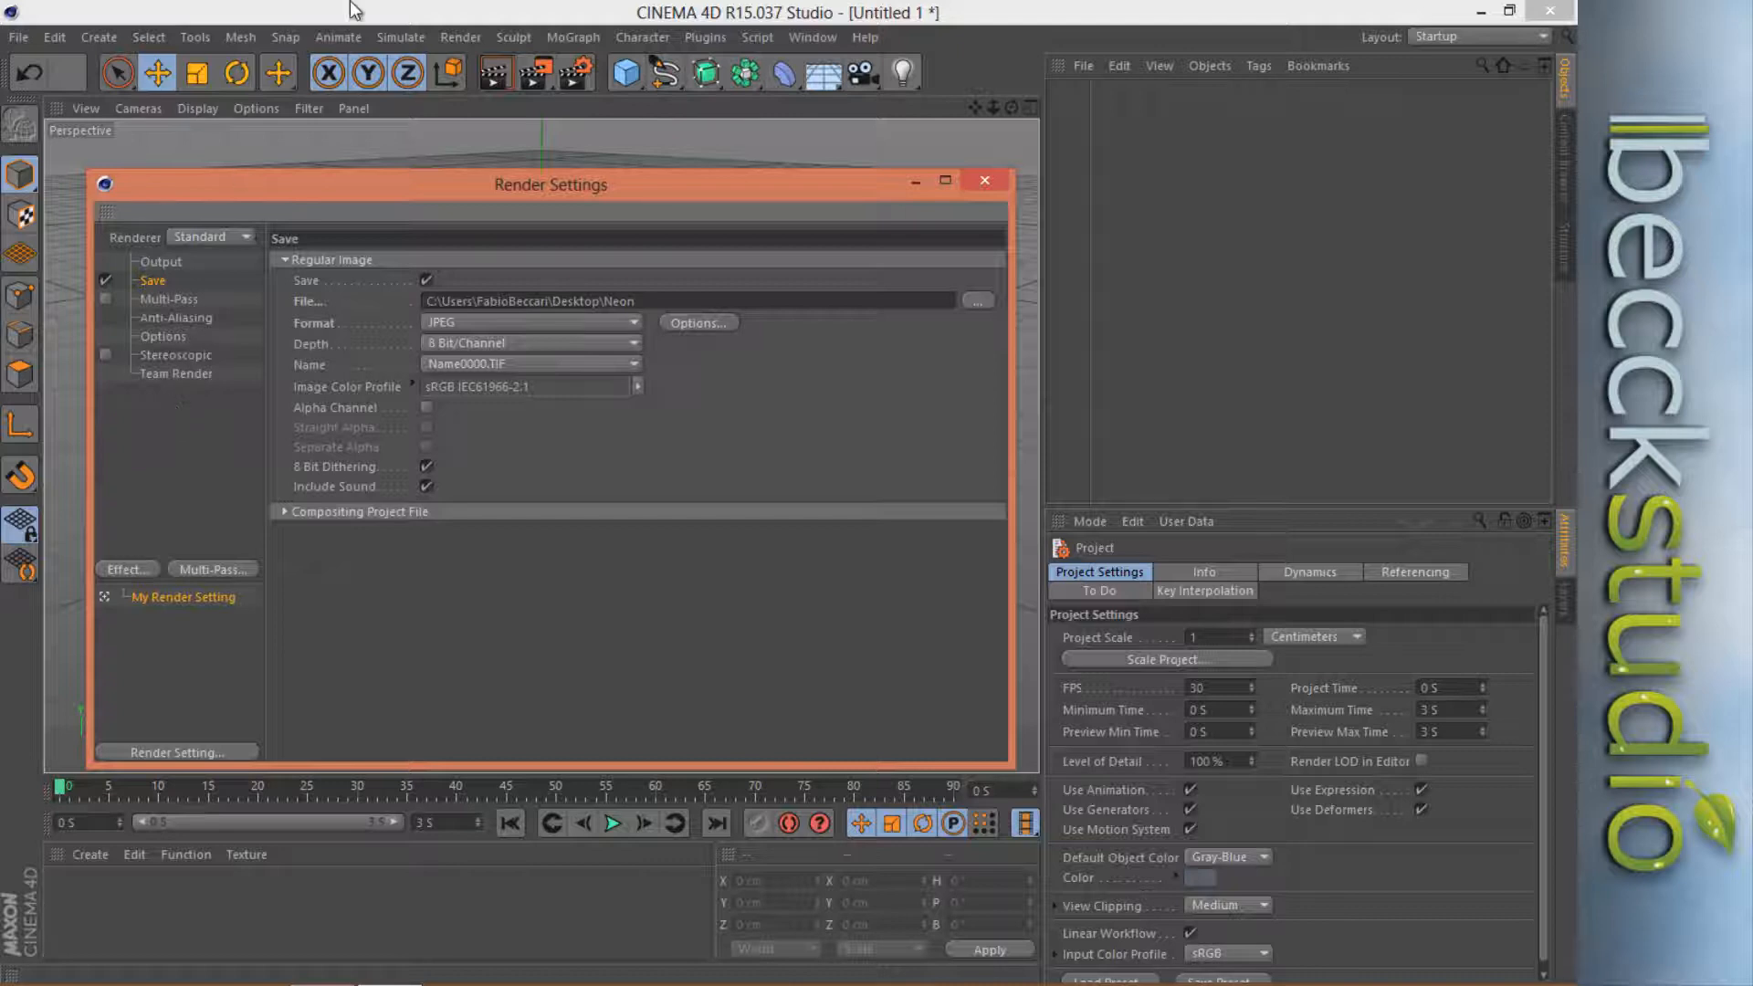
pyautogui.moveTo(515, 195)
pyautogui.mouseDown()
pyautogui.moveTo(642, 269)
pyautogui.moveTo(634, 304)
pyautogui.moveTo(541, 185)
pyautogui.mouseUp()
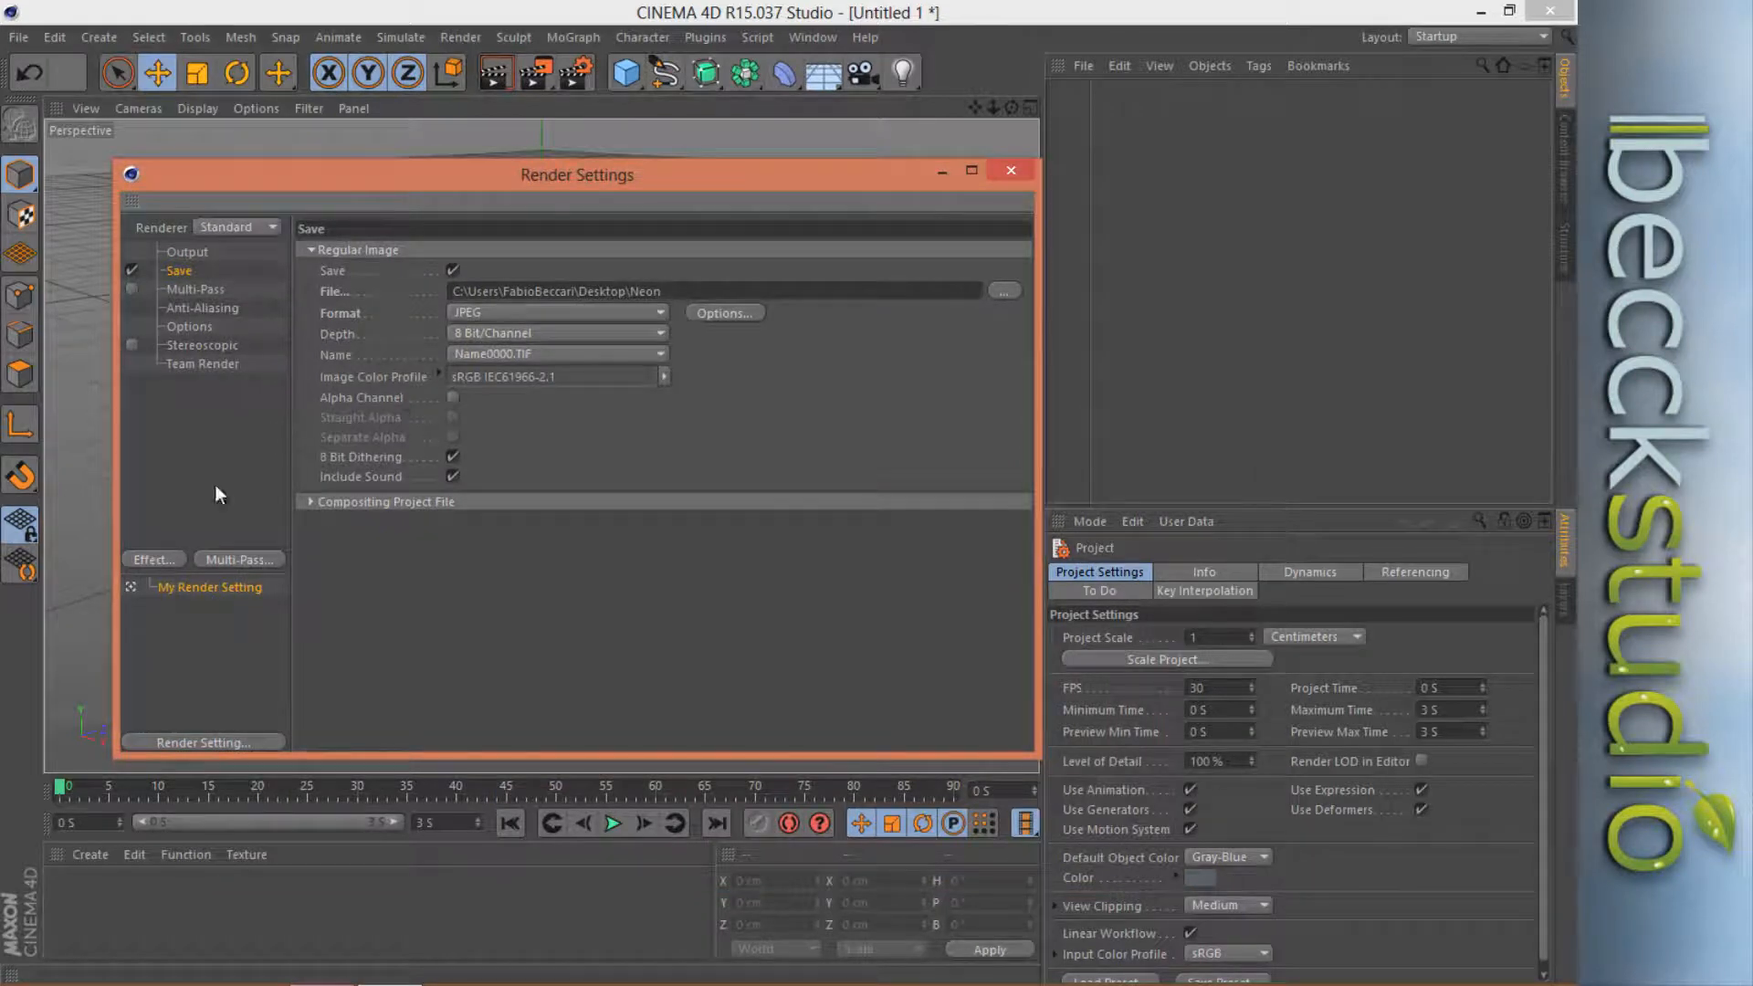
pyautogui.moveTo(621, 191); pyautogui.dragTo(587, 172)
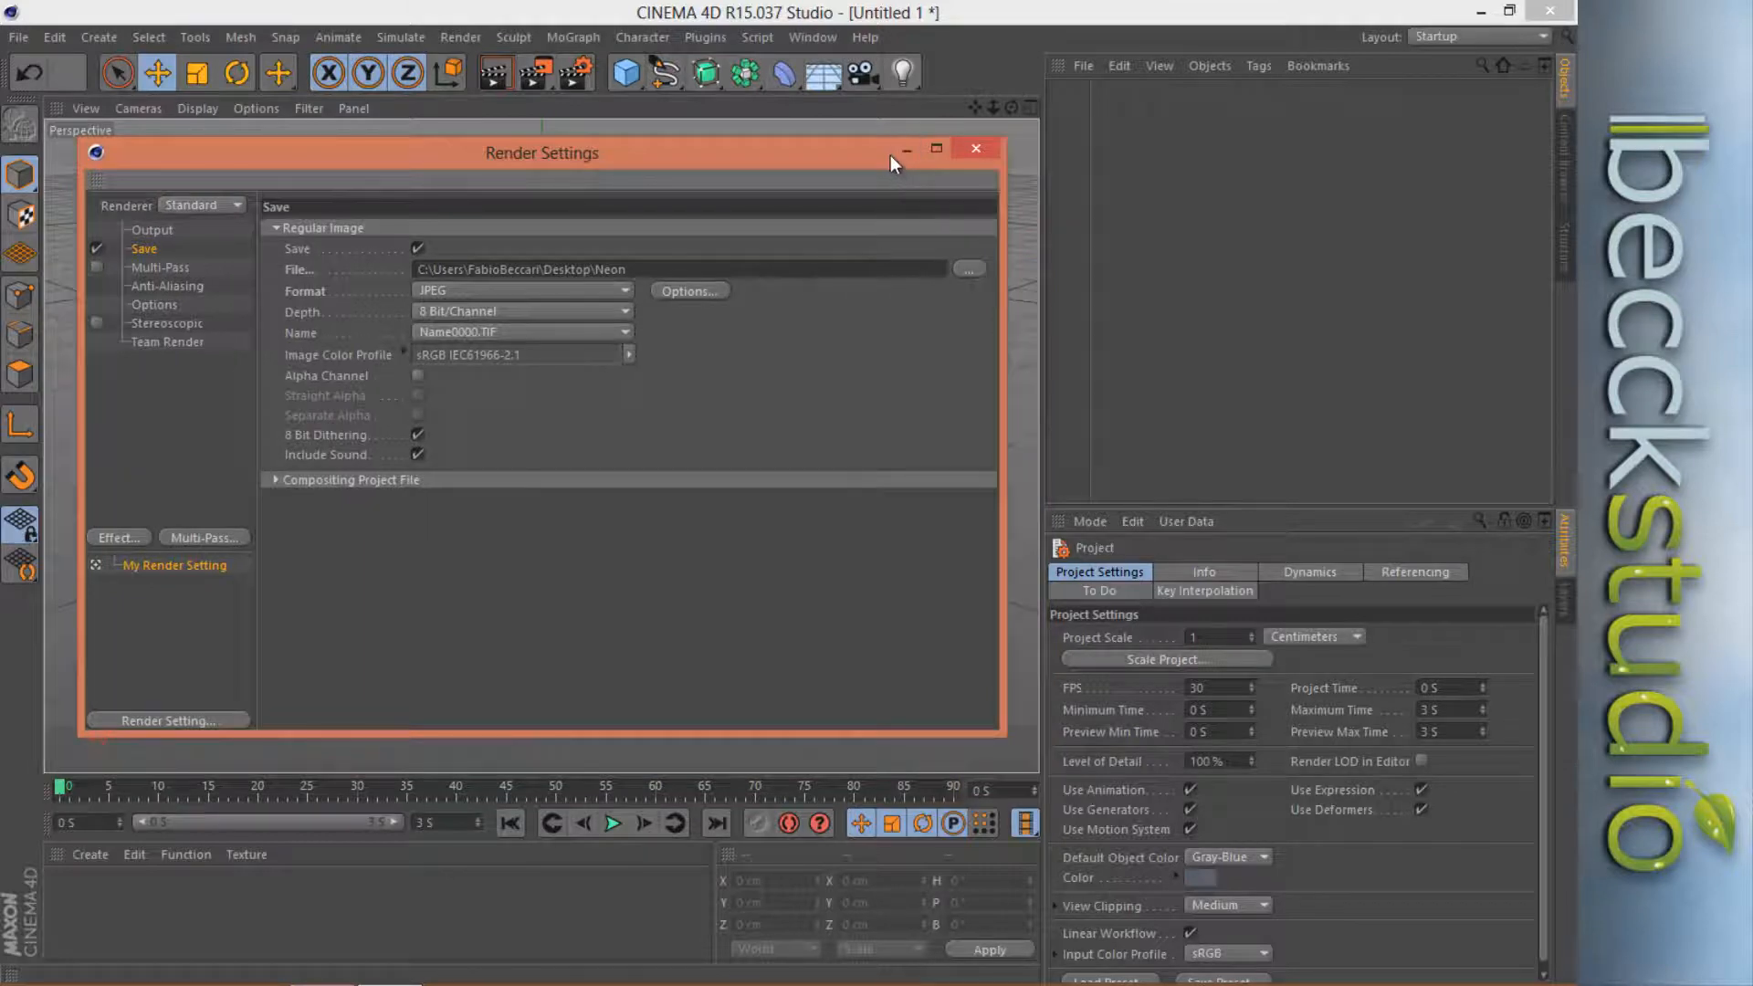
pyautogui.moveTo(890, 155); pyautogui.dragTo(891, 185)
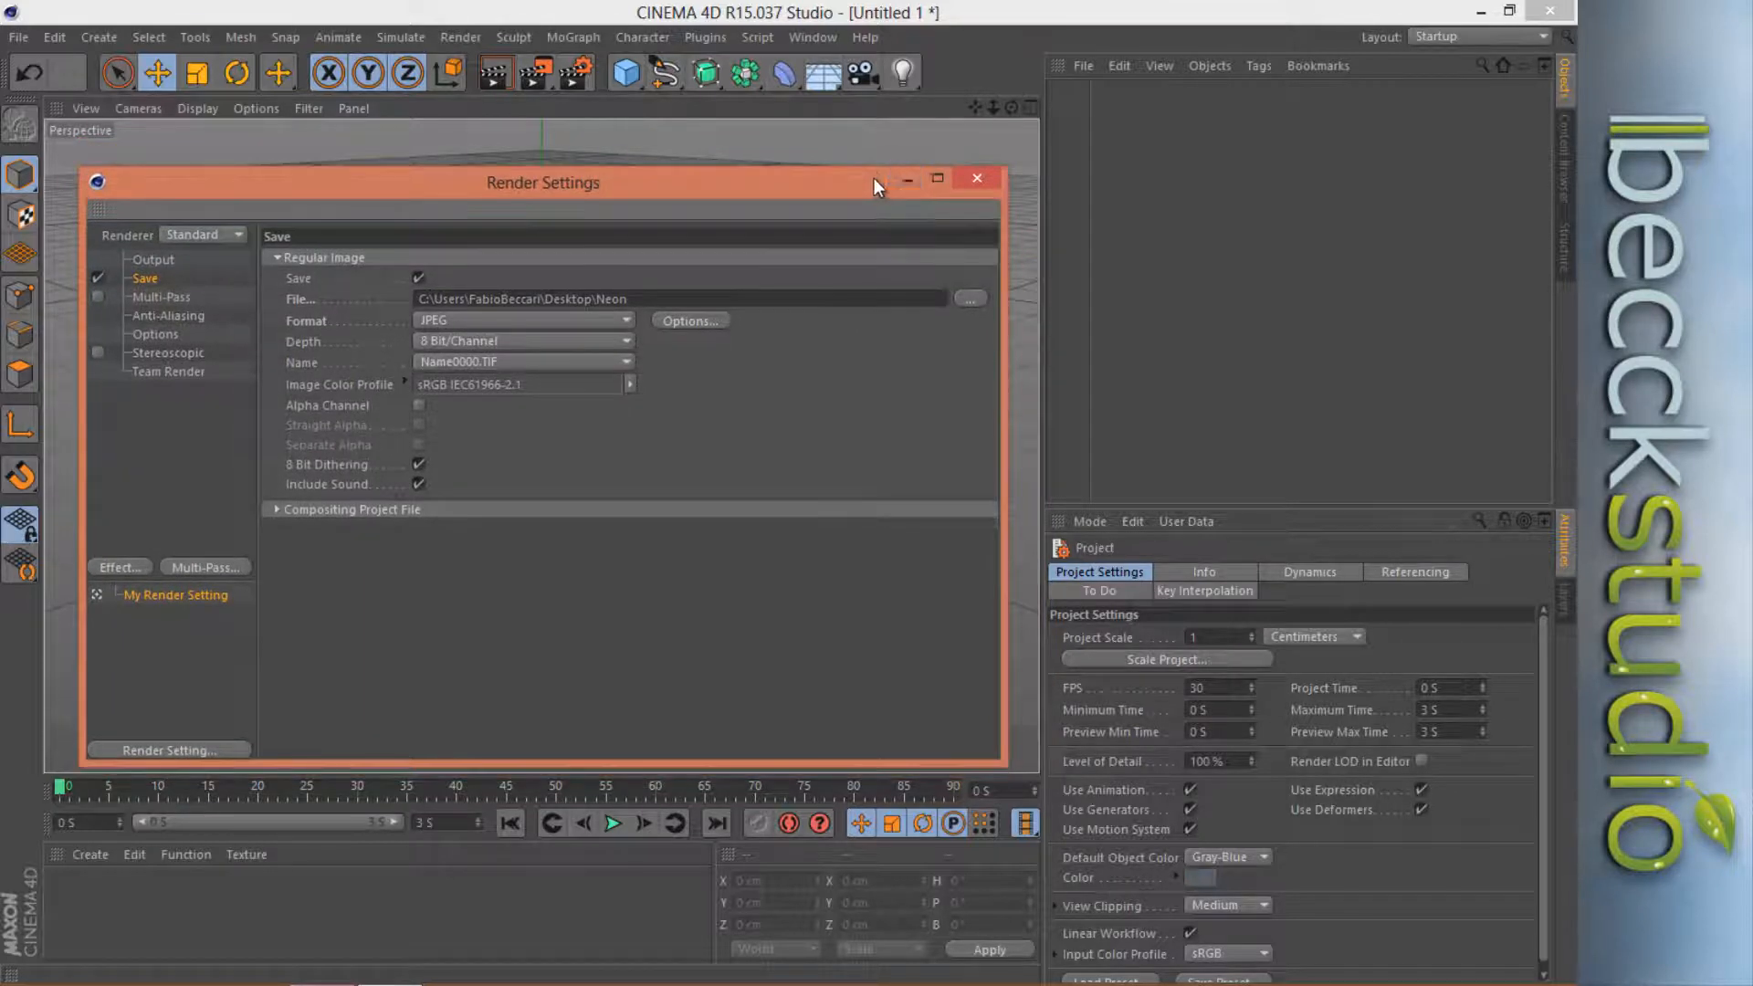
pyautogui.moveTo(874, 187); pyautogui.dragTo(868, 166)
pyautogui.click(972, 162)
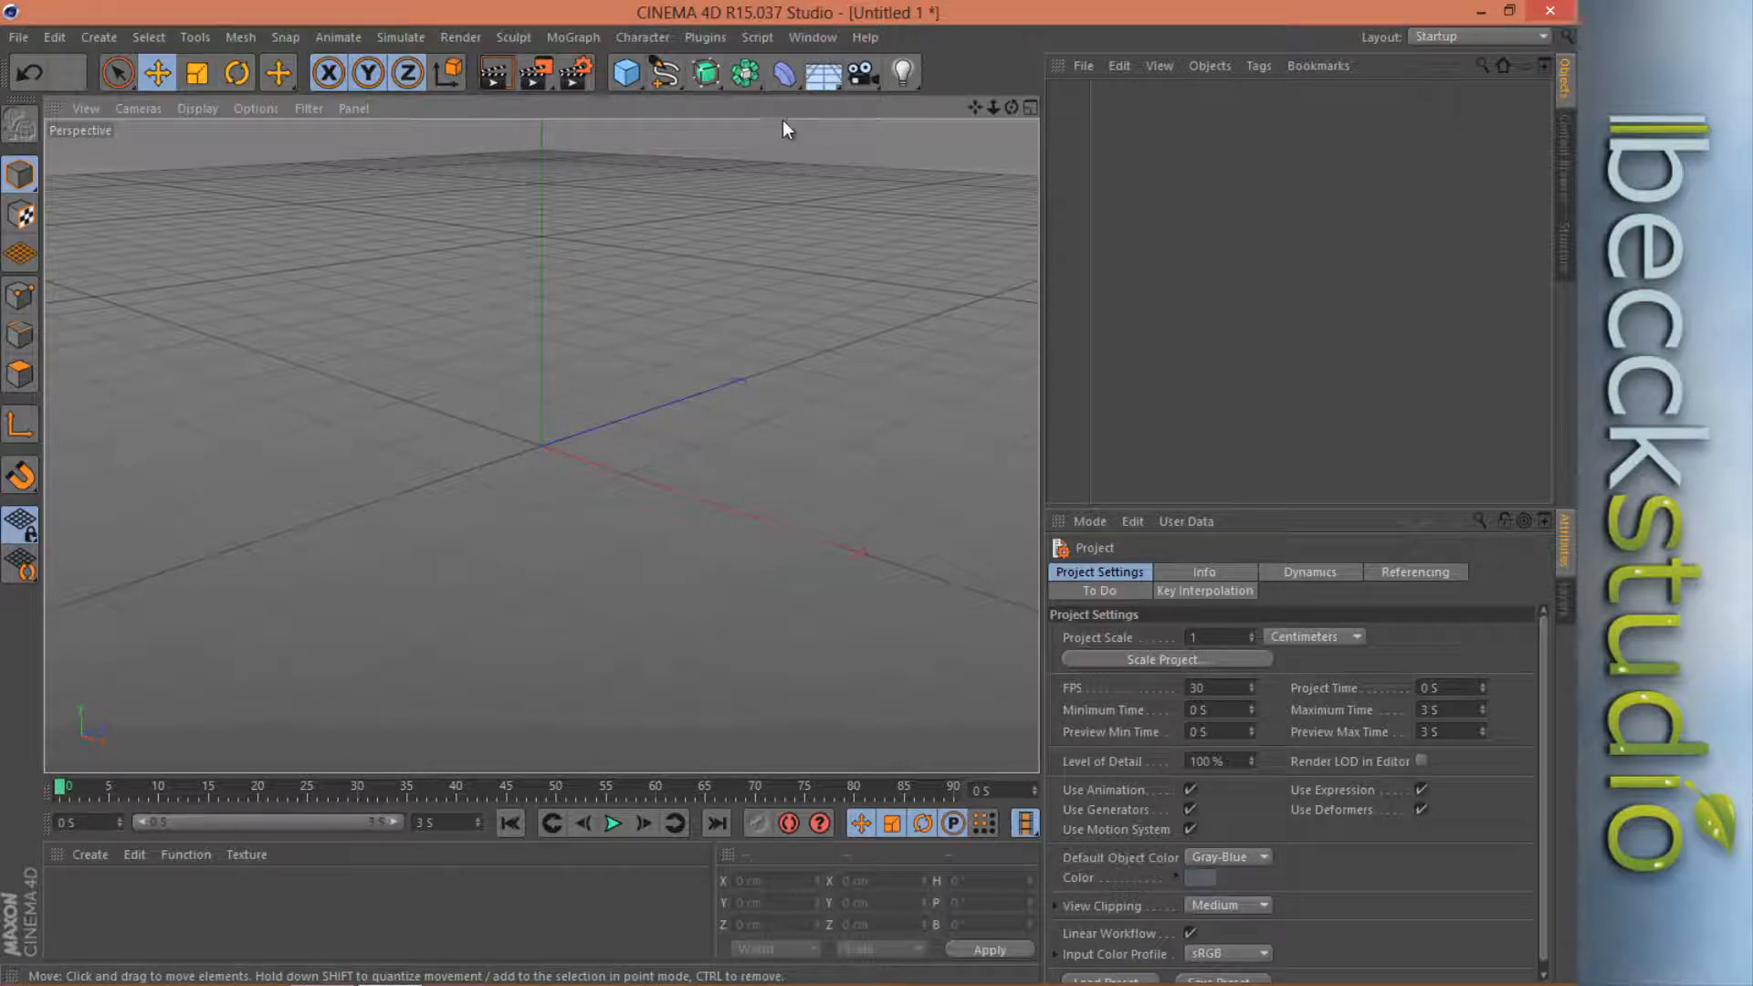
# Add a sphere to the scene and display the viewport in Constant Shading (Lines).
pyautogui.click(626, 84)
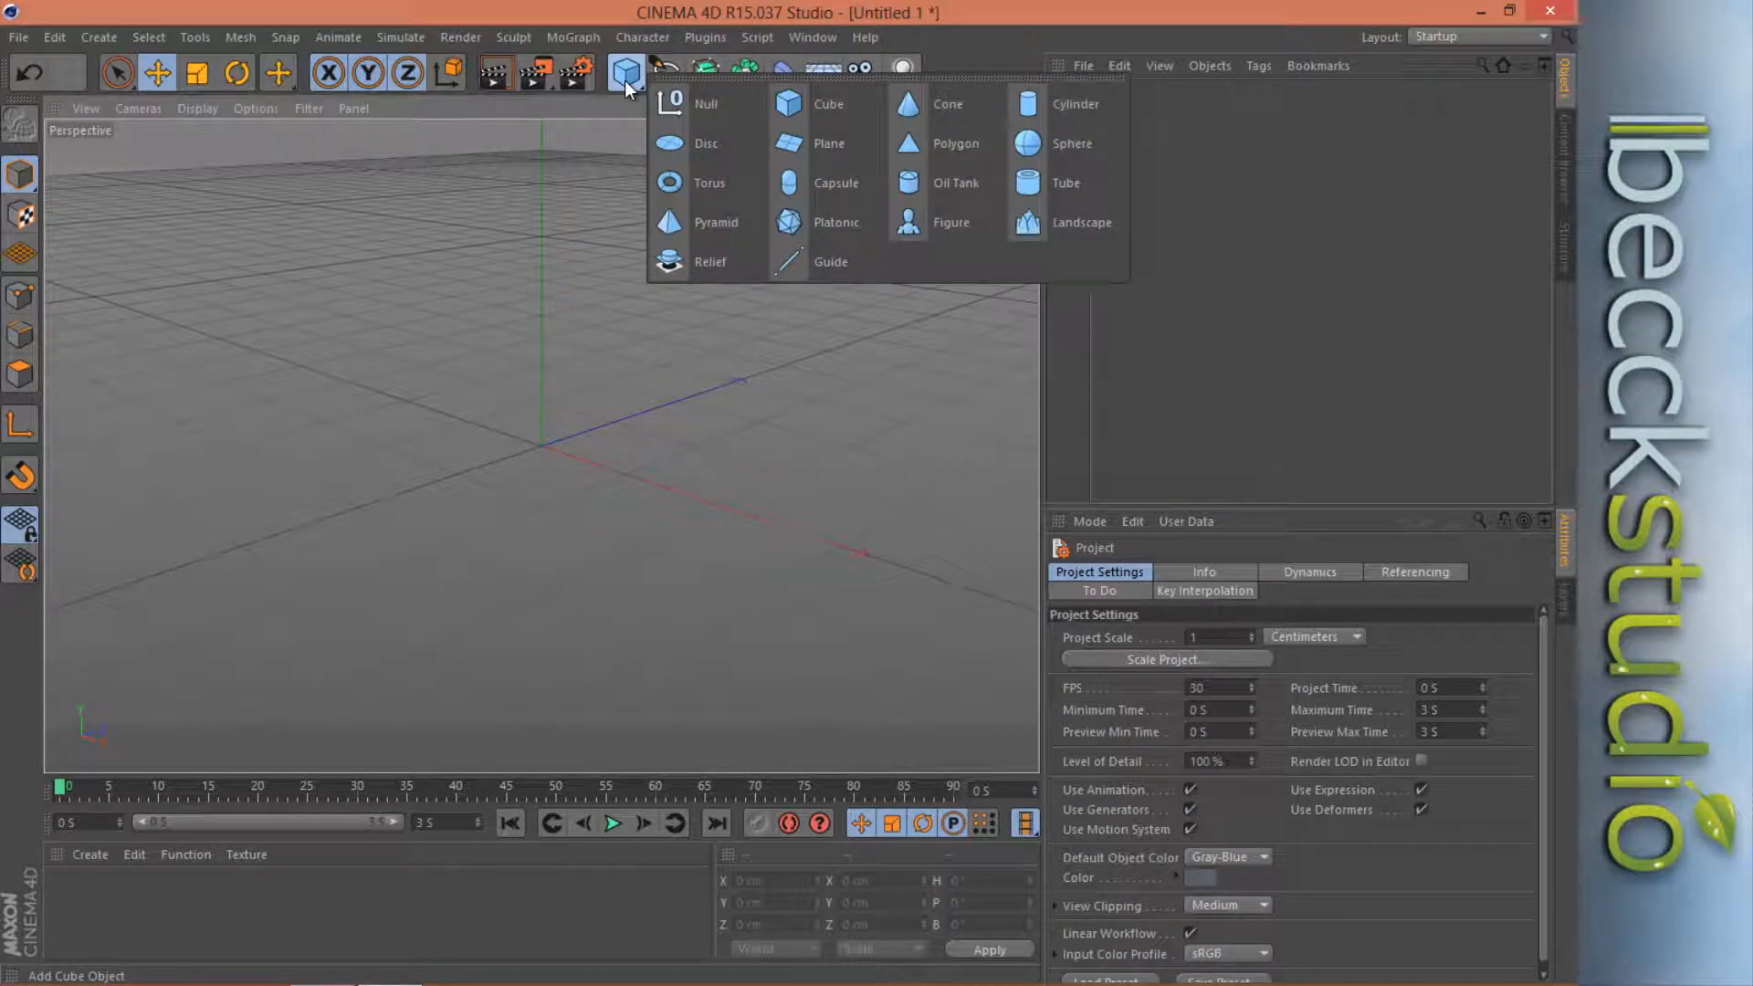
pyautogui.click(1036, 148)
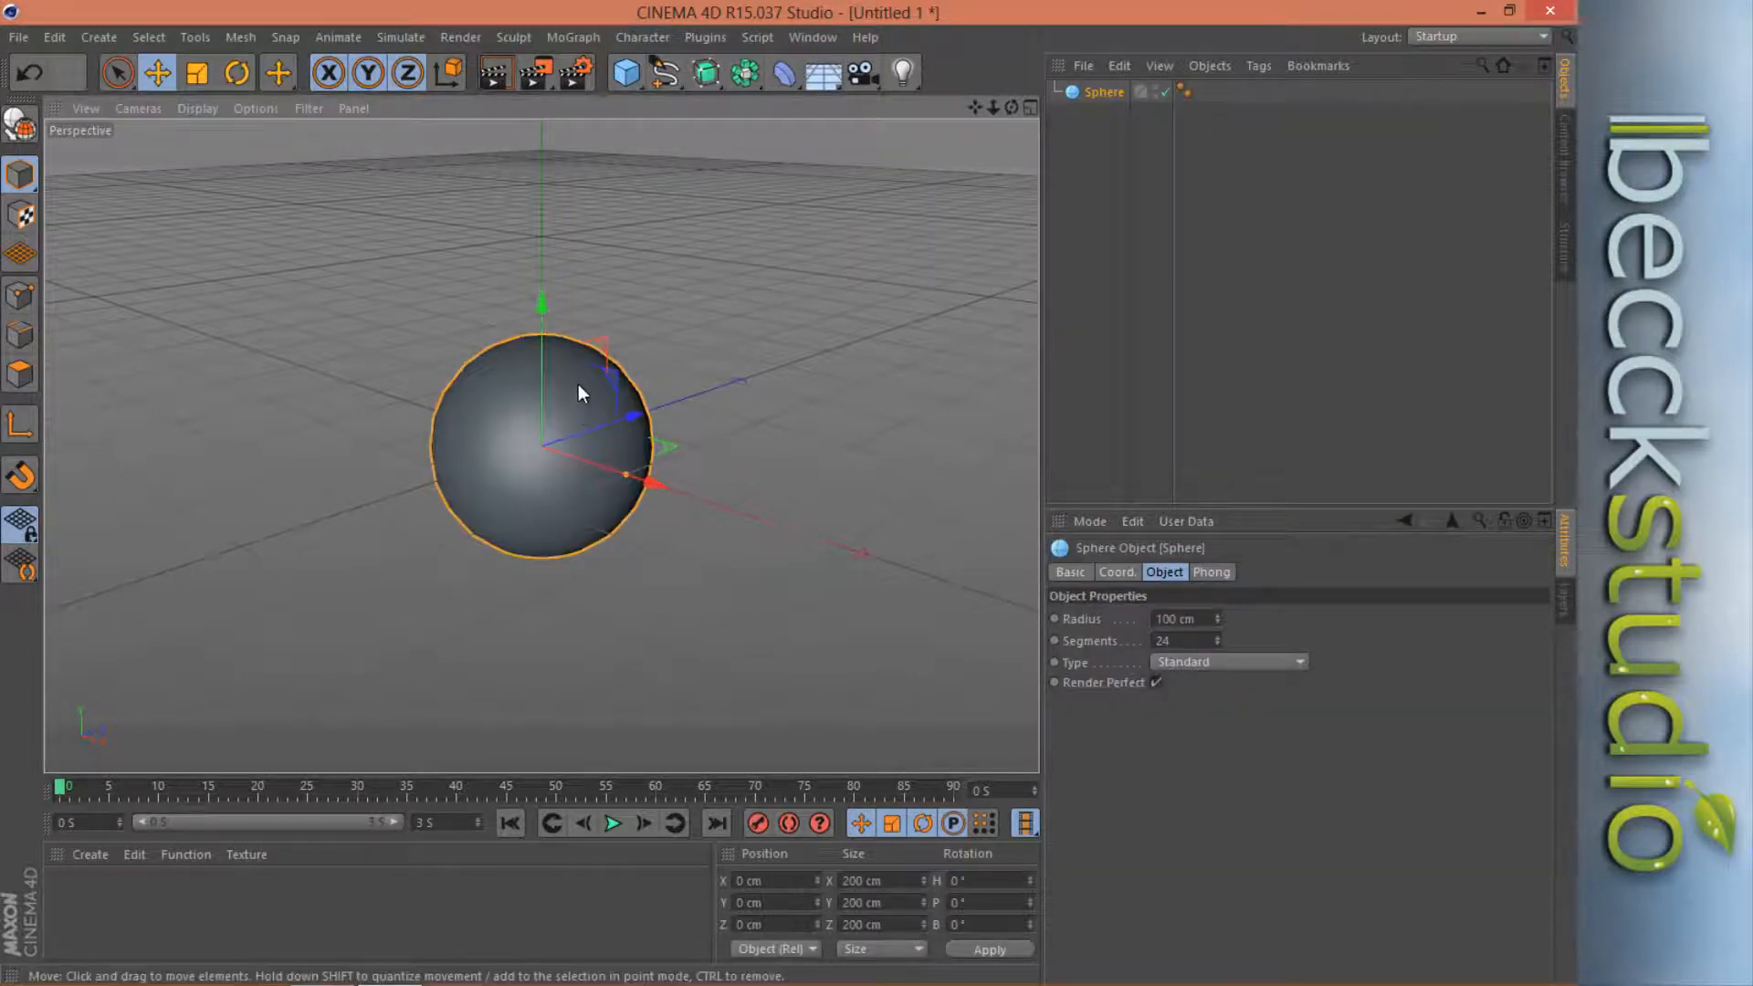
pyautogui.click(200, 111)
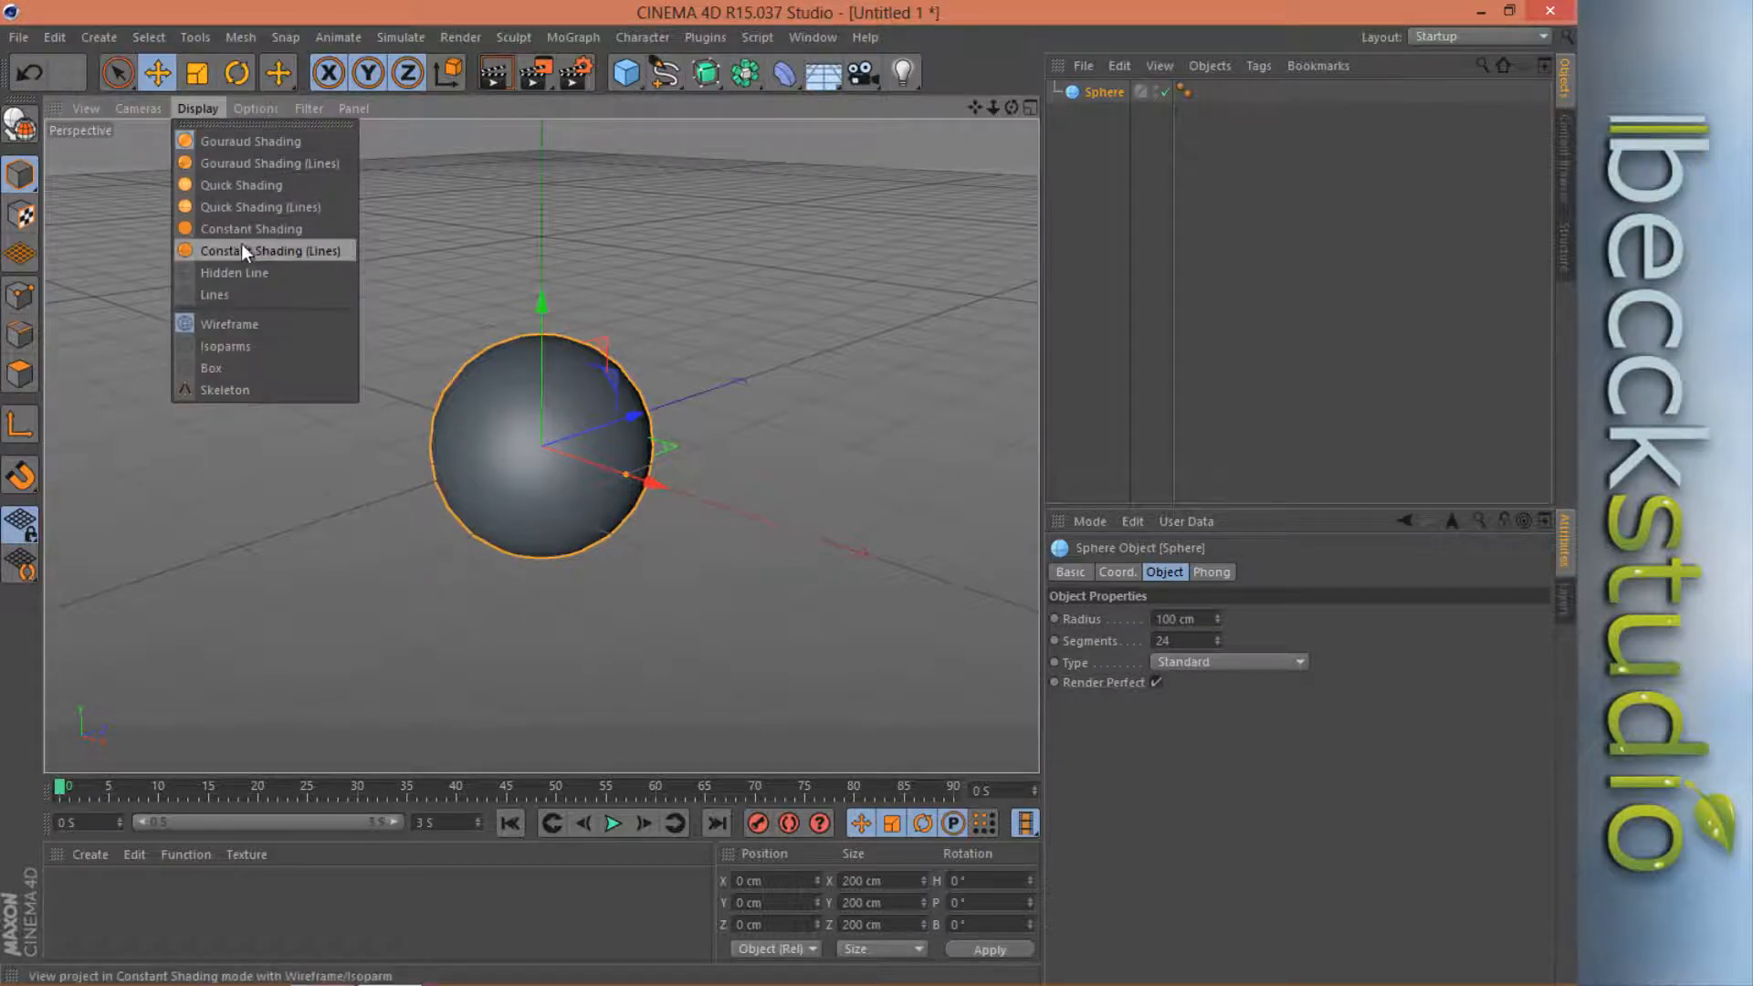
pyautogui.click(288, 254)
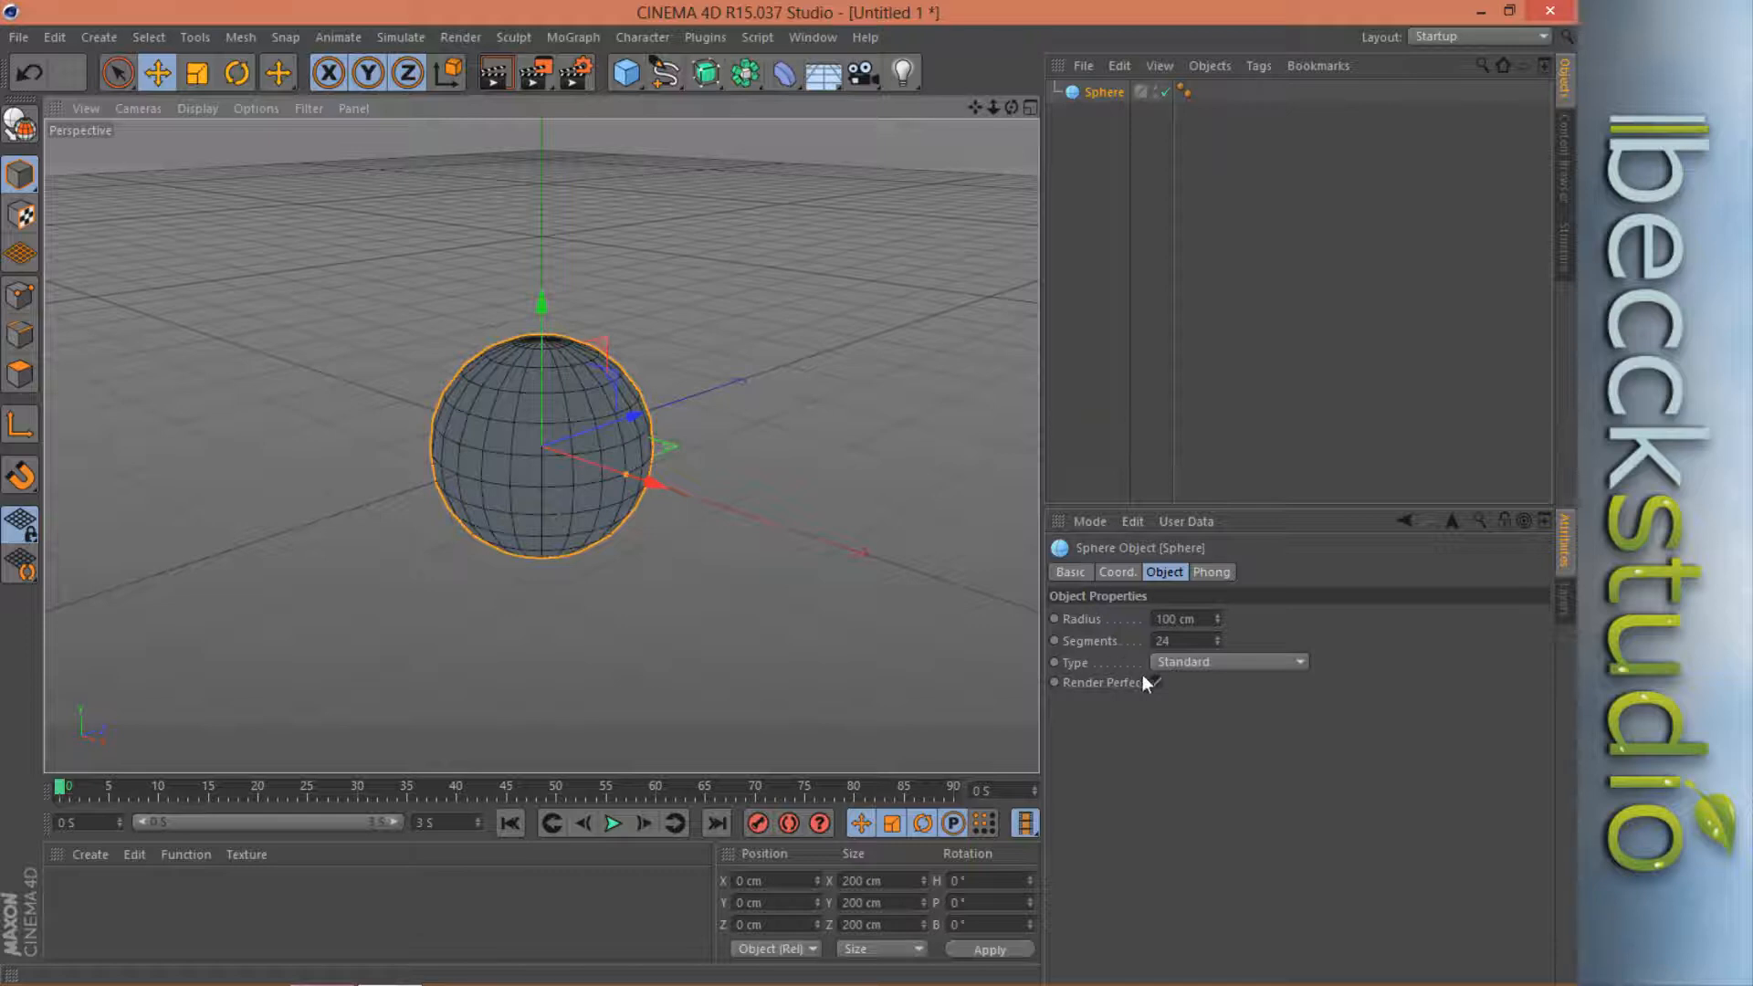
# Set the sphere's number of segments to 32.
pyautogui.doubleClick(1185, 643)
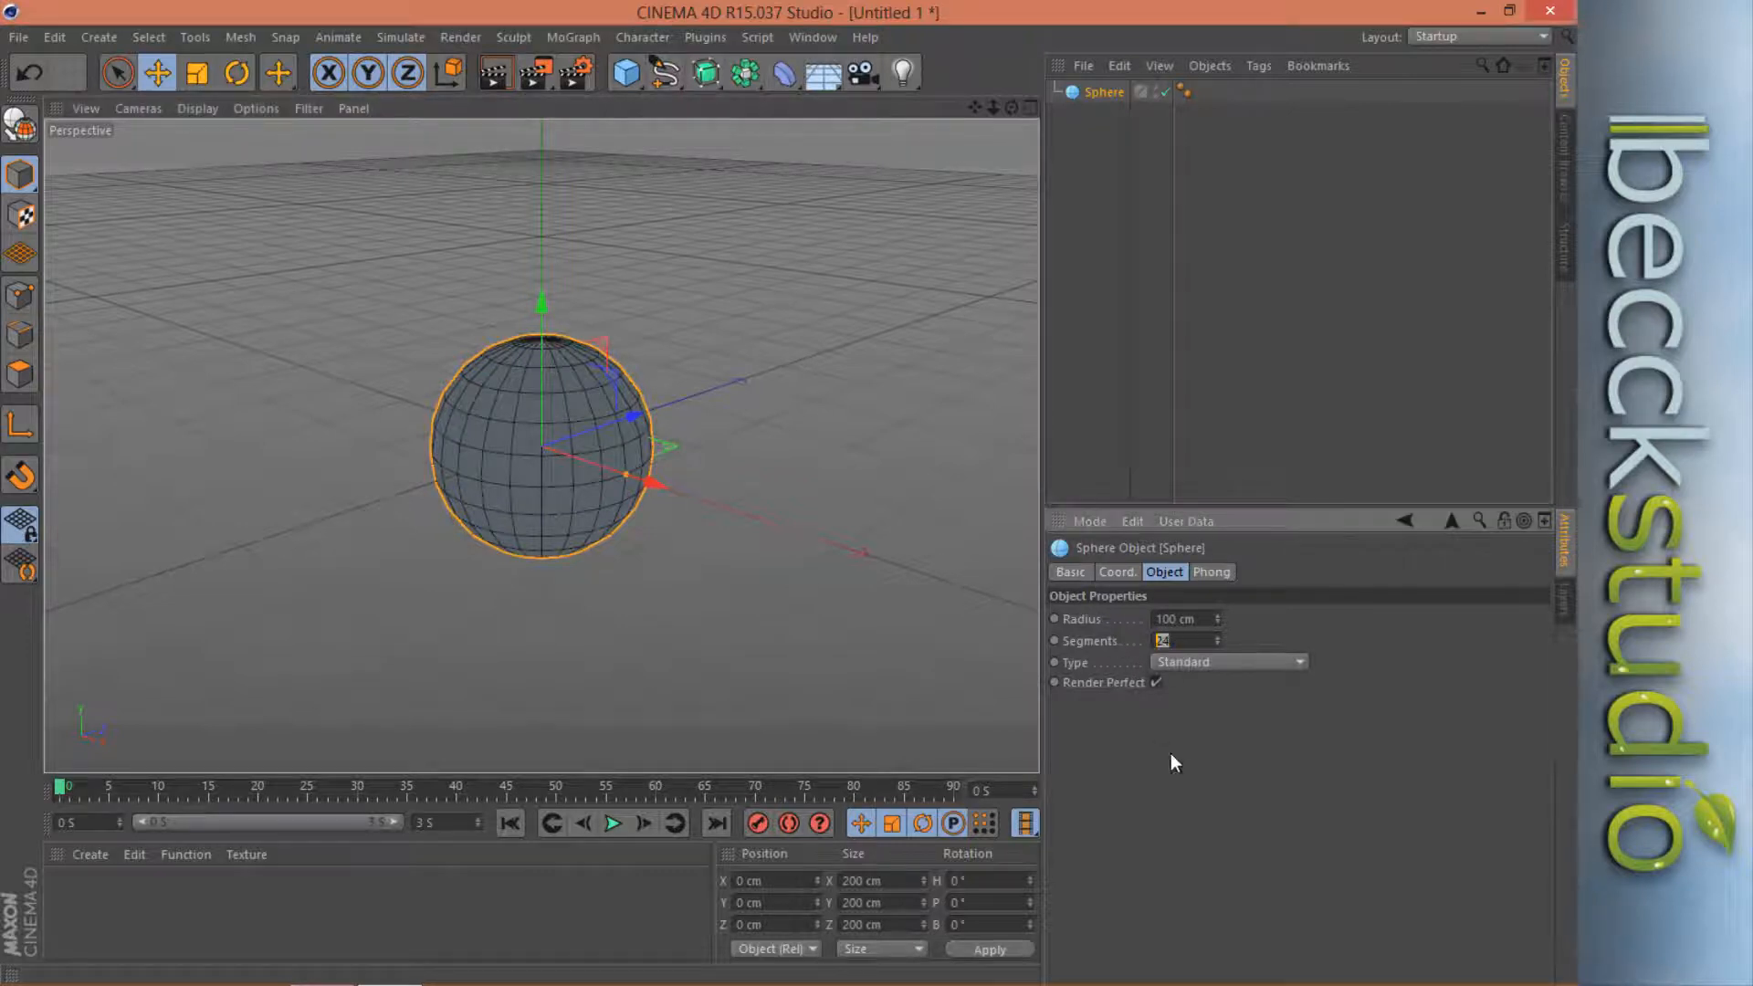
pyautogui.write('32')
pyautogui.press('Return')
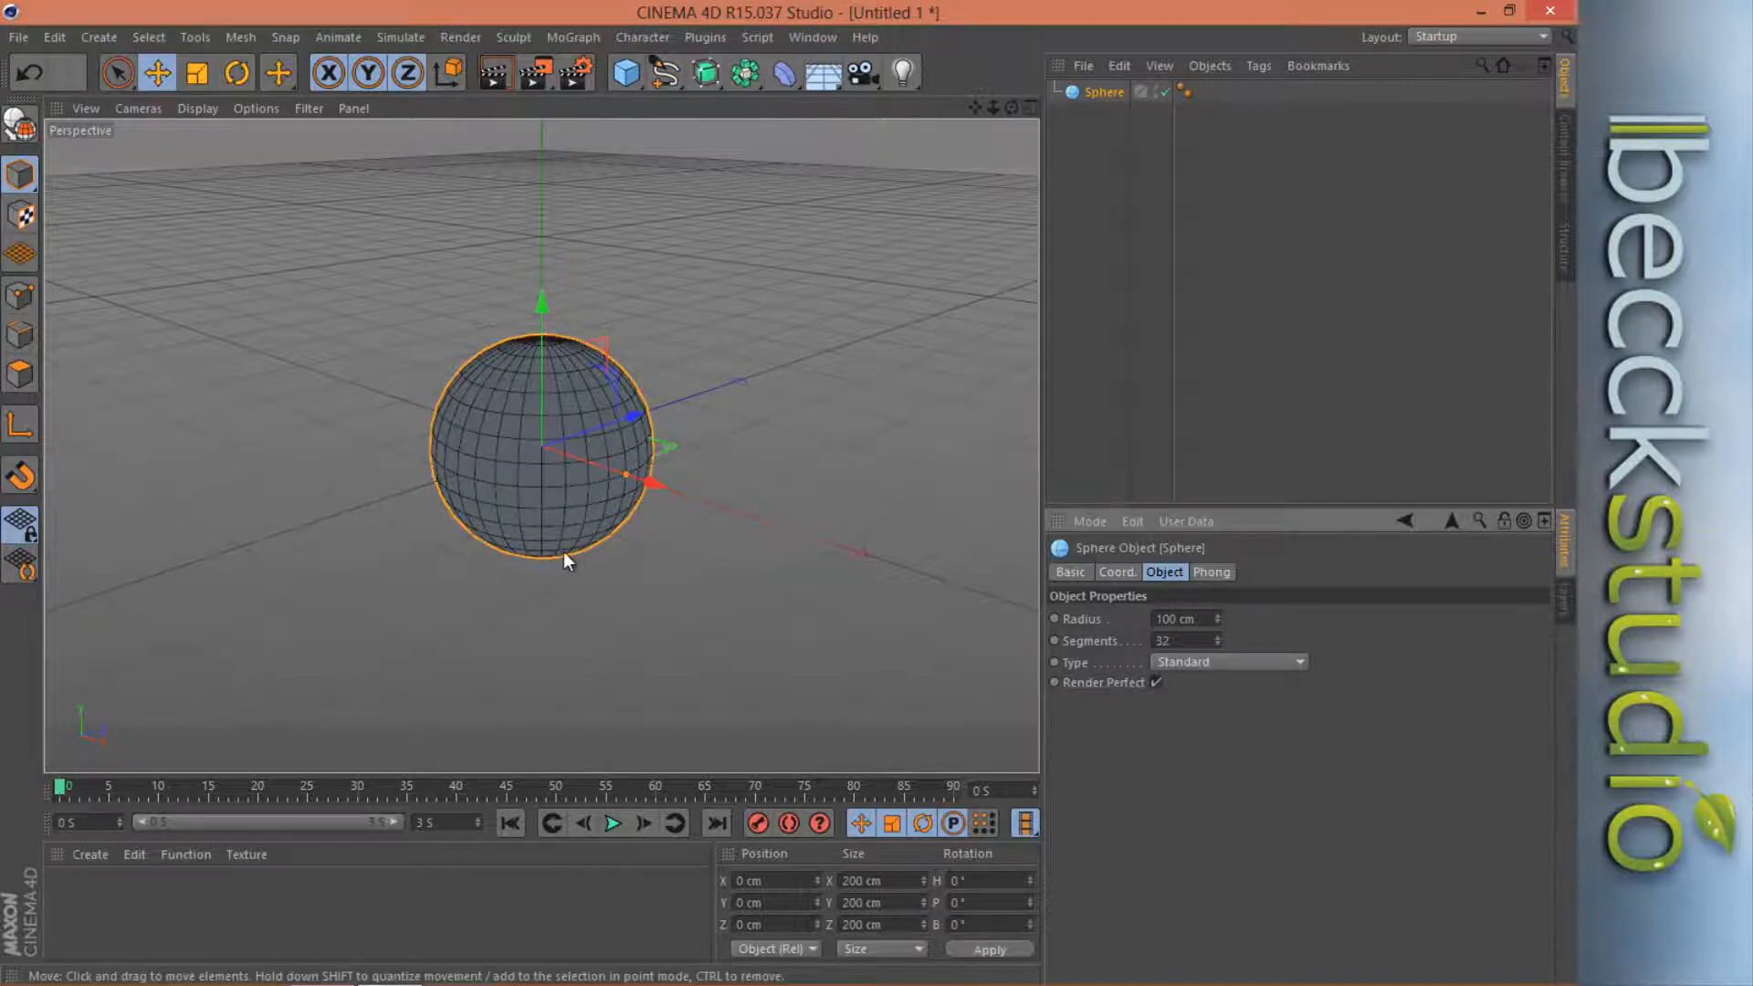
# Convert the sphere into an editable polygon object and switch to polygon mode.
pyautogui.moveTo(993, 108); pyautogui.dragTo(789, 492)
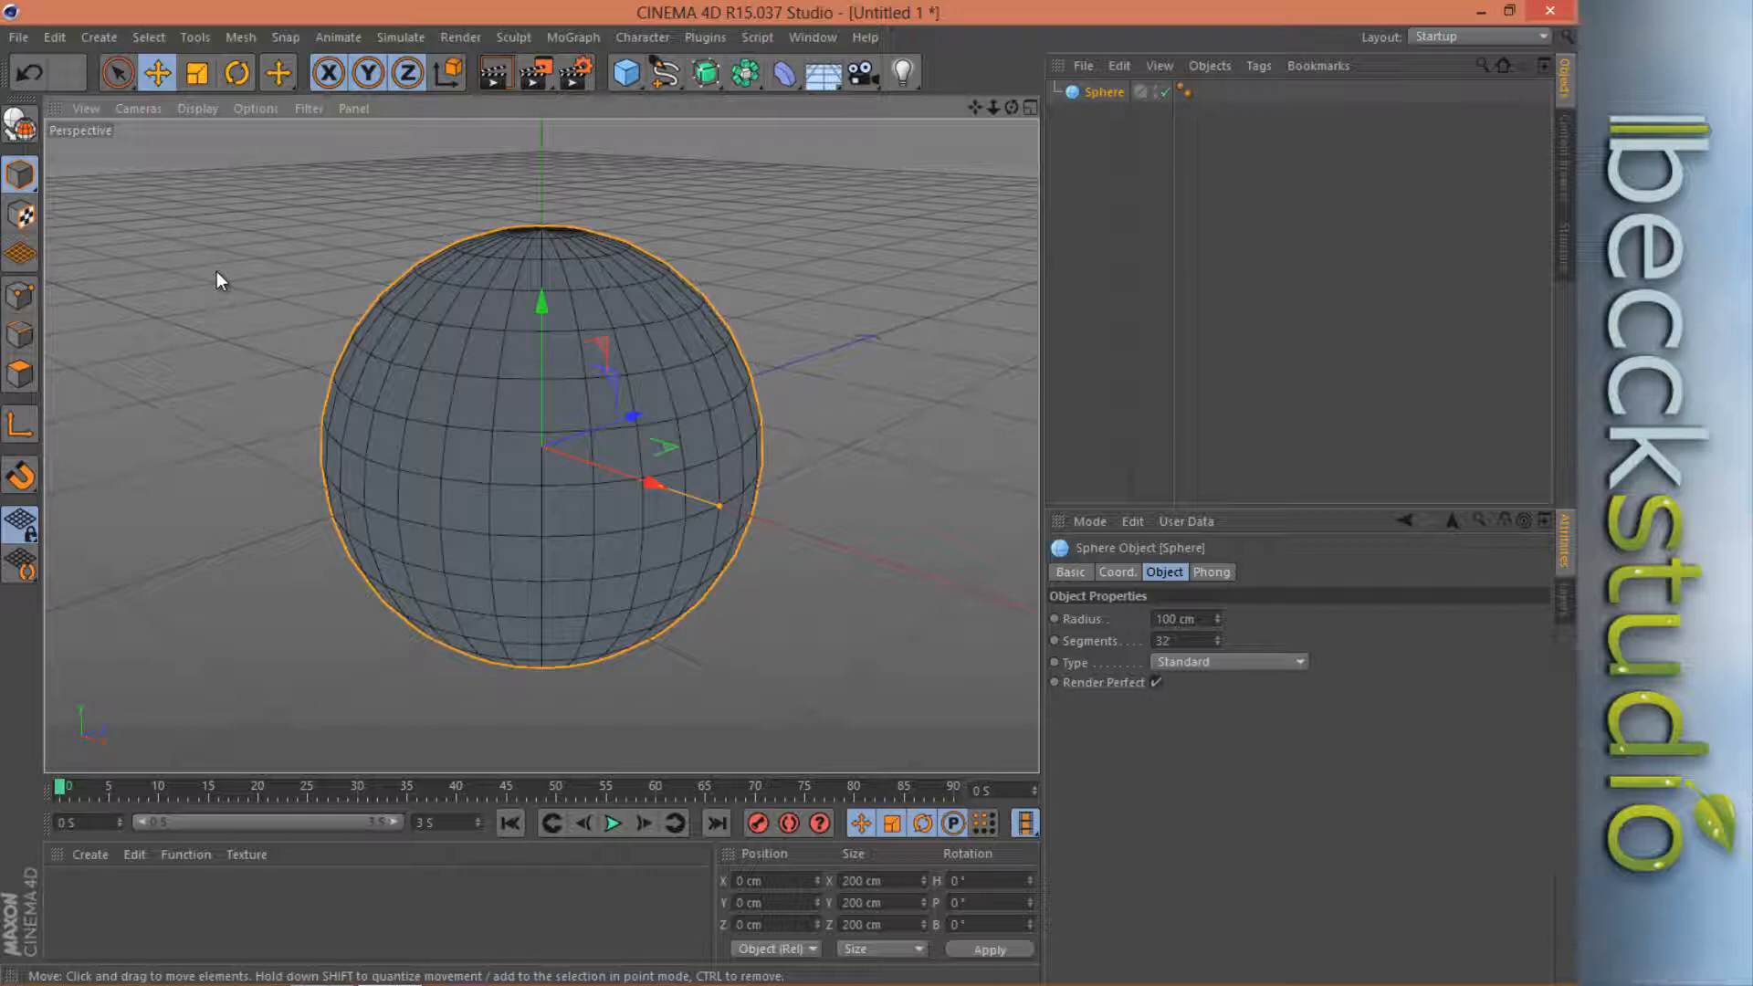
pyautogui.click(25, 122)
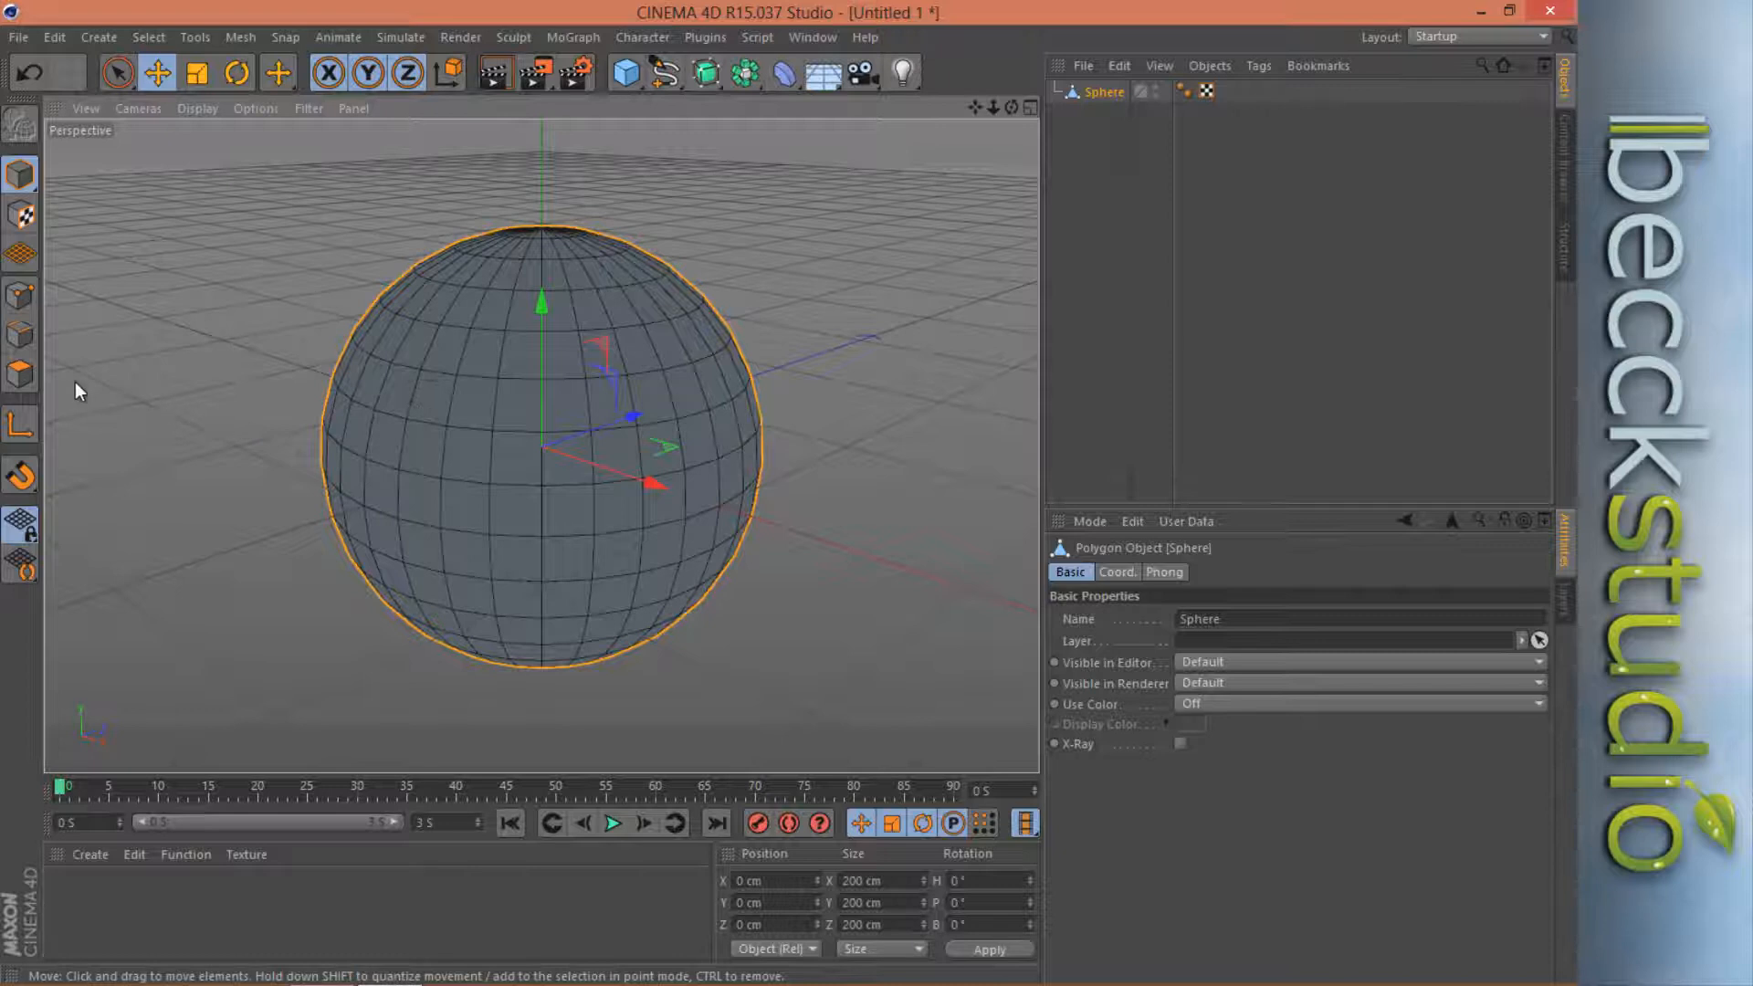
pyautogui.click(20, 374)
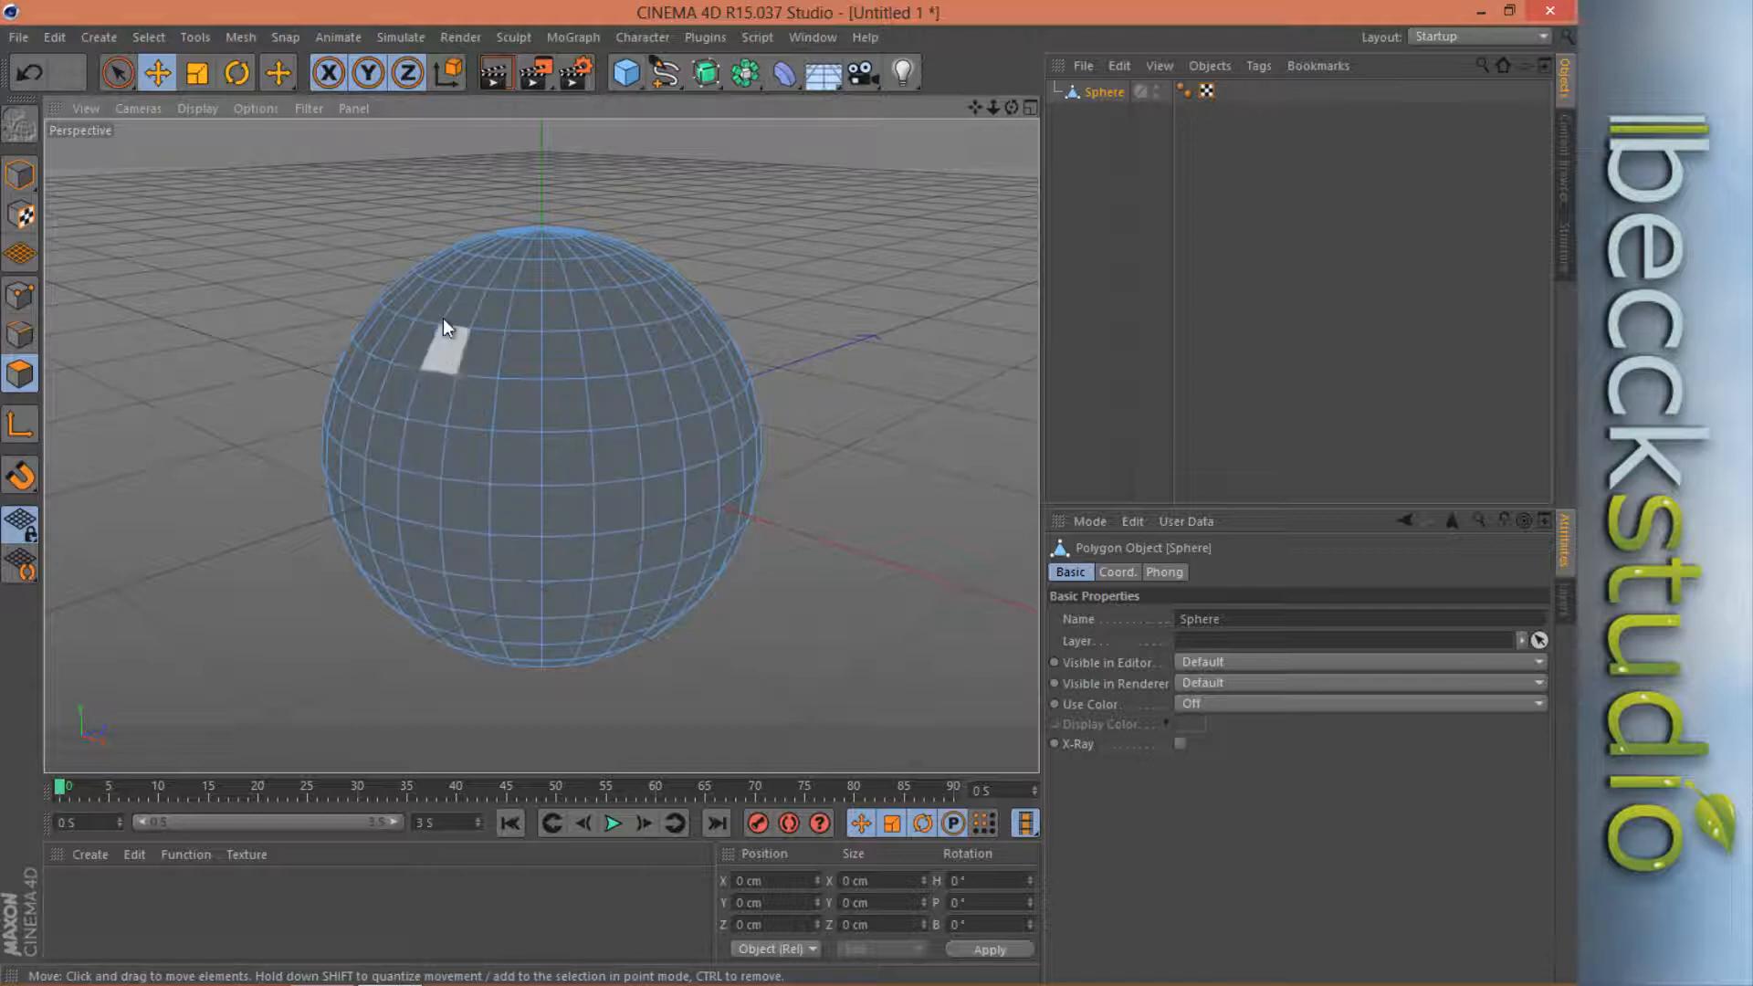
# Select the two innermost polygon rings around the sphere's upper pole with Ring Selection.
pyautogui.moveTo(1012, 106); pyautogui.dragTo(926, 143)
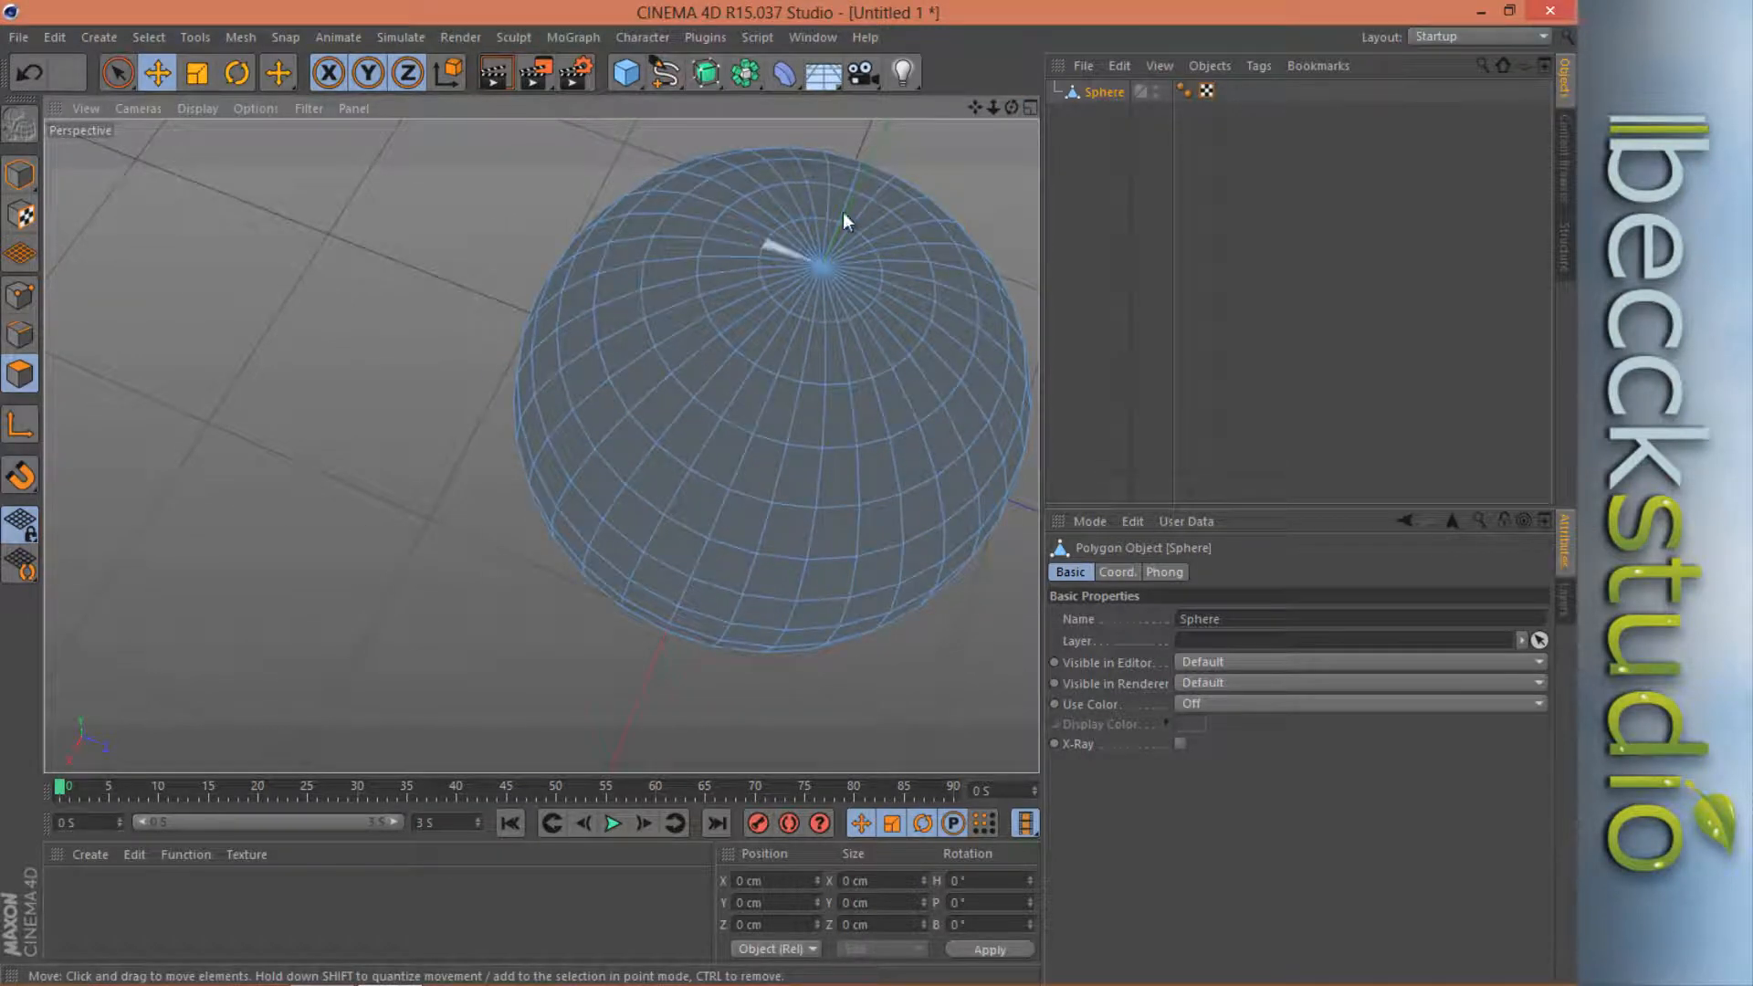
pyautogui.moveTo(973, 108); pyautogui.dragTo(787, 493)
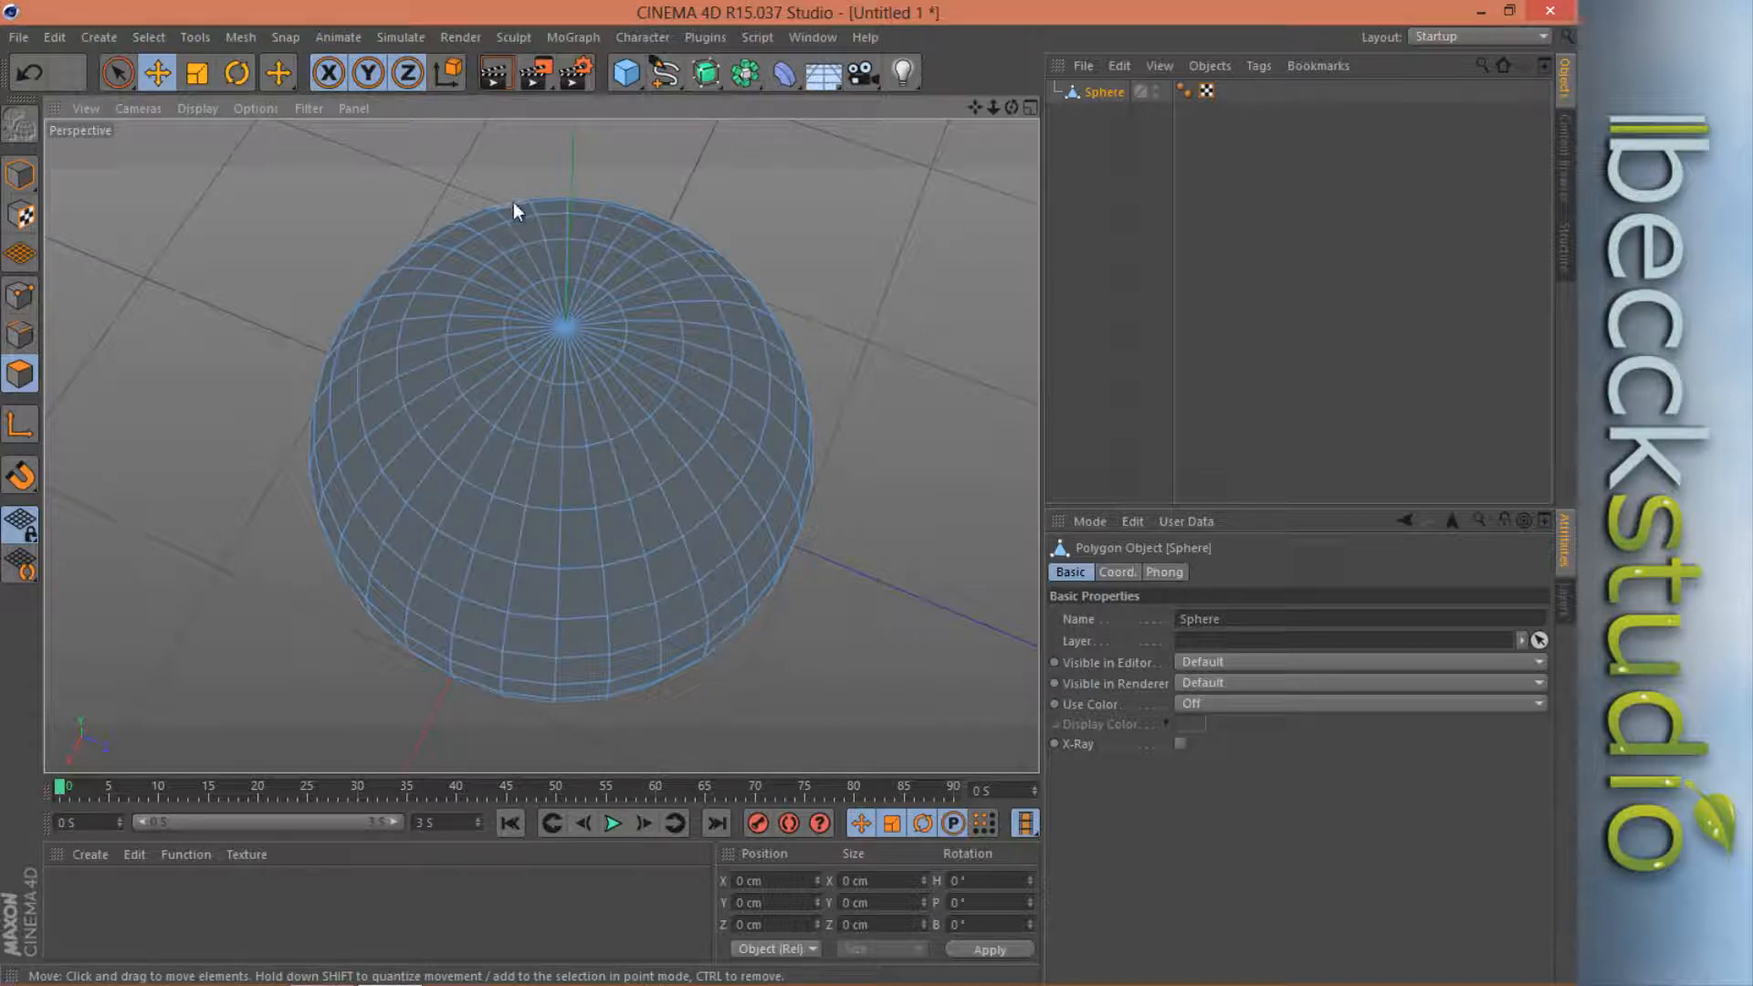
pyautogui.click(148, 37)
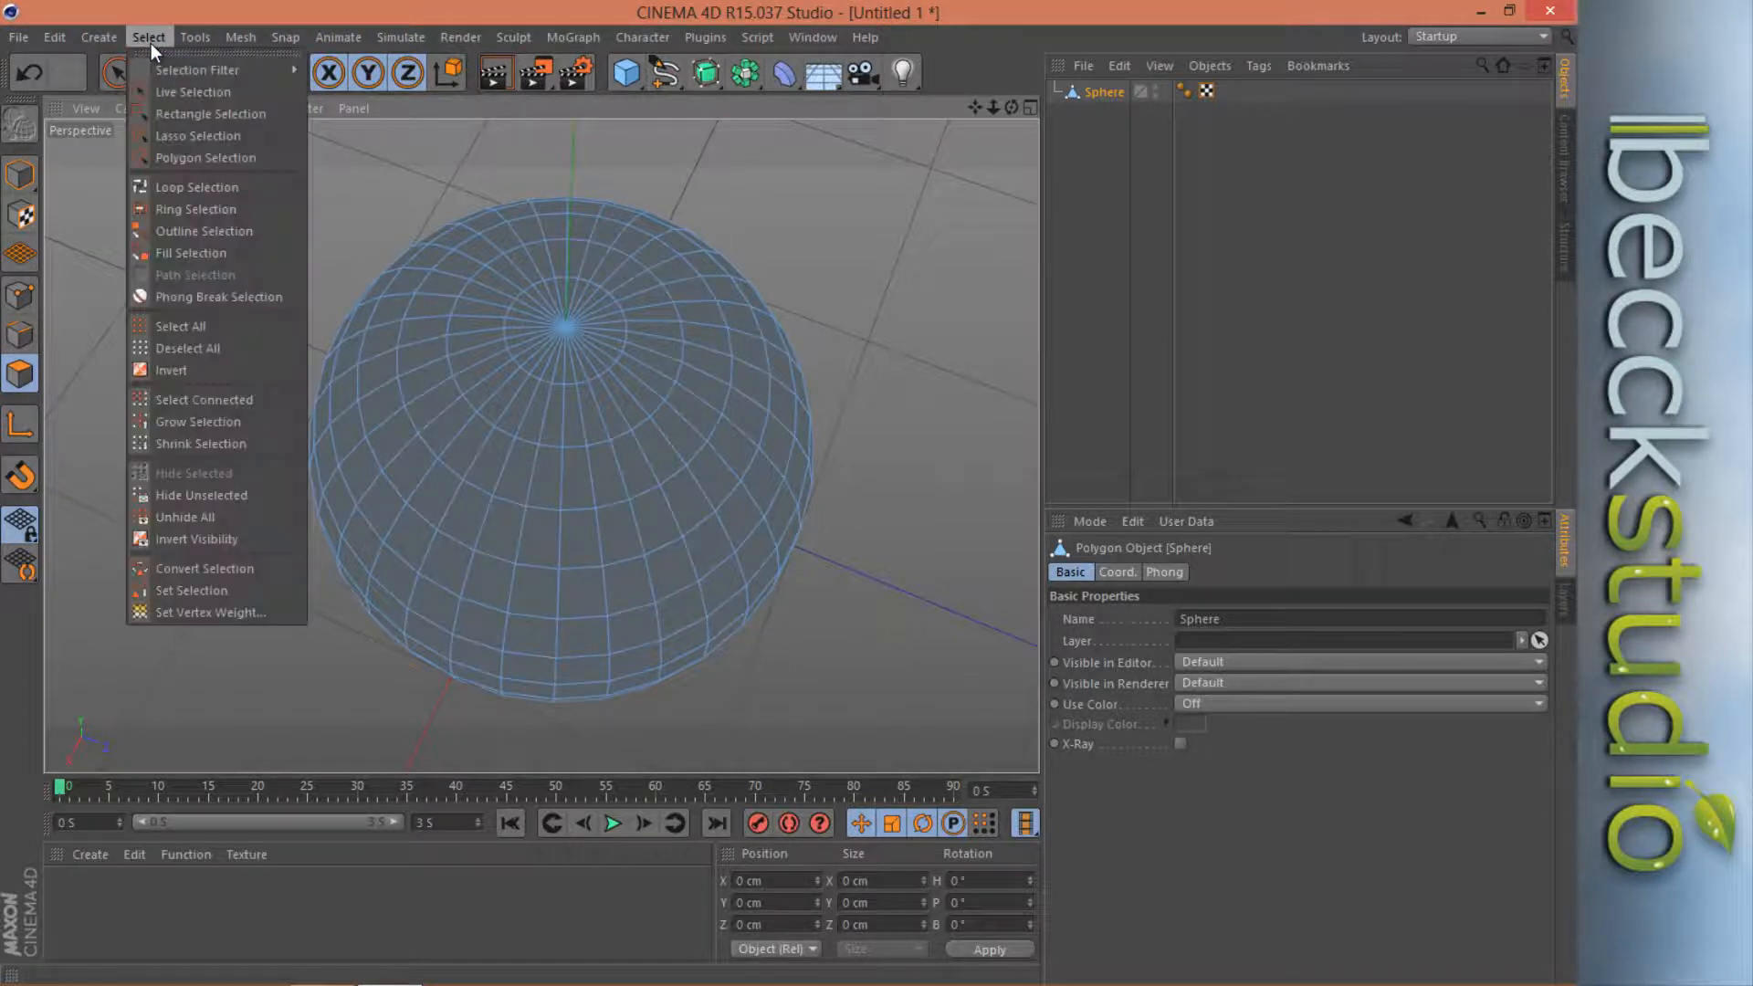
pyautogui.click(199, 210)
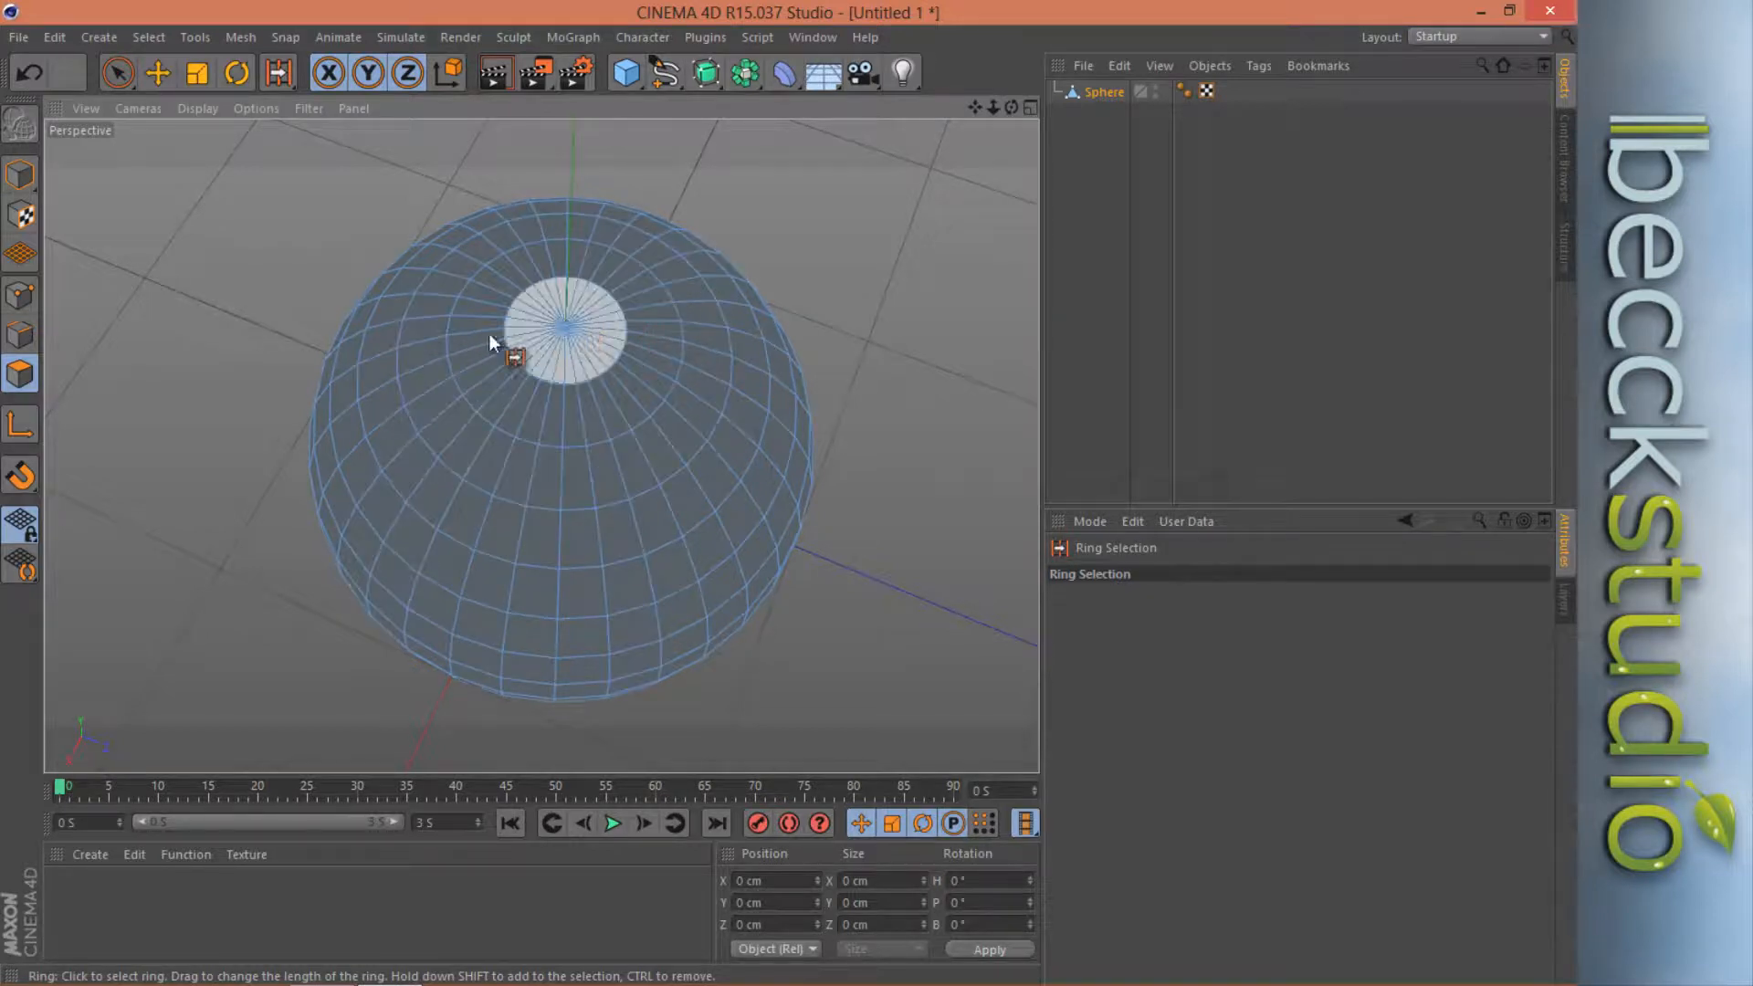
pyautogui.click(597, 325)
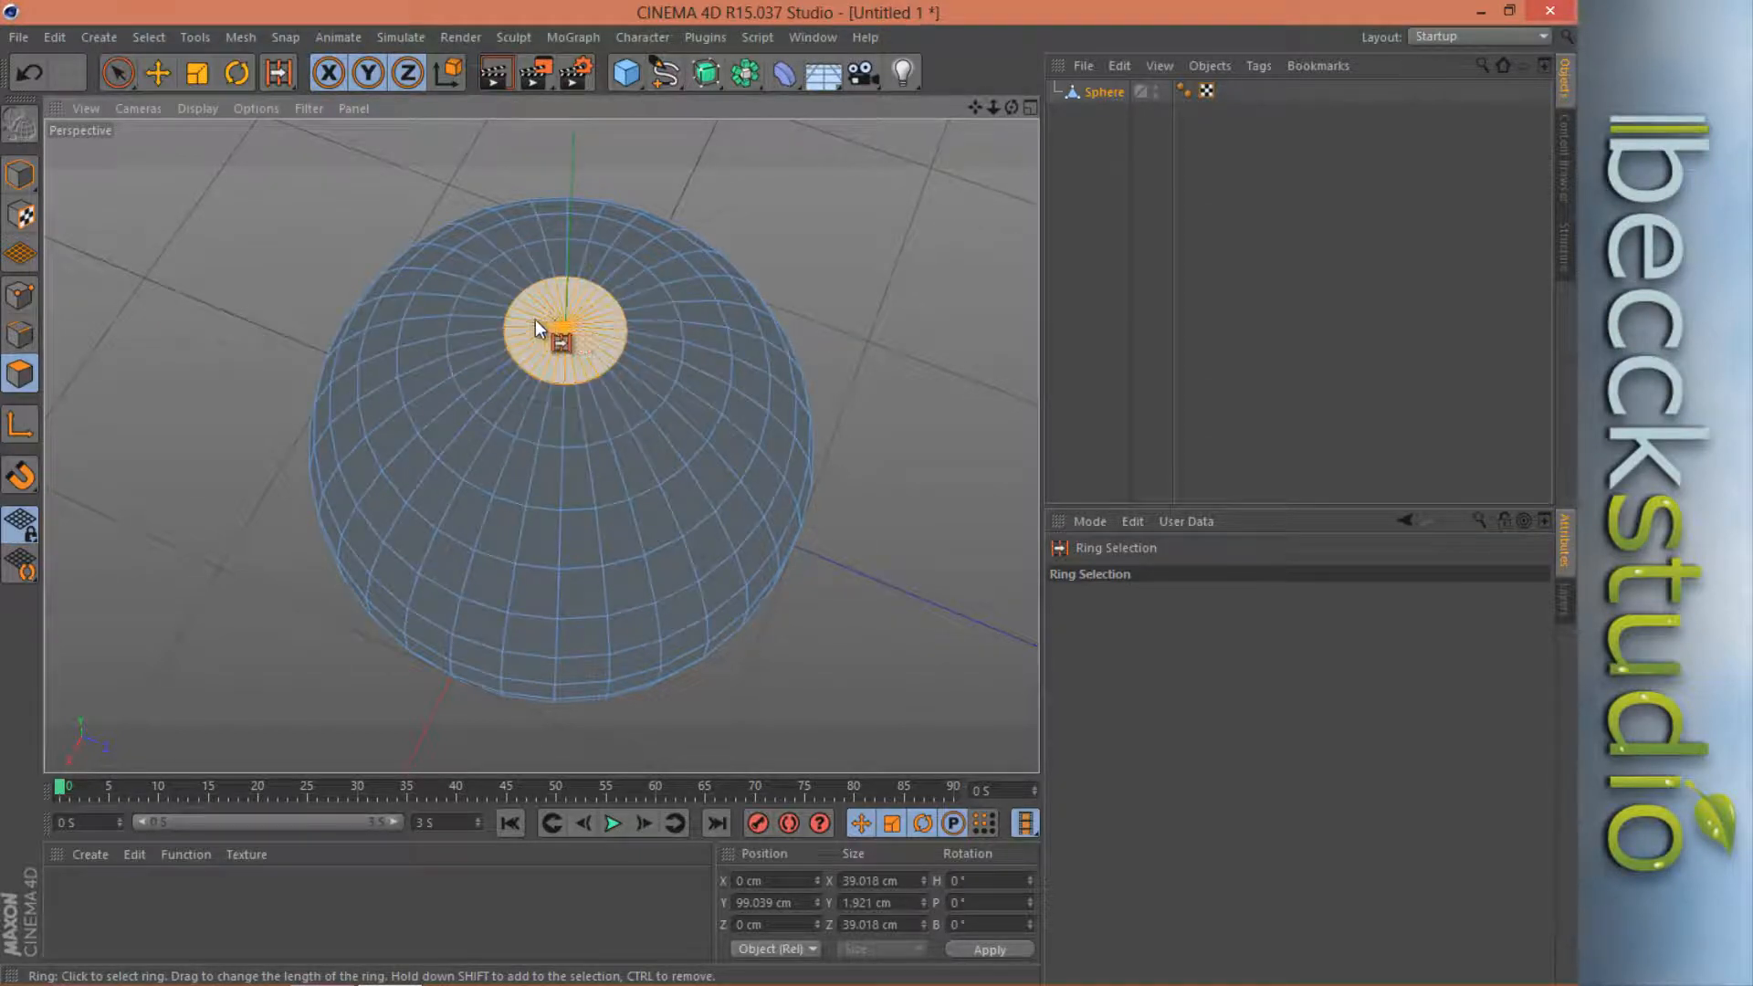
pyautogui.keyDown('shift'); pyautogui.click(480, 348); pyautogui.keyUp('shift')
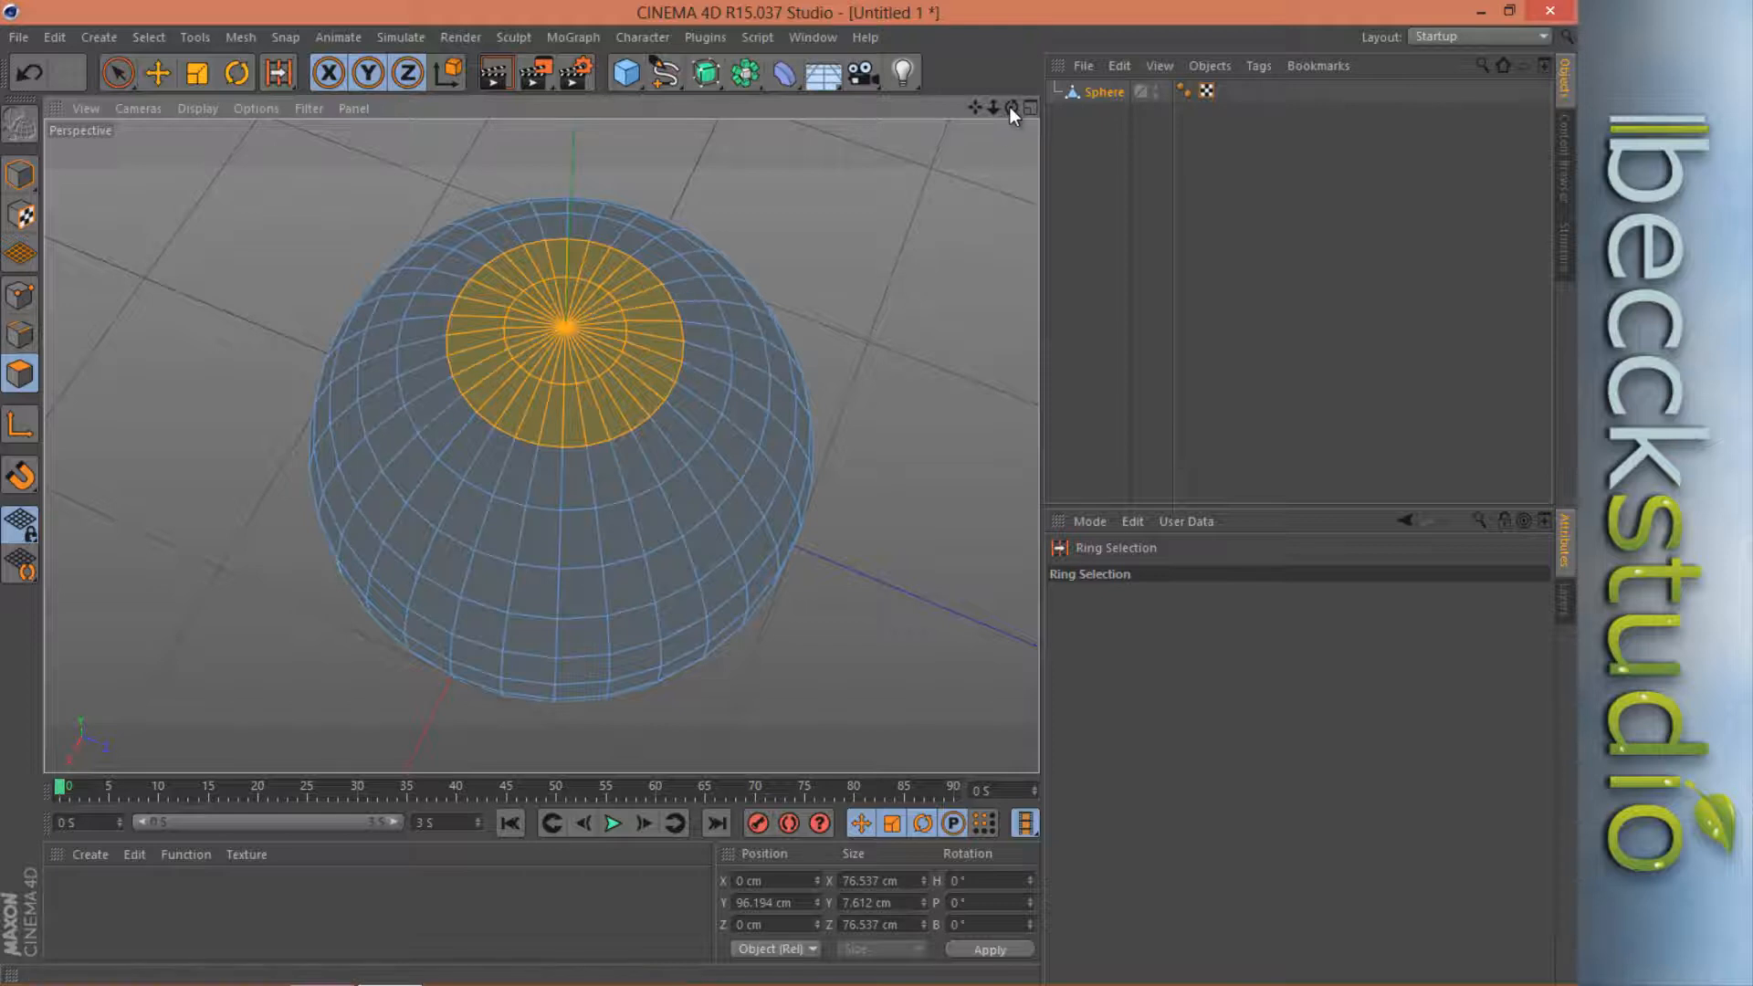
# Add the two innermost polygon rings around the sphere's lower pole to the selection.
pyautogui.moveTo(1011, 109); pyautogui.dragTo(789, 495)
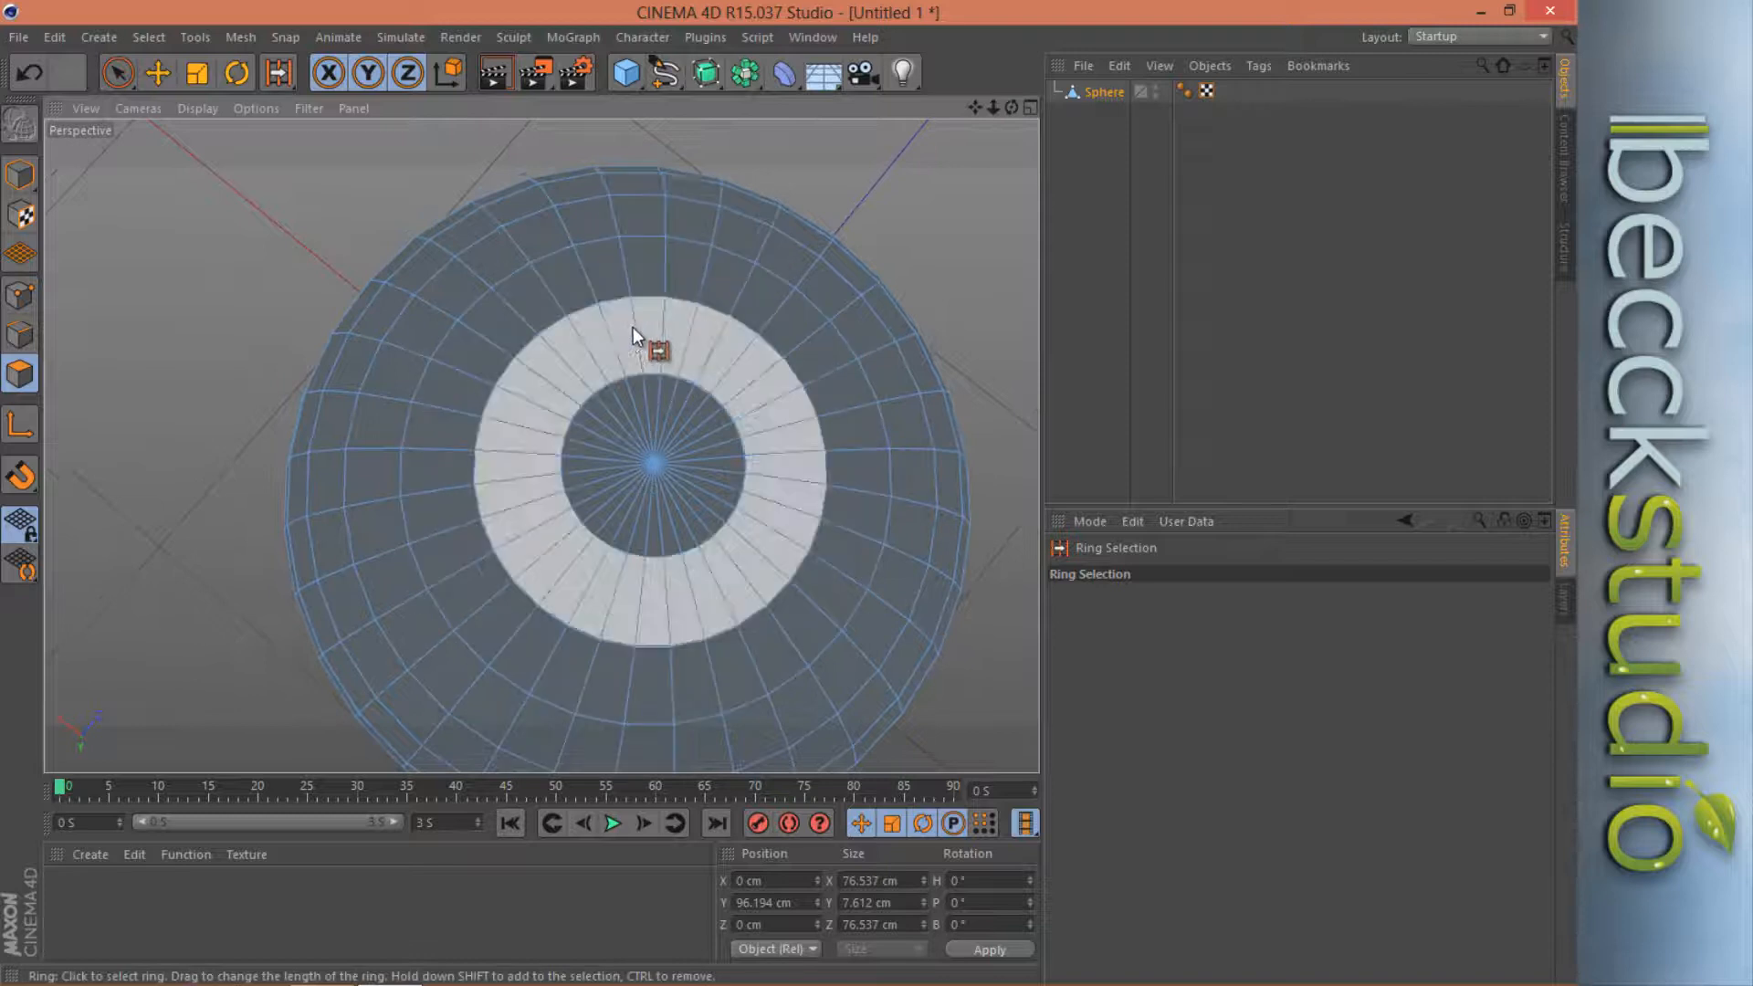
pyautogui.click(650, 405)
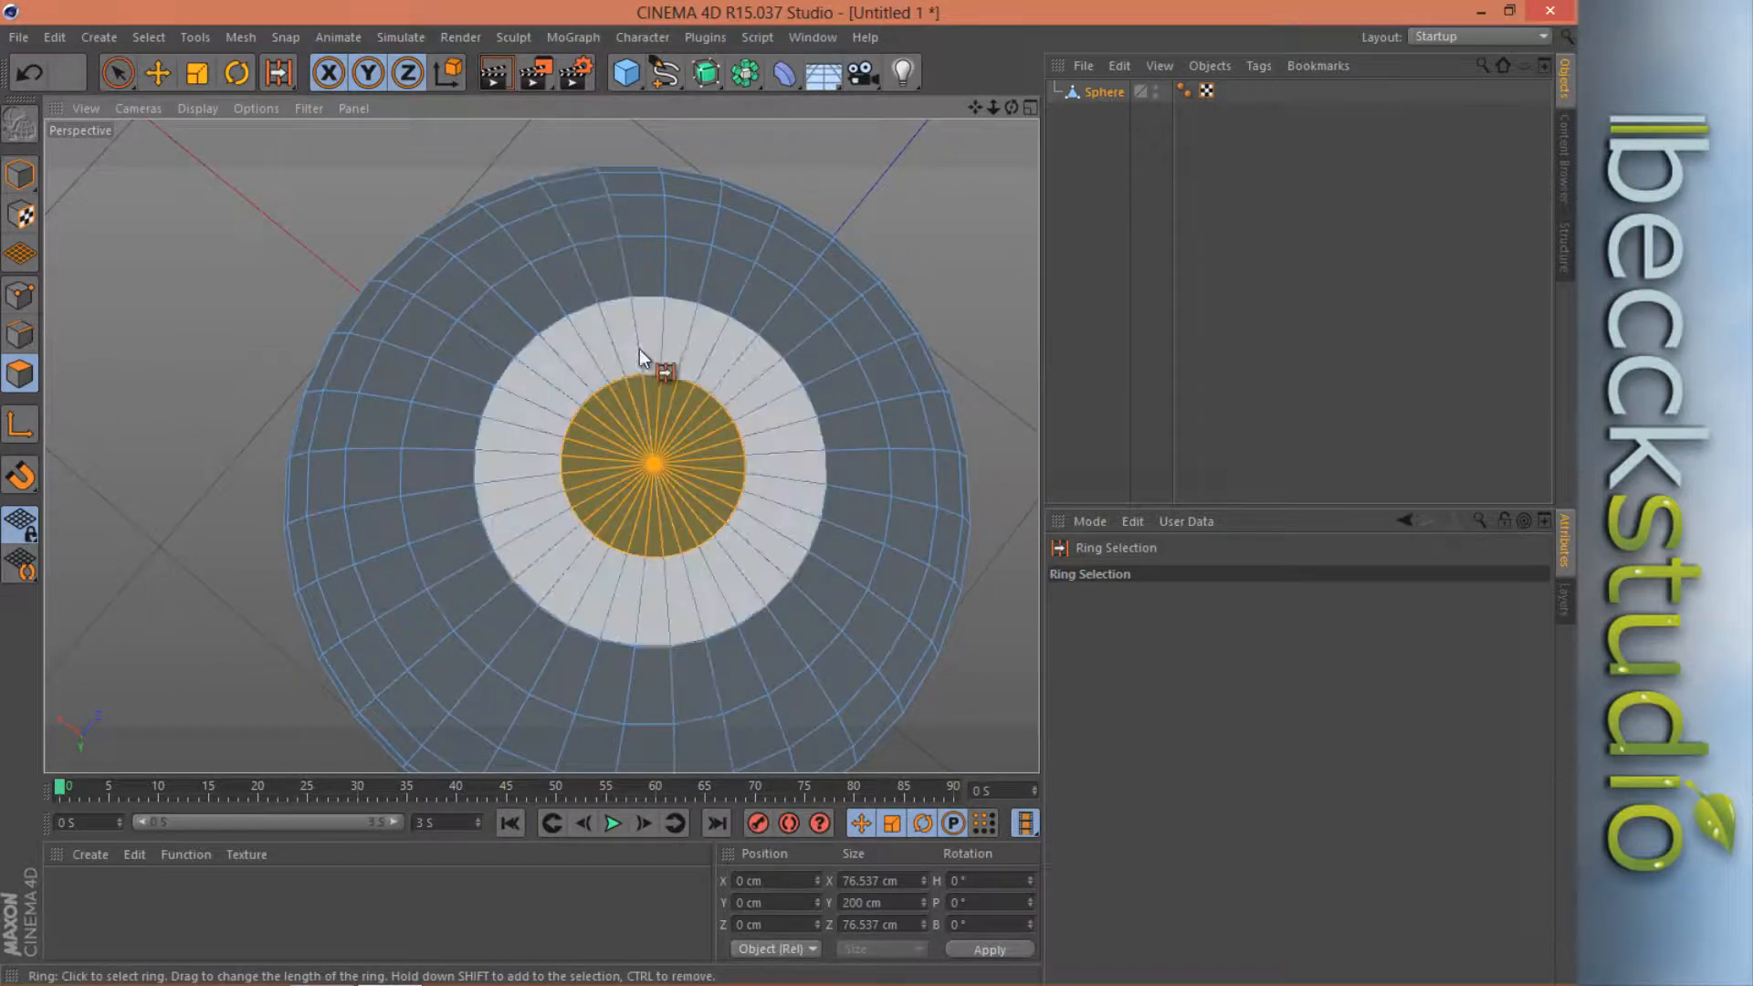
pyautogui.keyDown('shift'); pyautogui.click(646, 342); pyautogui.keyUp('shift')
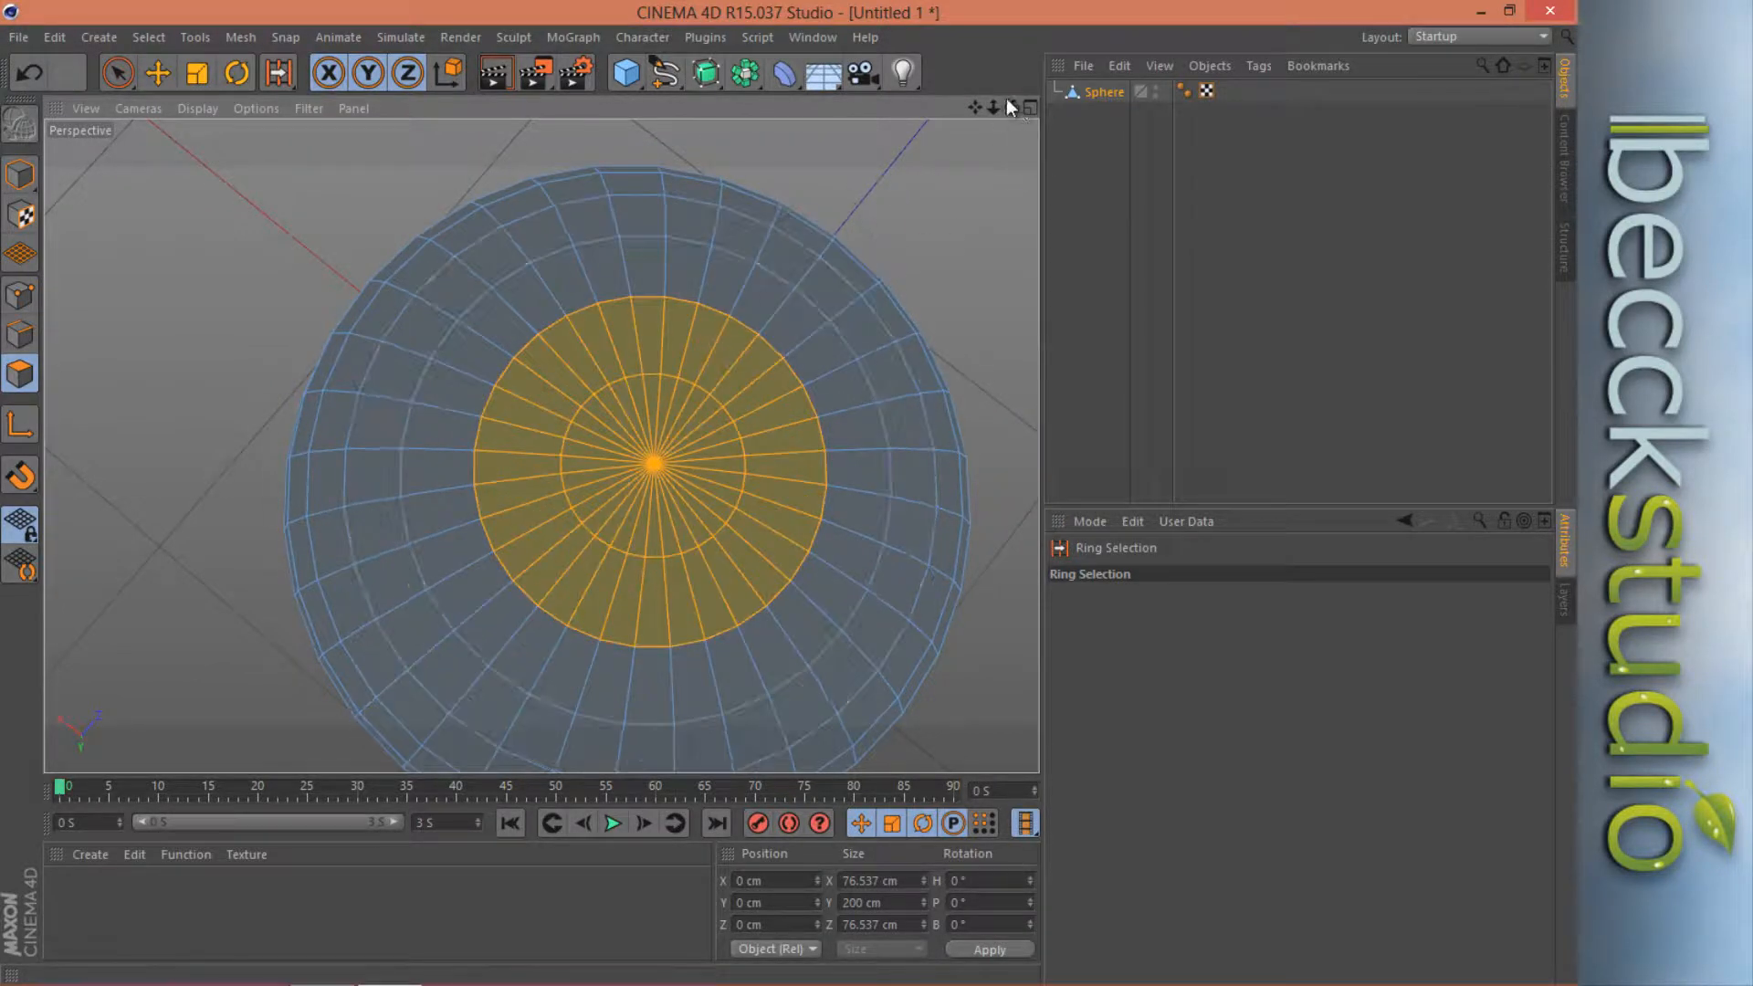
pyautogui.moveTo(788, 496); pyautogui.dragTo(789, 494)
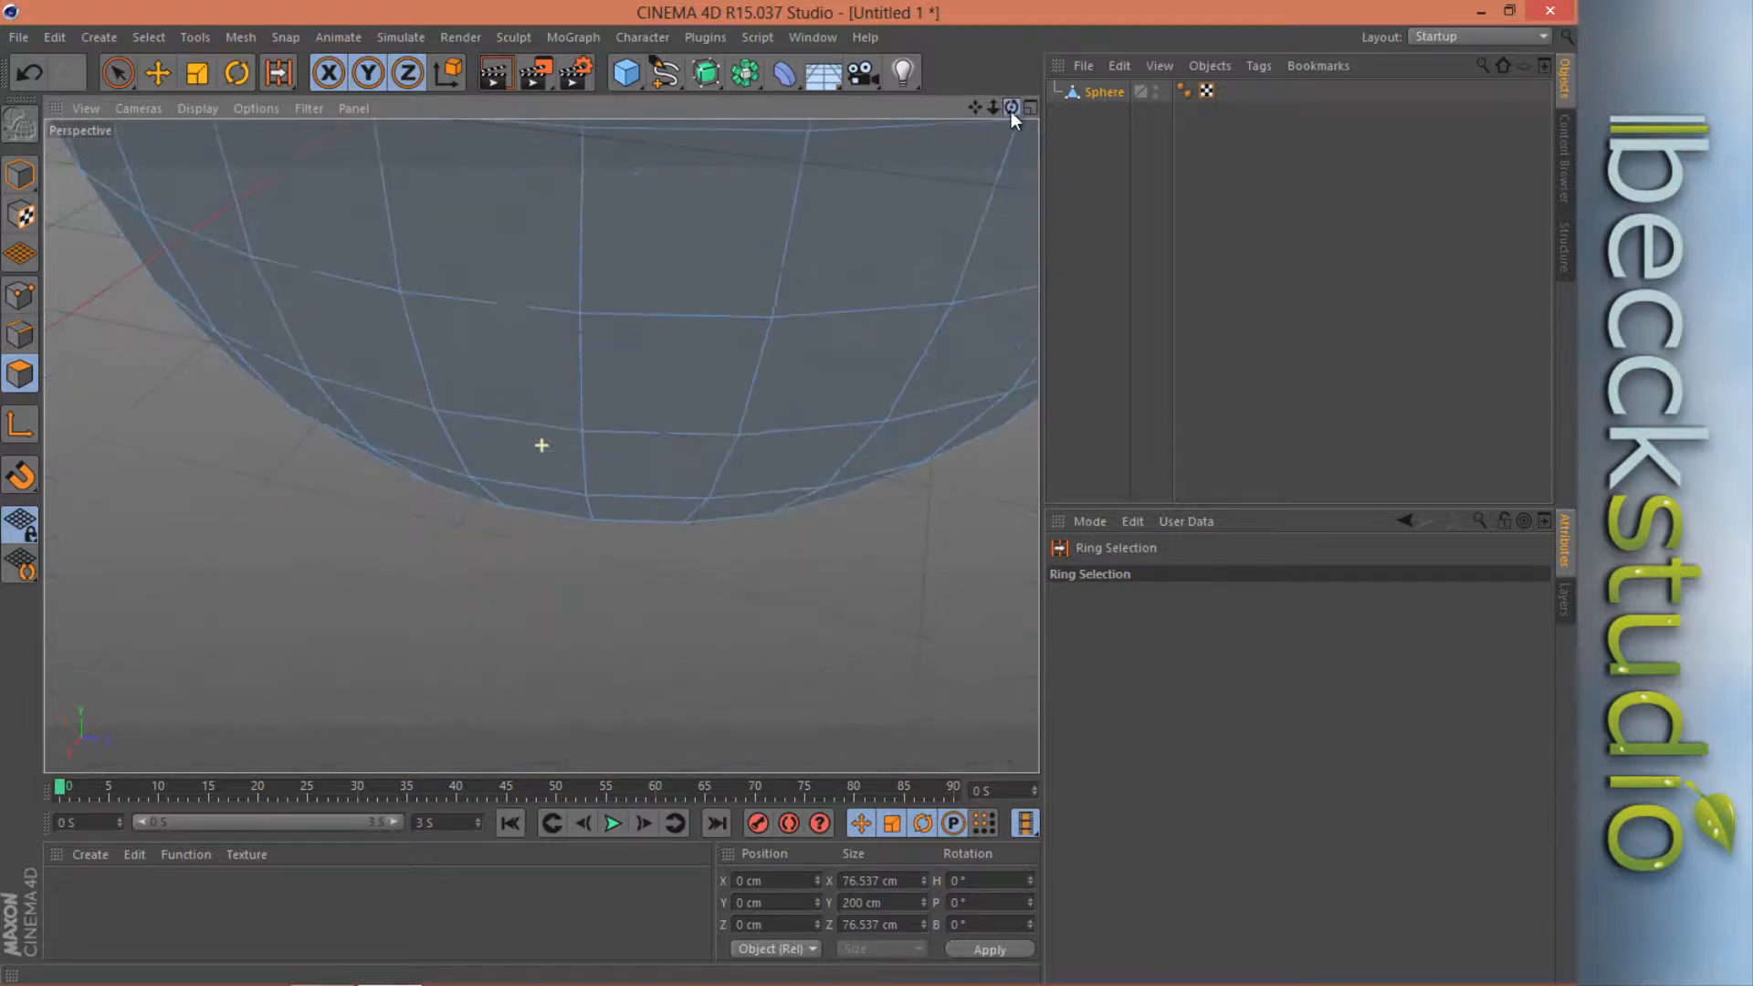
# Add two adjacent polygon rings on the sphere's upper half to the selection, leaving a two-ring gap below the polar cap.
pyautogui.moveTo(993, 108); pyautogui.dragTo(789, 491)
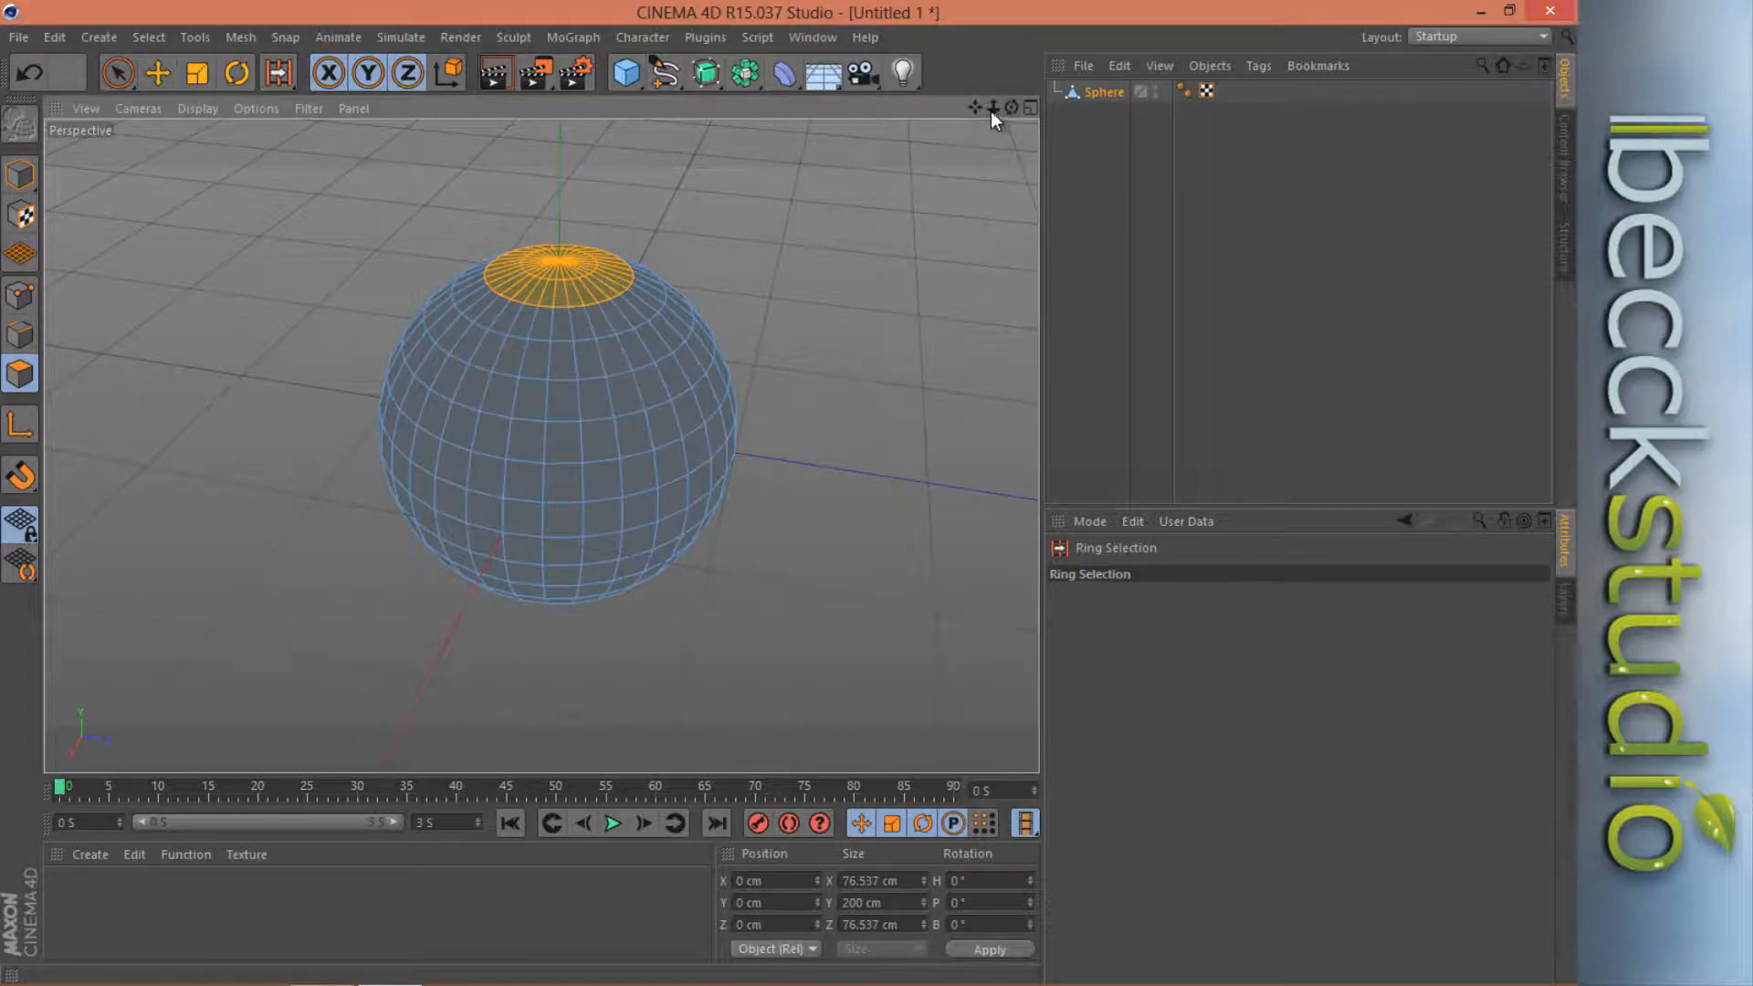
pyautogui.moveTo(993, 108); pyautogui.dragTo(789, 493)
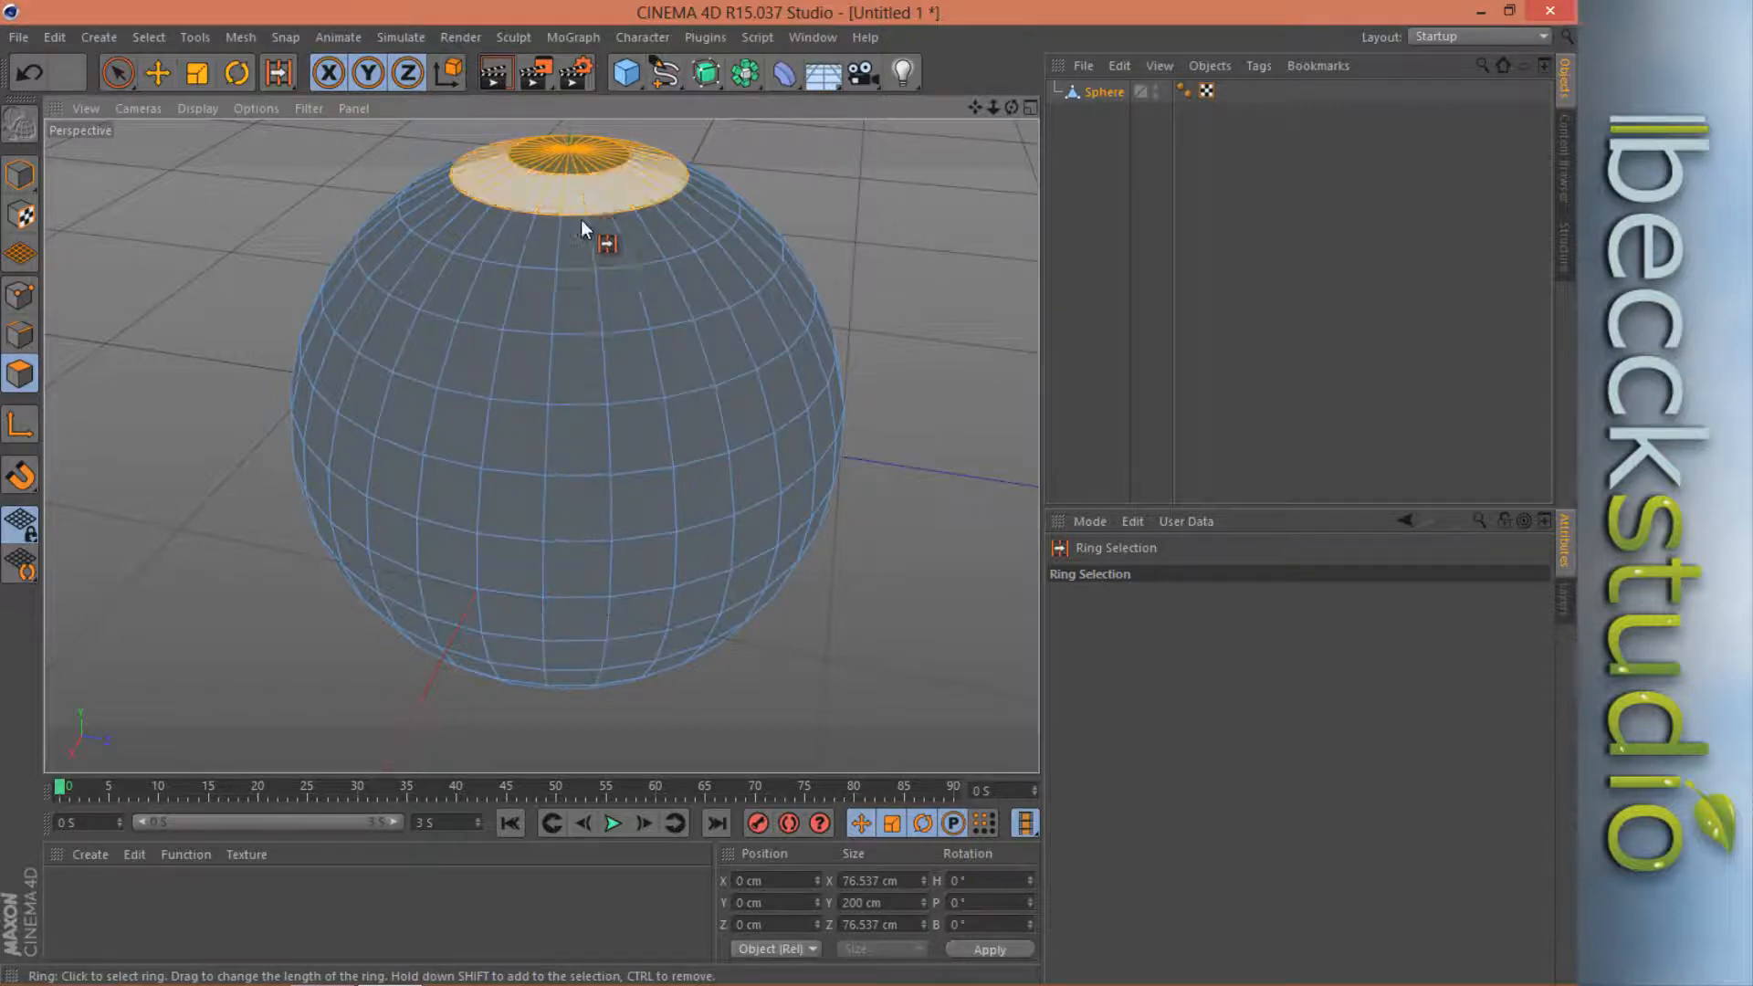
pyautogui.keyDown('shift'); pyautogui.click(579, 374); pyautogui.keyUp('shift')
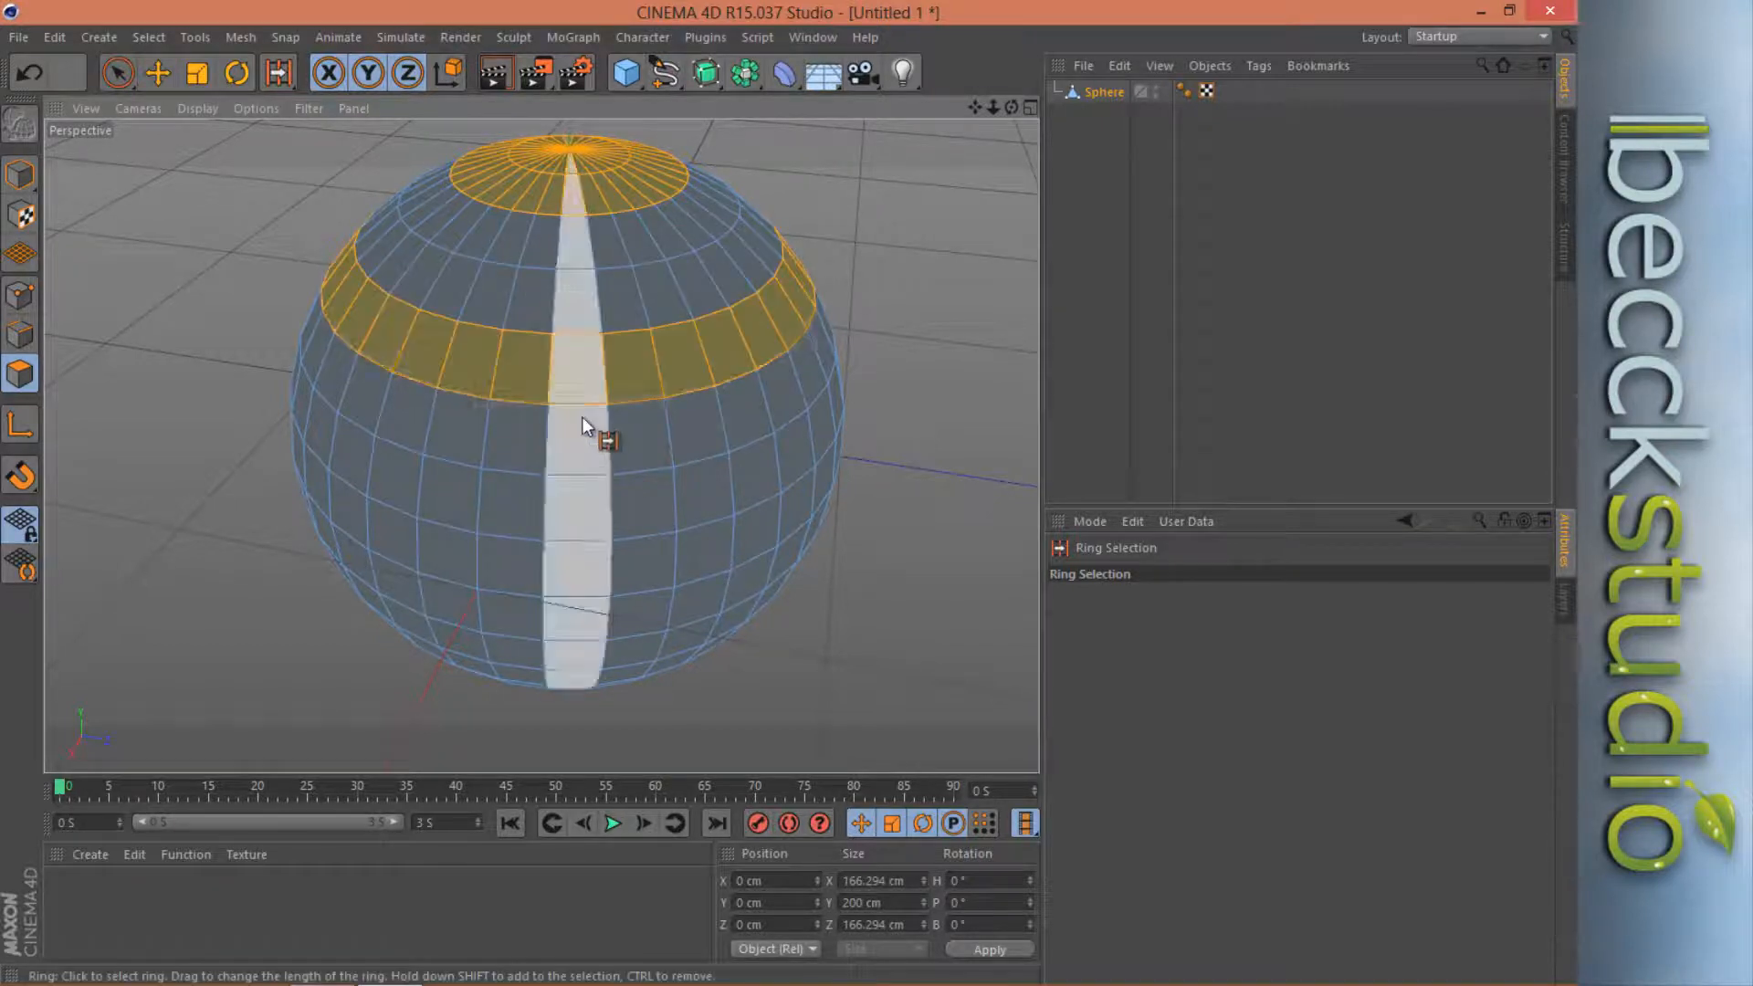
pyautogui.keyDown('shift'); pyautogui.click(581, 446); pyautogui.keyUp('shift')
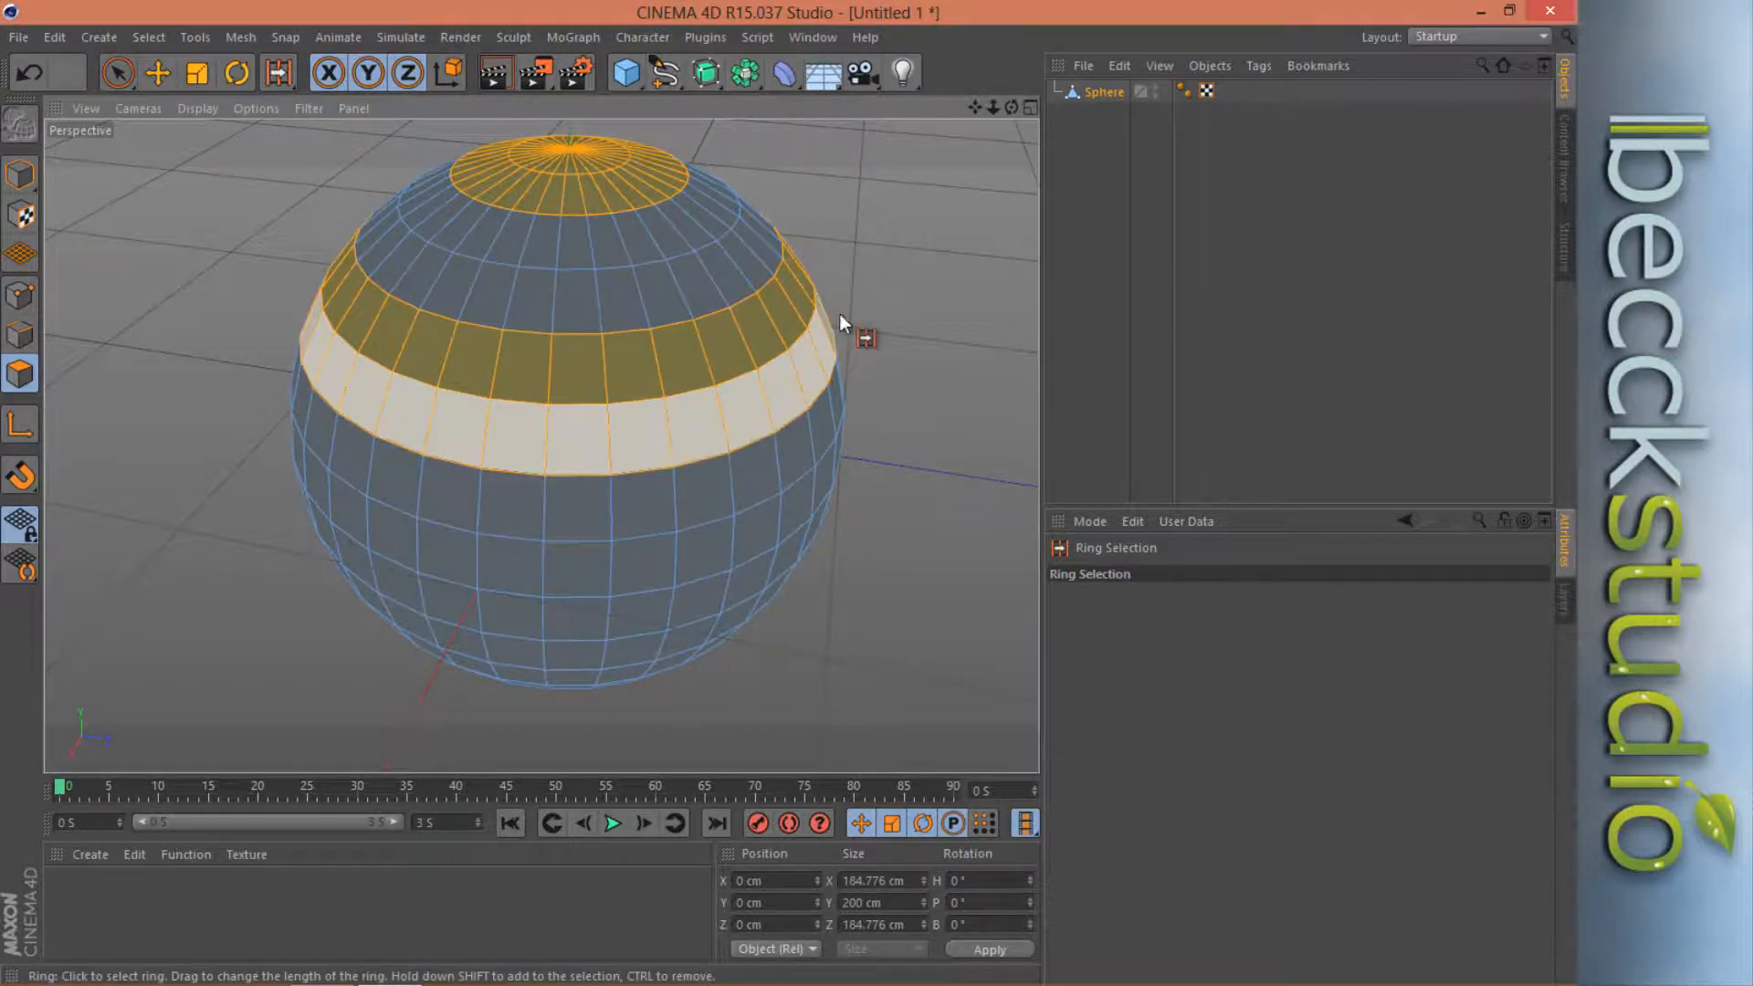
# Add the two polygon rings around the sphere's equator to the selection, leaving one ring unselected above them.
pyautogui.moveTo(990, 111); pyautogui.dragTo(788, 491)
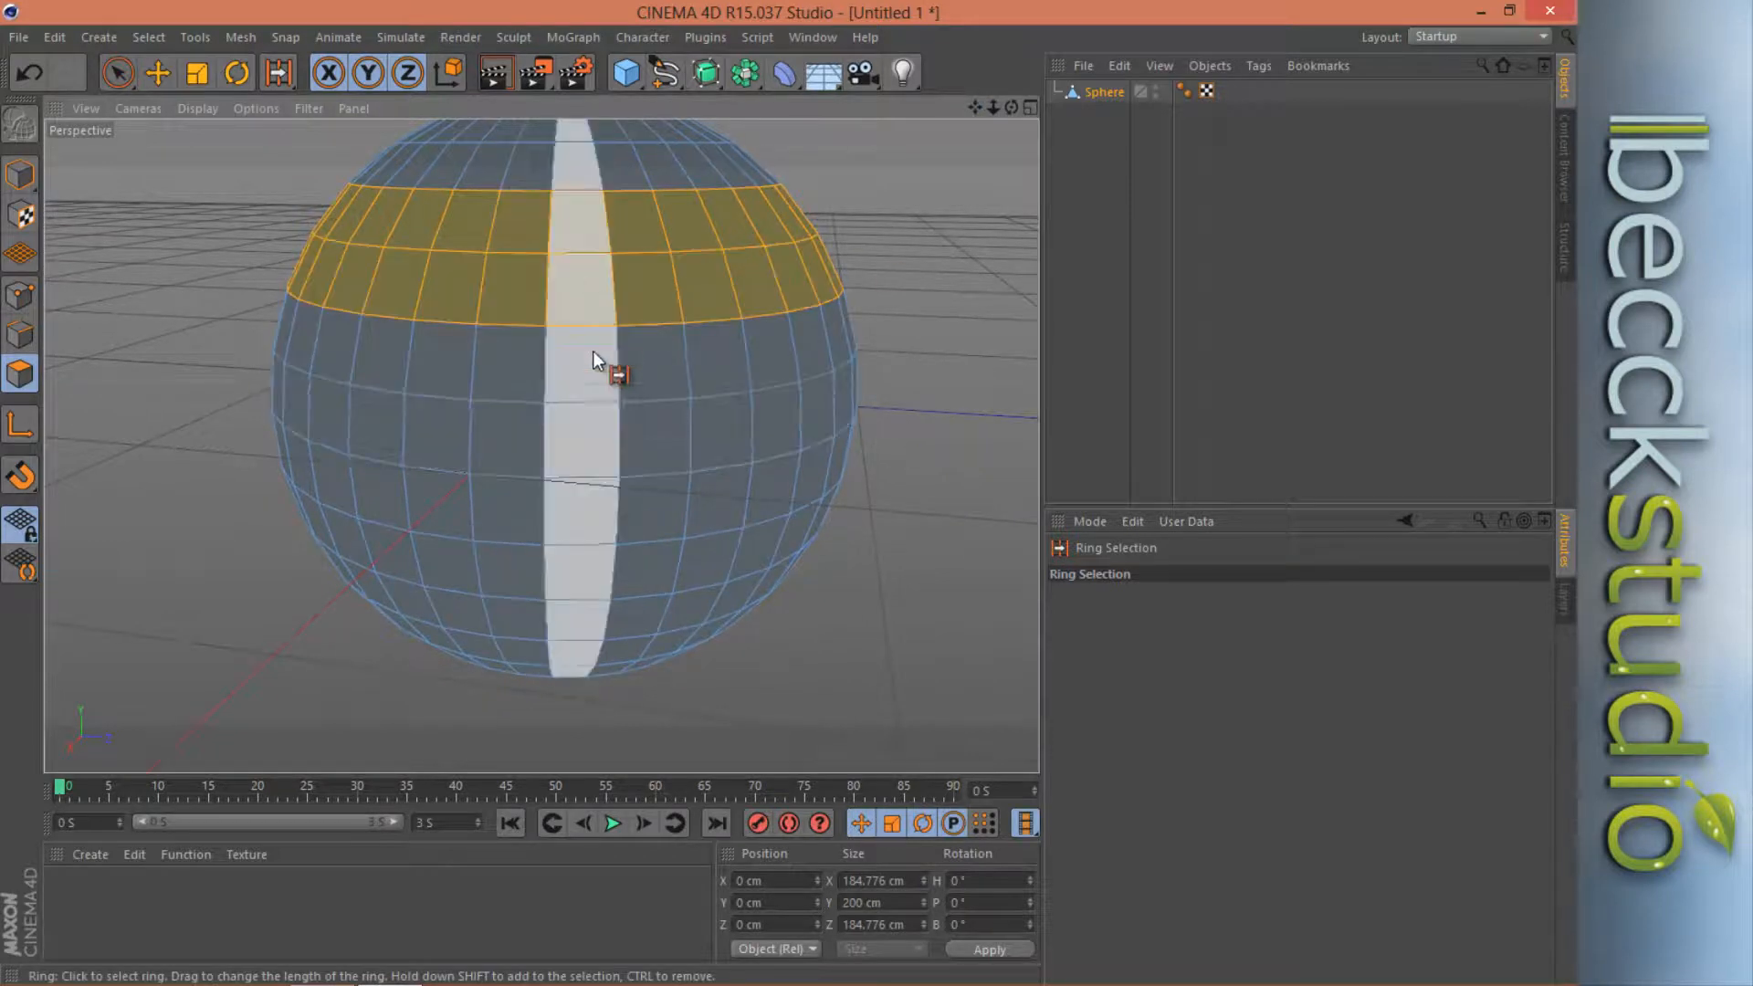
pyautogui.keyDown('shift'); pyautogui.click(581, 440); pyautogui.keyUp('shift')
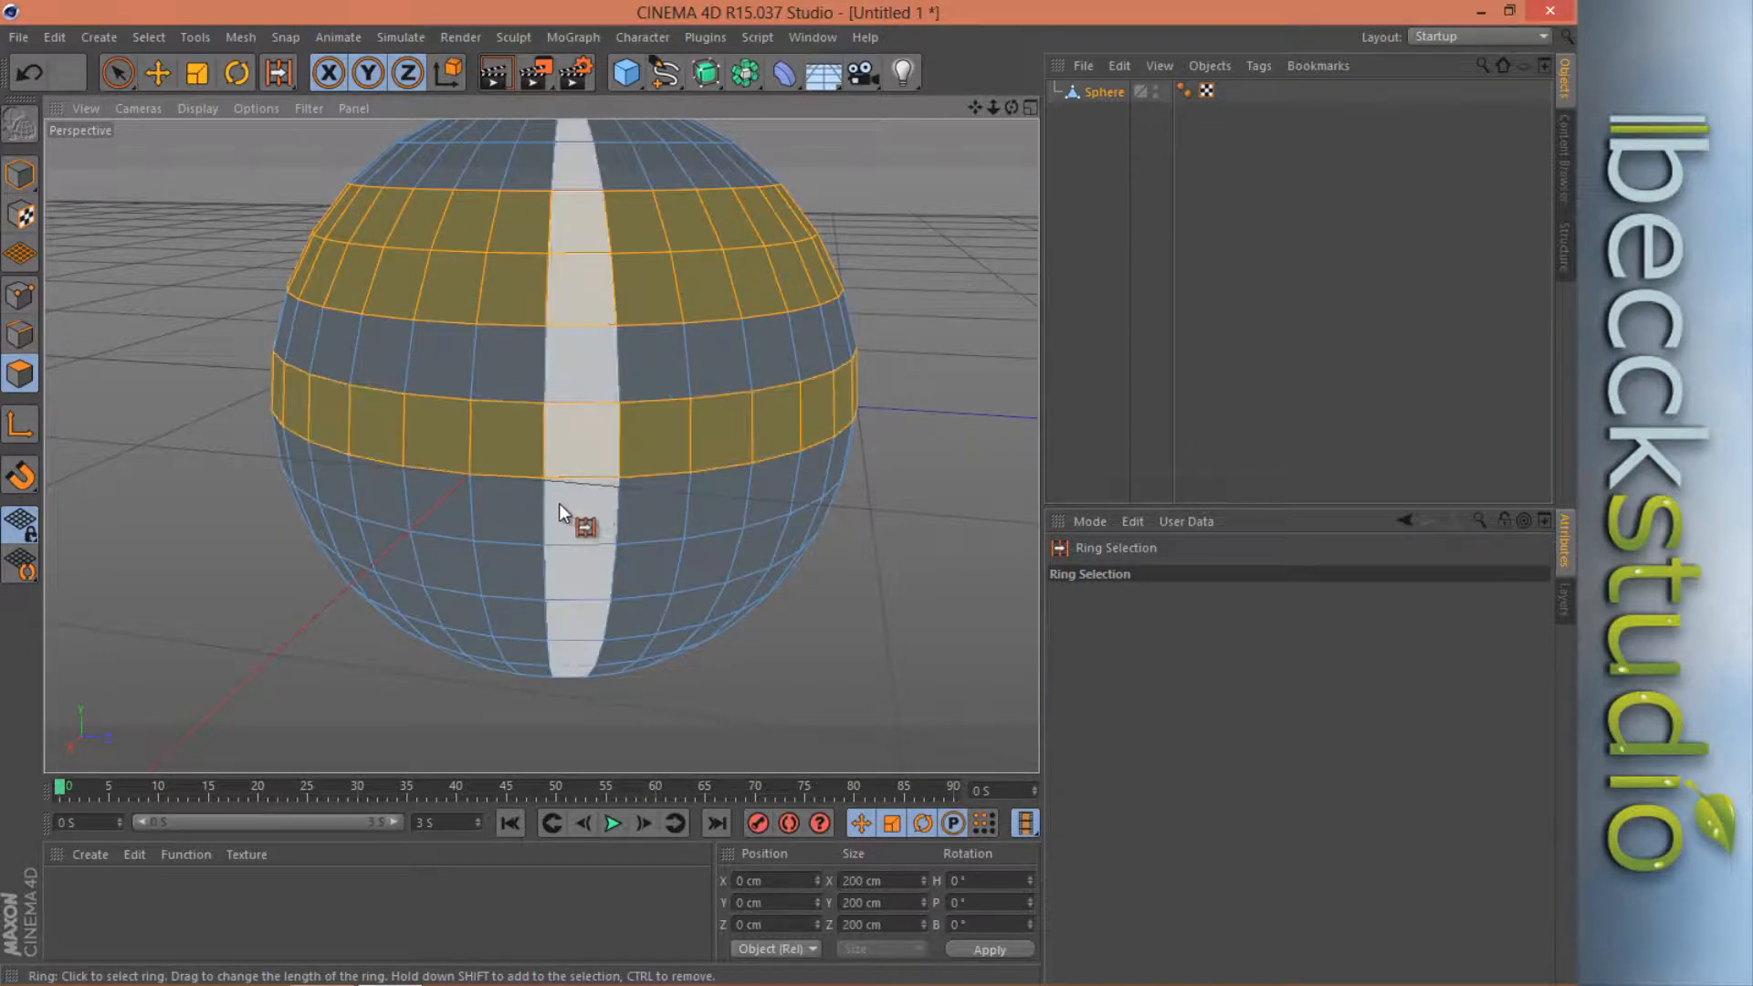
pyautogui.keyDown('shift'); pyautogui.click(524, 508); pyautogui.keyUp('shift')
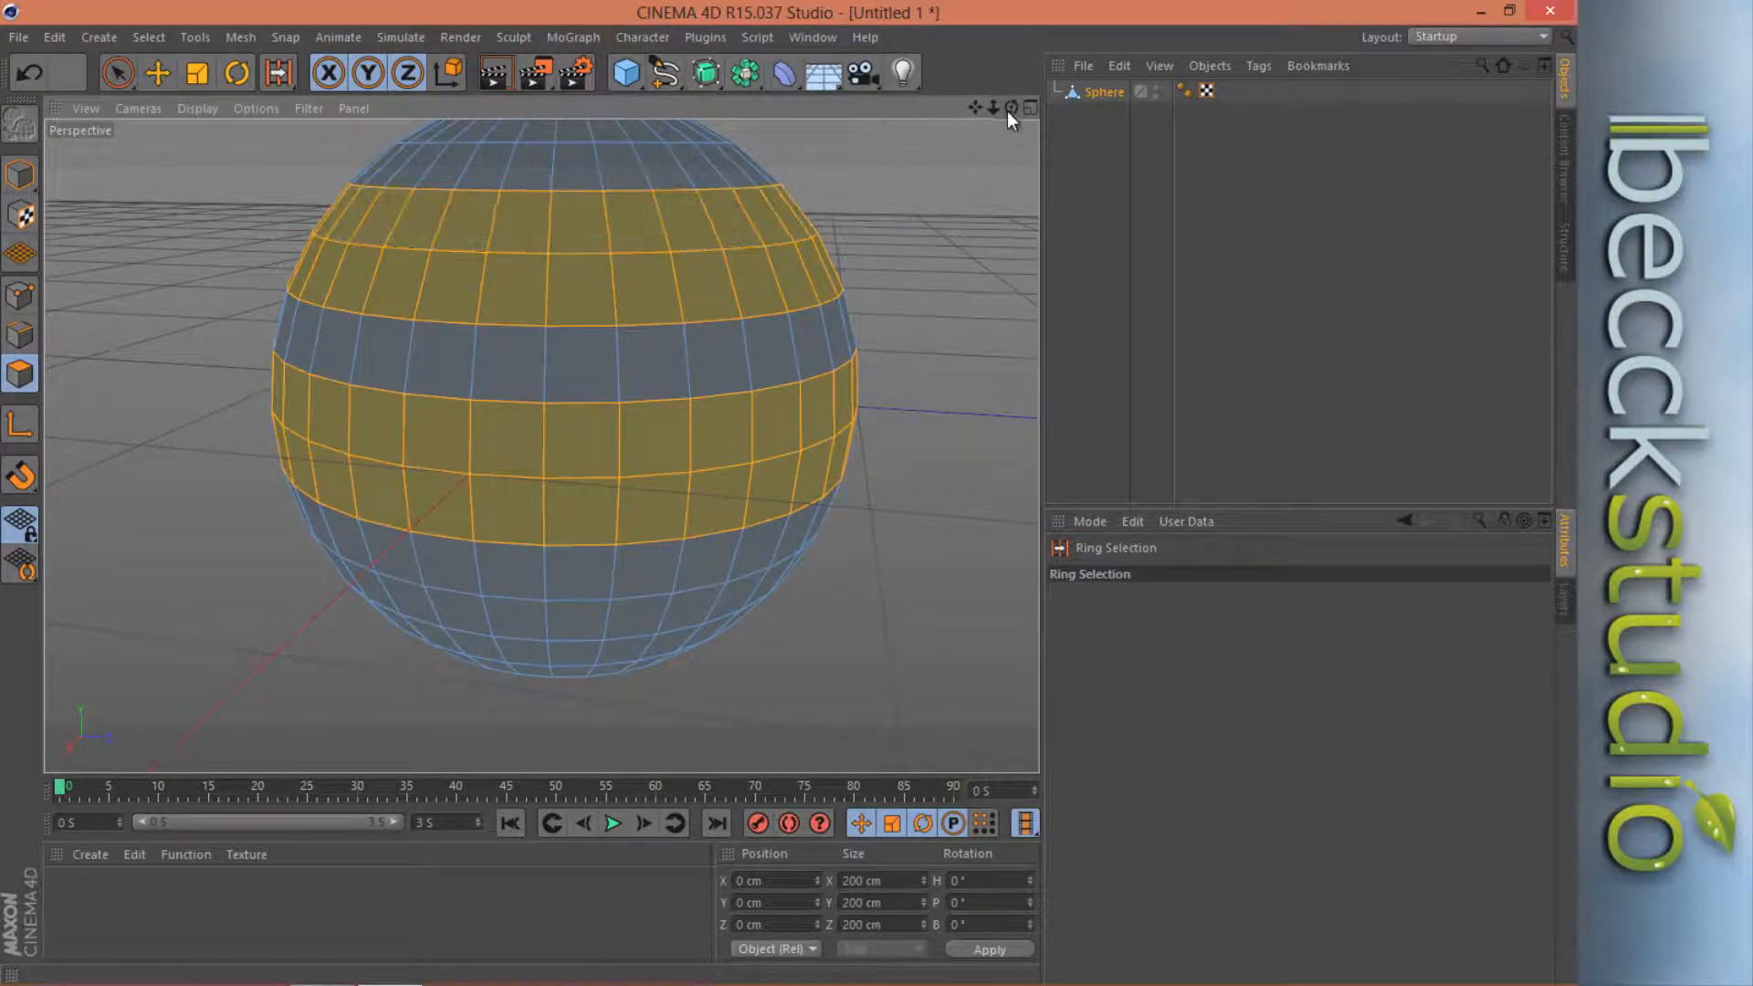
# Add two adjacent polygon rings on the sphere's lower half to the selection, skipping one ring below the equatorial band.
pyautogui.moveTo(1011, 108)
pyautogui.mouseDown()
pyautogui.moveTo(789, 493)
pyautogui.moveTo(1006, 120)
pyautogui.mouseUp()
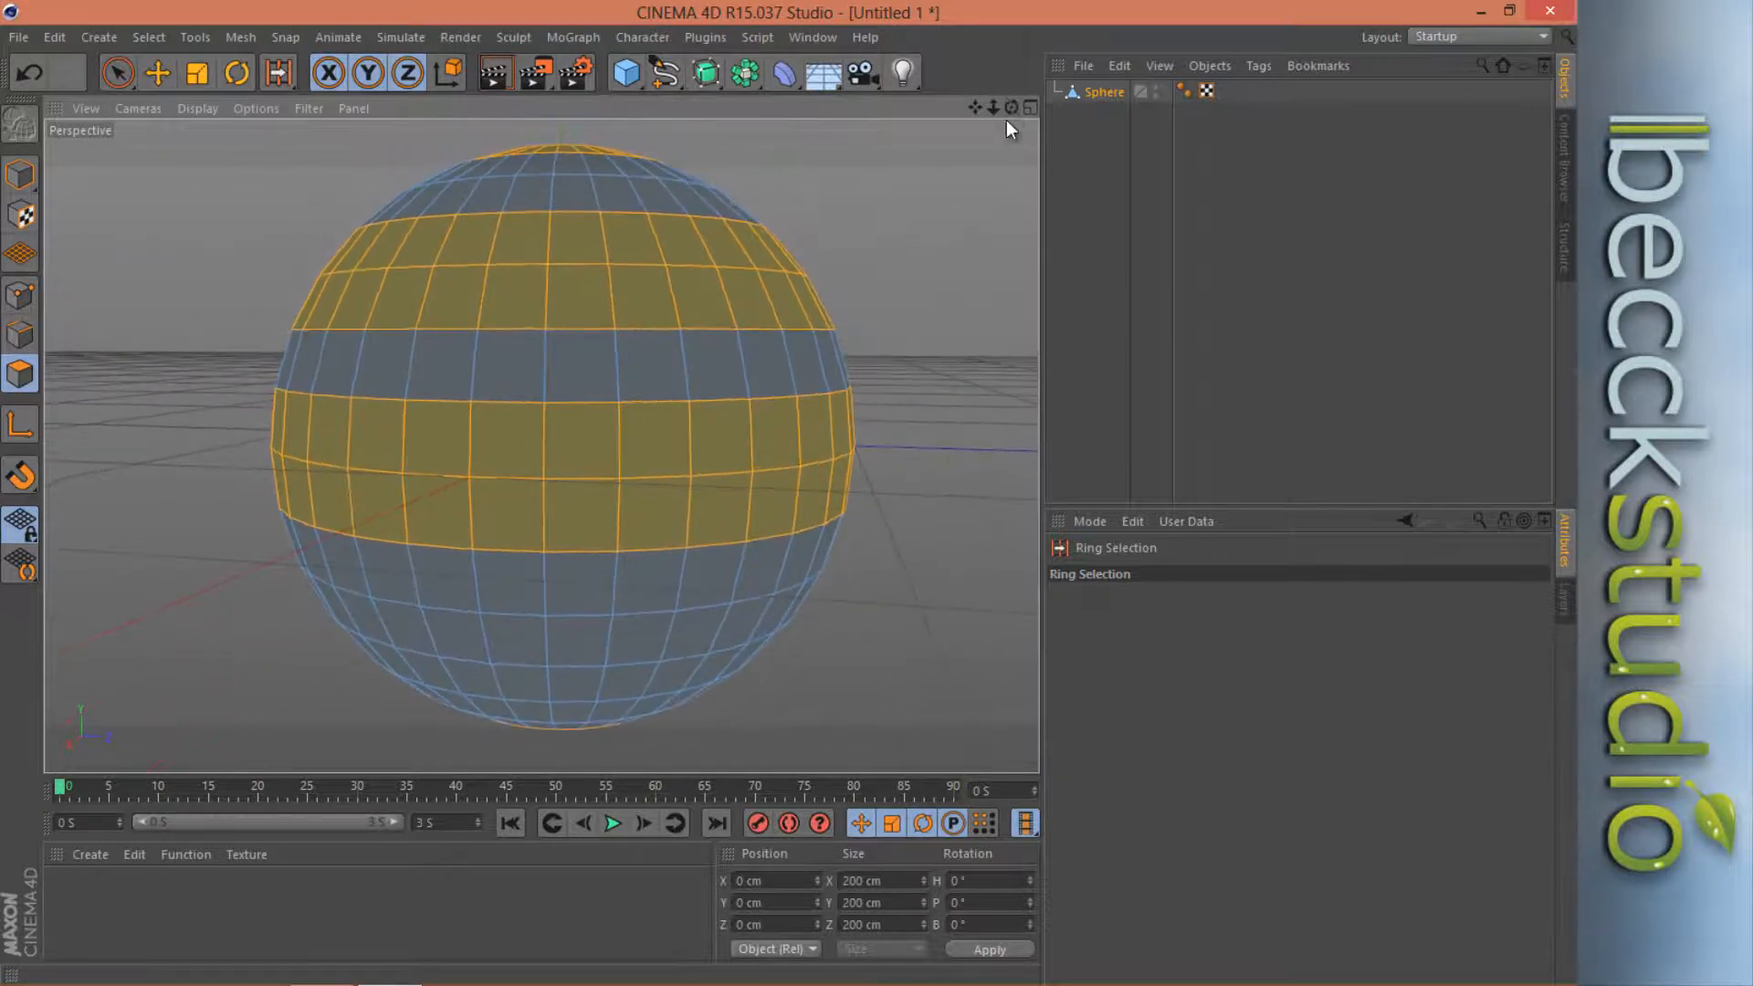
pyautogui.keyDown('shift'); pyautogui.click(504, 639); pyautogui.keyUp('shift')
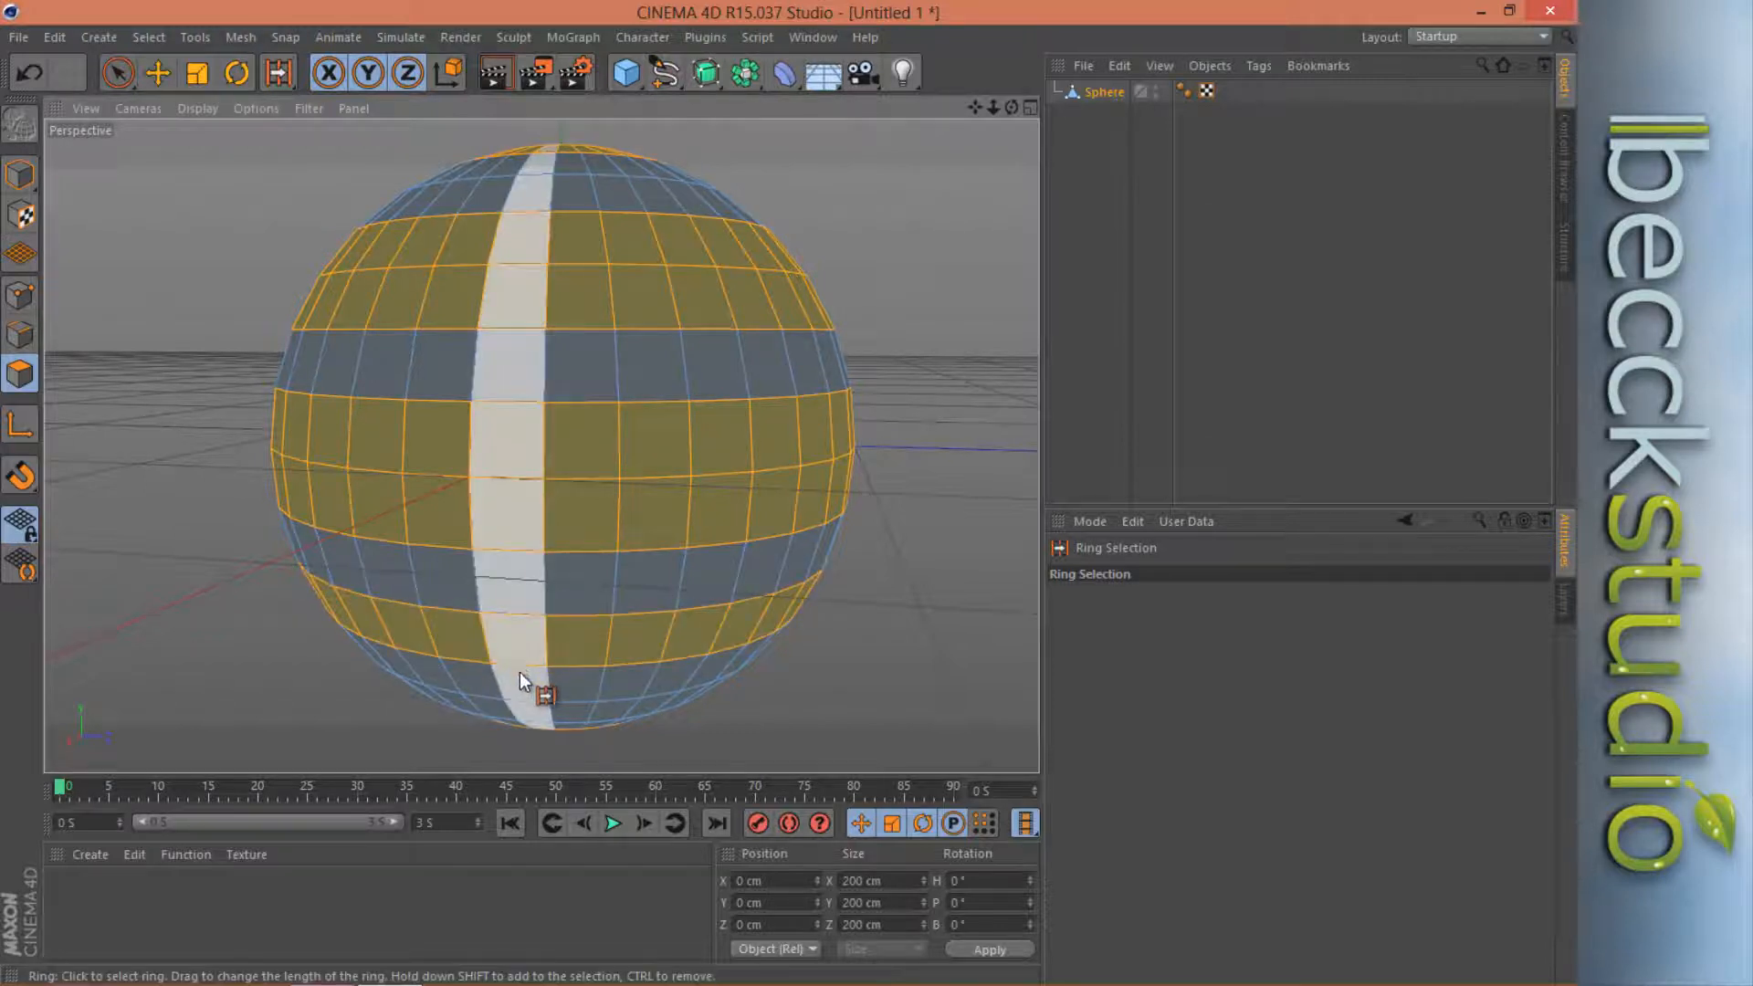
pyautogui.keyDown('shift'); pyautogui.click(502, 687); pyautogui.keyUp('shift')
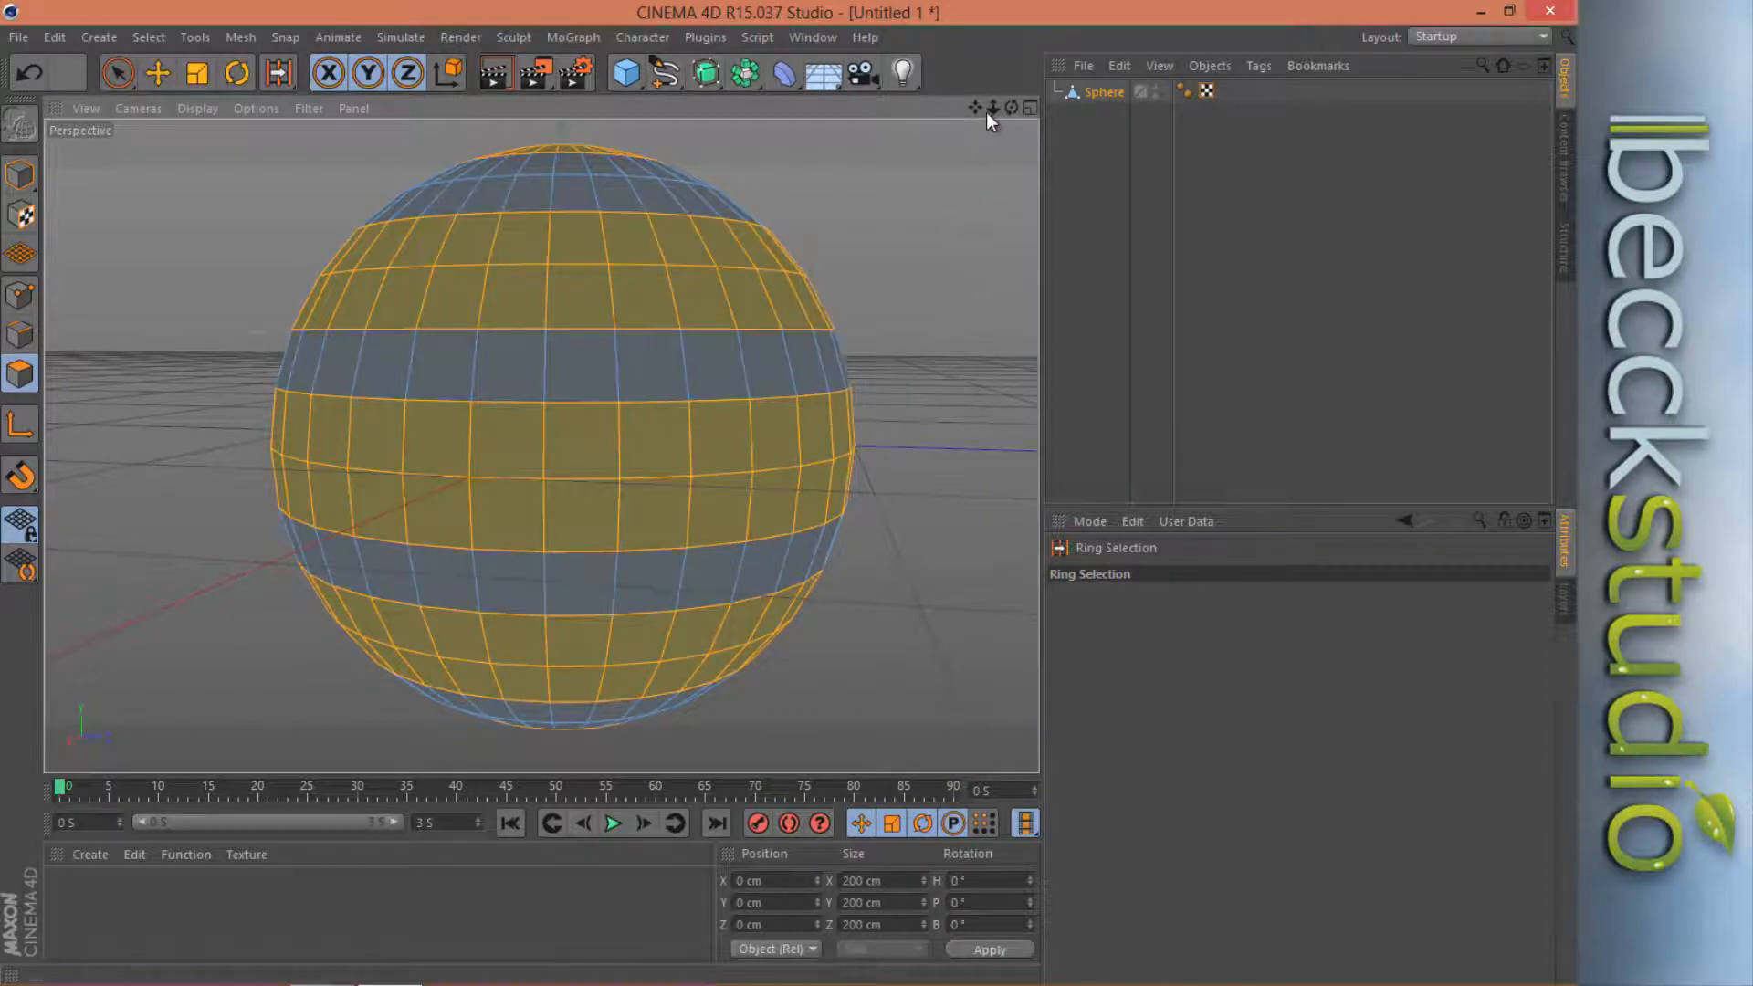
# Extrude all selected polygon rings of the sphere with an offset of 4 cm.
pyautogui.moveTo(991, 109); pyautogui.dragTo(788, 495)
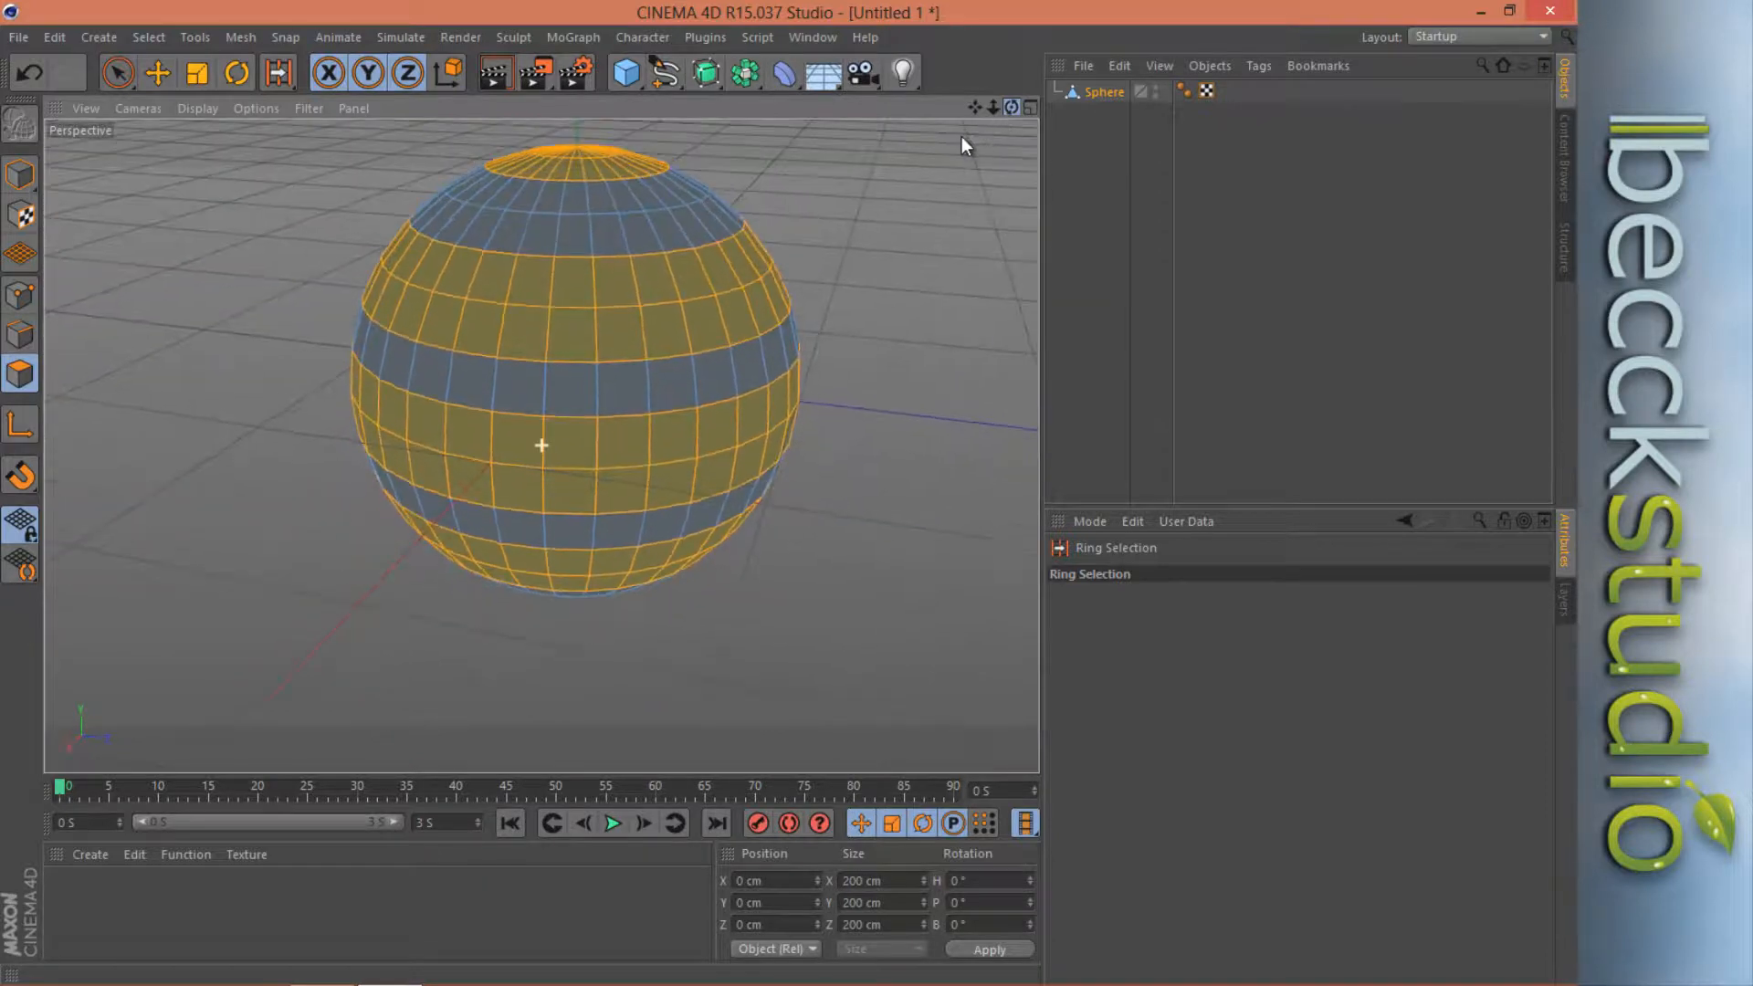
pyautogui.rightClick(577, 298)
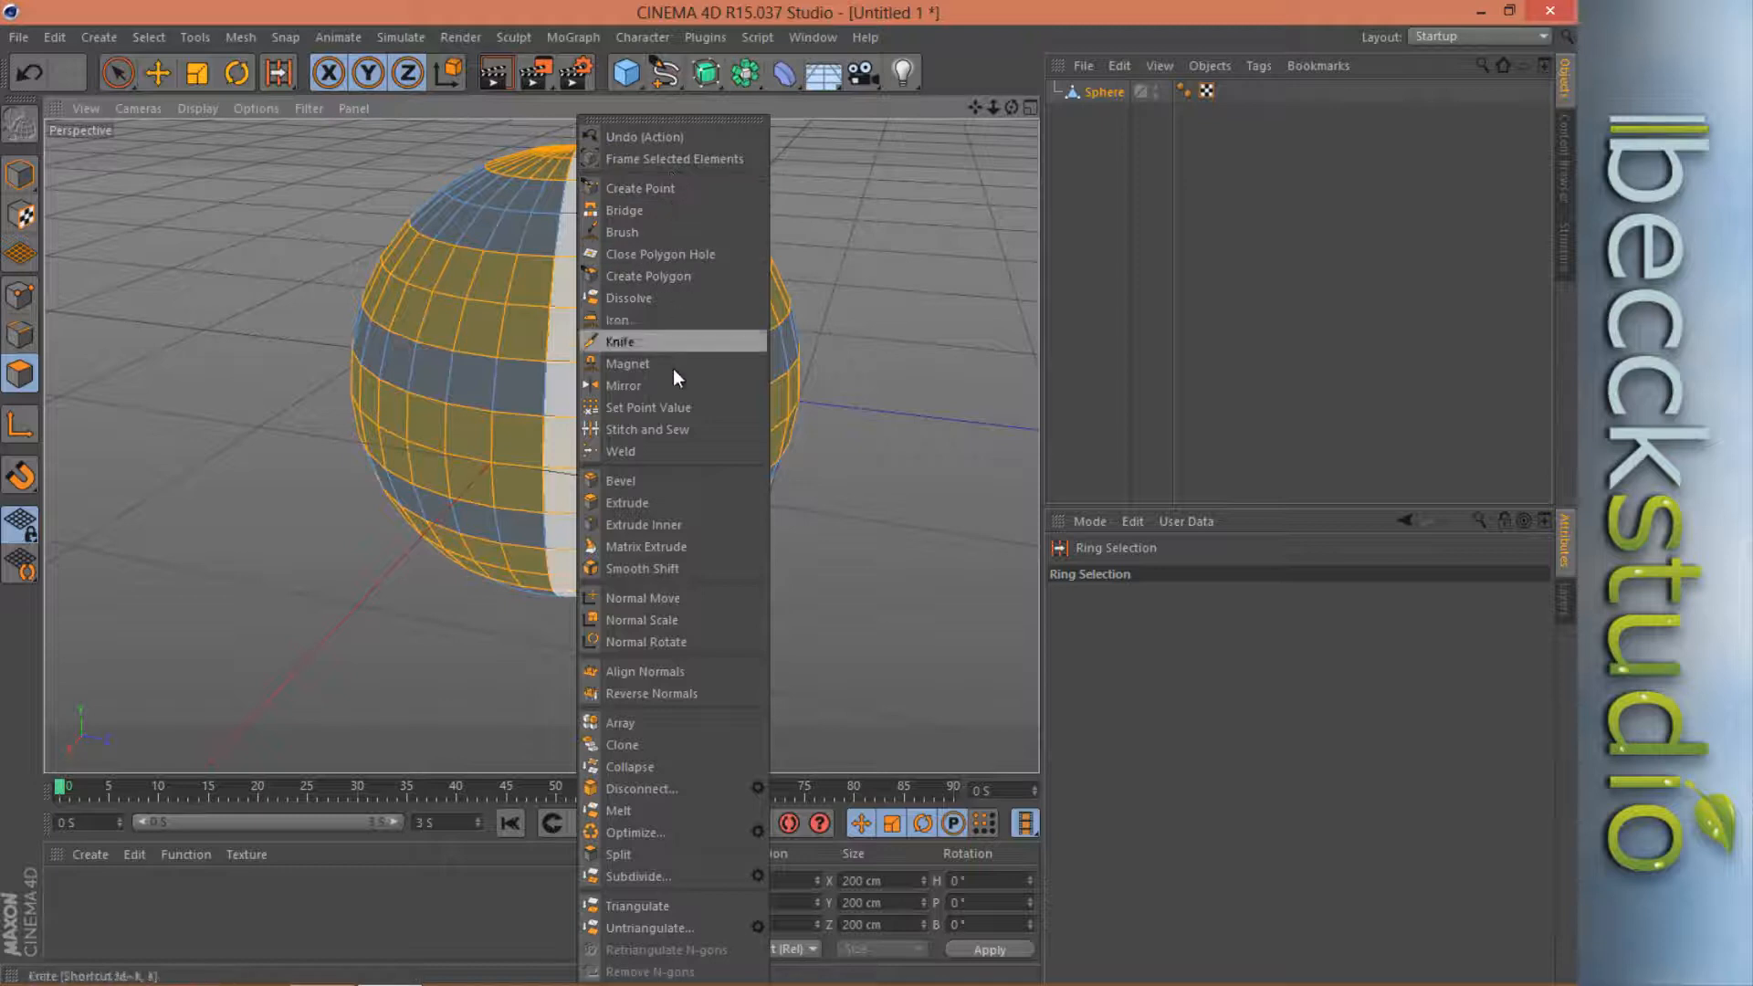
pyautogui.click(637, 506)
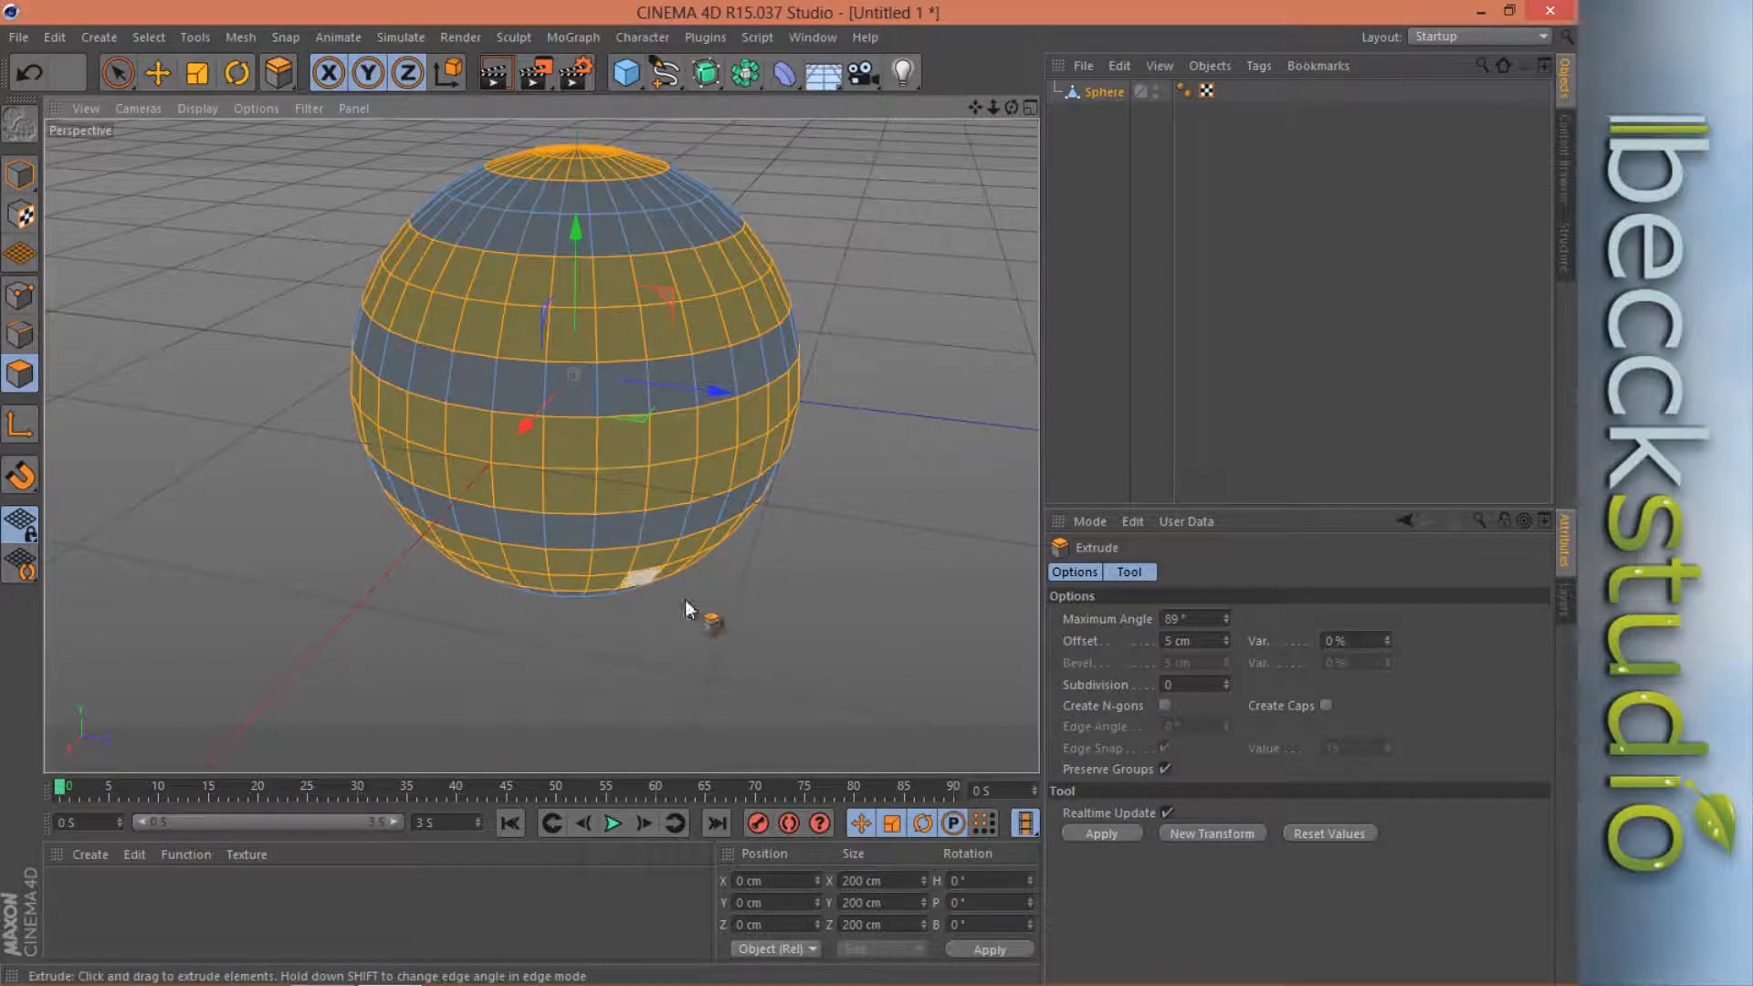
pyautogui.click(1226, 639)
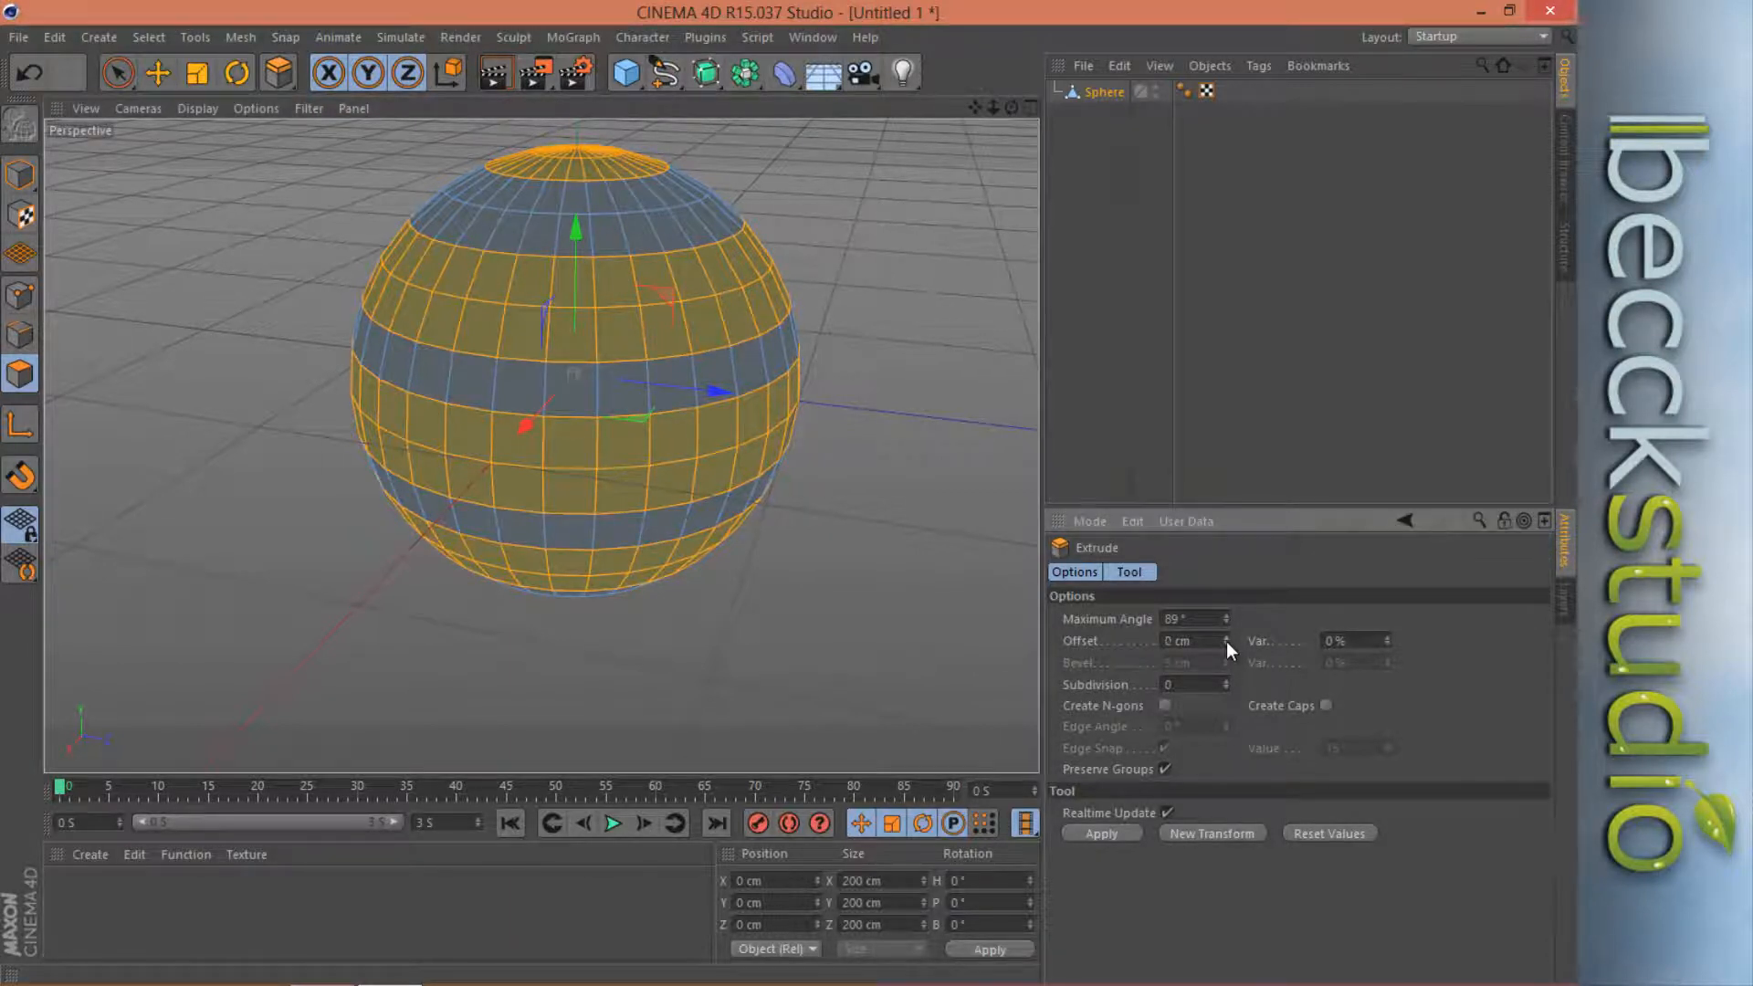
pyautogui.click(1226, 638)
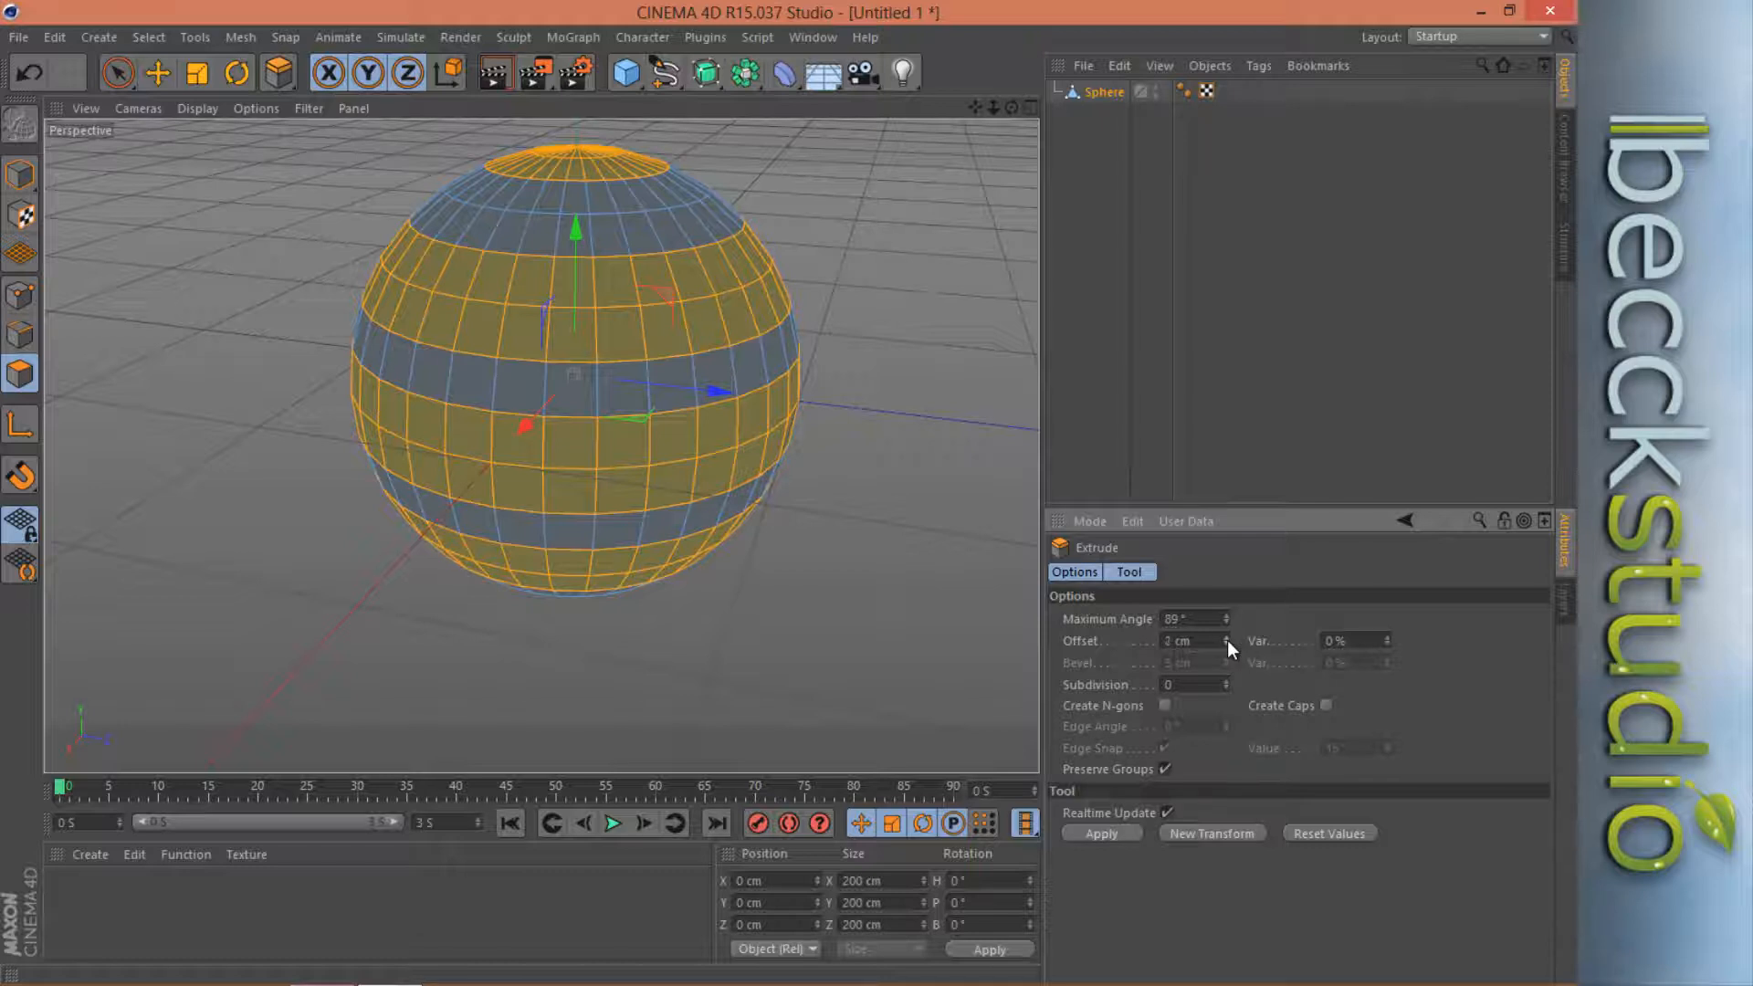
pyautogui.click(1120, 831)
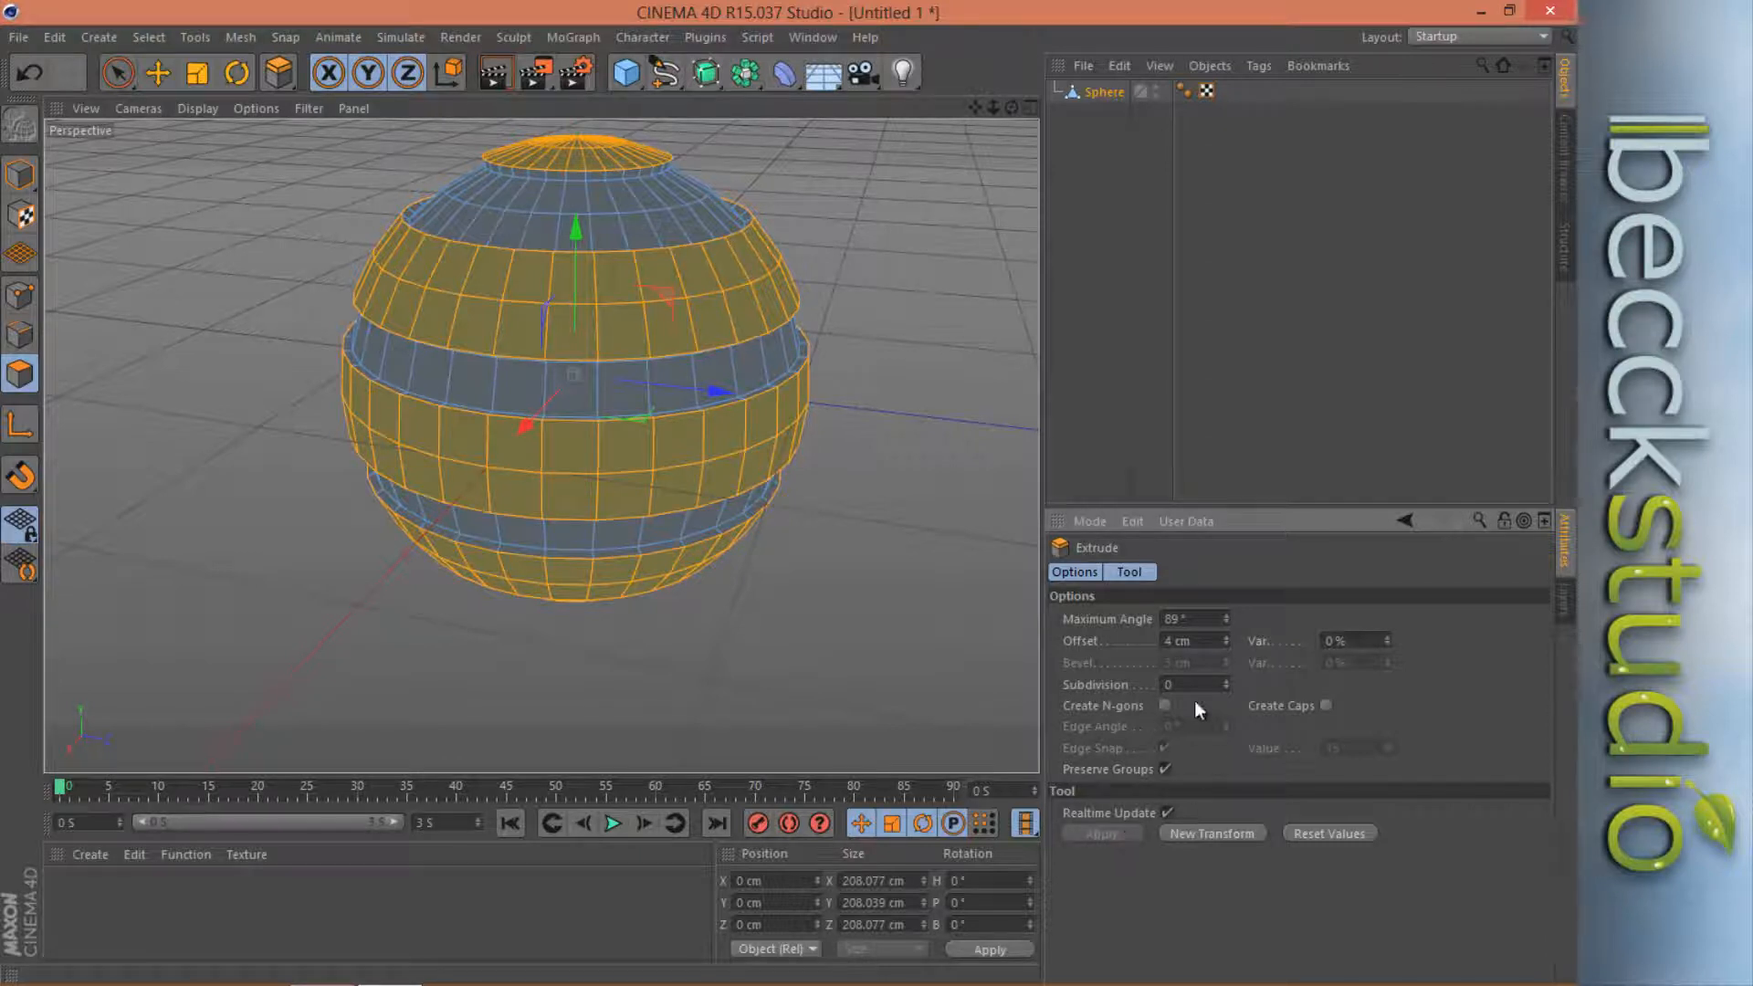
# Try smaller and negative extrusion offsets on the selected rings, down to -7 cm.
pyautogui.click(1225, 645)
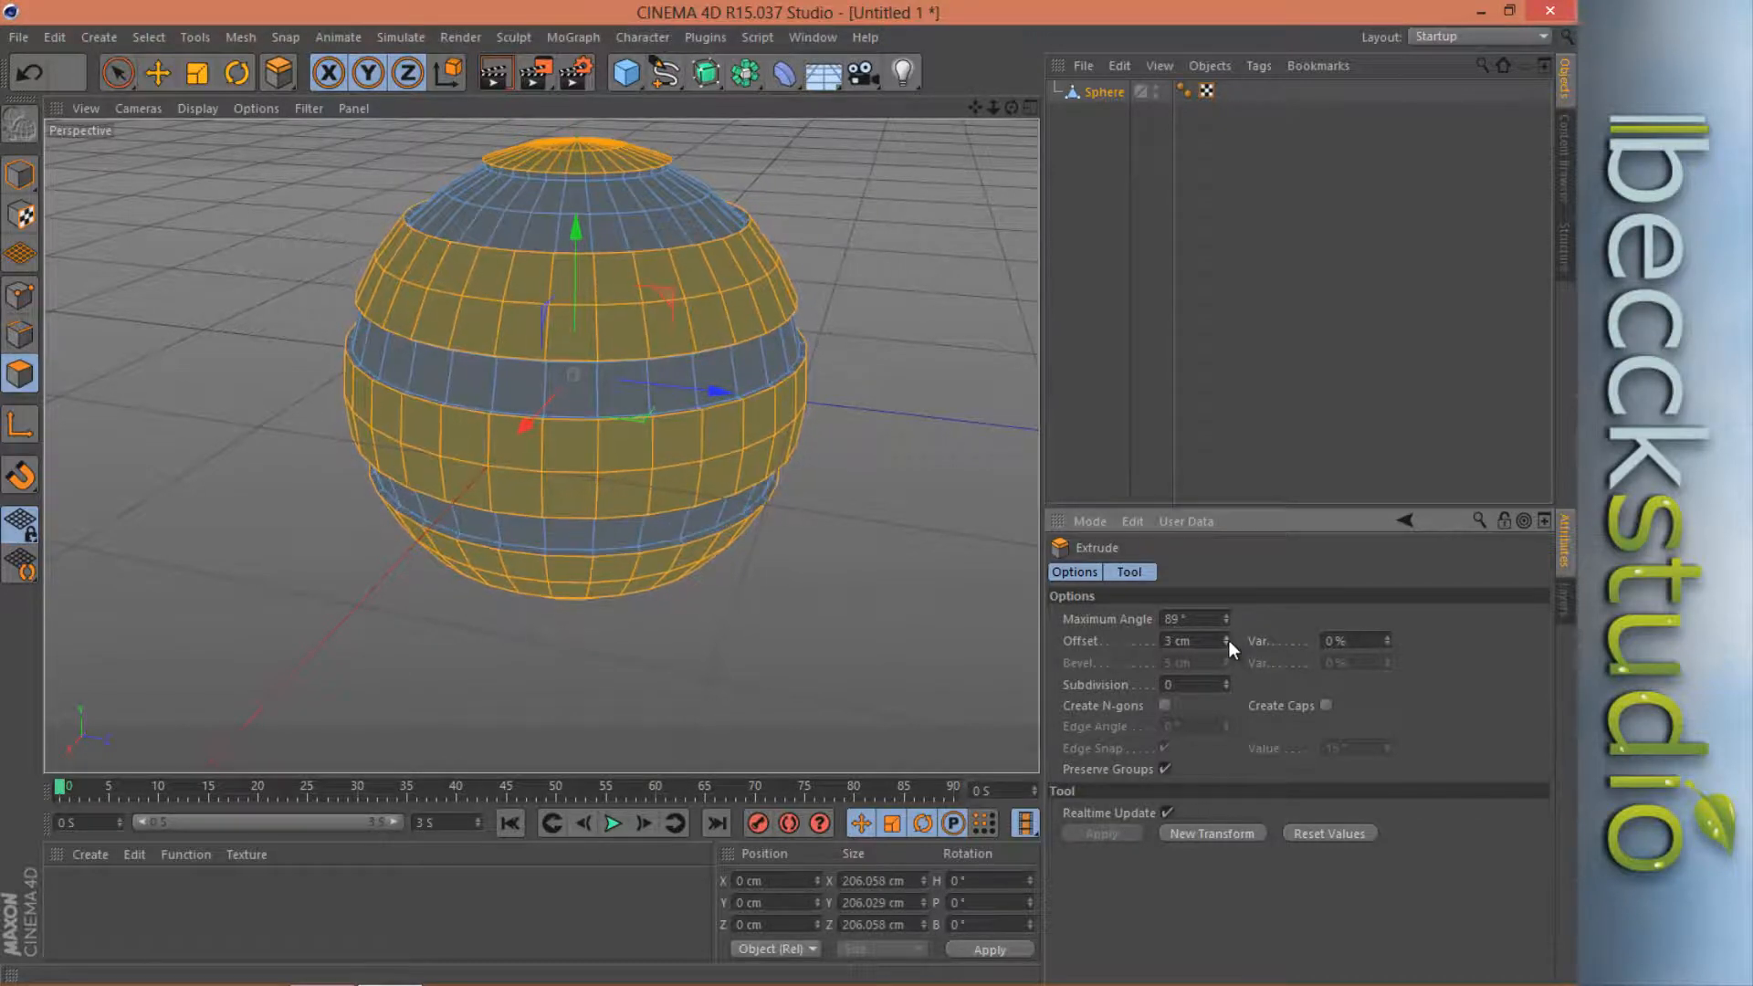
pyautogui.moveTo(1215, 641); pyautogui.dragTo(1157, 641)
pyautogui.write('-4')
pyautogui.click(1225, 643)
pyautogui.click(1225, 643)
pyautogui.click(1225, 642)
pyautogui.moveTo(1210, 646); pyautogui.dragTo(1187, 650)
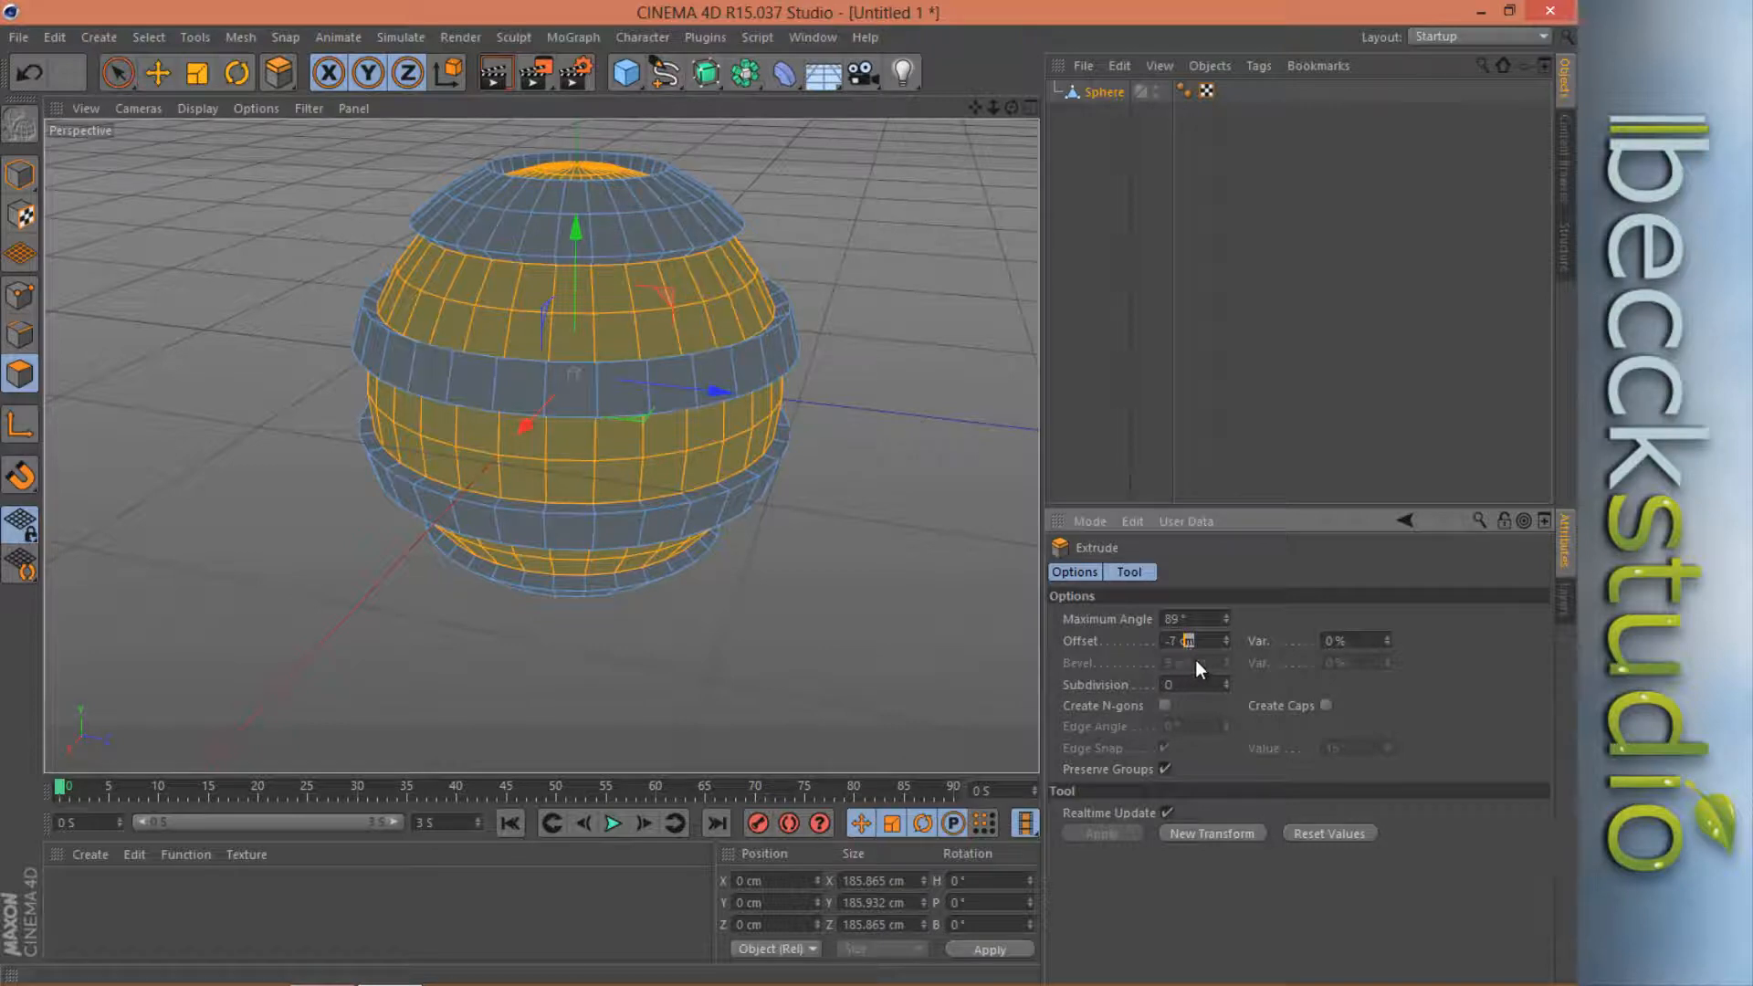
# Set the extrusion offset of the selected rings to -4 cm so they are recessed into the sphere.
pyautogui.click(1174, 643)
pyautogui.doubleClick(1177, 644)
pyautogui.write('4')
pyautogui.press('Return')
pyautogui.write('-4')
pyautogui.press('Return')
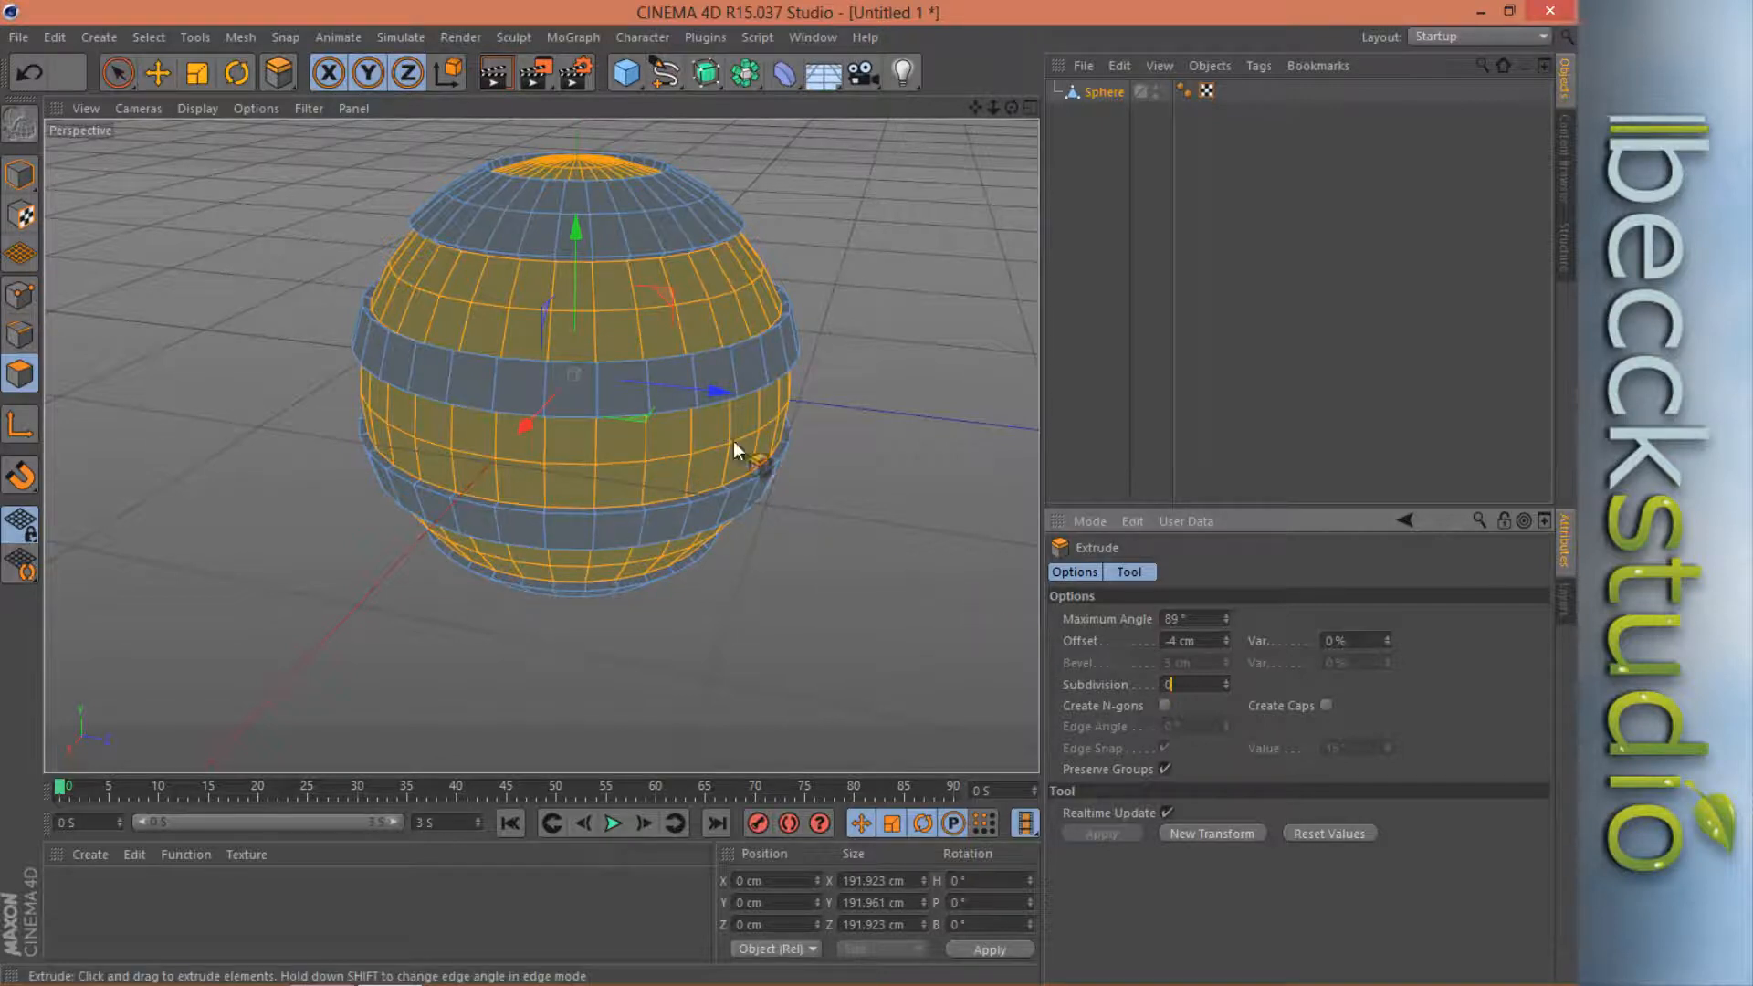
pyautogui.click(1179, 640)
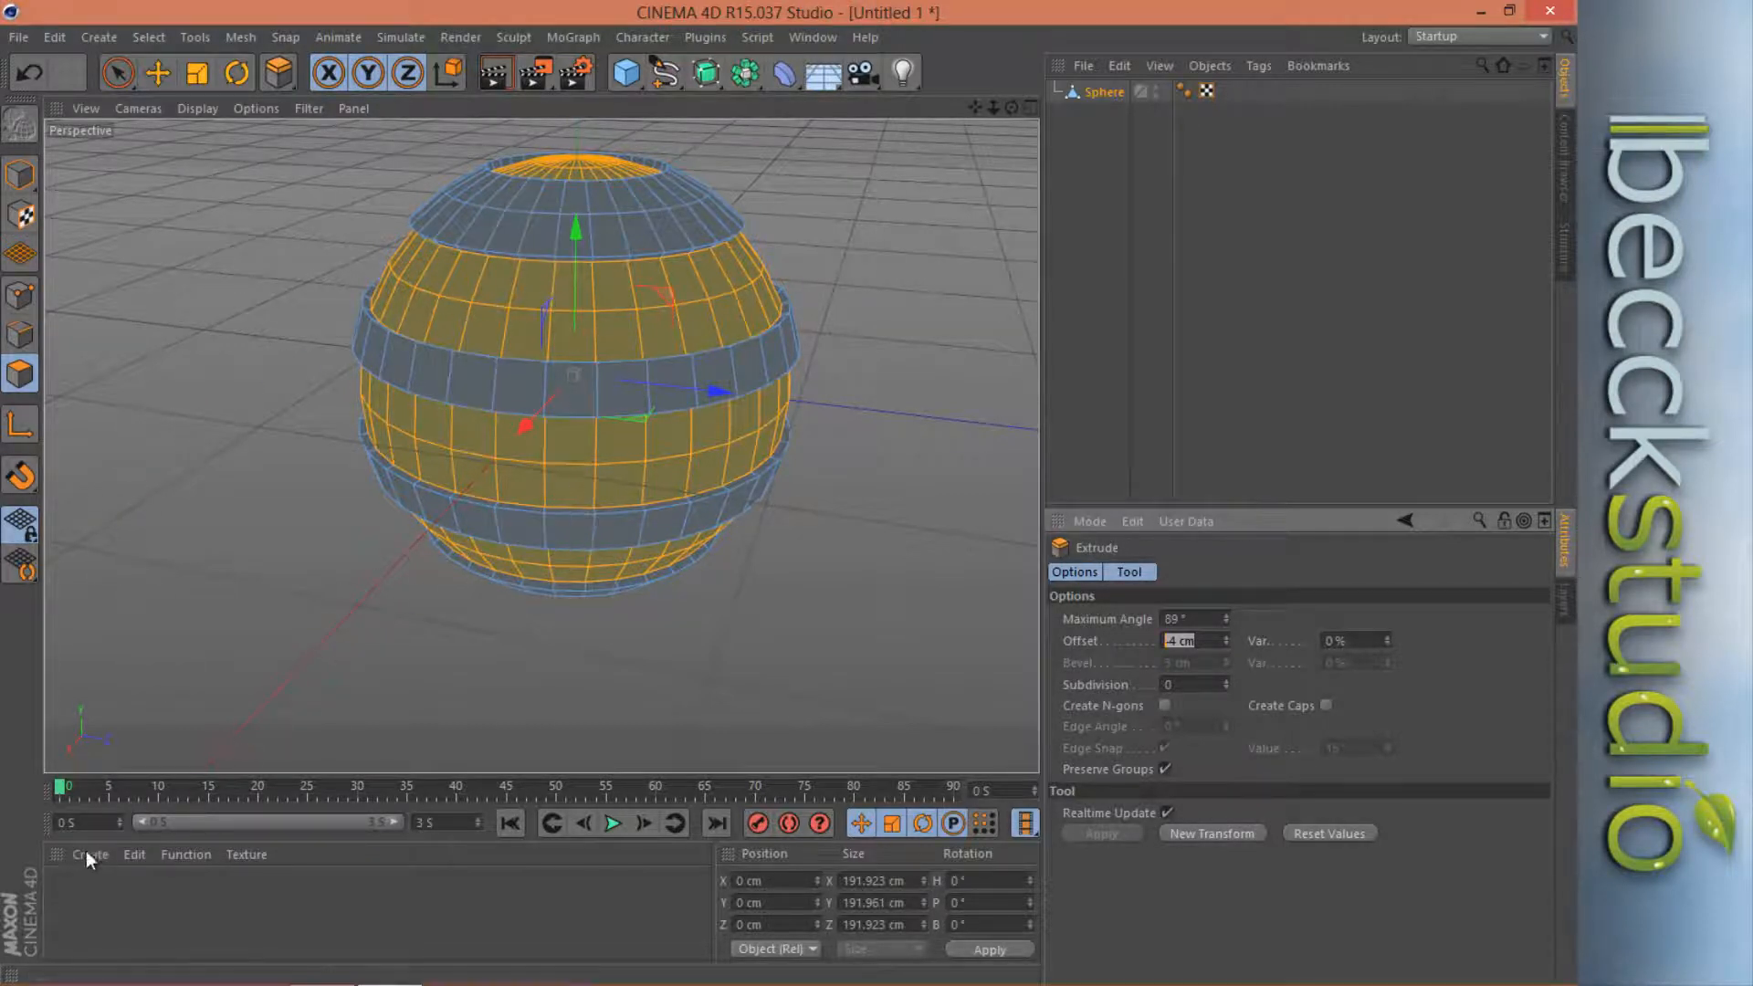
# Create a new material named Base and disable its Specular channel.
pyautogui.doubleClick(73, 909)
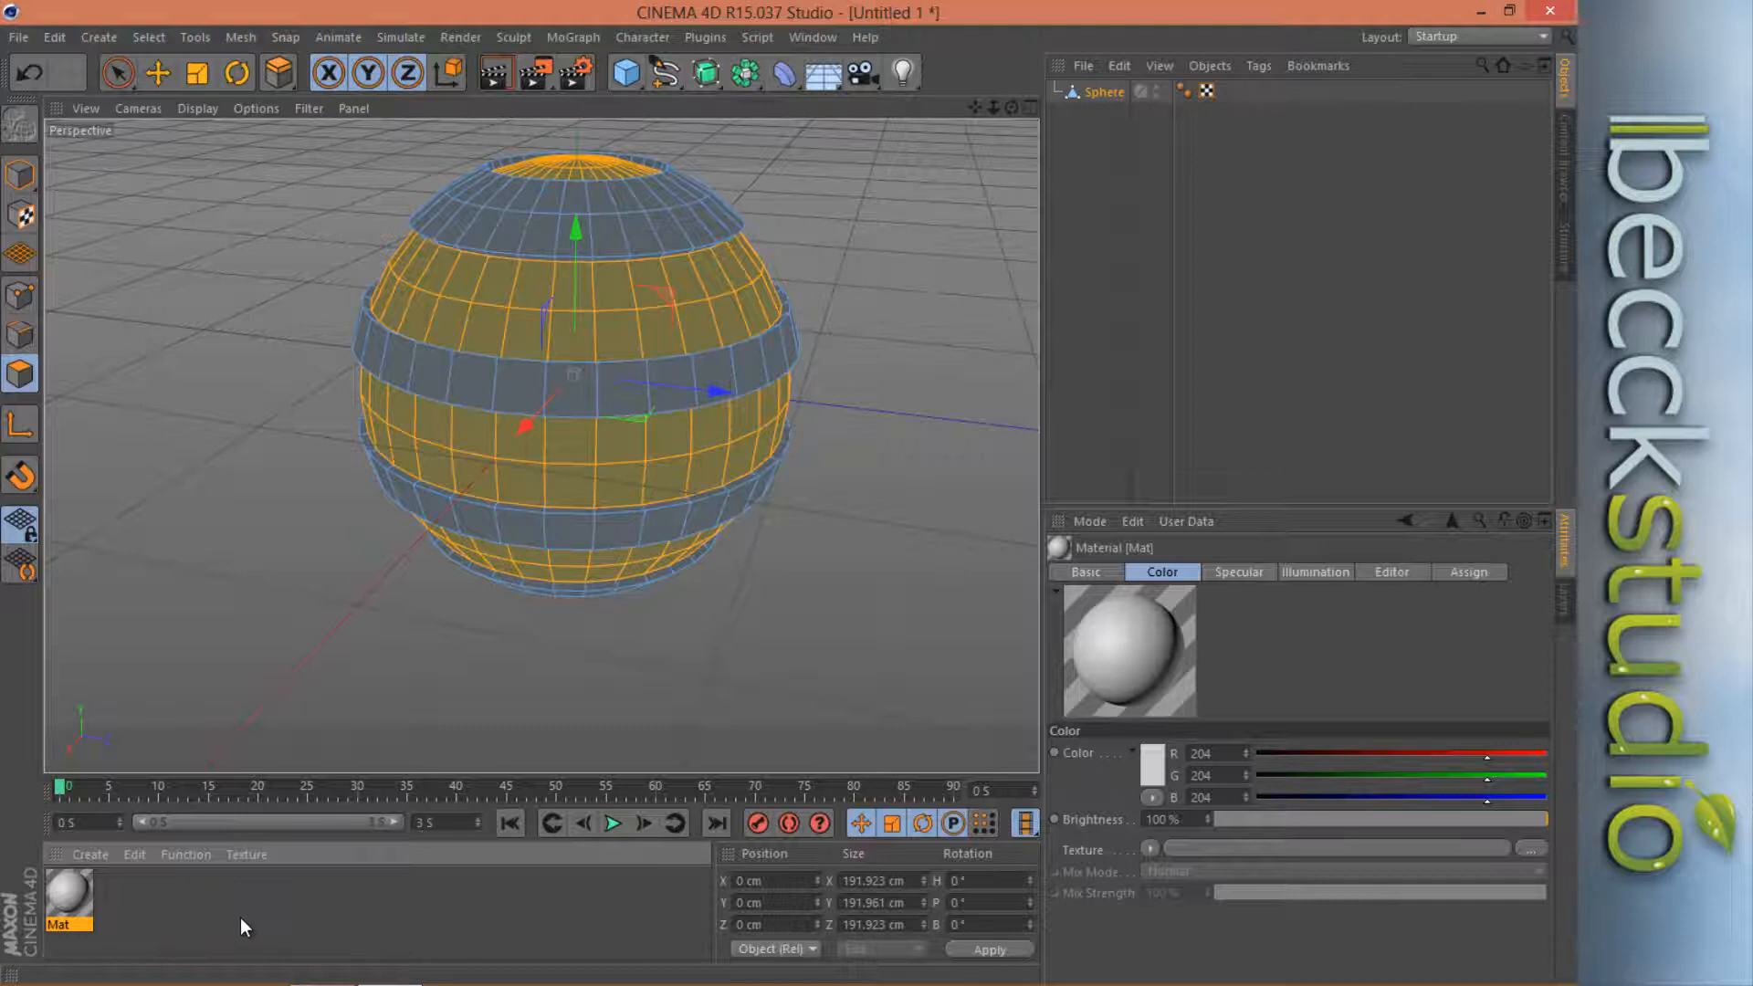
pyautogui.doubleClick(70, 902)
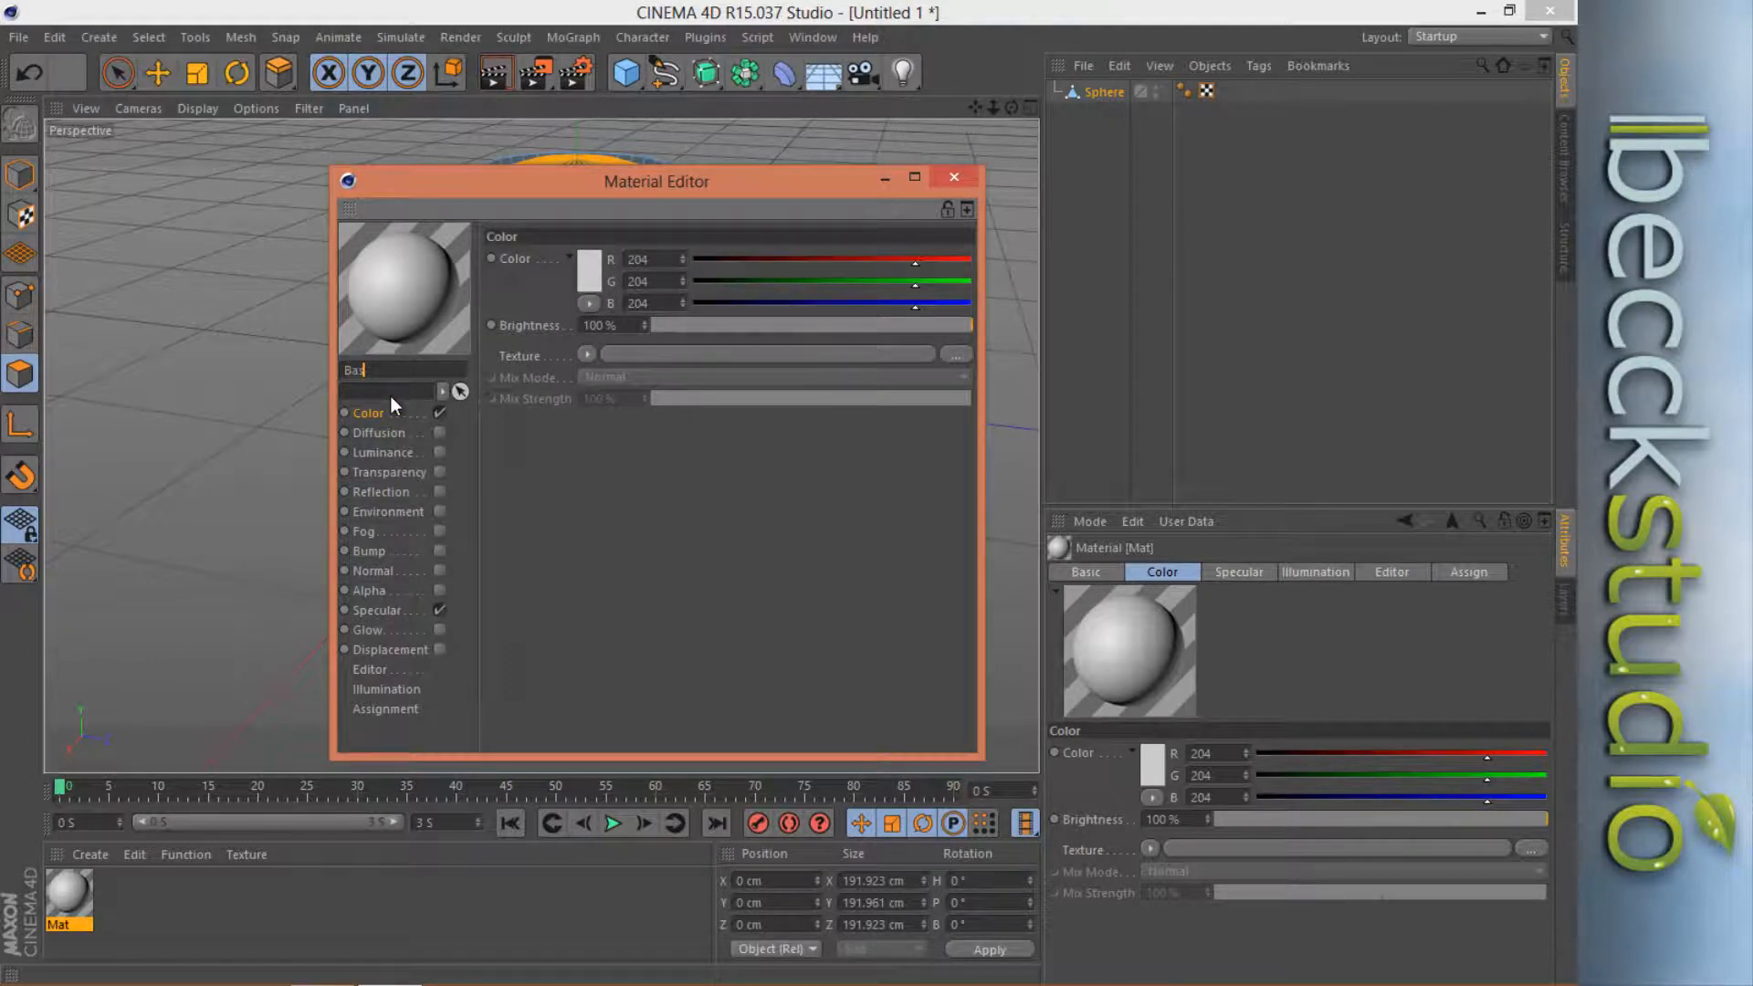
pyautogui.click(571, 513)
pyautogui.click(438, 610)
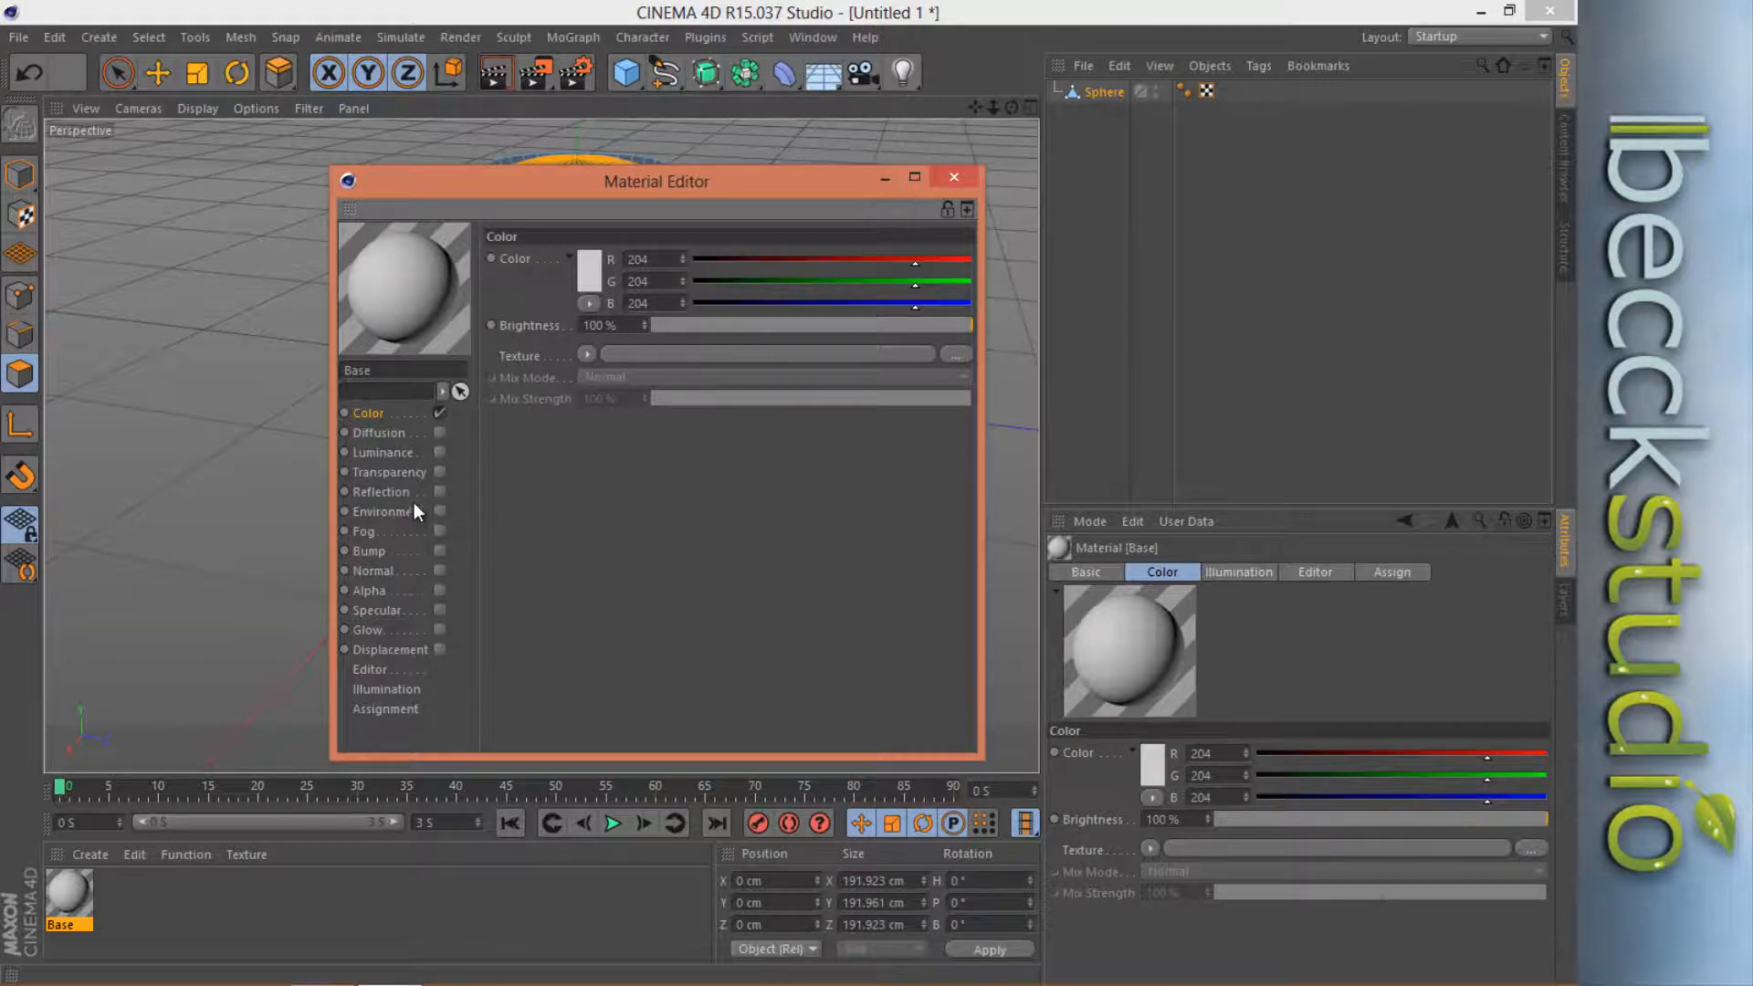
pyautogui.click(370, 471)
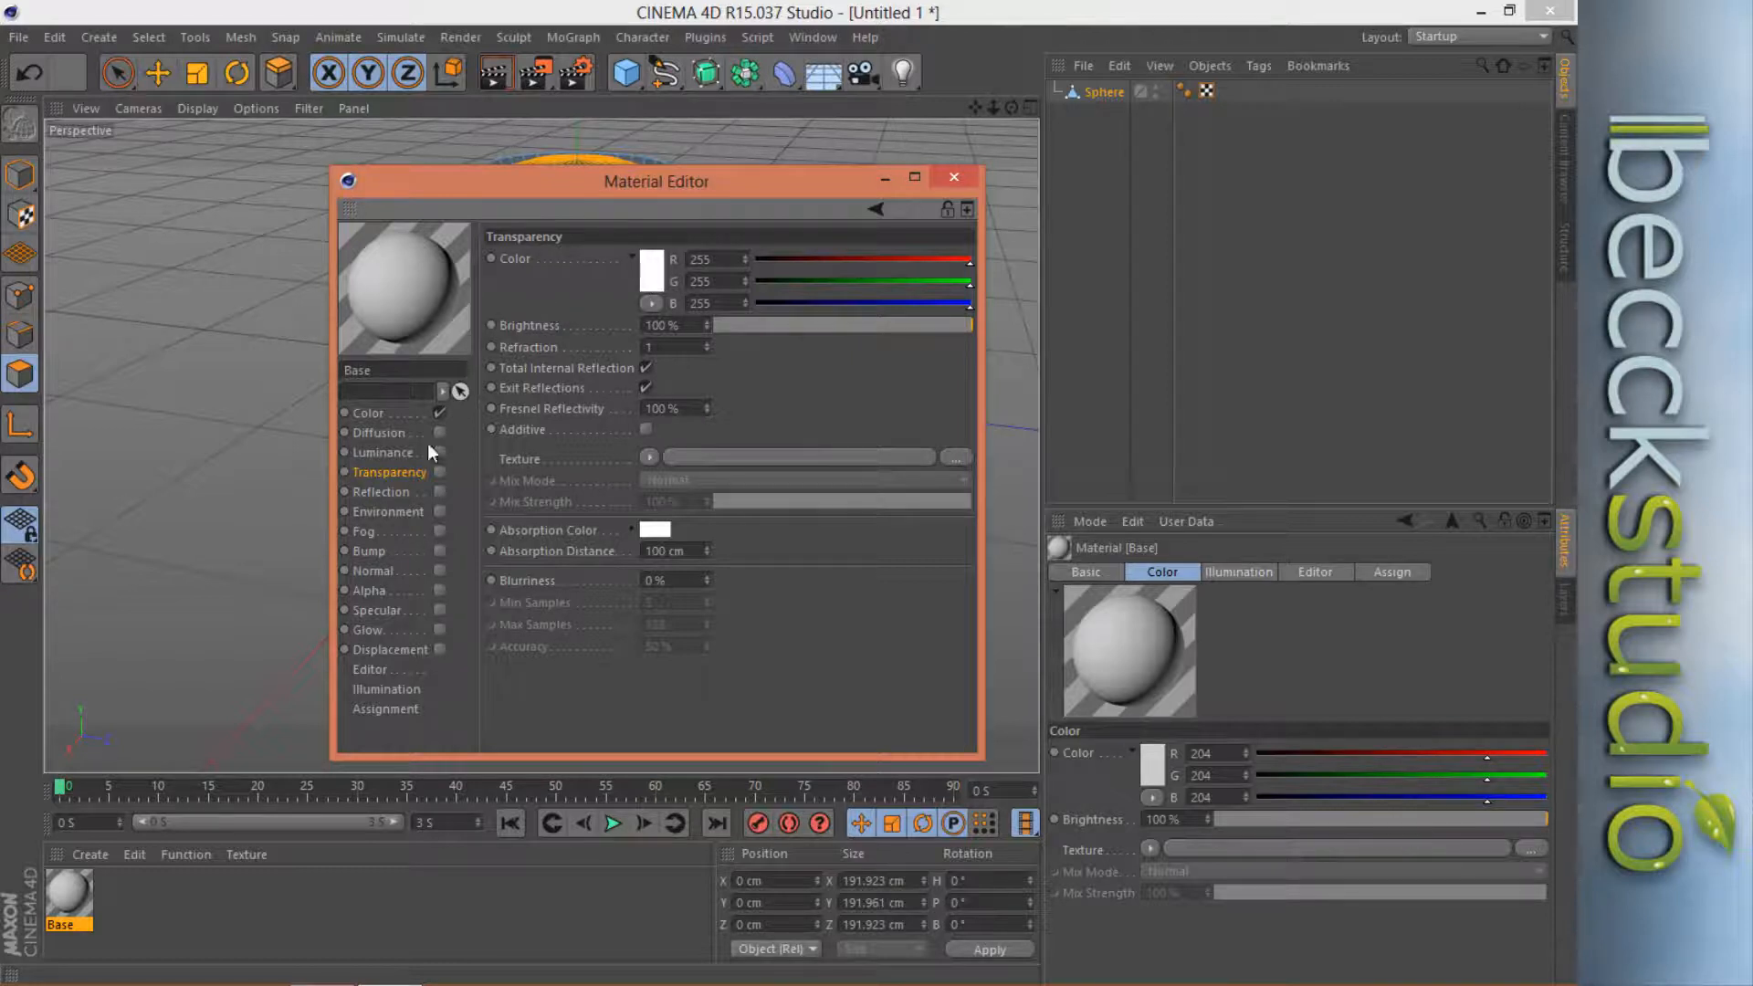
pyautogui.click(382, 454)
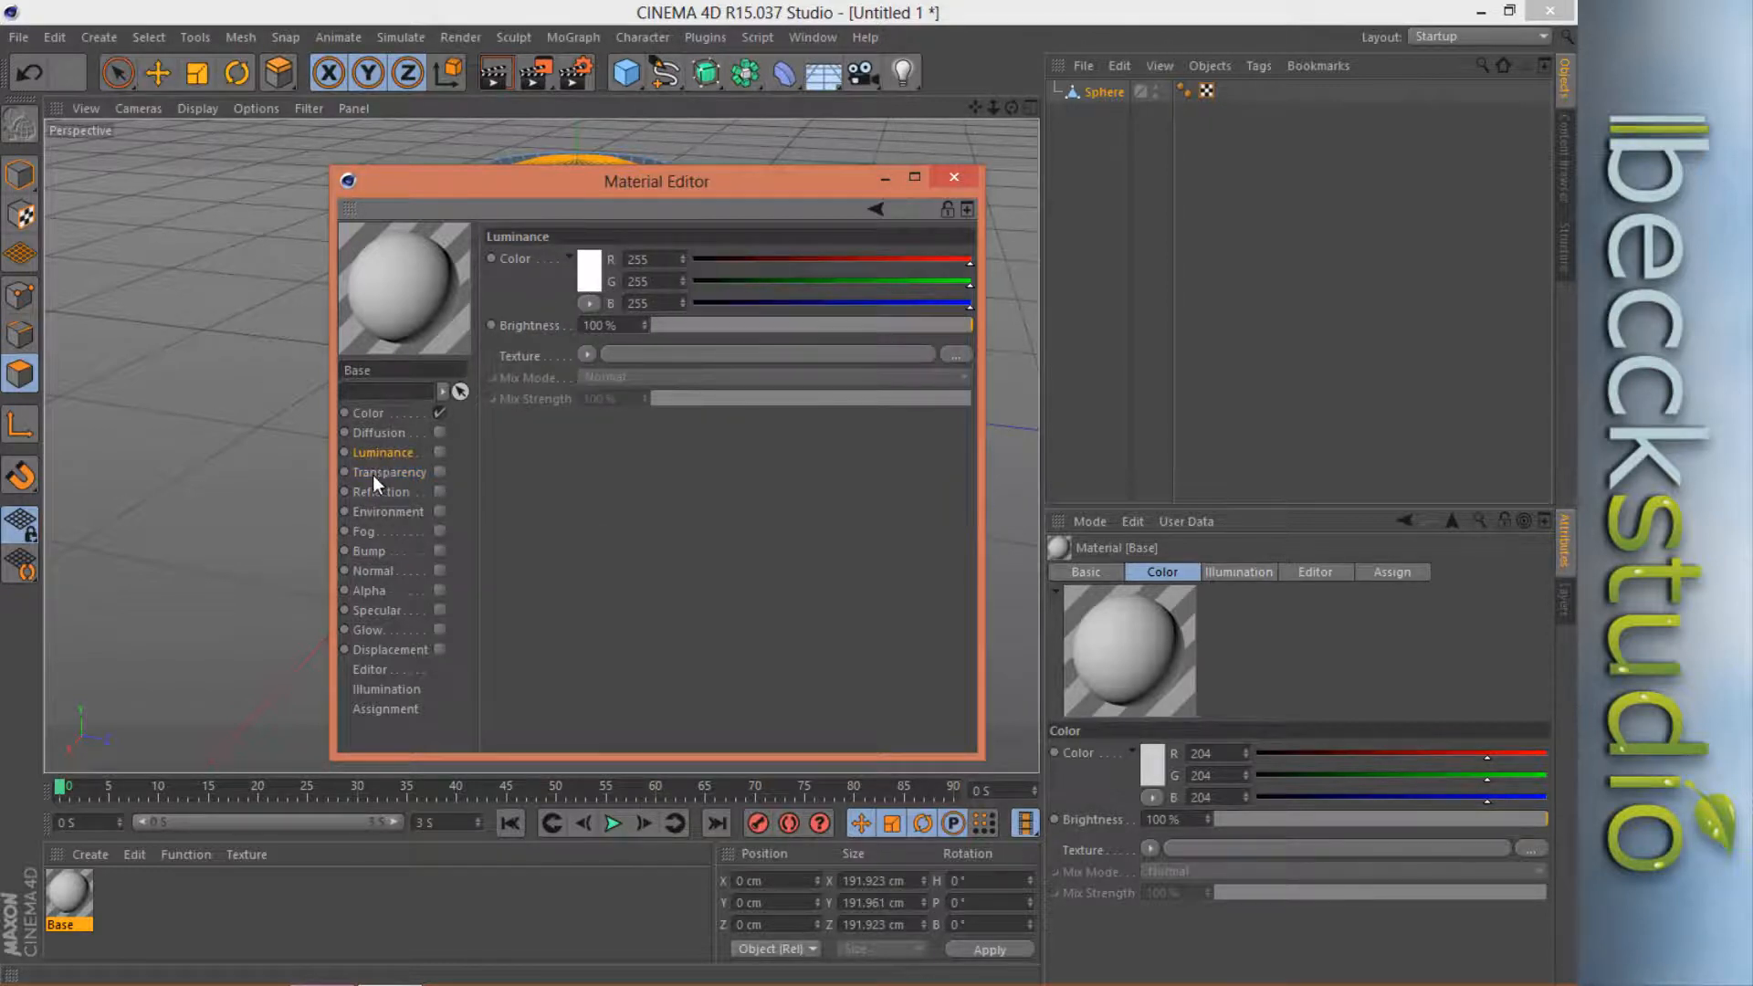
pyautogui.click(372, 474)
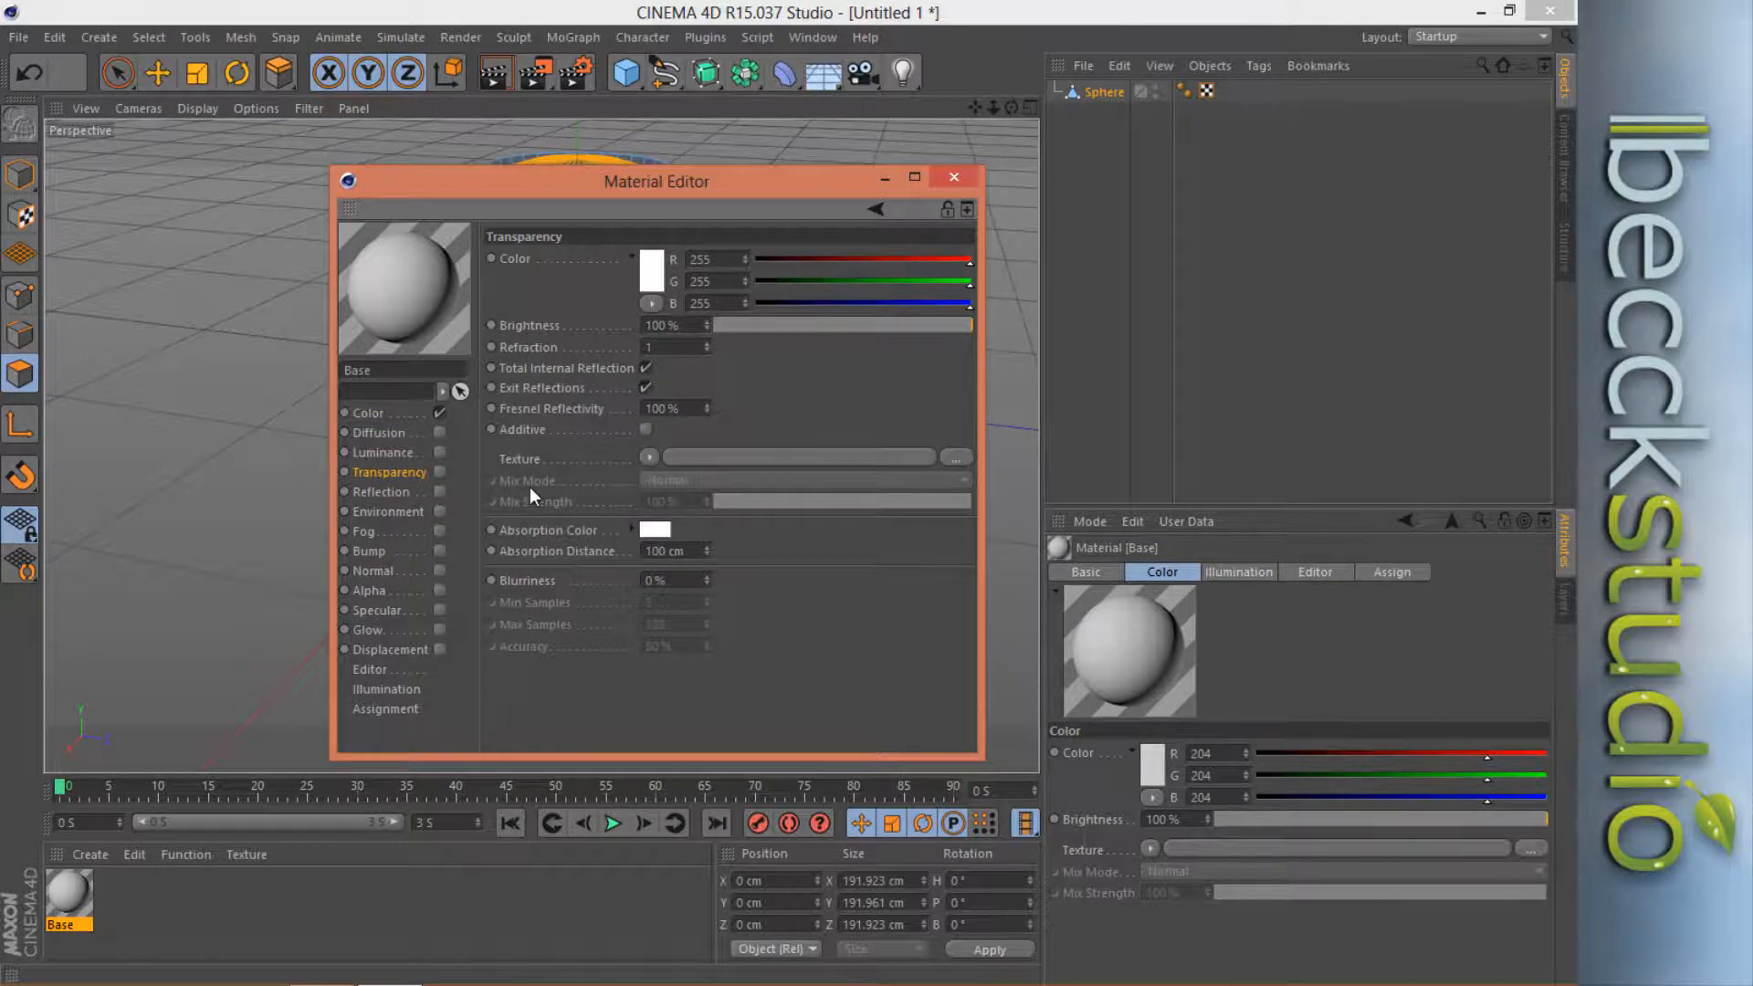
pyautogui.click(437, 473)
pyautogui.click(437, 473)
# Set the Base material's colour to a dark grey of RGB 46, 46, 46 with the colour picker.
pyautogui.click(370, 412)
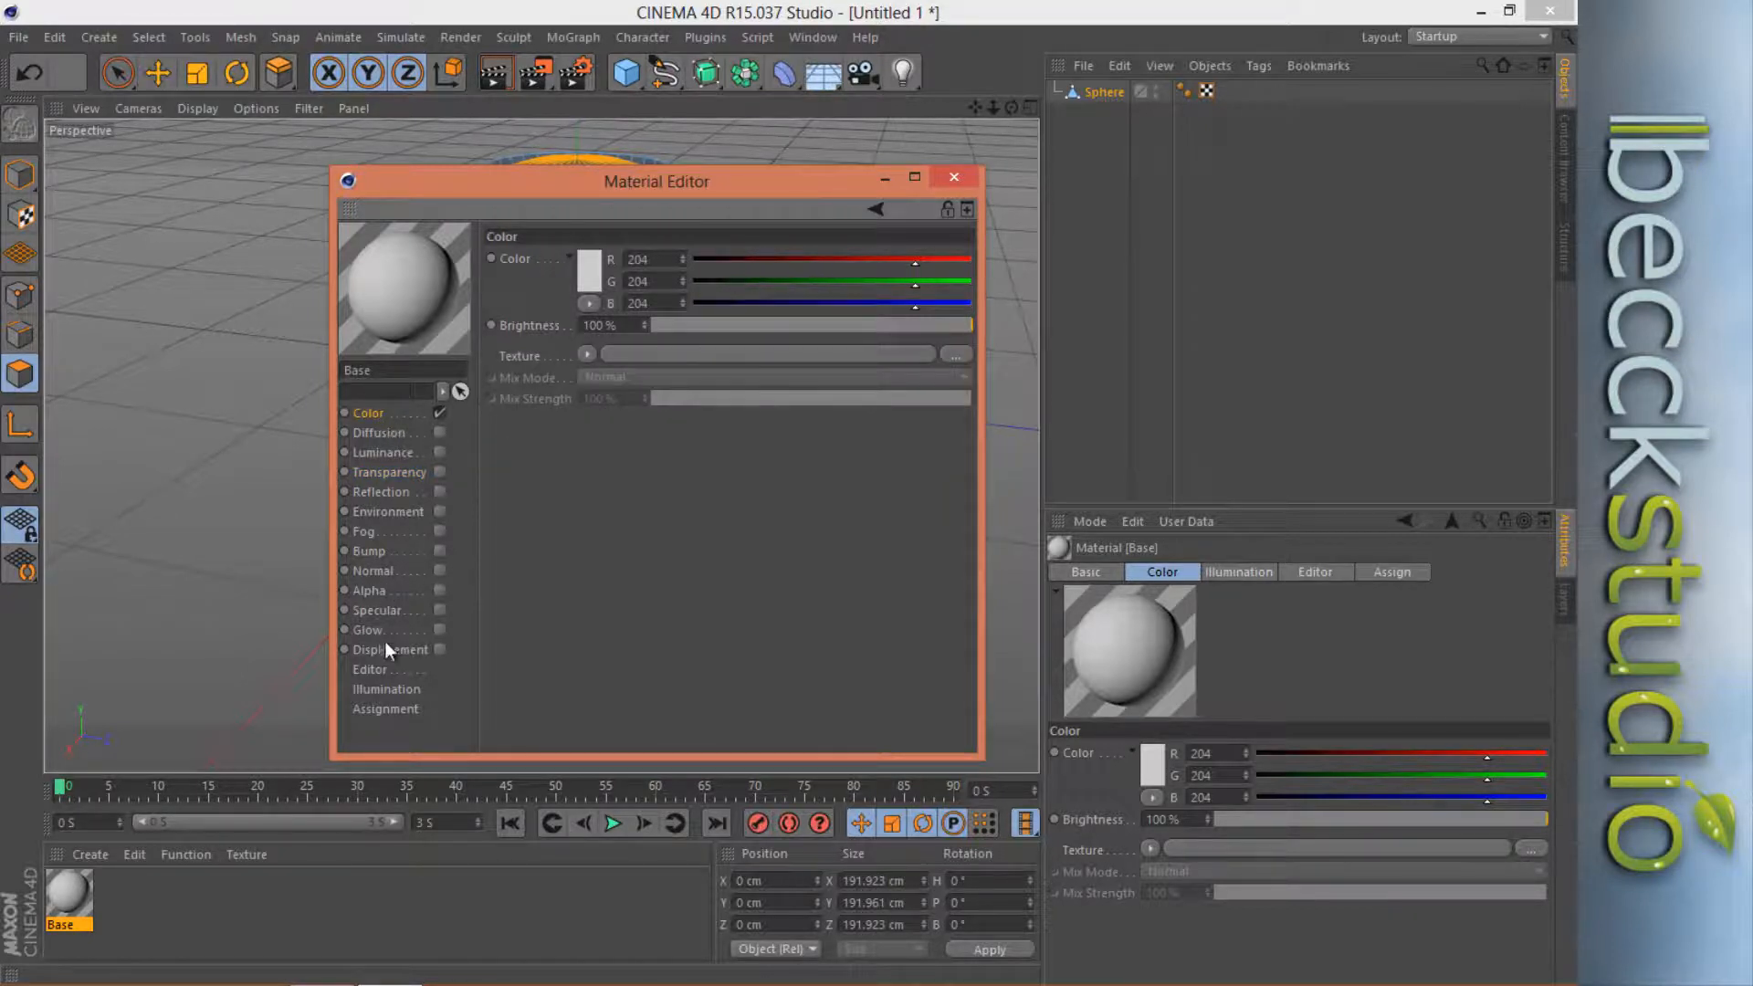
pyautogui.click(590, 283)
pyautogui.click(470, 267)
pyautogui.moveTo(468, 266); pyautogui.dragTo(455, 295)
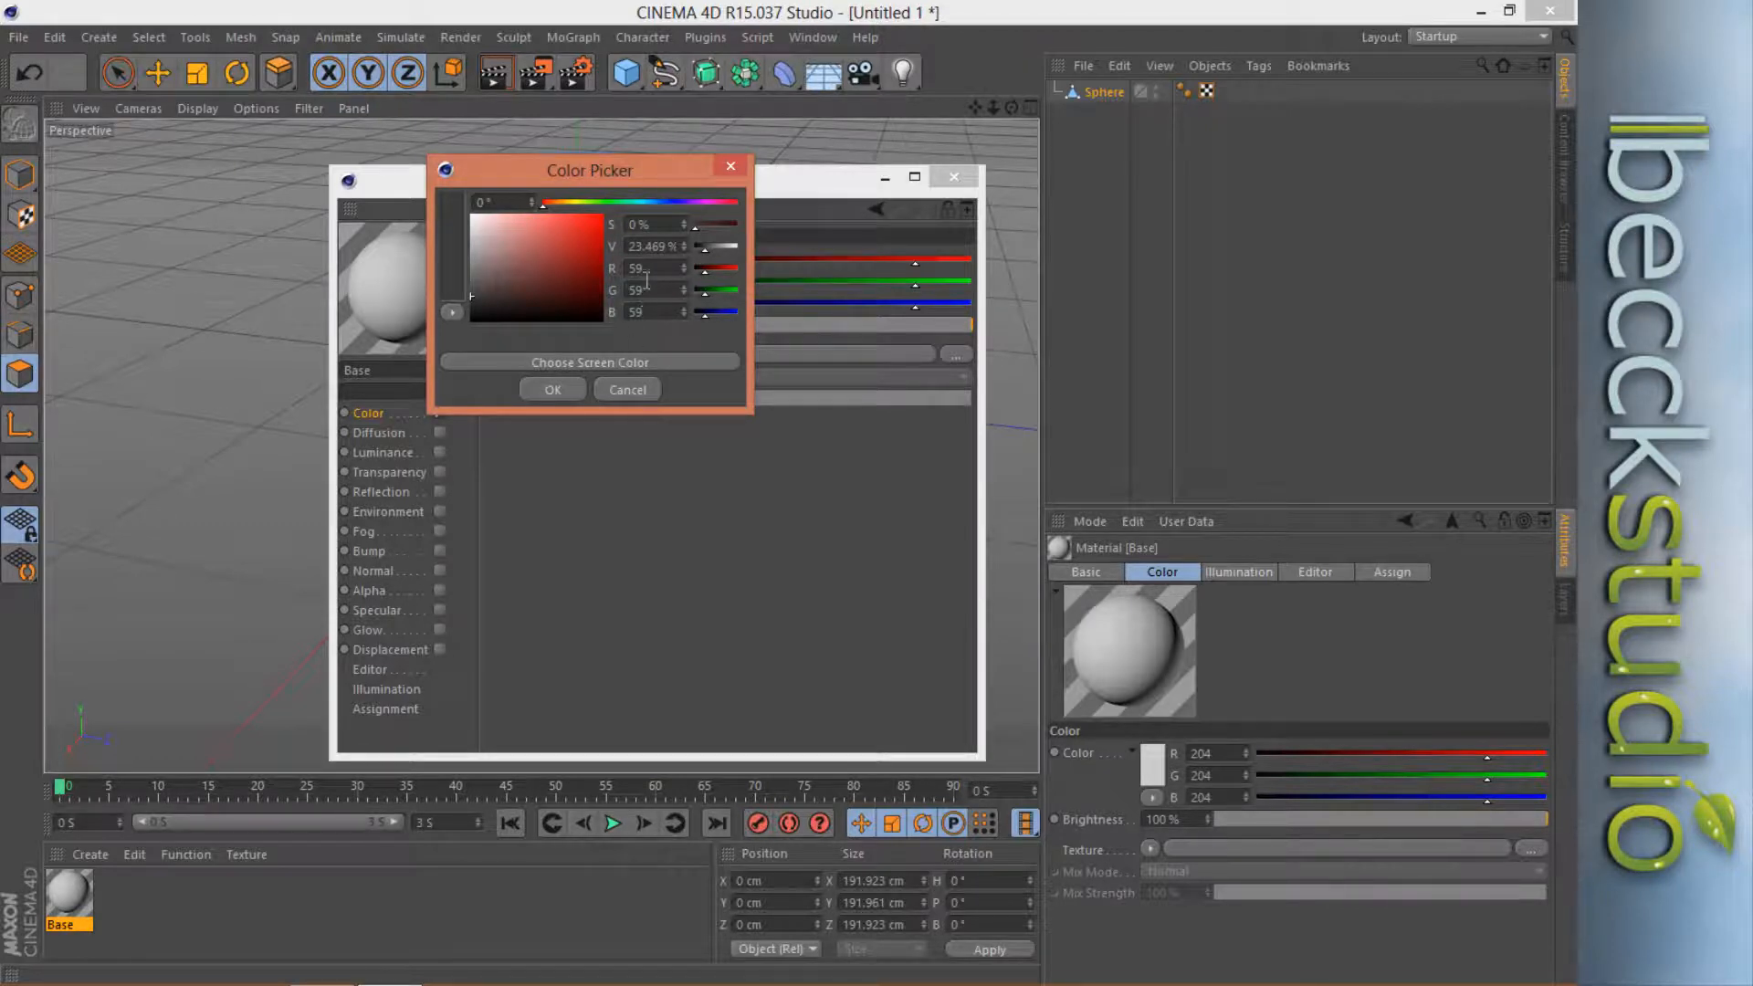
pyautogui.moveTo(638, 272); pyautogui.dragTo(663, 277)
pyautogui.moveTo(474, 299); pyautogui.dragTo(464, 300)
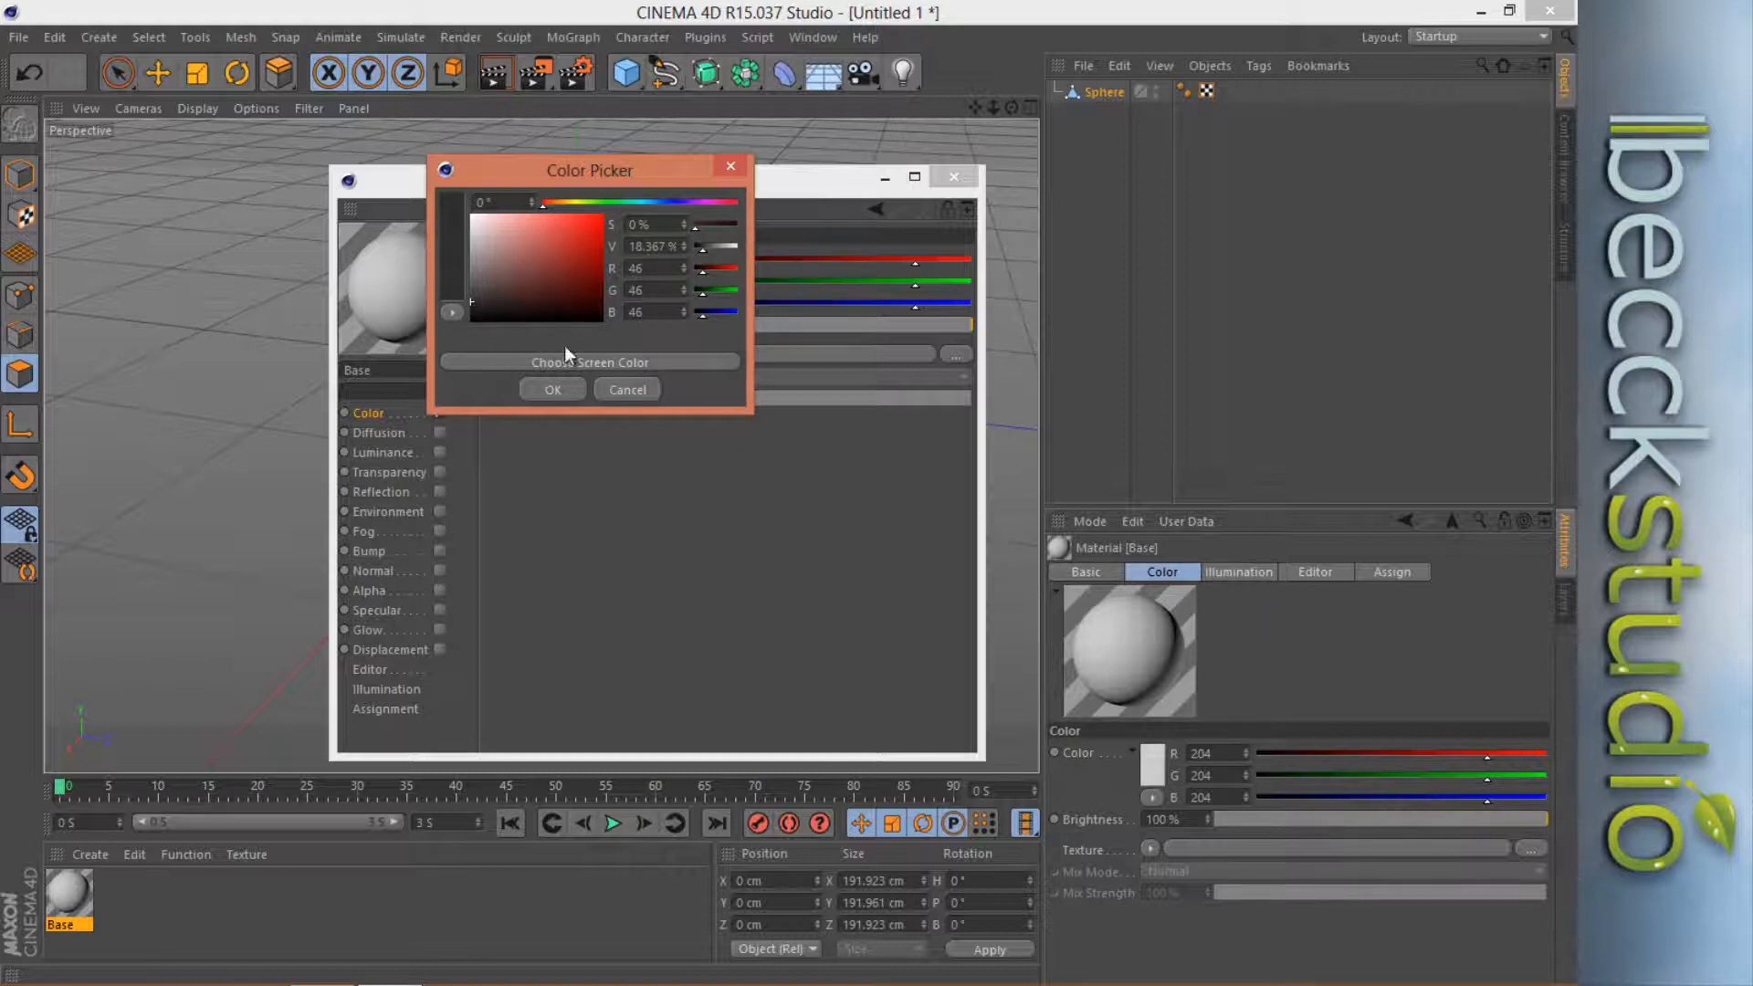
pyautogui.click(550, 390)
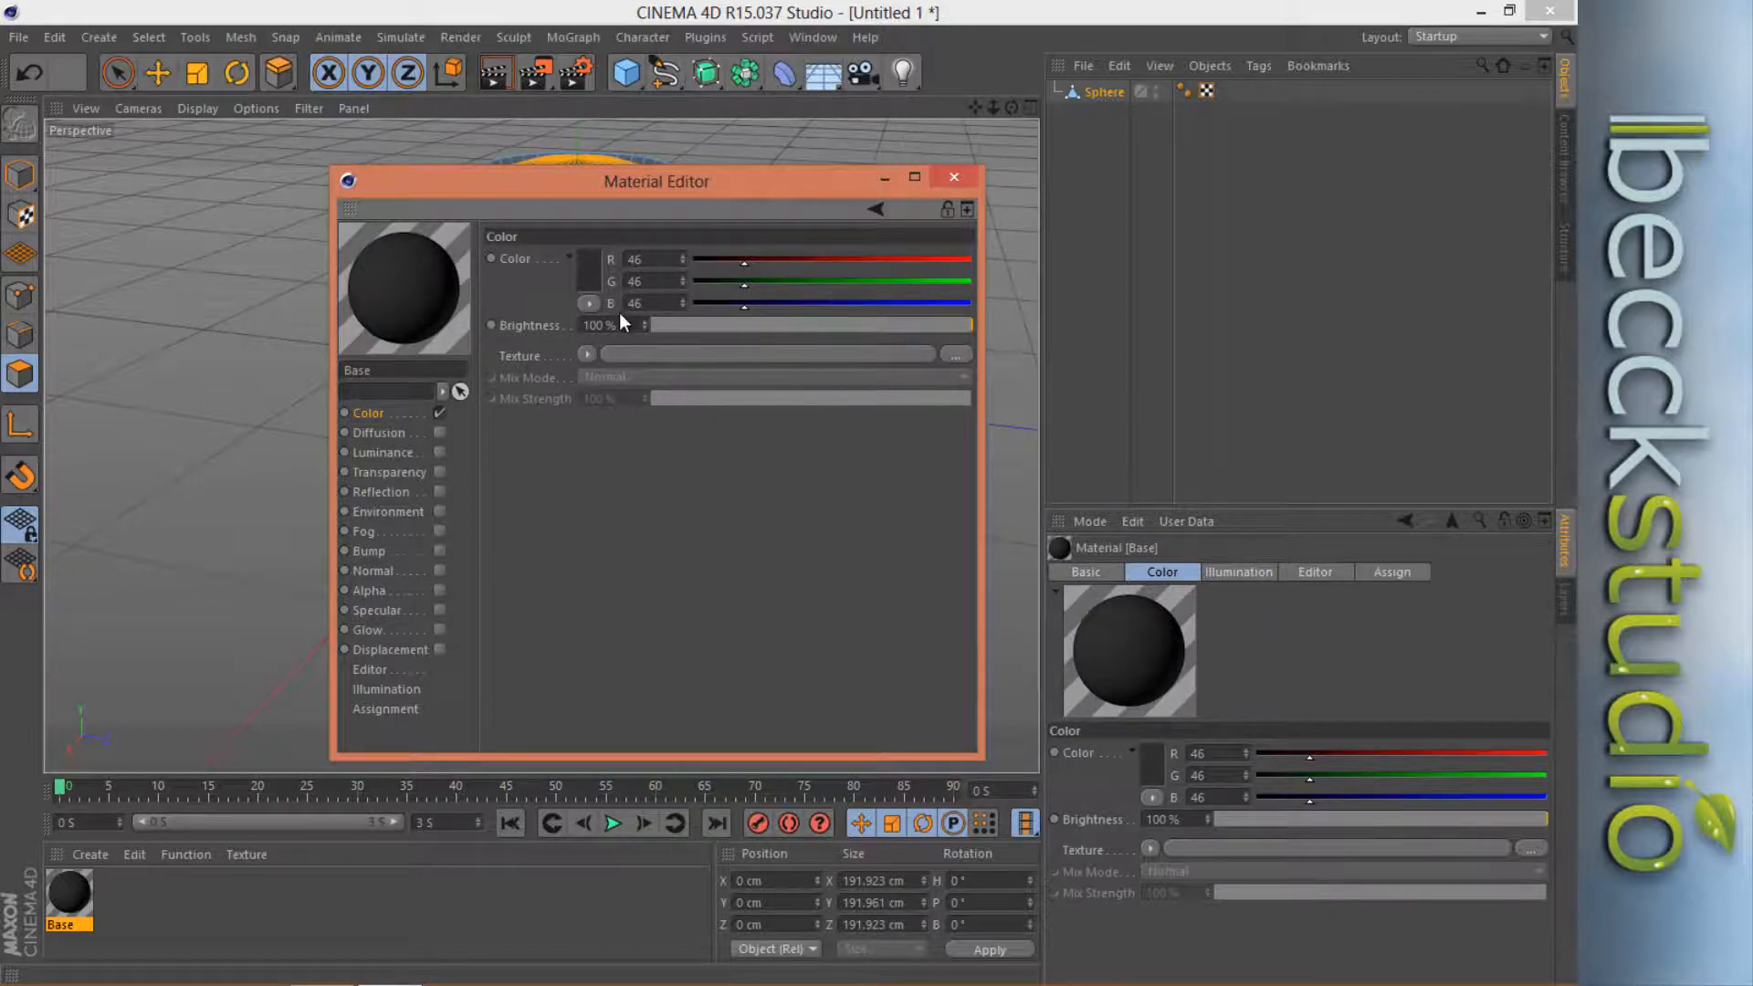
# Set the Base material's colour to RGB 50, 50, 50.
pyautogui.click(588, 304)
pyautogui.click(589, 282)
pyautogui.click(588, 282)
pyautogui.click(551, 387)
pyautogui.doubleClick(636, 259)
pyautogui.write('50')
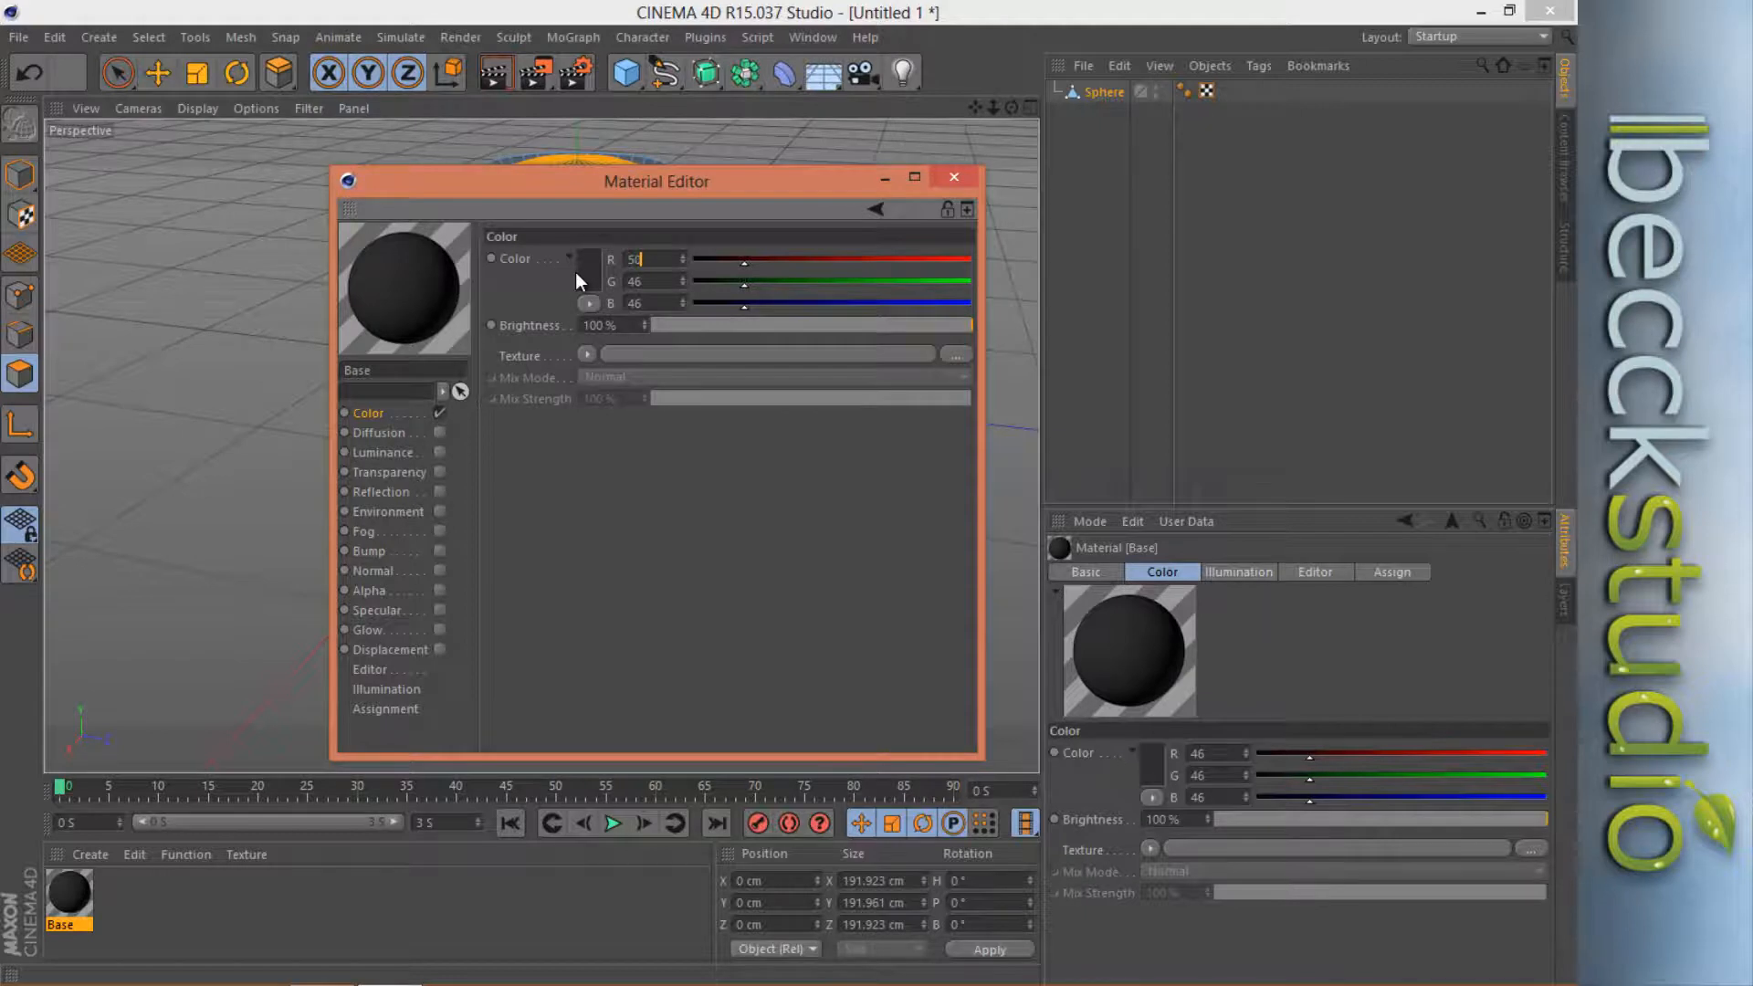
pyautogui.press('Tab')
pyautogui.write('50')
pyautogui.press('Tab')
pyautogui.write('50')
pyautogui.press('Return')
# Add a Fresnel texture to the Base material's colour channel and set its mix strength to 25%.
pyautogui.click(588, 354)
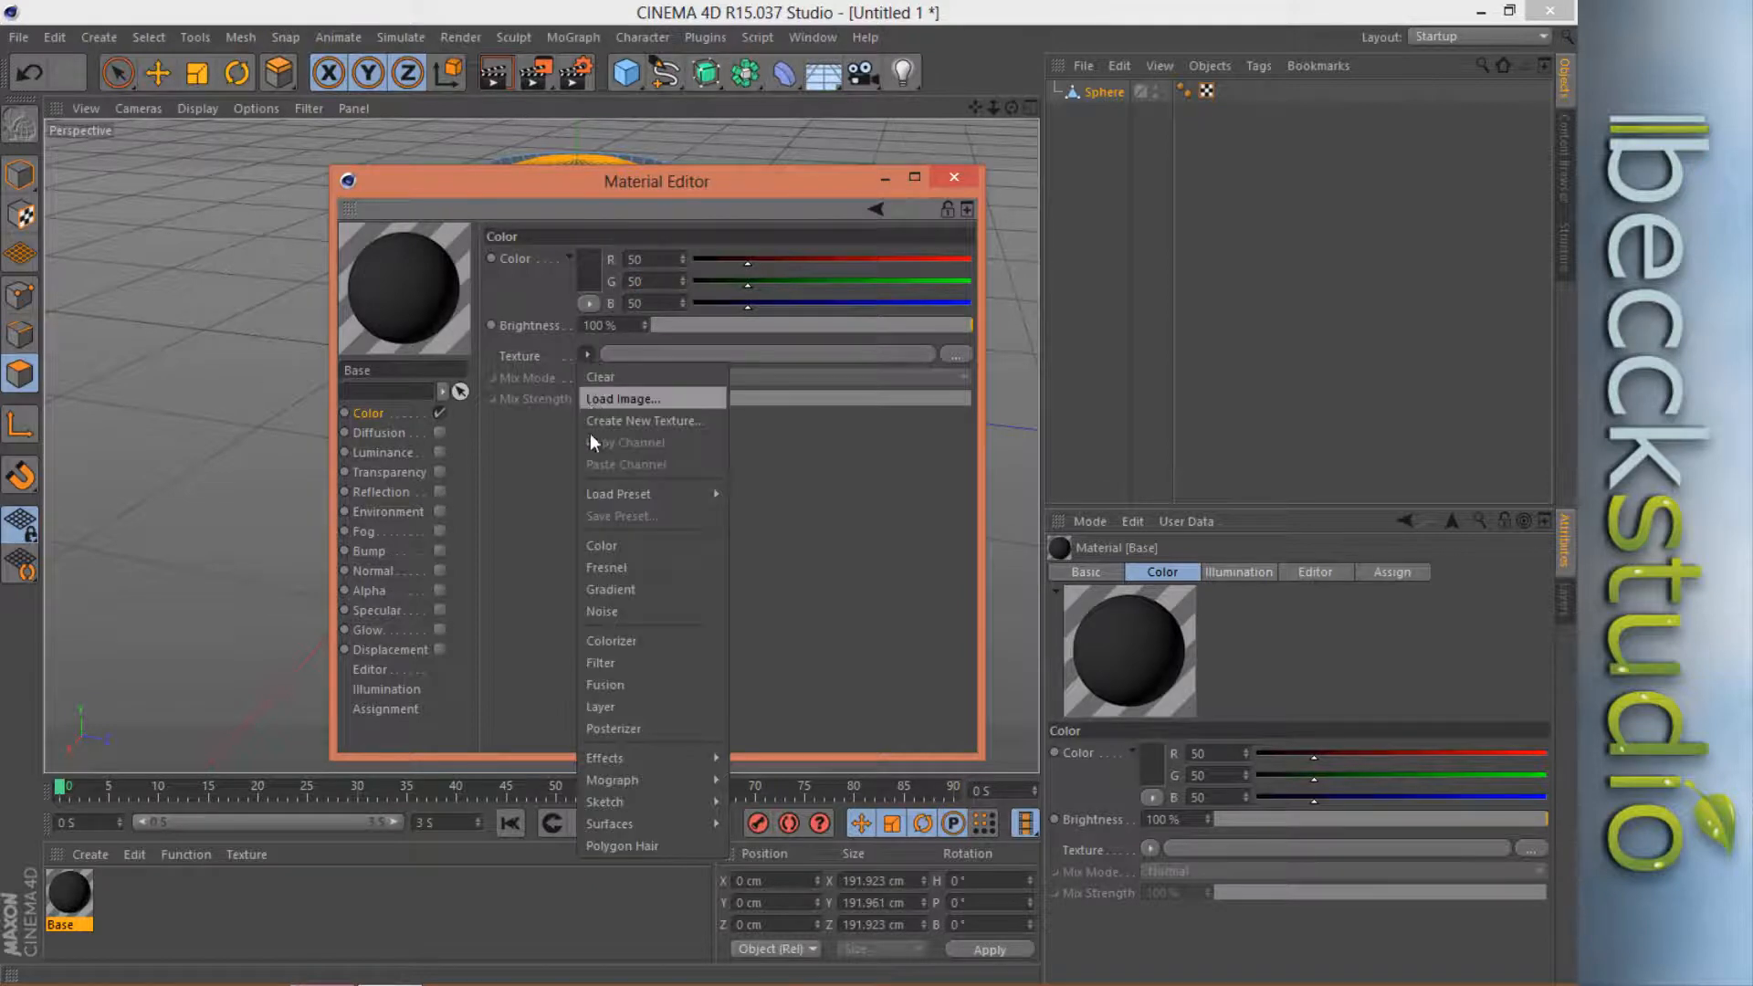
pyautogui.click(608, 568)
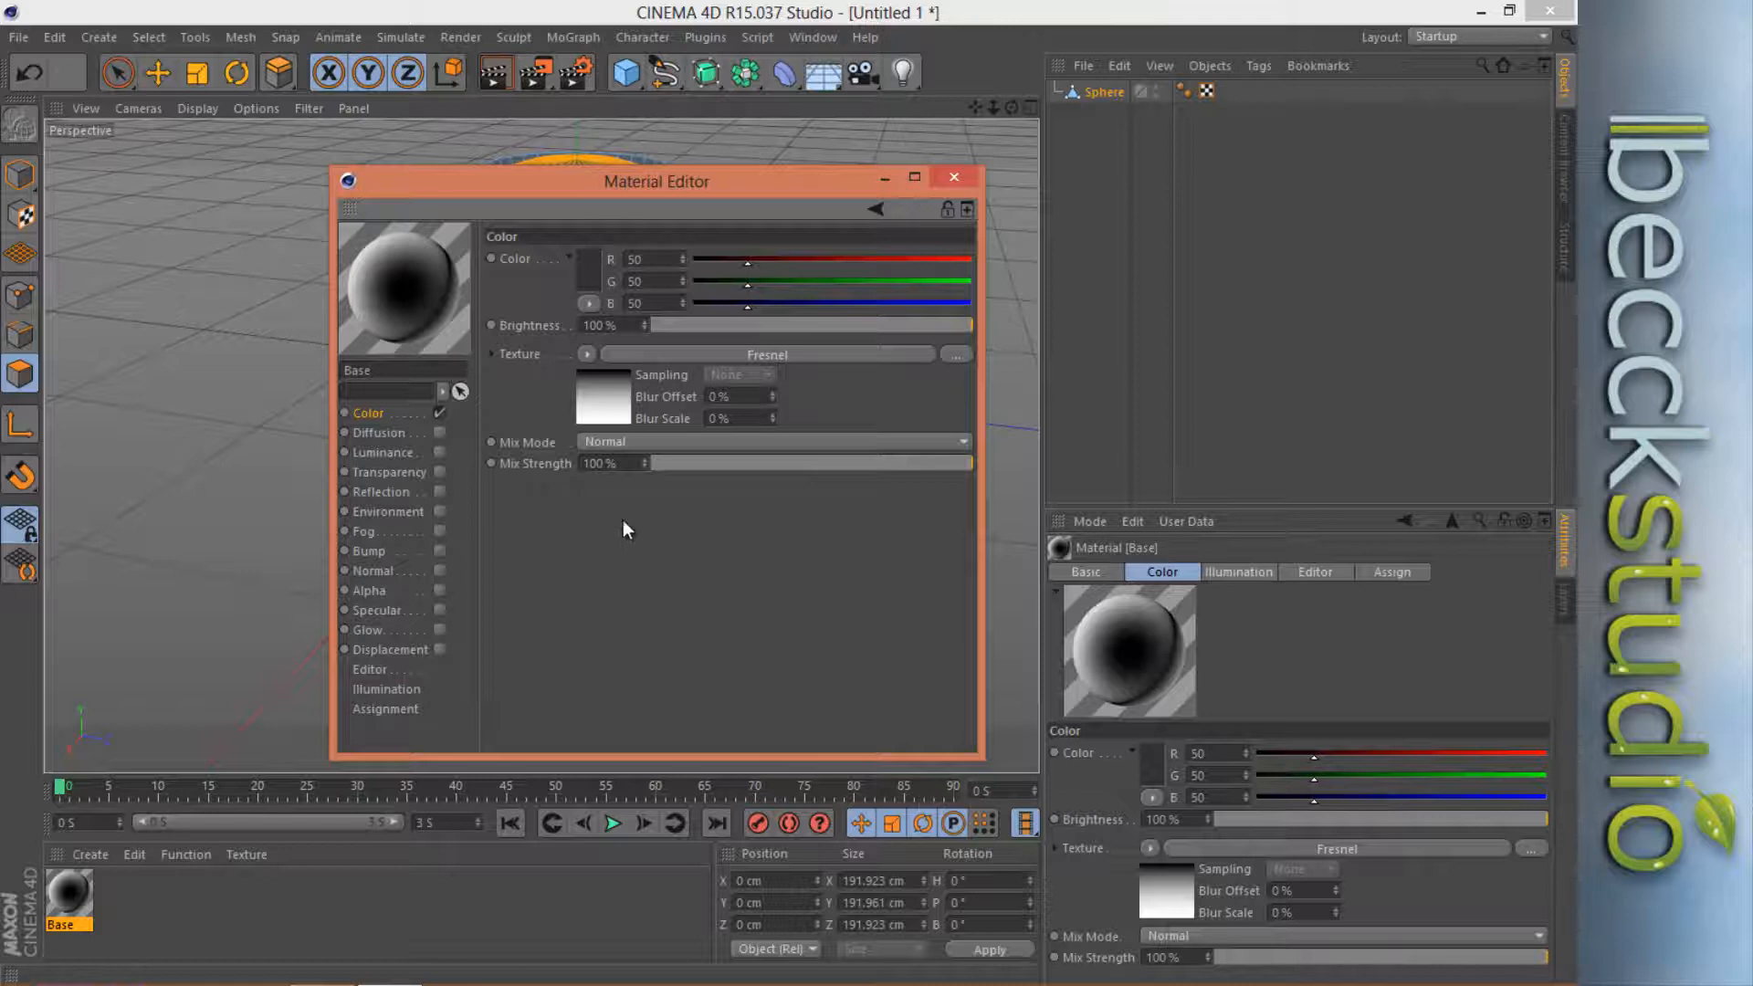
pyautogui.click(883, 462)
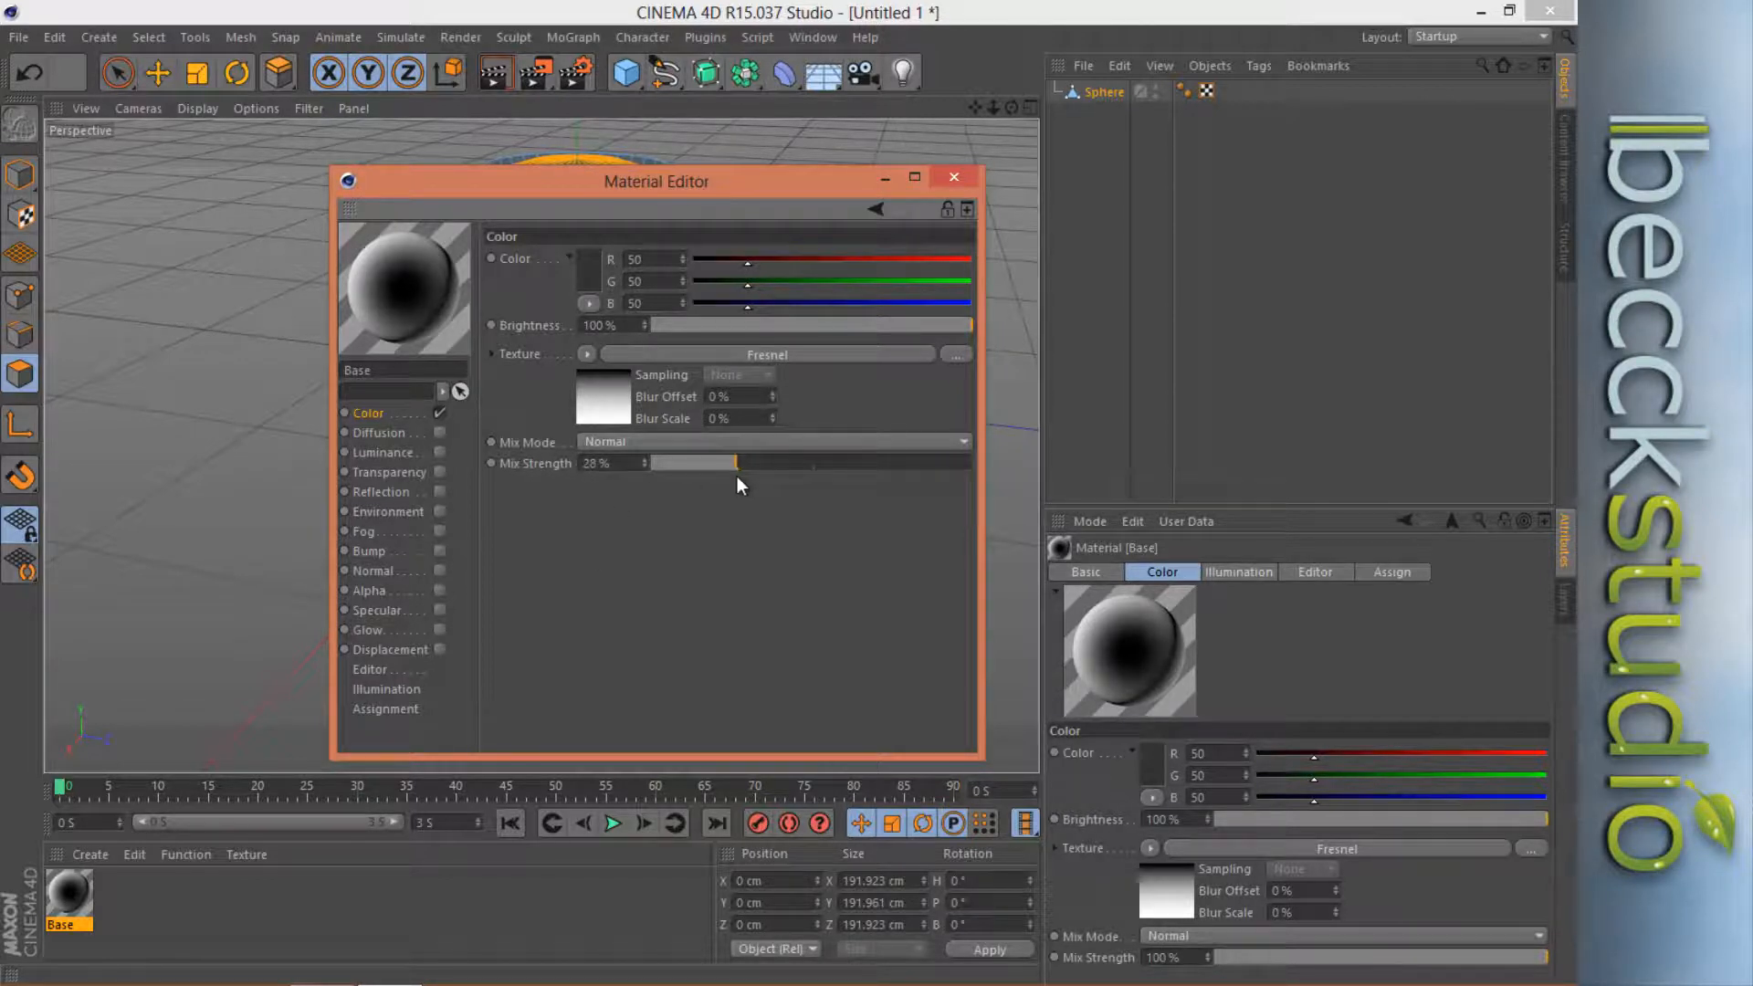
pyautogui.moveTo(735, 476); pyautogui.dragTo(730, 476)
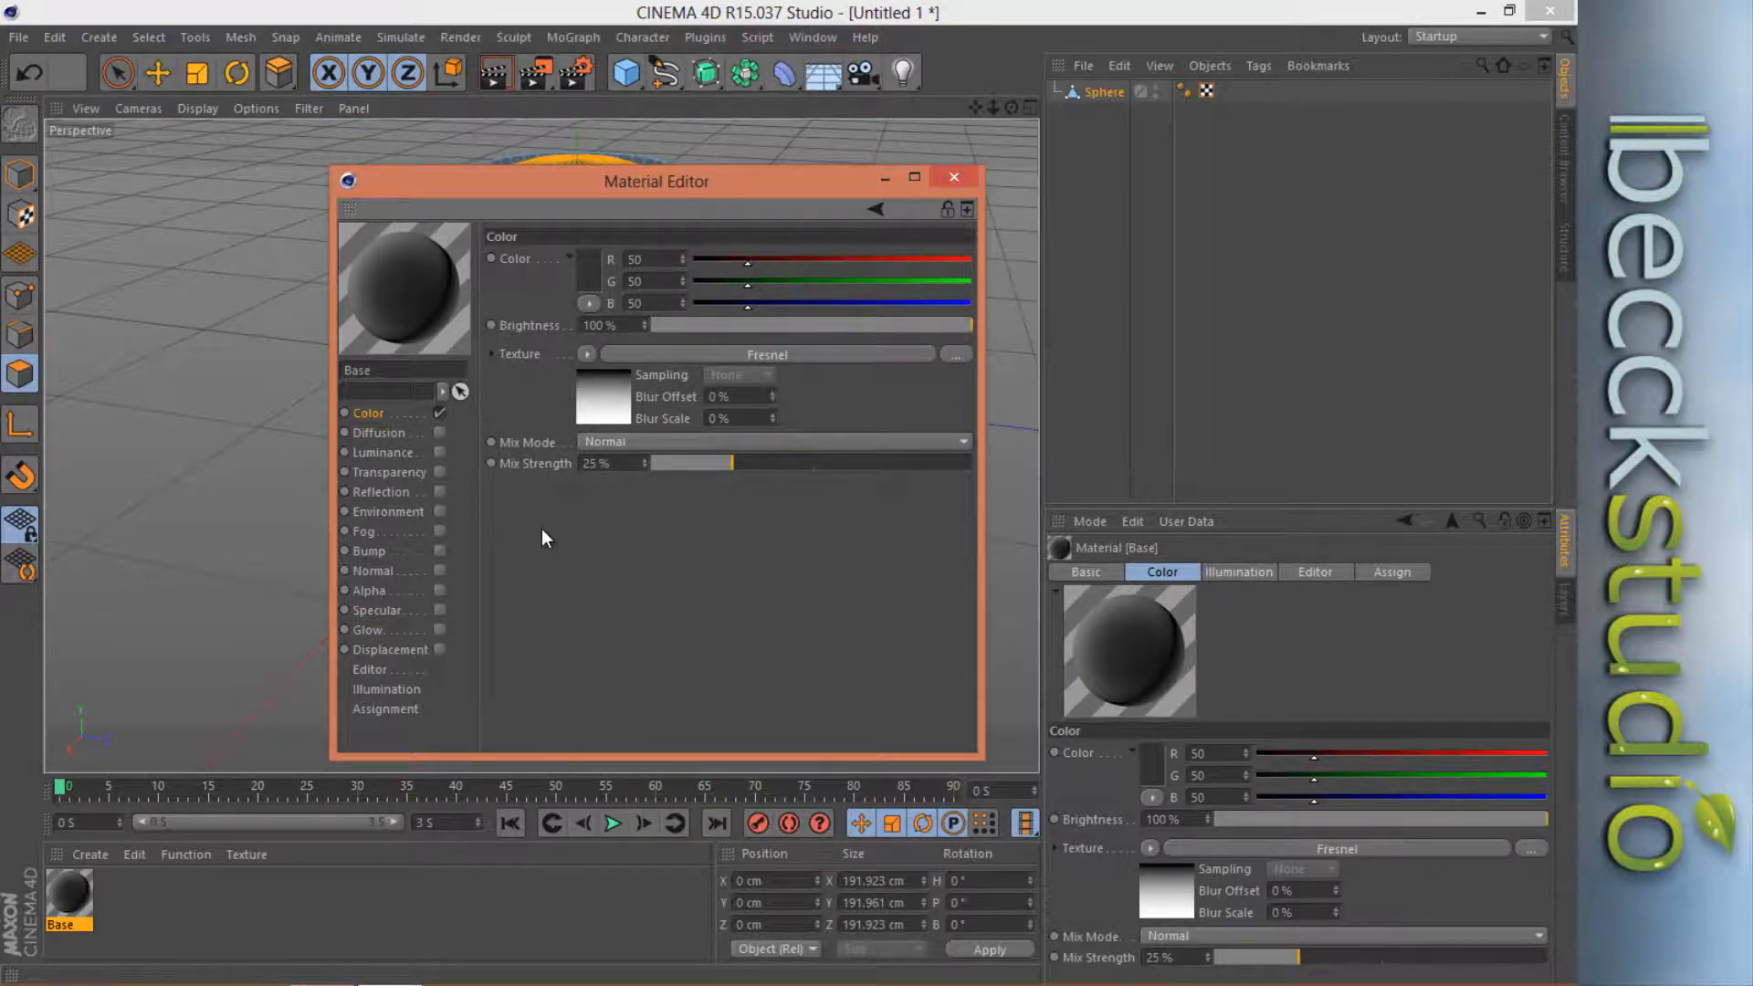
# Create a second material and name it Neon.
pyautogui.click(954, 177)
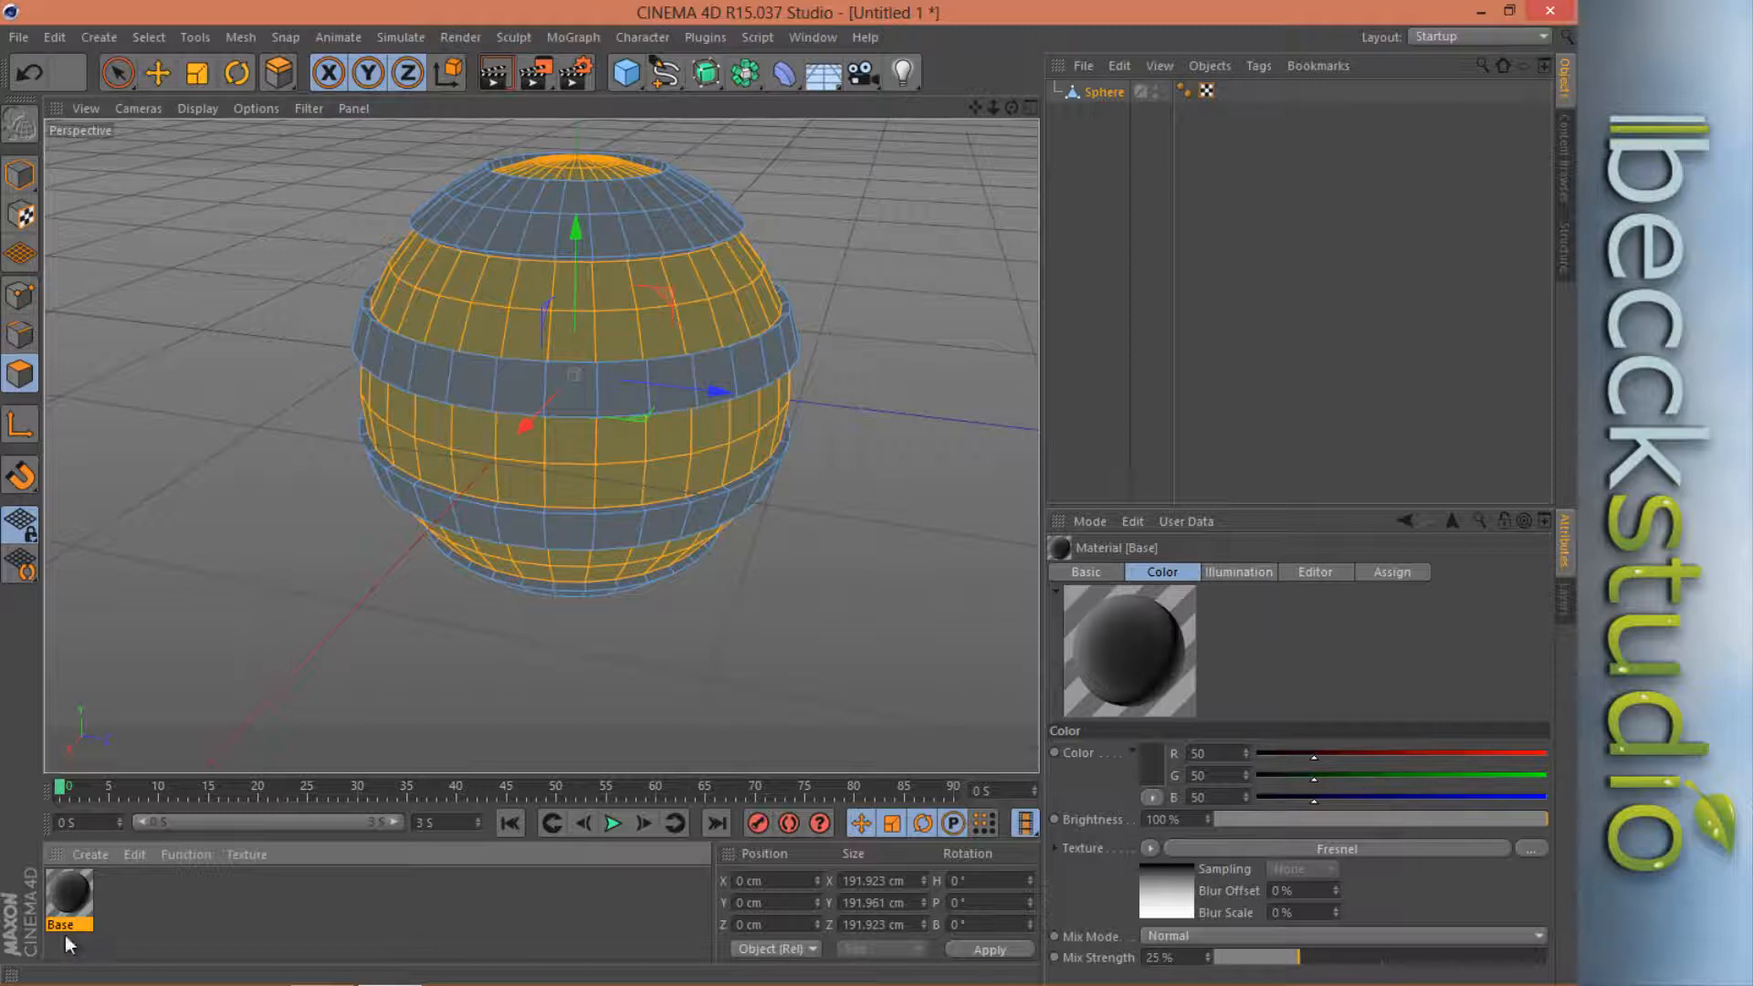
pyautogui.doubleClick(151, 913)
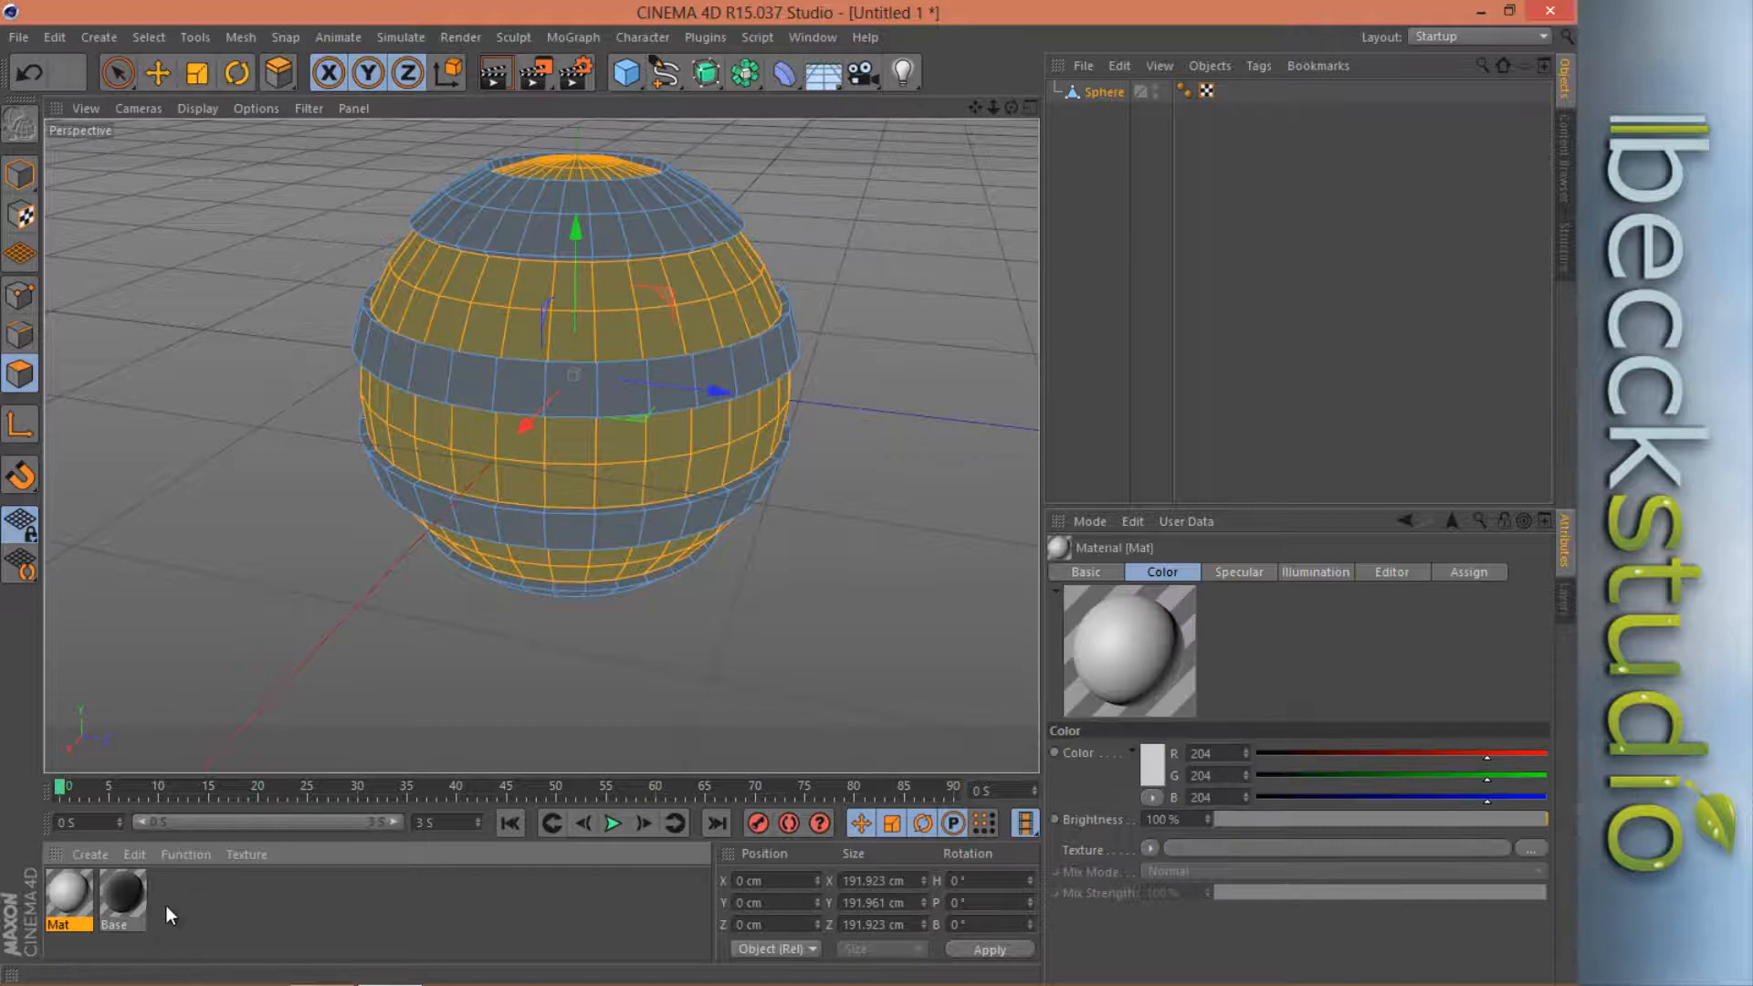
pyautogui.doubleClick(67, 897)
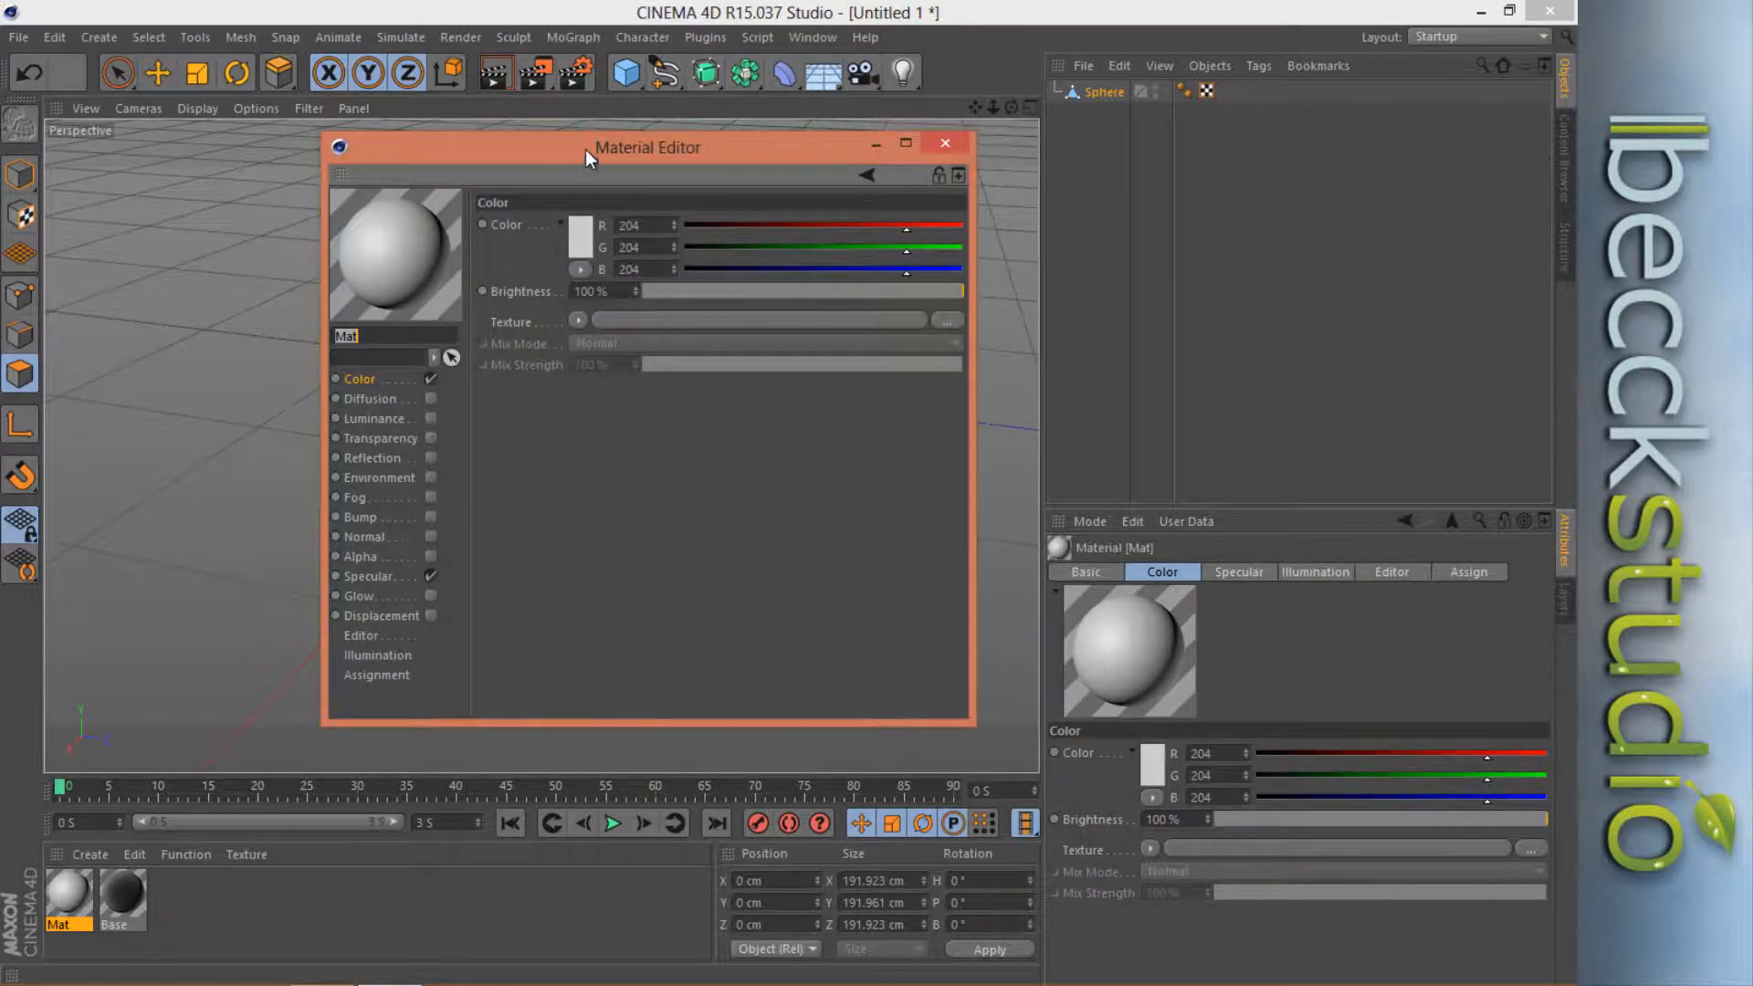
pyautogui.moveTo(586, 152); pyautogui.dragTo(954, 203)
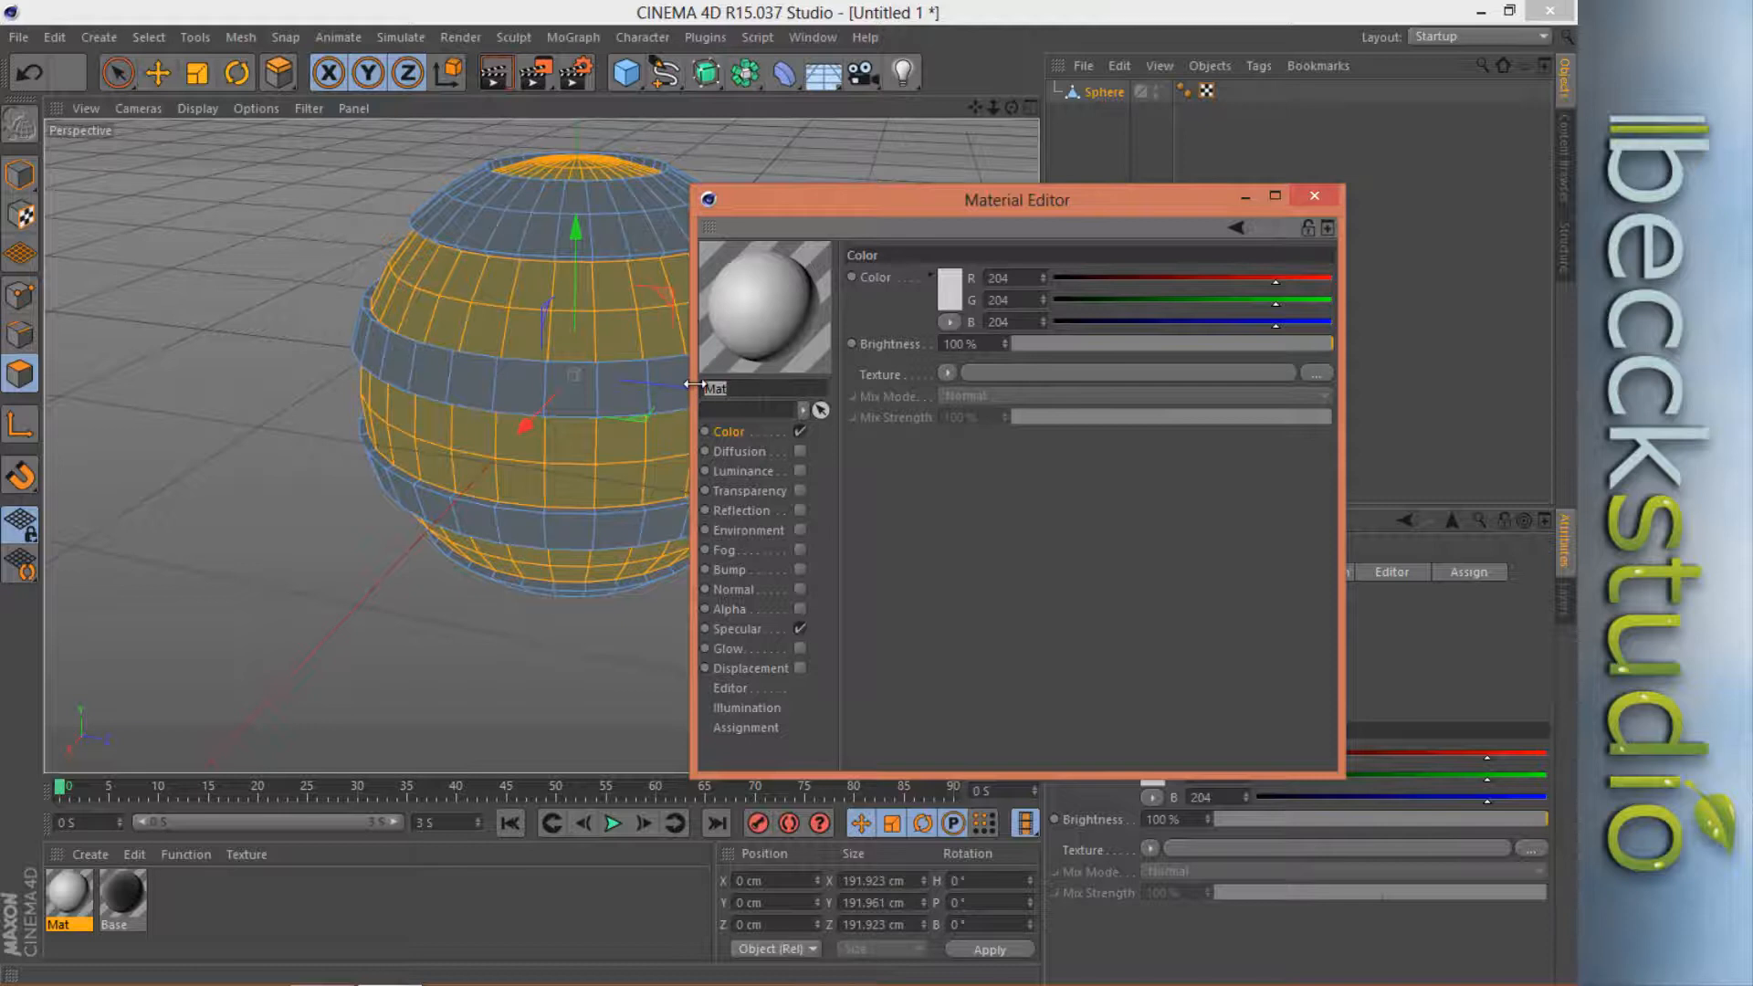
pyautogui.write('Neon')
pyautogui.doubleClick(711, 389)
pyautogui.moveTo(956, 201)
pyautogui.mouseDown()
pyautogui.moveTo(915, 205)
pyautogui.moveTo(938, 177)
pyautogui.mouseUp()
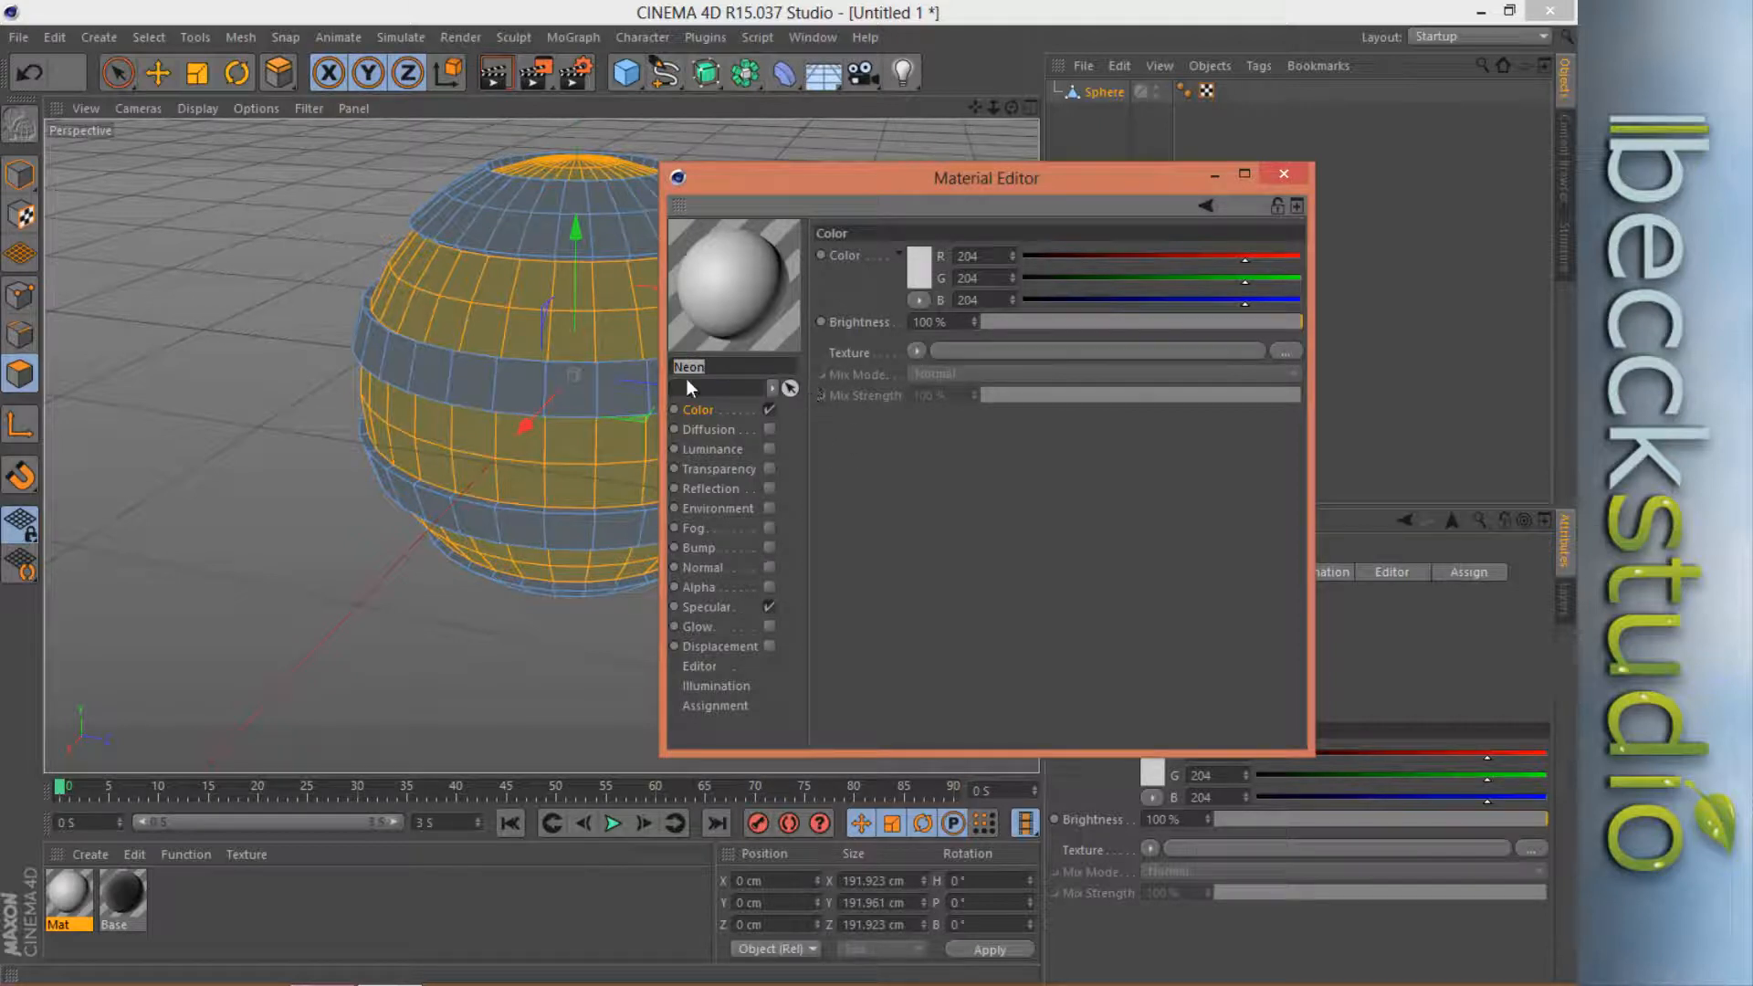
# Set the Neon material's Color channel to pure white, RGB 255, 255, 255, with the colour picker.
pyautogui.click(703, 413)
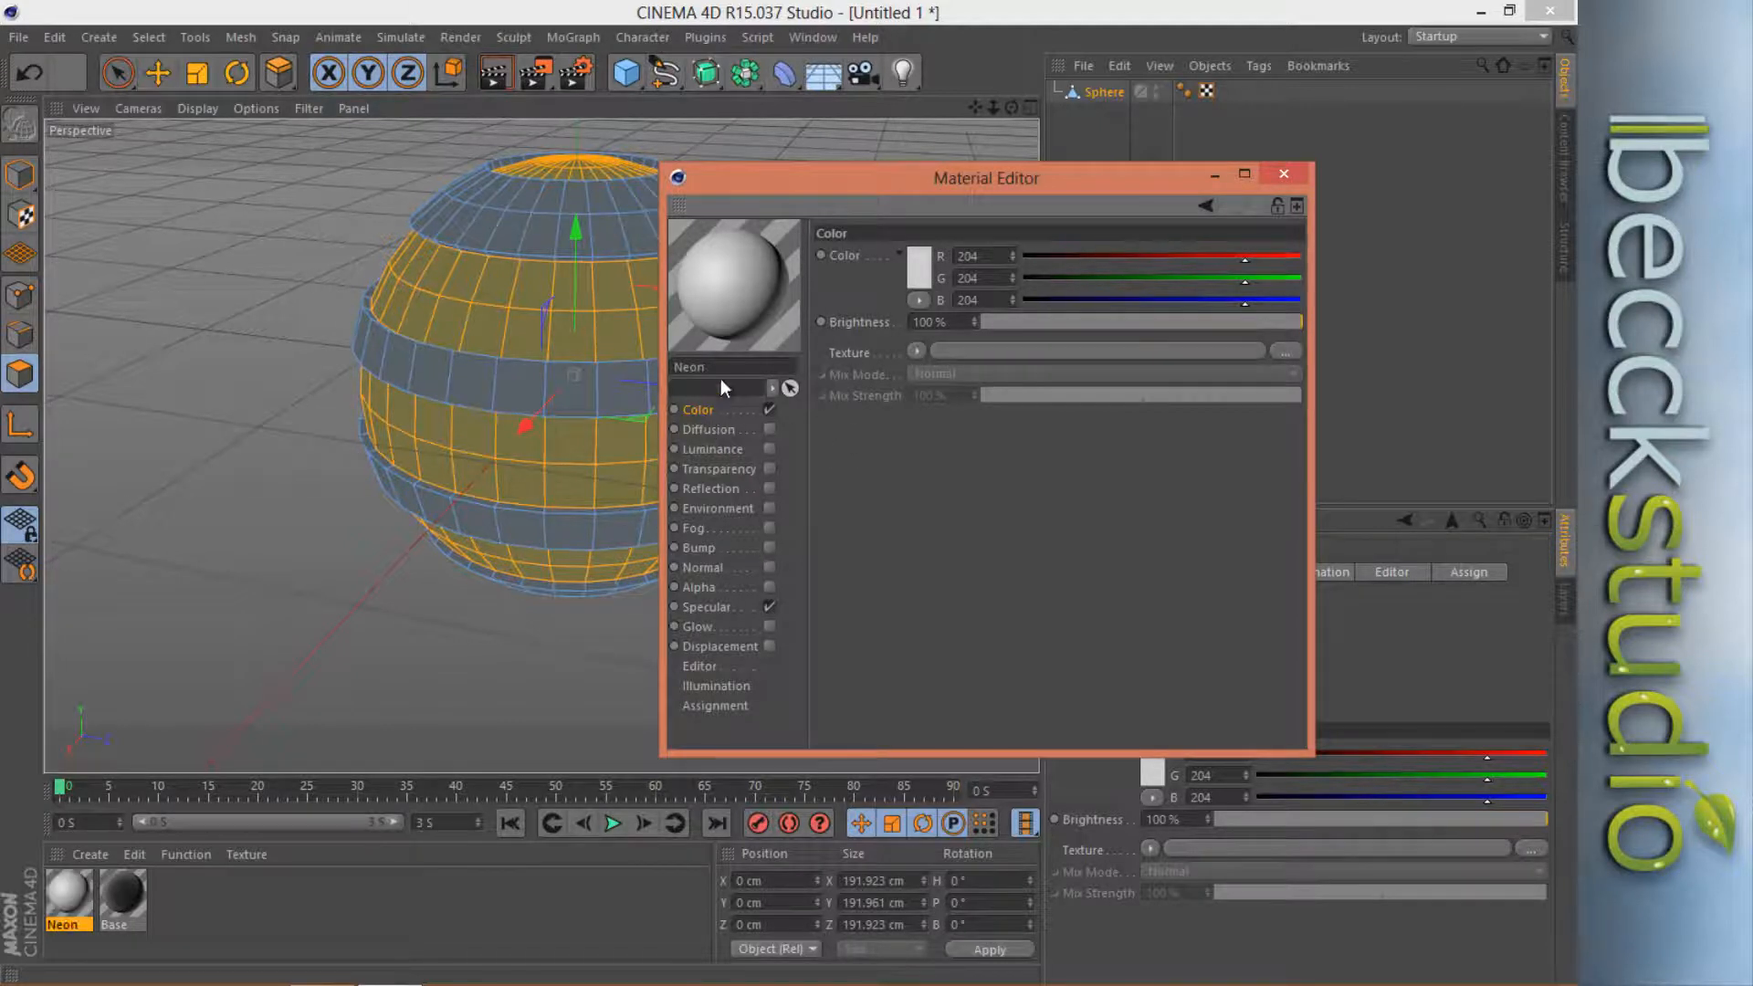
pyautogui.click(918, 268)
pyautogui.moveTo(876, 285)
pyautogui.mouseDown()
pyautogui.moveTo(753, 229)
pyautogui.moveTo(736, 179)
pyautogui.mouseUp()
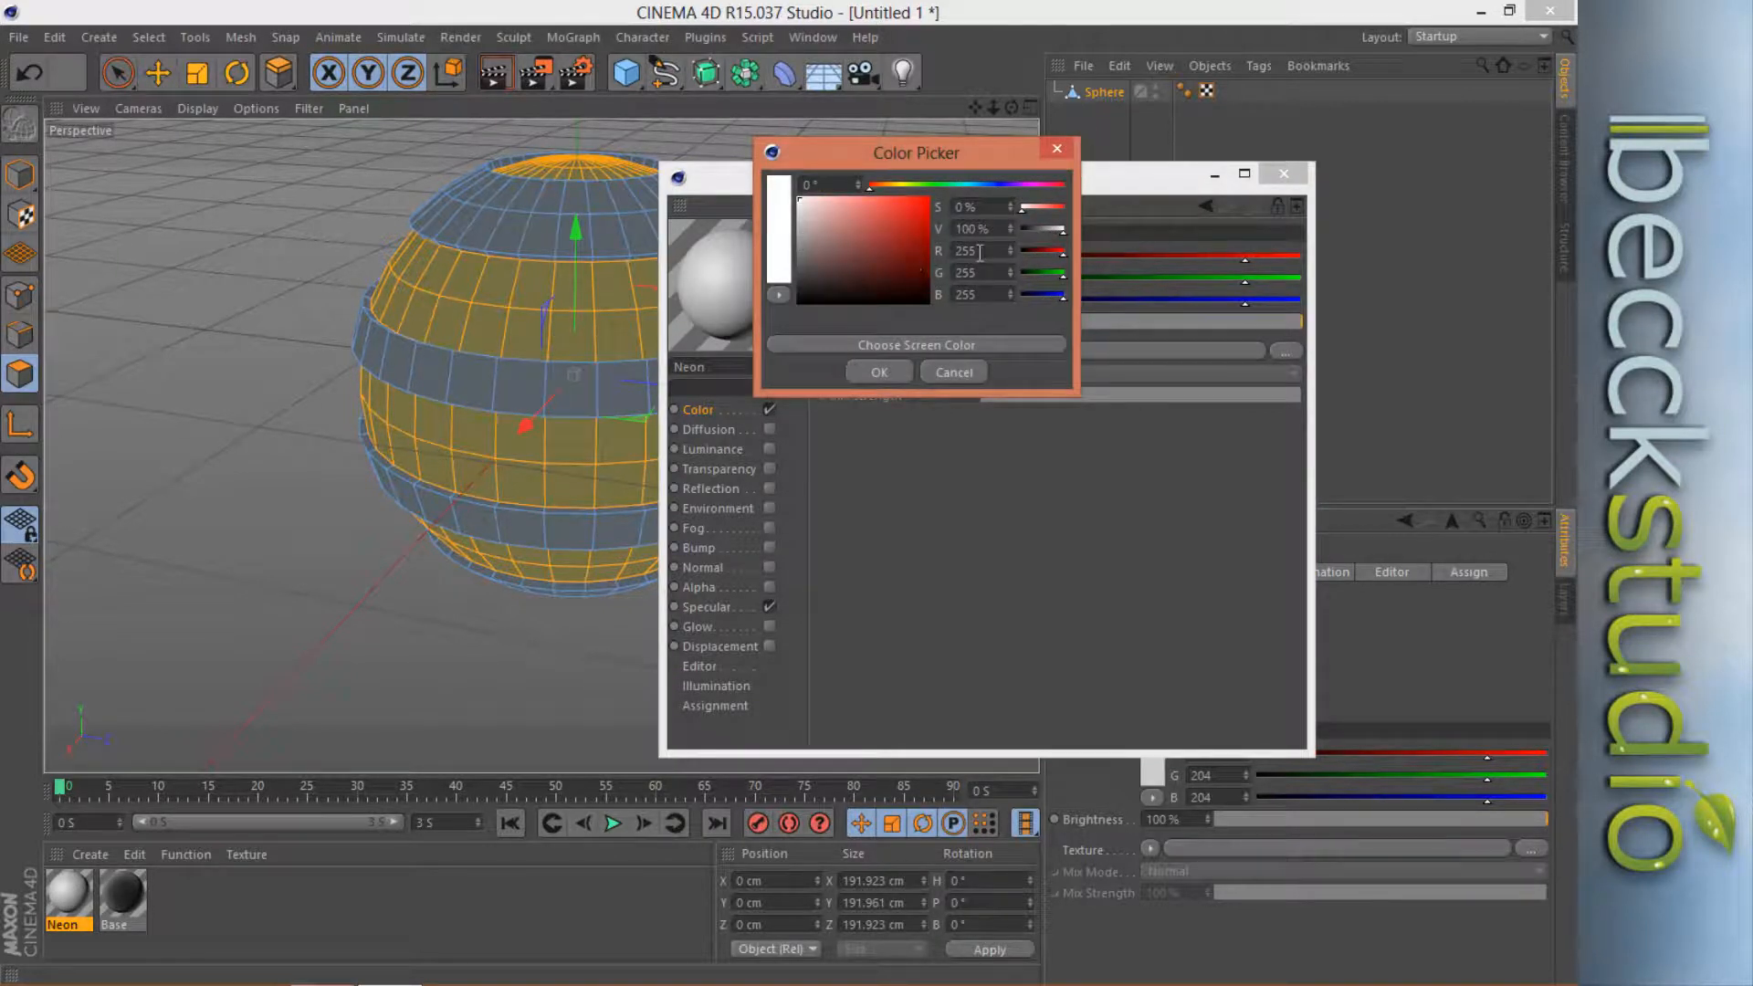
pyautogui.doubleClick(952, 273)
pyautogui.doubleClick(954, 295)
pyautogui.click(878, 371)
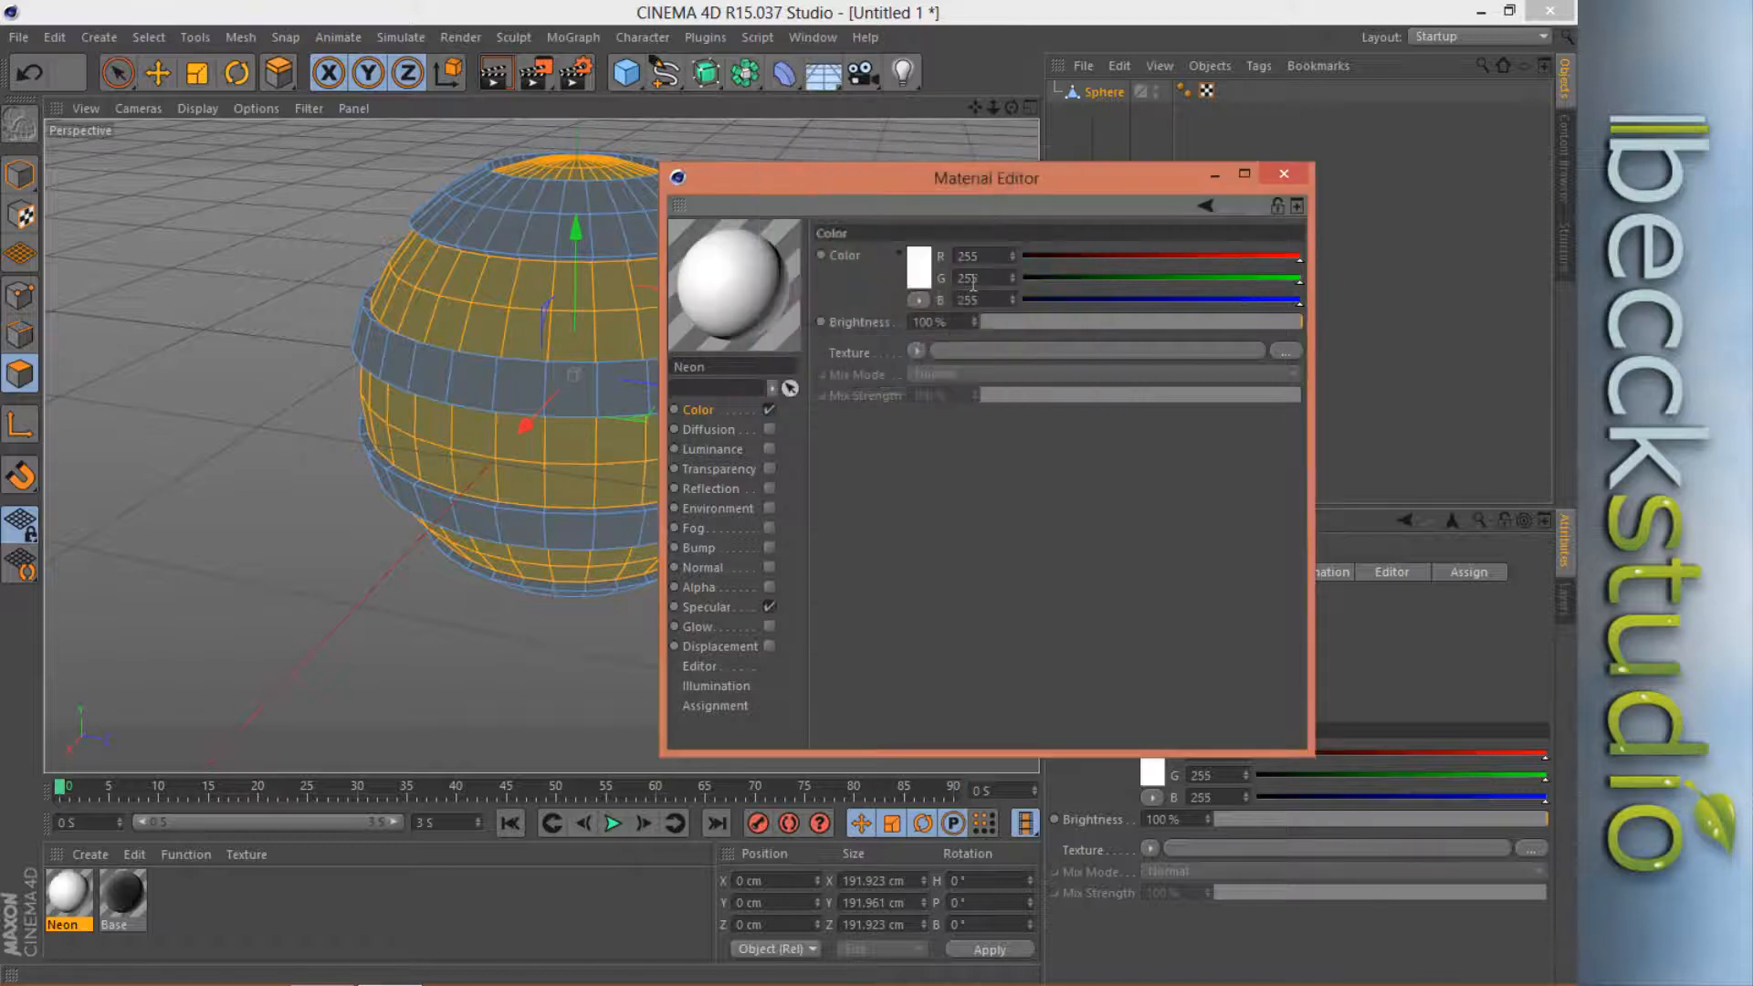
pyautogui.moveTo(1296, 261)
pyautogui.mouseDown()
pyautogui.moveTo(1132, 273)
pyautogui.moveTo(1328, 259)
pyautogui.mouseUp()
pyautogui.click(954, 324)
# Enable the Neon material's Luminance channel and set its colour to a saturated blue of RGB 0, 12, 255.
pyautogui.click(768, 449)
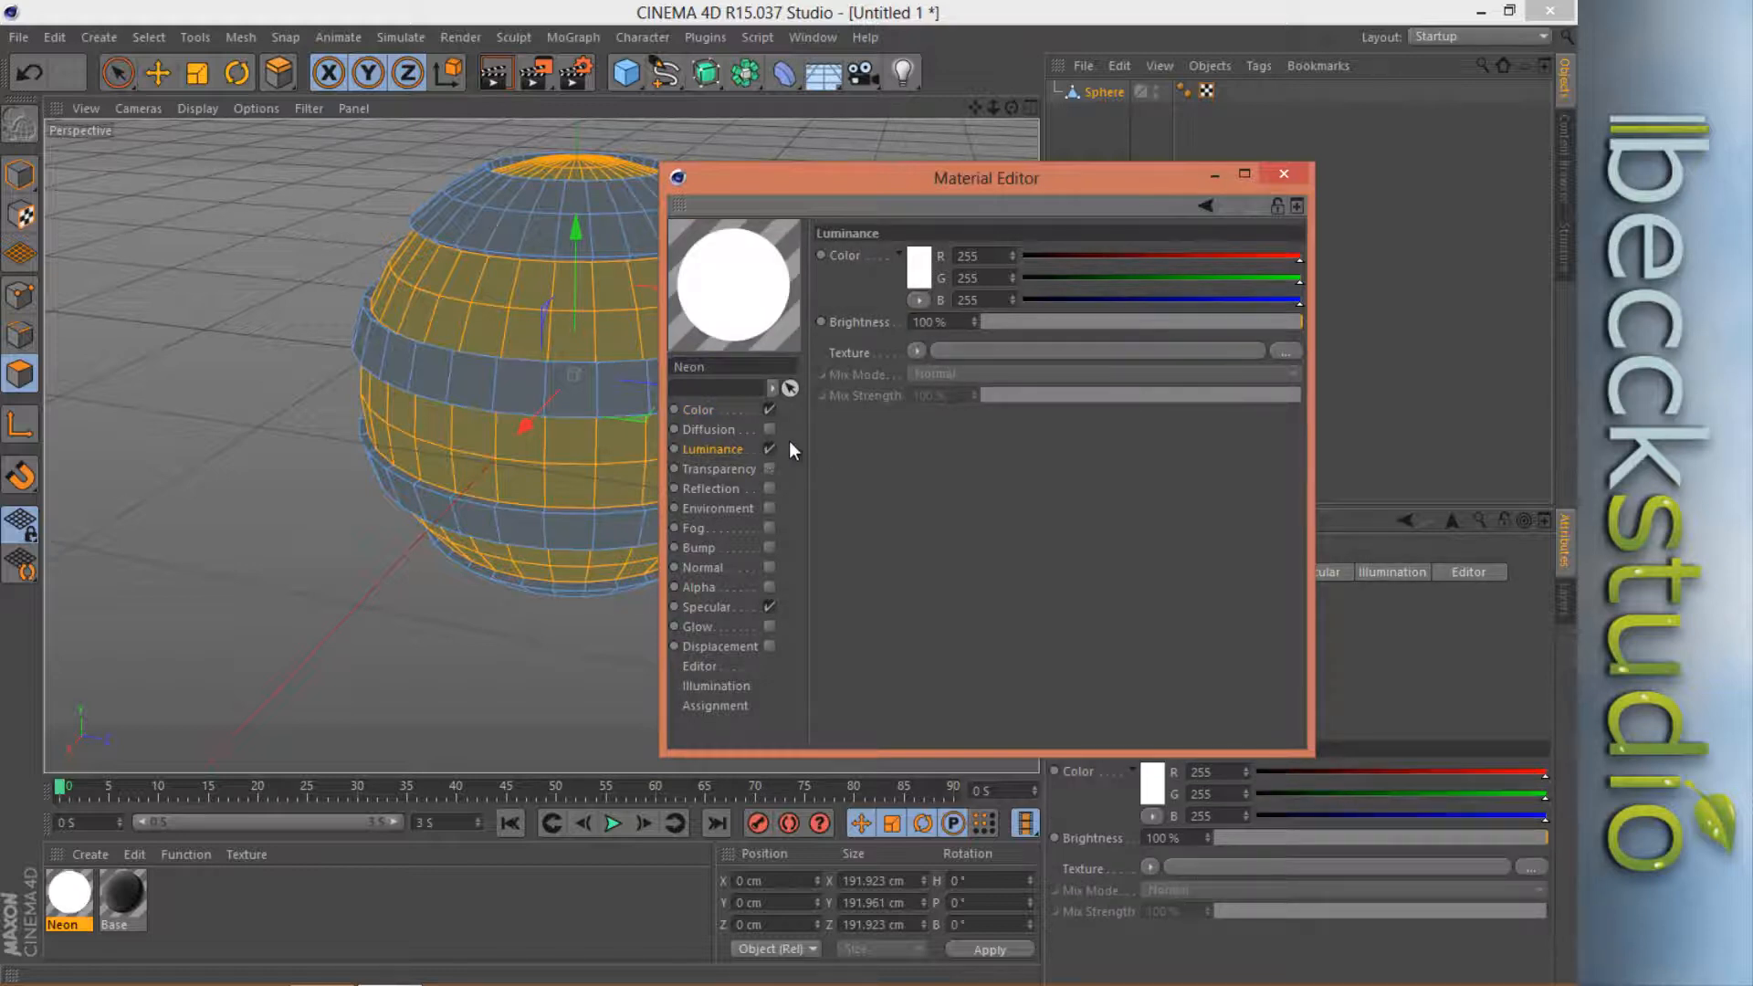
pyautogui.click(918, 278)
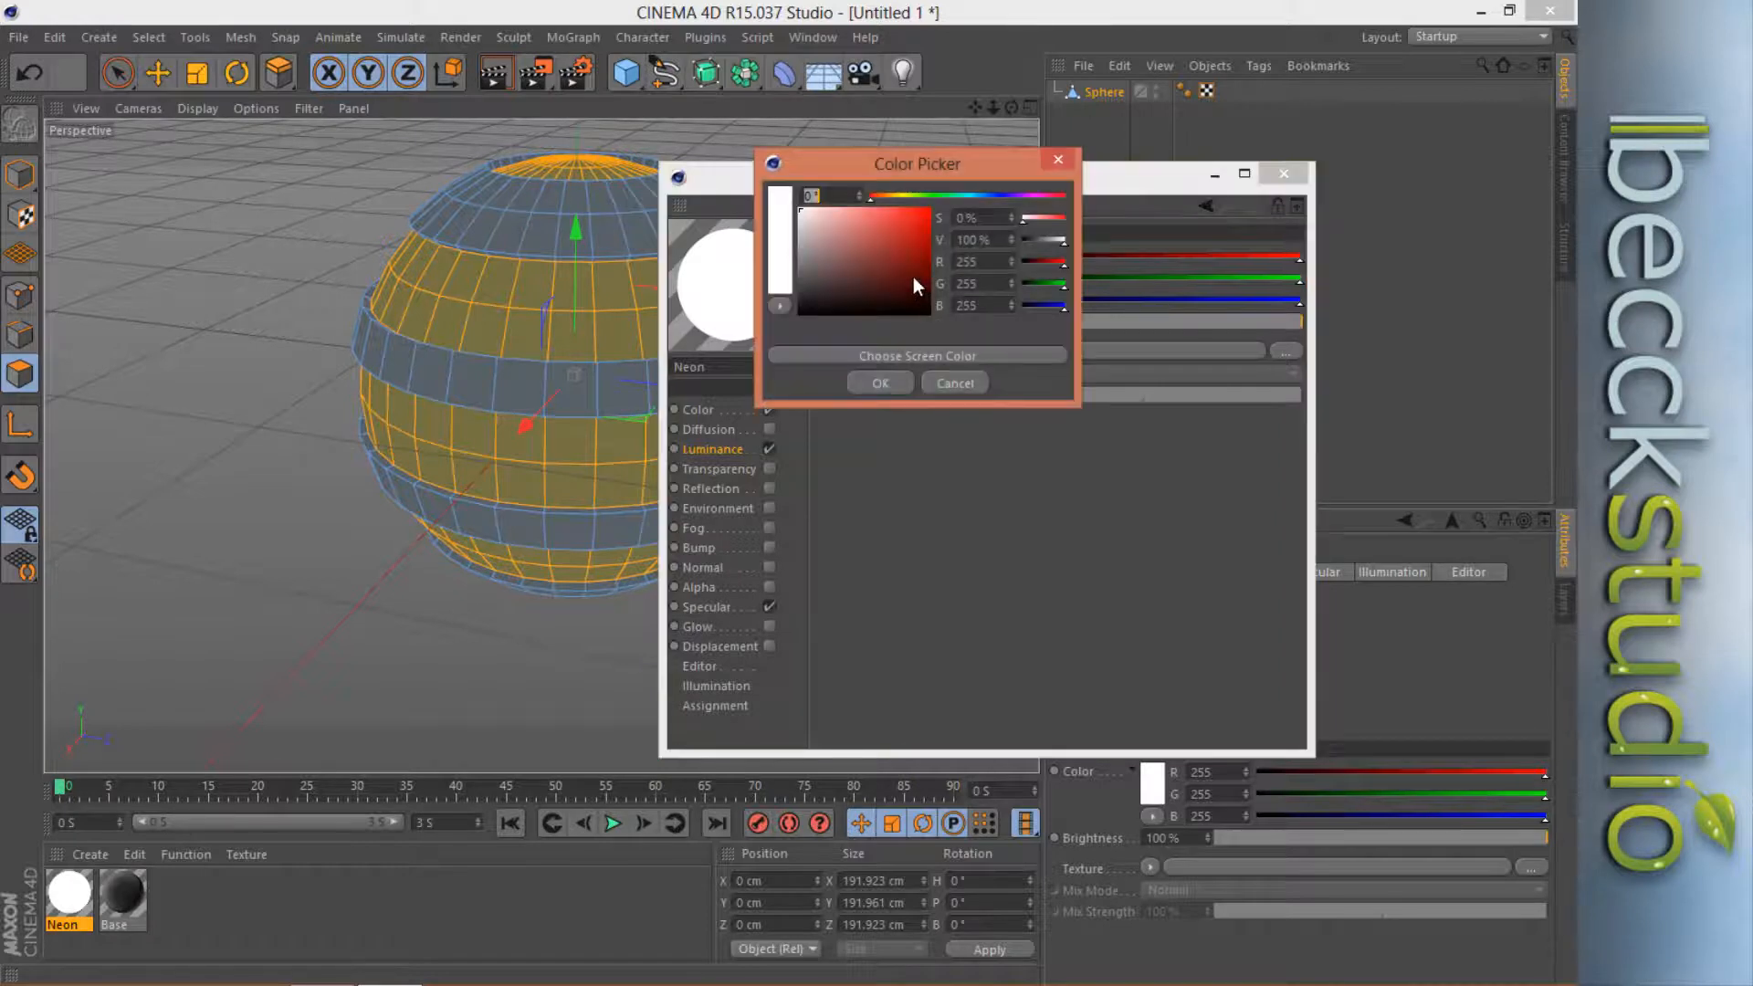
pyautogui.moveTo(874, 197); pyautogui.dragTo(995, 200)
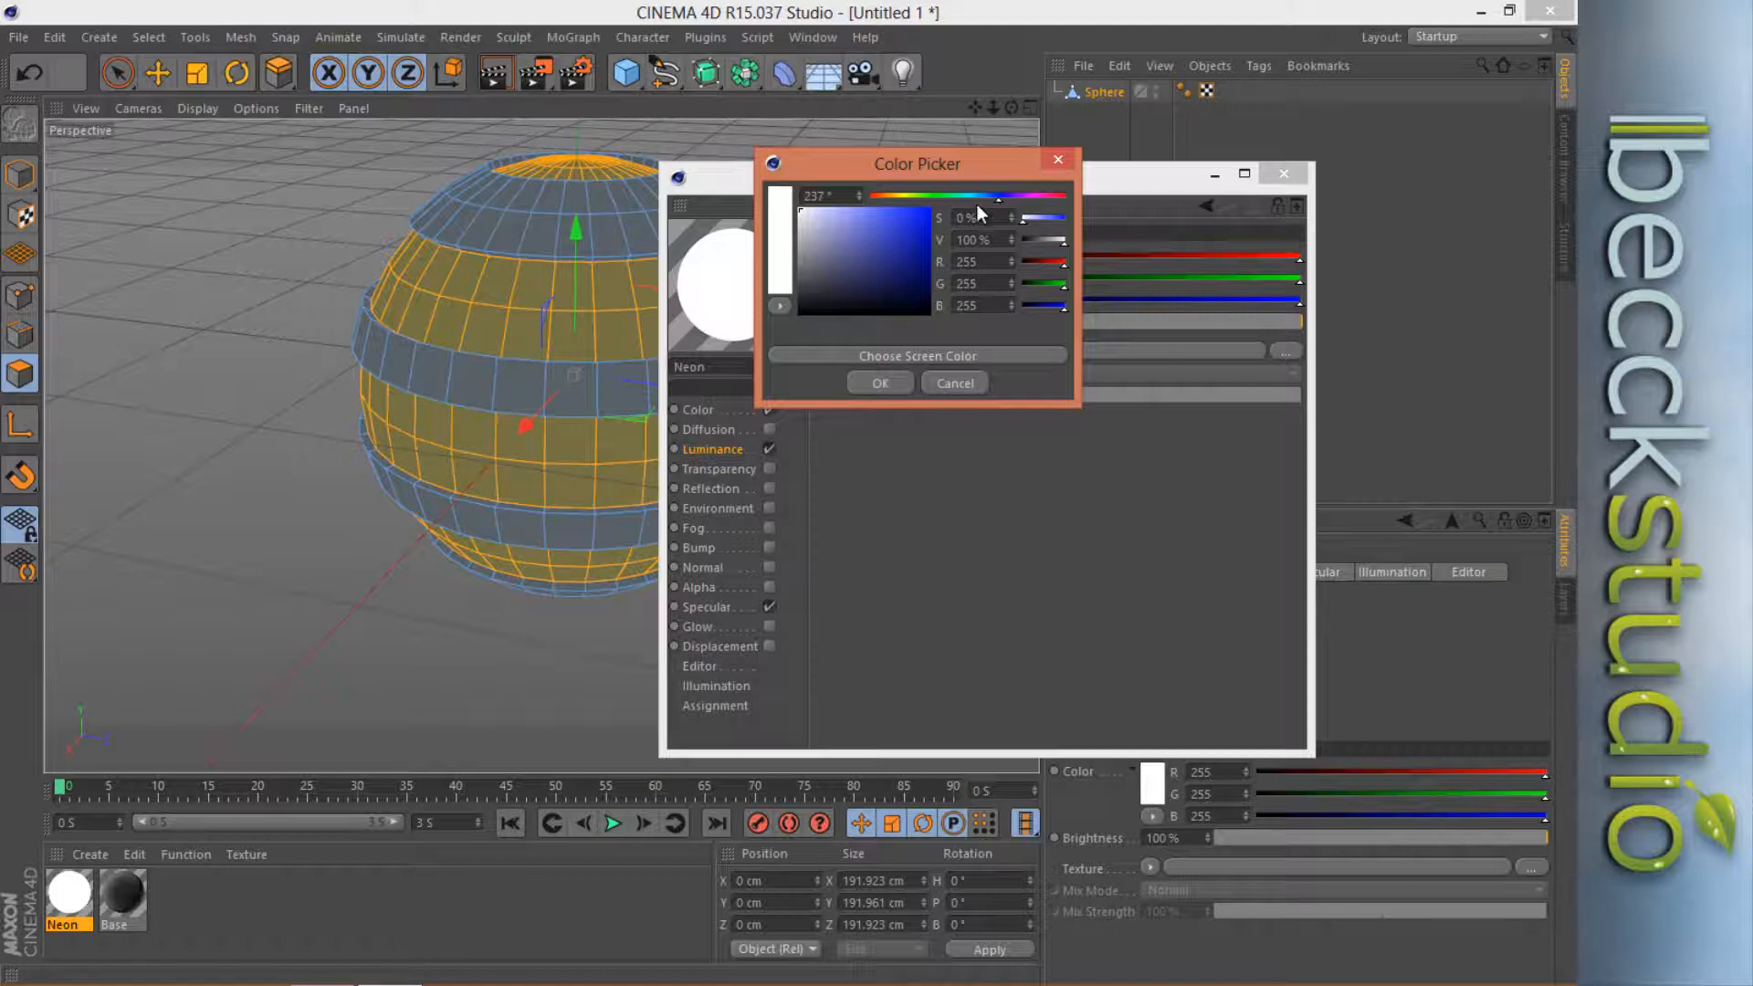
pyautogui.click(930, 210)
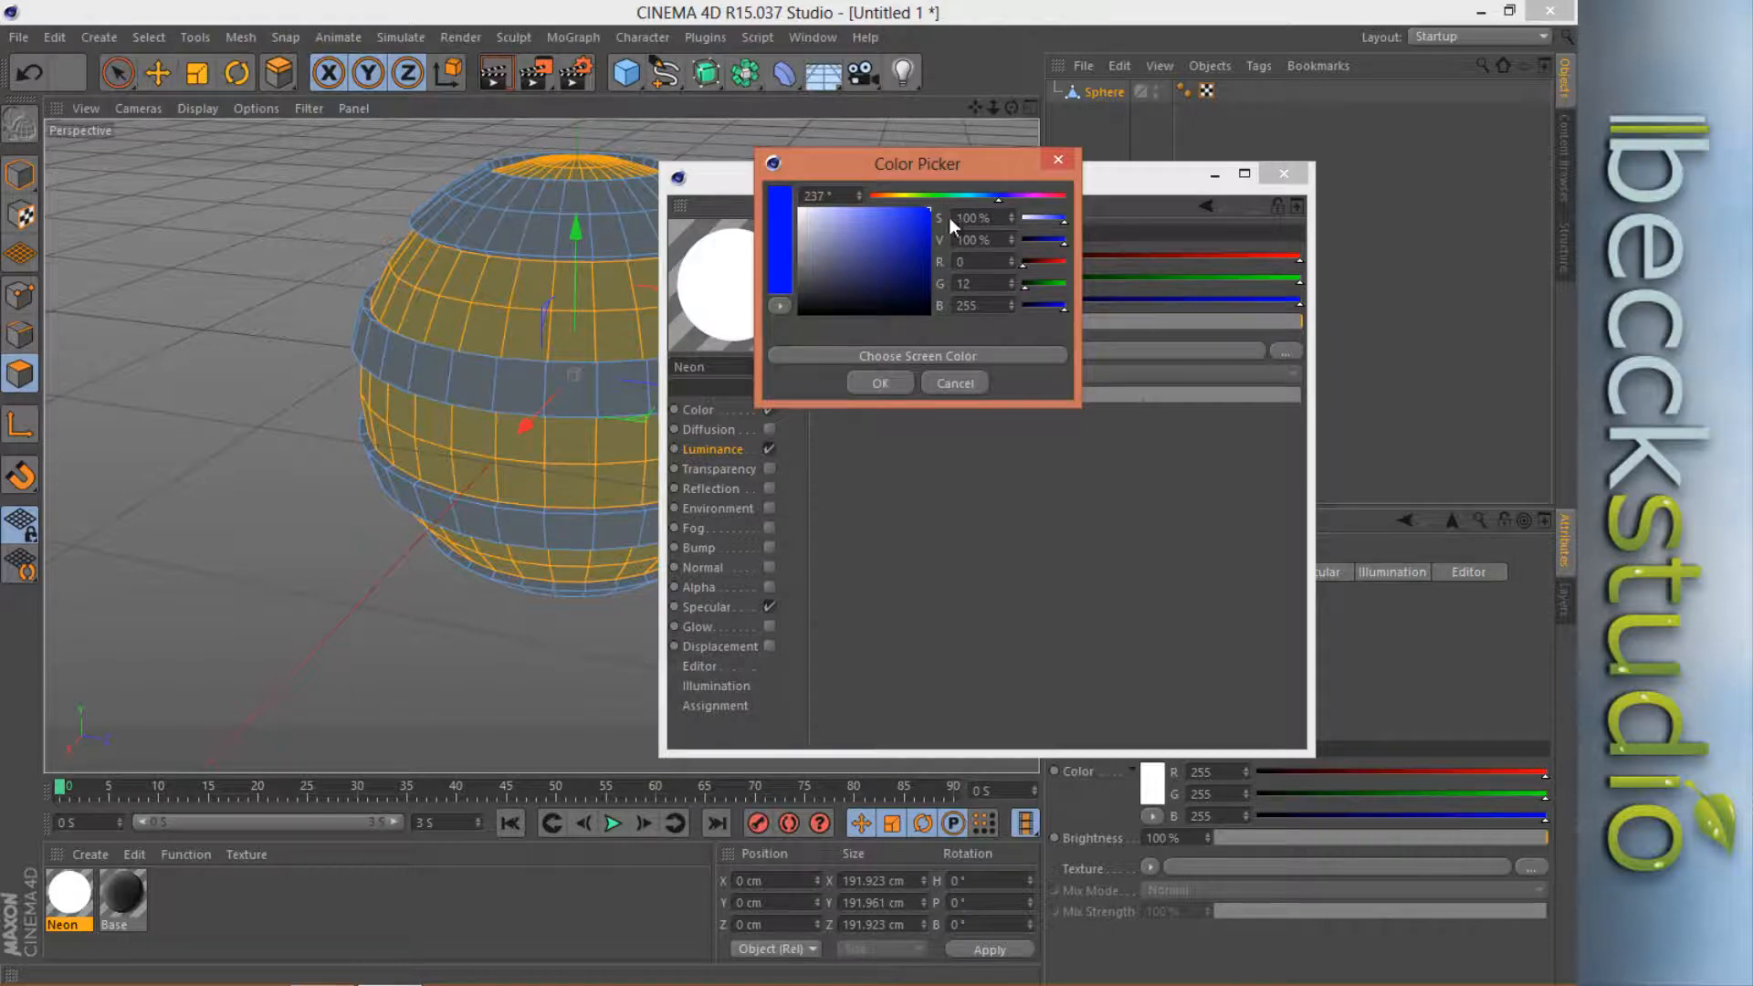
pyautogui.click(880, 384)
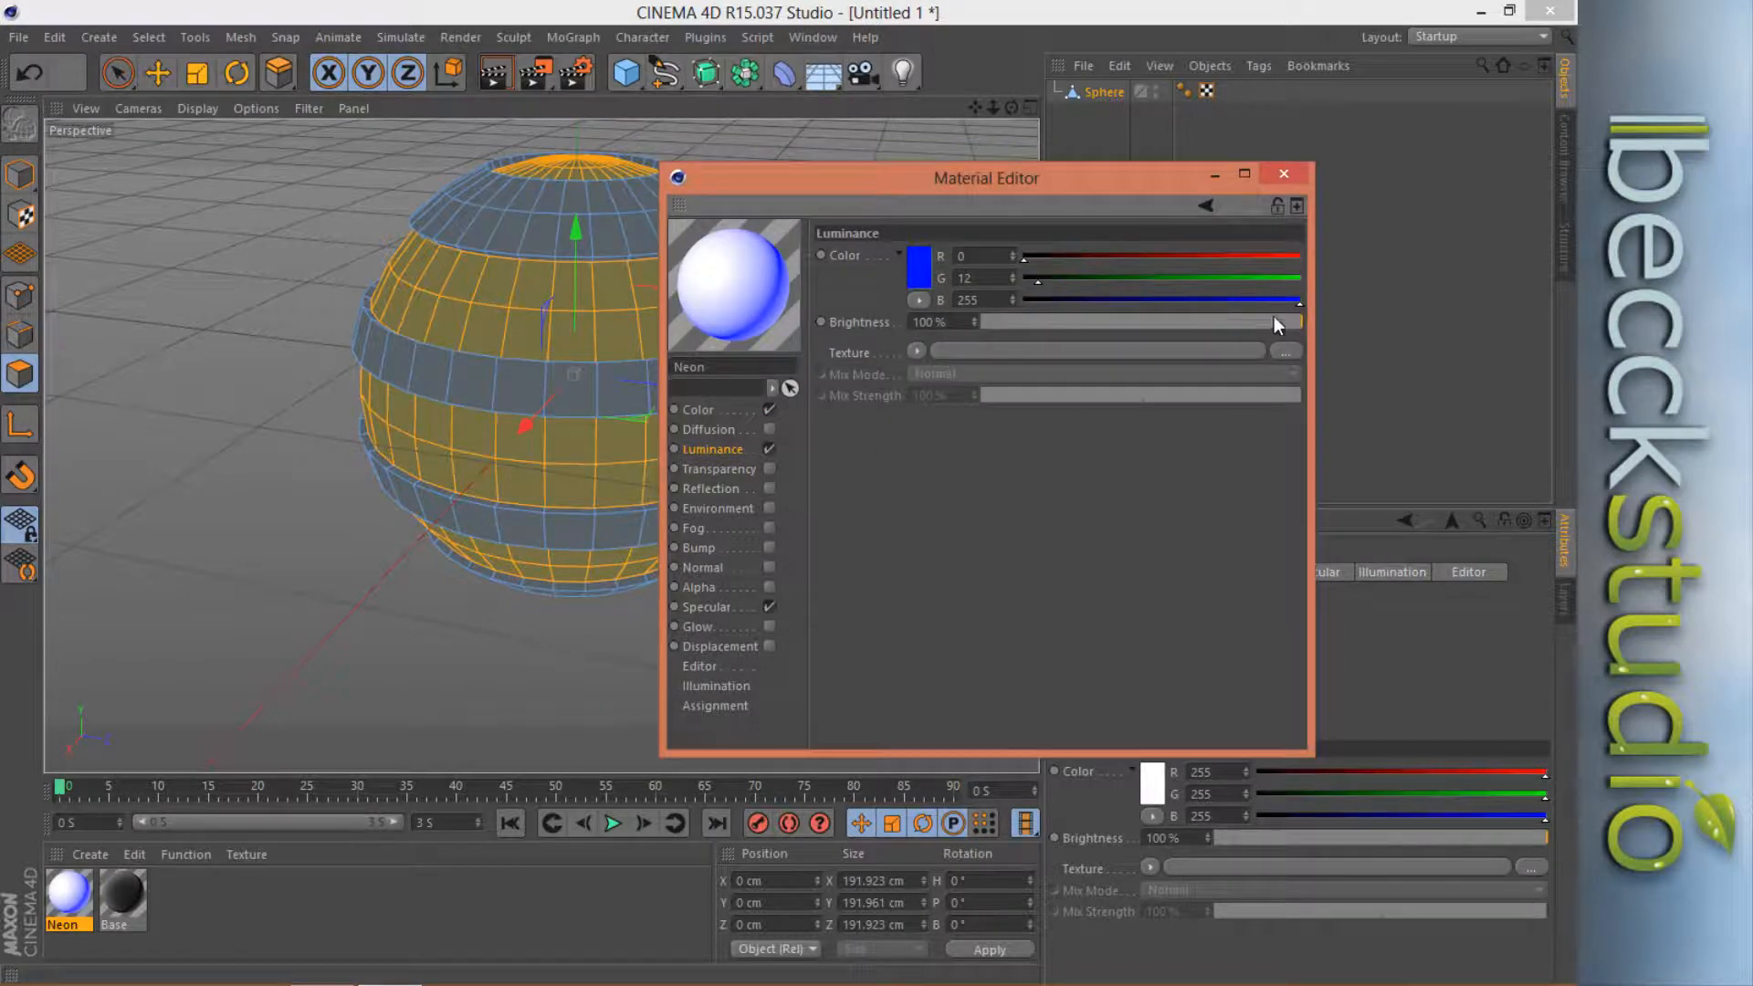
# Set the Neon material's luminance brightness to 300% and disable its Specular channel.
pyautogui.moveTo(1300, 323); pyautogui.dragTo(1244, 337)
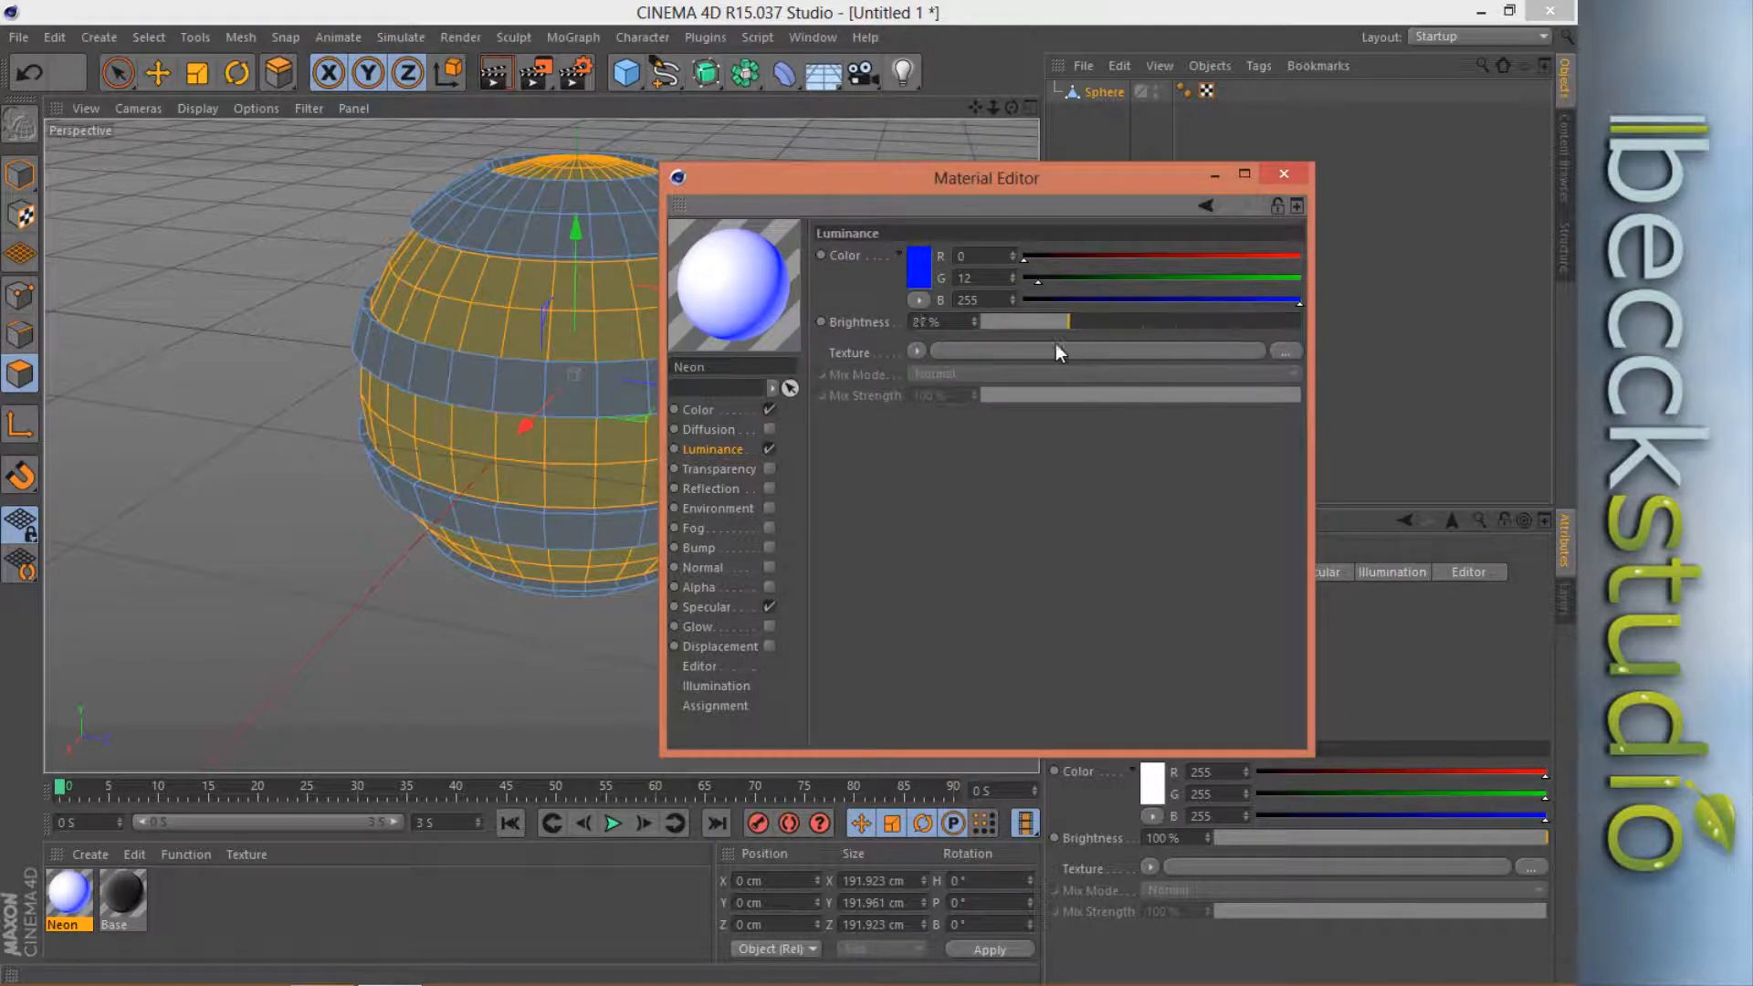
pyautogui.moveTo(1055, 351); pyautogui.dragTo(1173, 358)
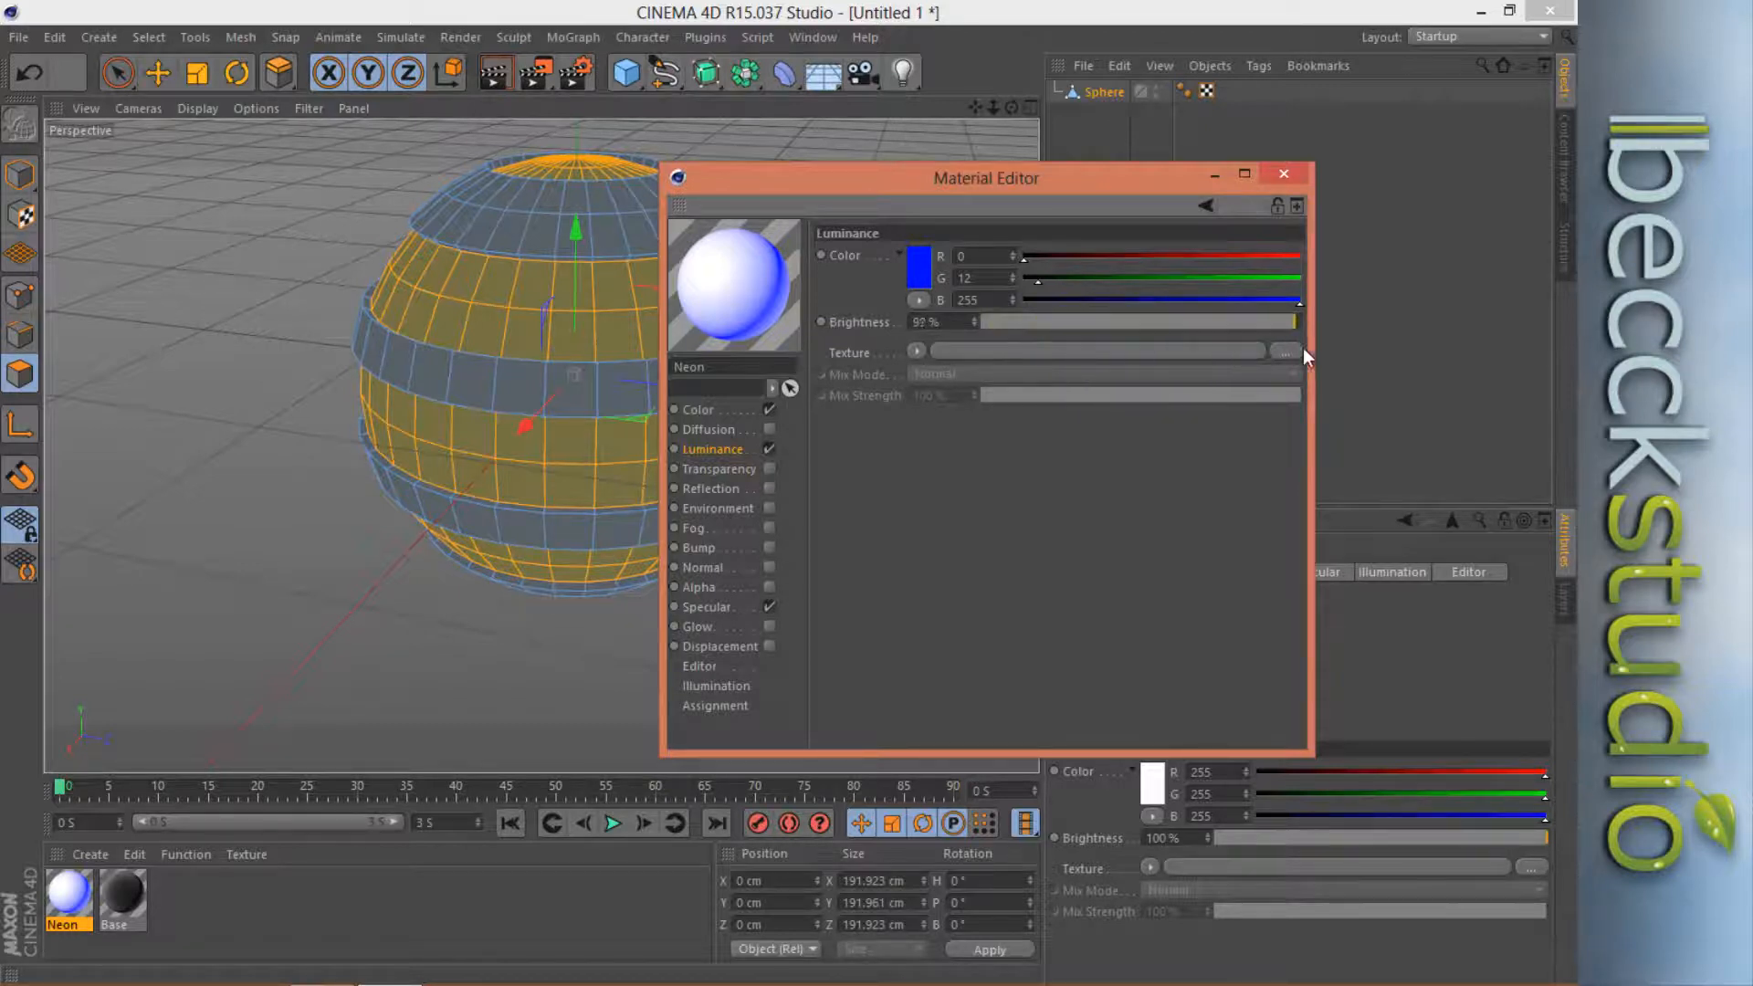
pyautogui.moveTo(1303, 354); pyautogui.dragTo(1315, 347)
pyautogui.click(916, 321)
pyautogui.press('Return')
pyautogui.click(768, 606)
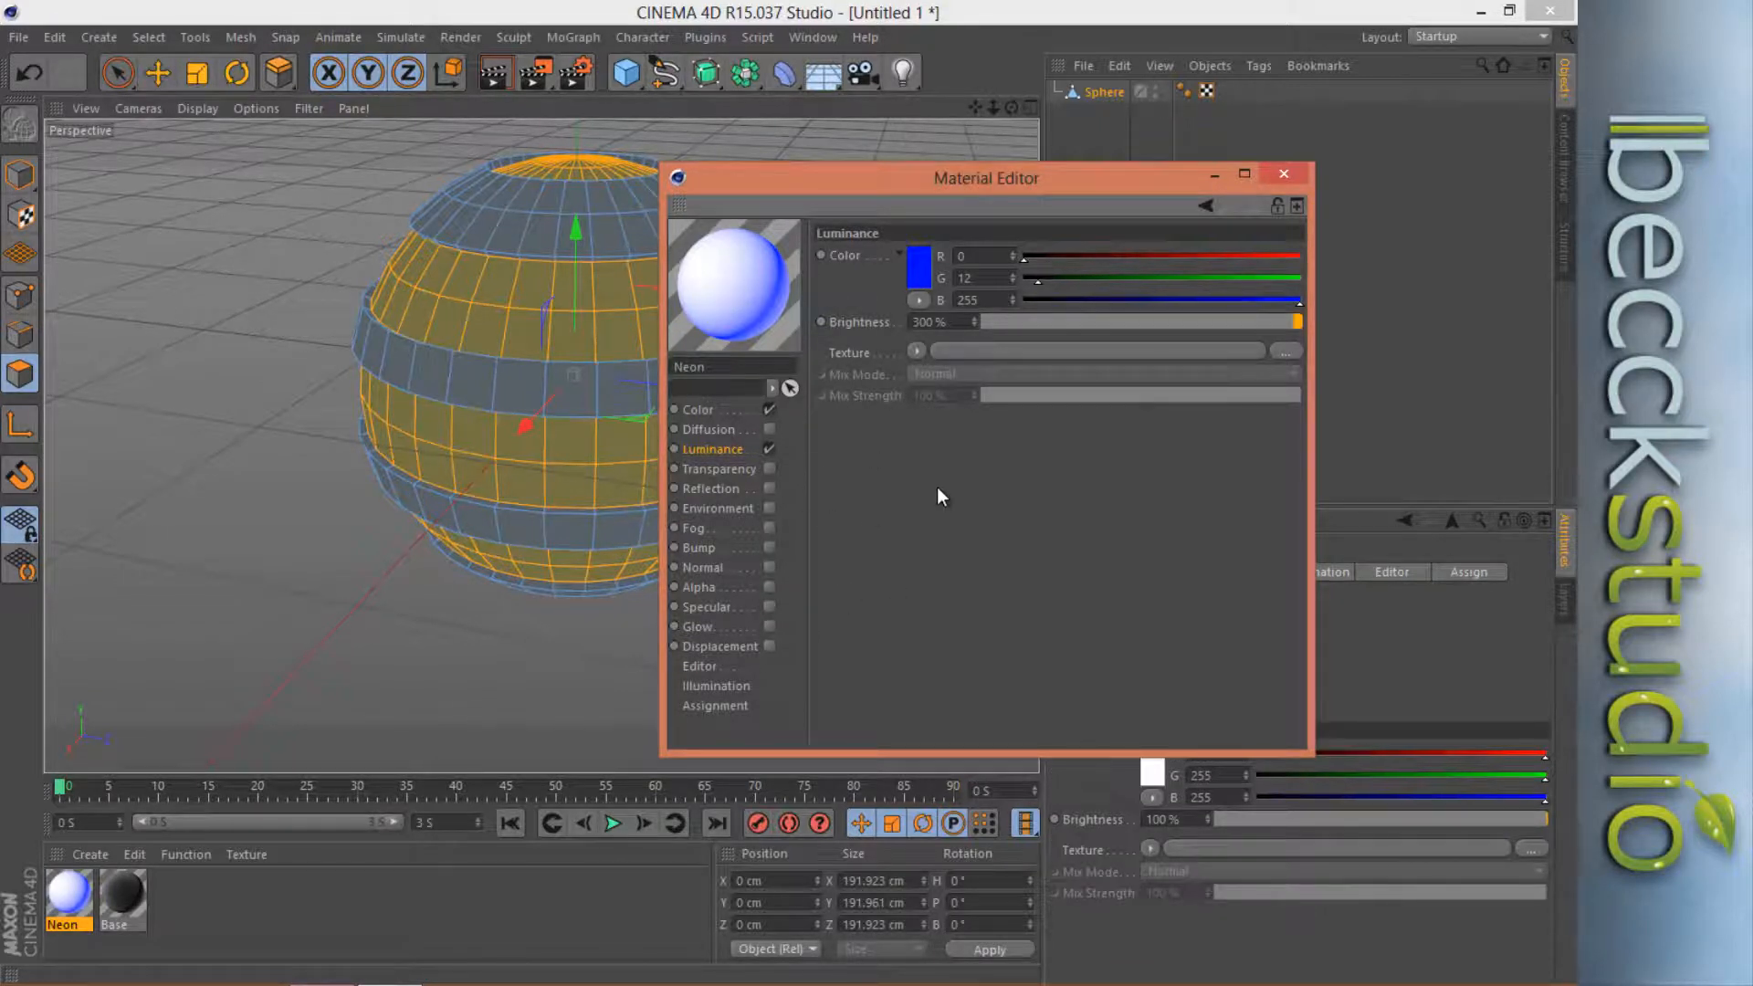
pyautogui.click(1282, 175)
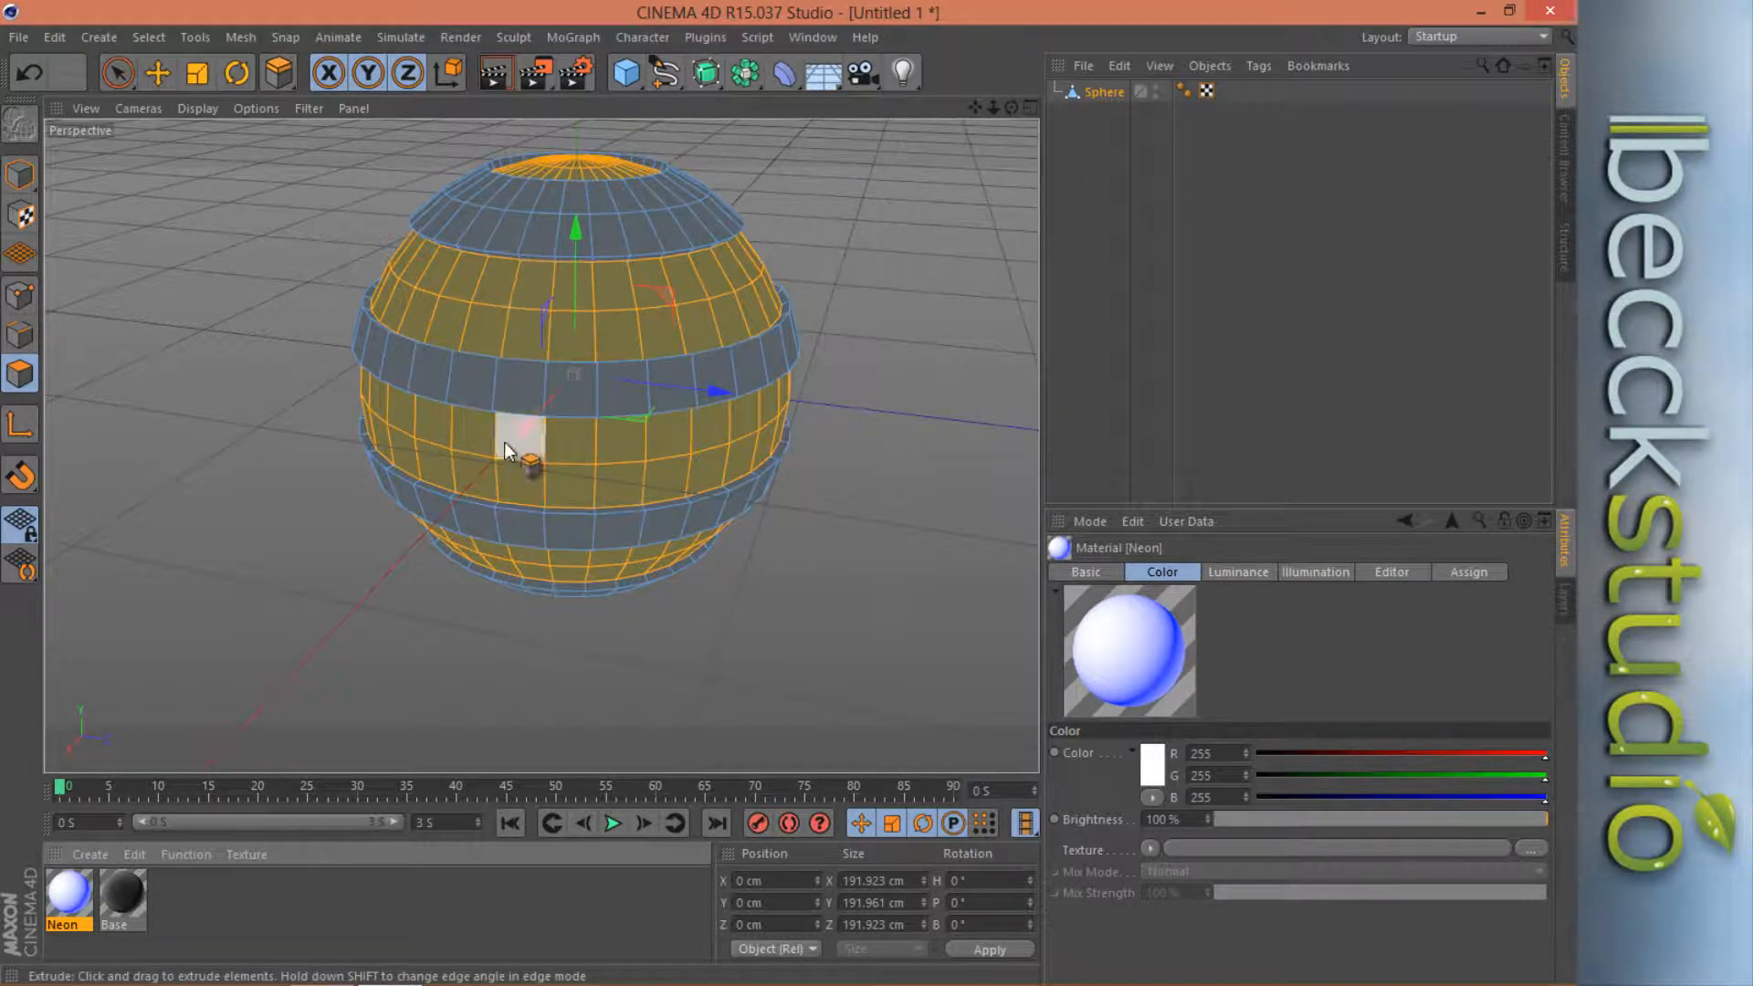
# Apply the Neon material to the sphere's selected recessed polygon rings.
pyautogui.rightClick(71, 899)
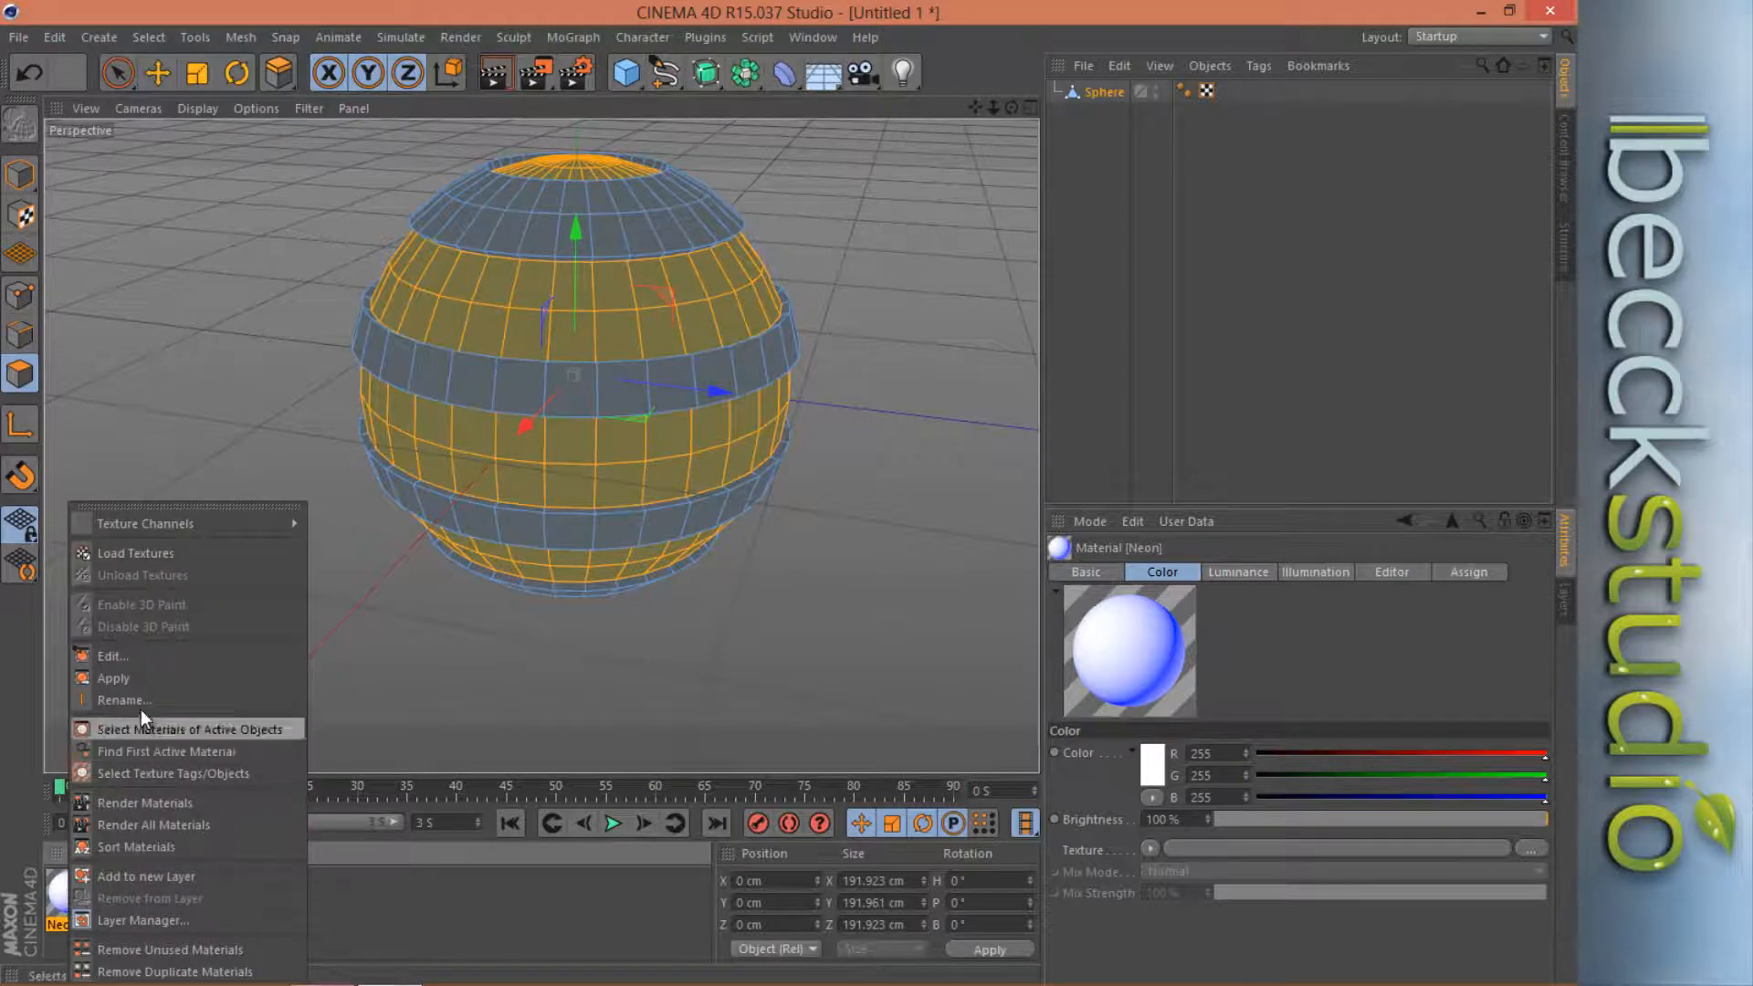
pyautogui.click(119, 681)
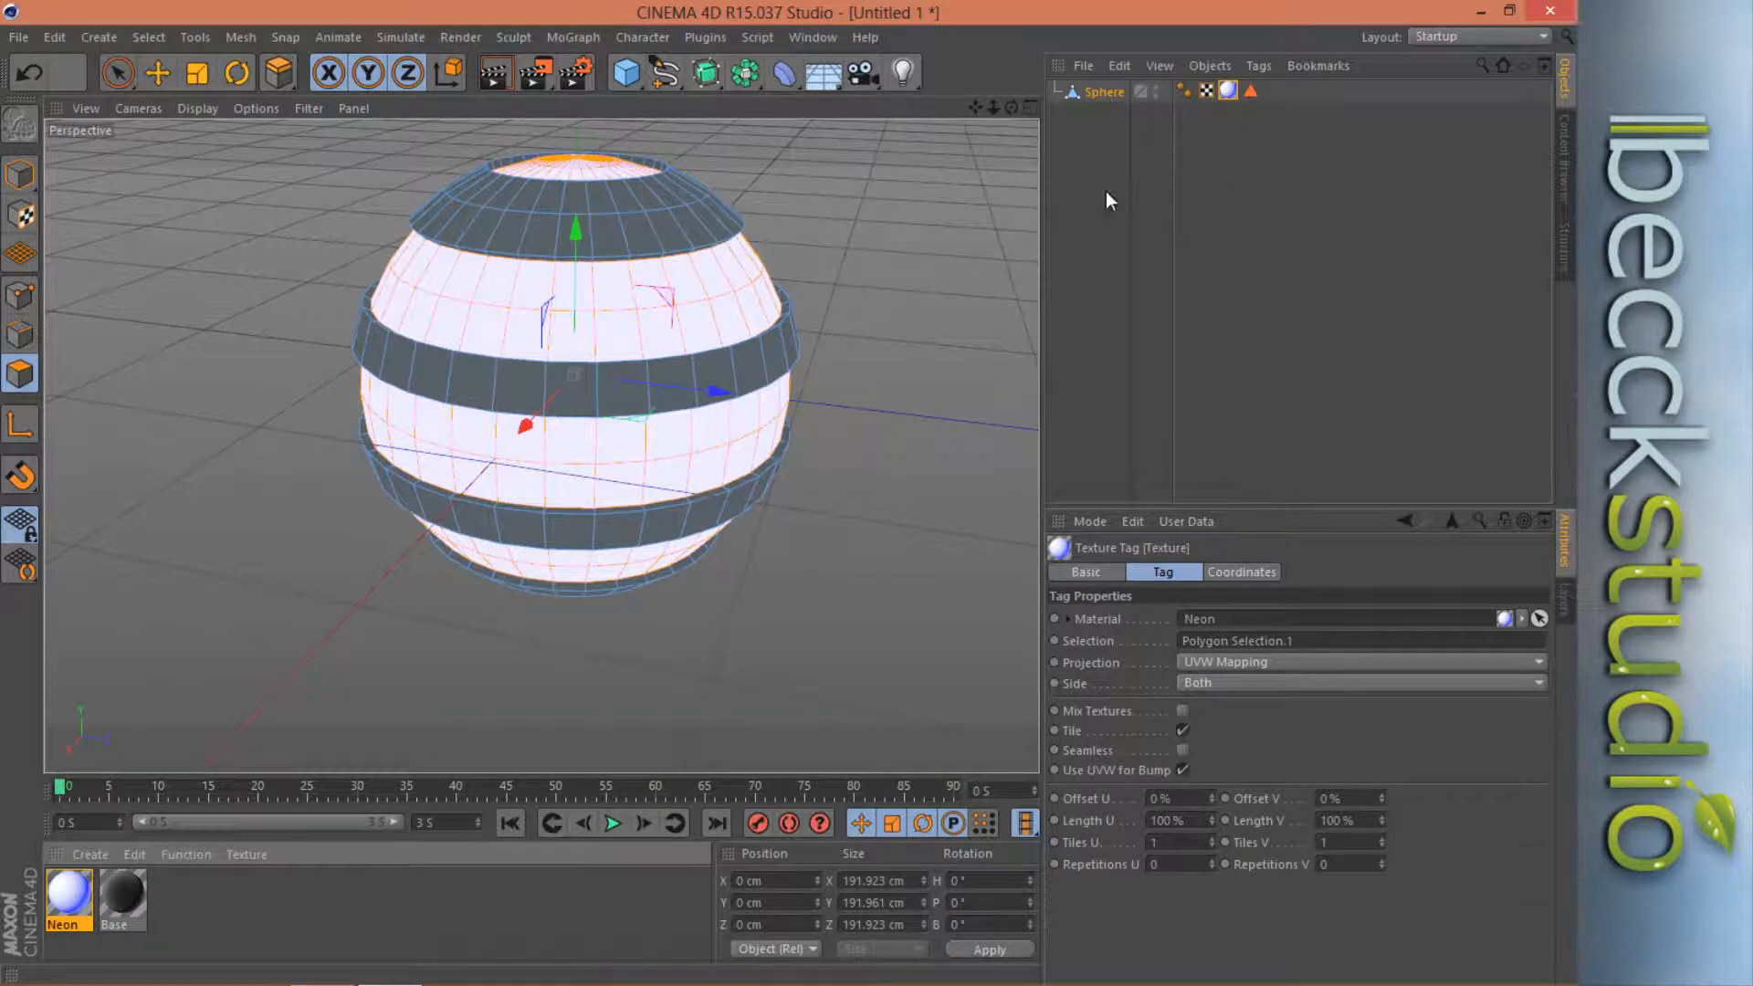
pyautogui.click(151, 38)
pyautogui.press('d')
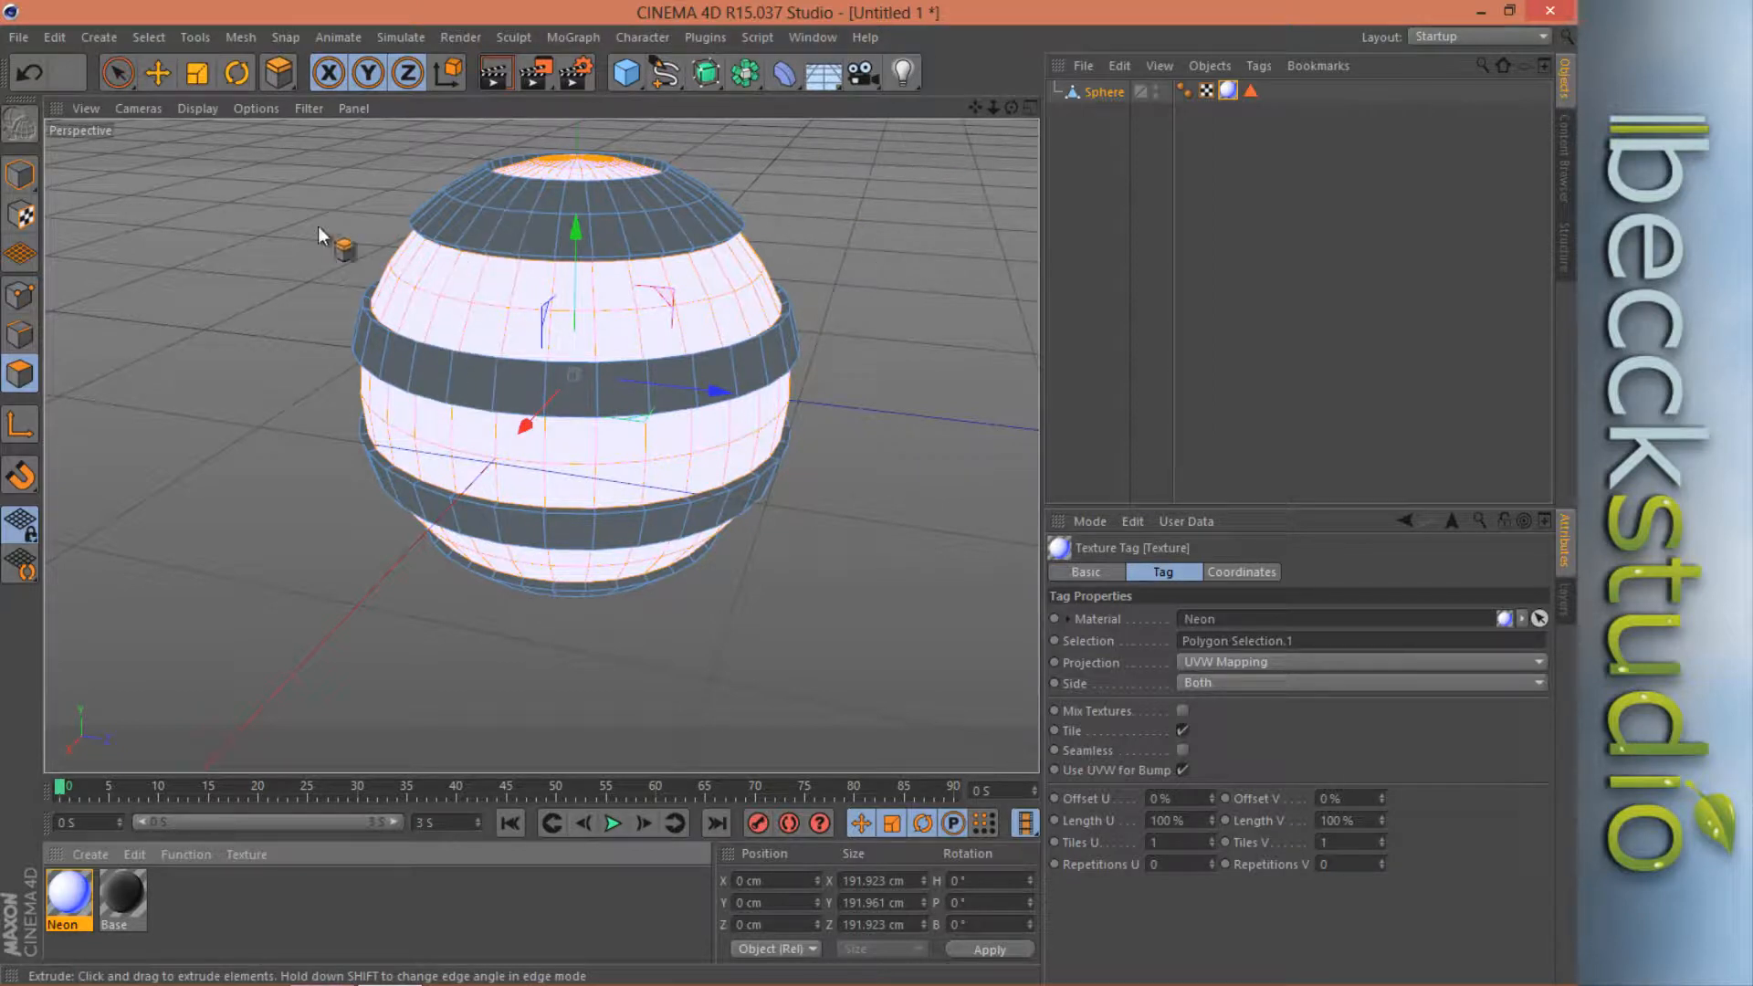
# Invert the polygon selection and apply the Base material to the sphere's raised bands.
pyautogui.click(148, 38)
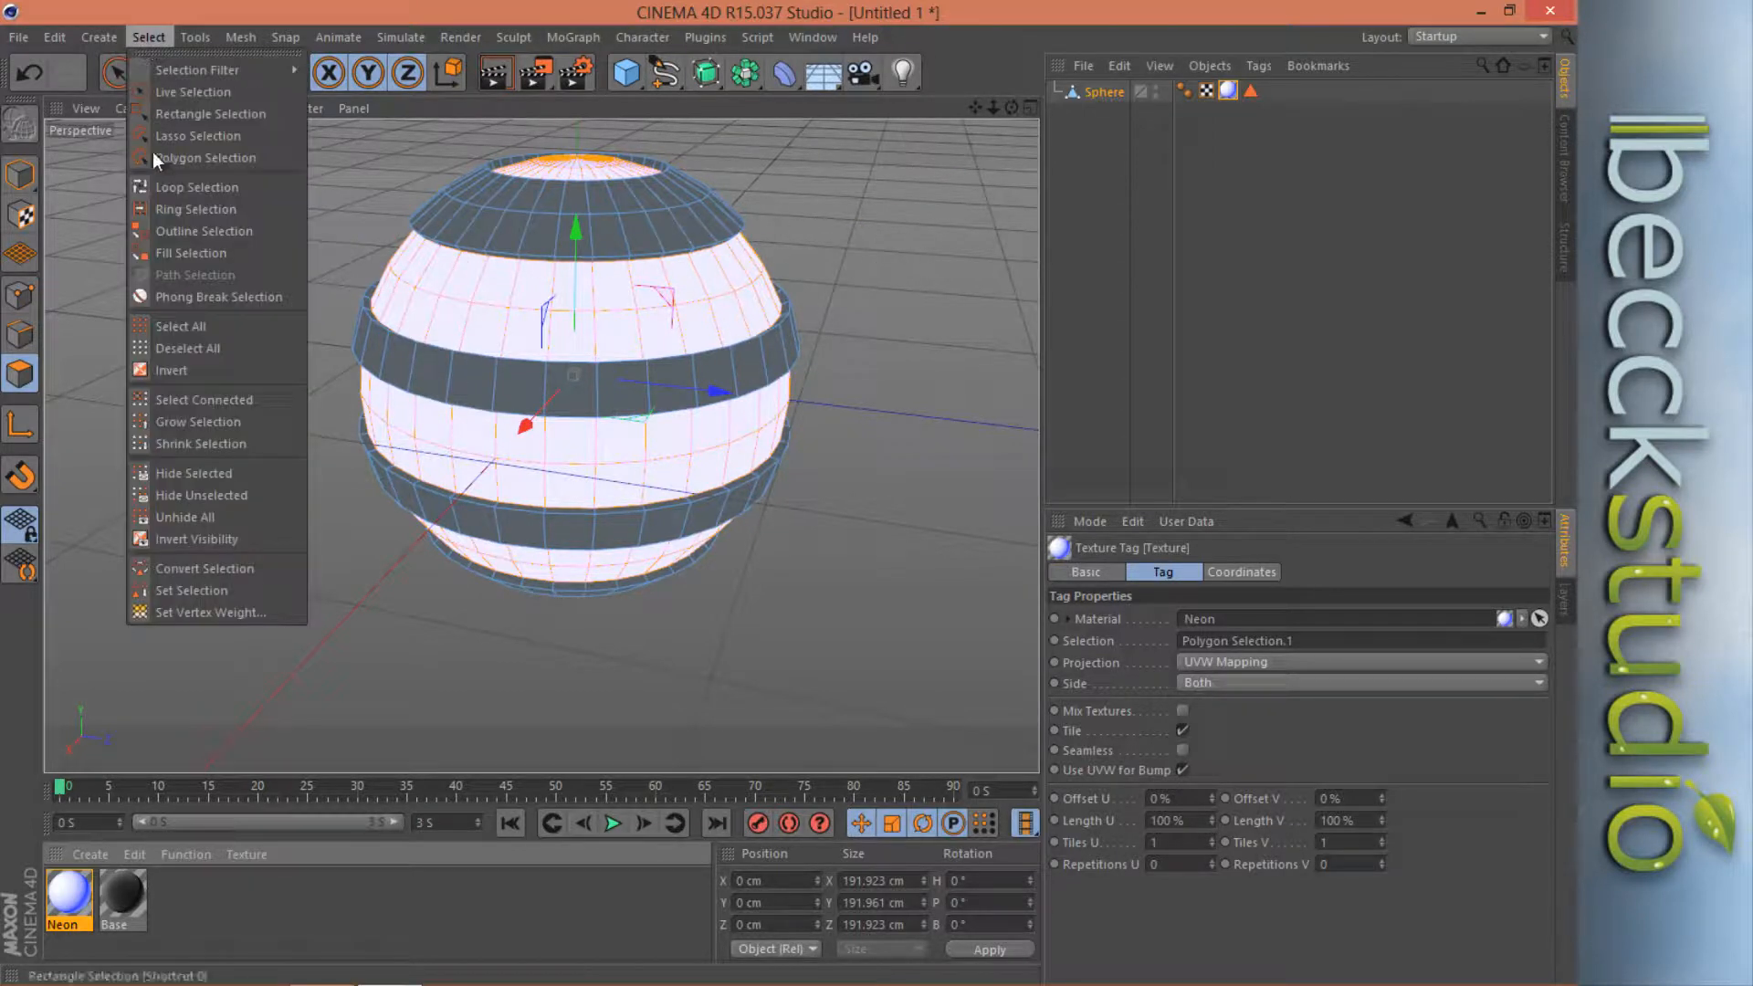
pyautogui.click(208, 371)
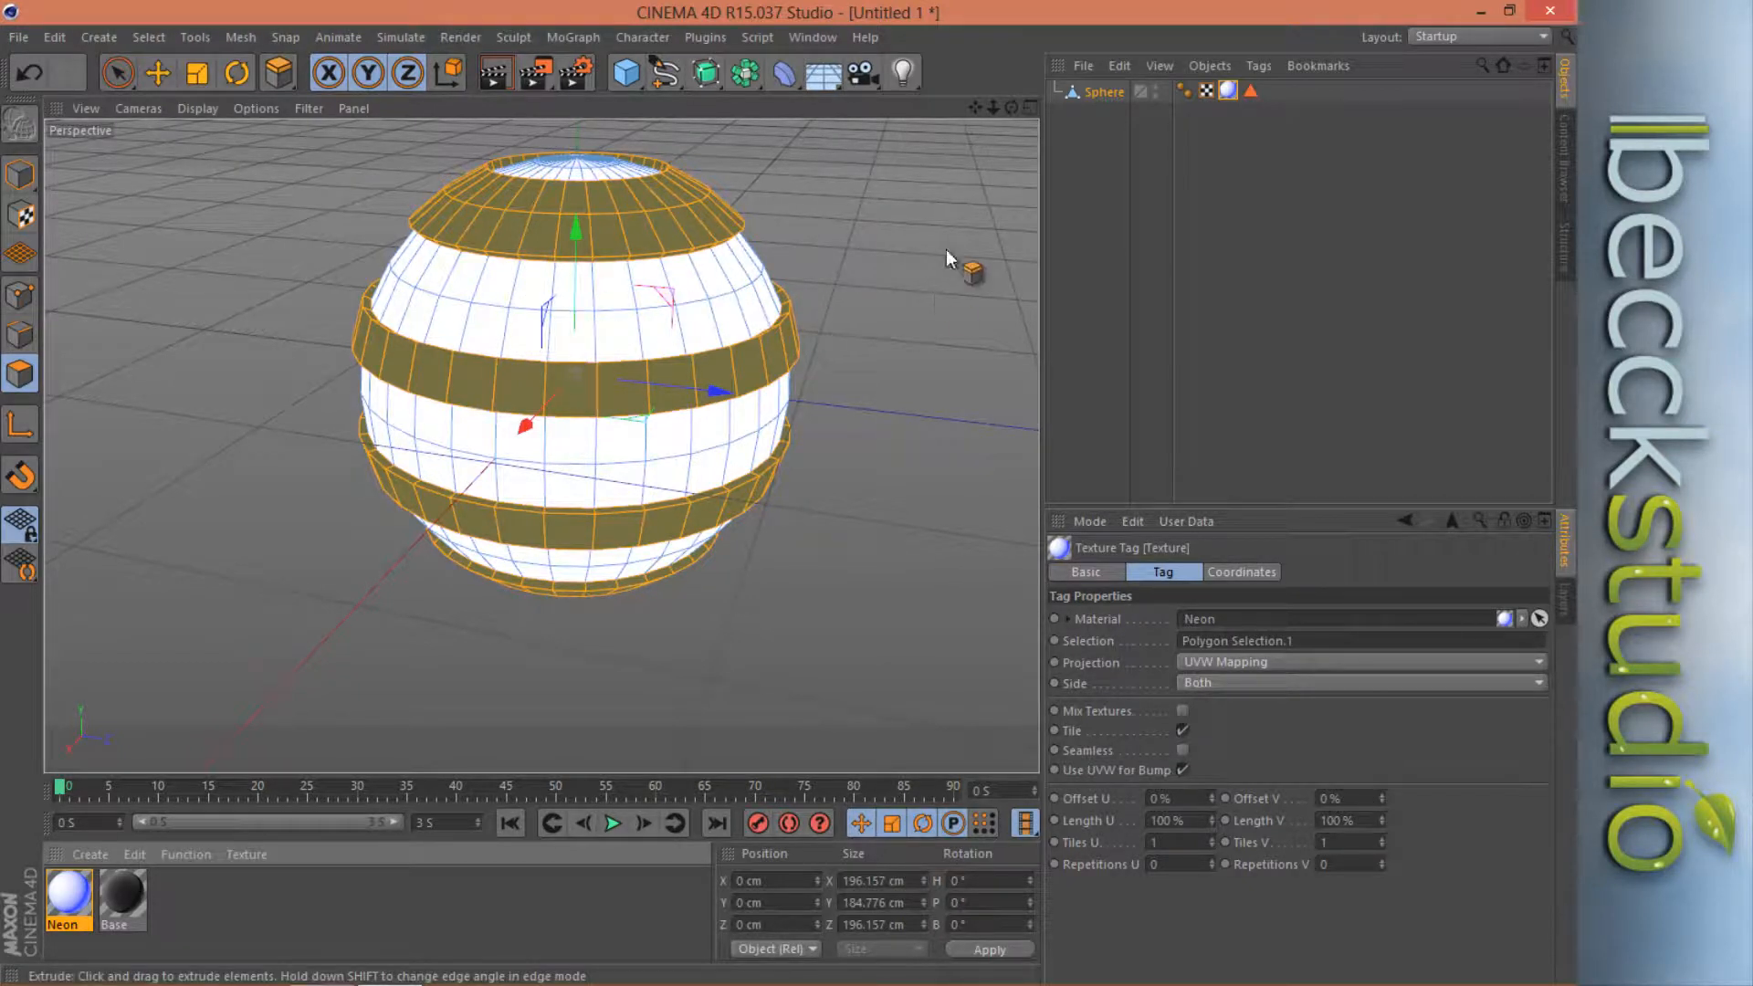
pyautogui.rightClick(121, 897)
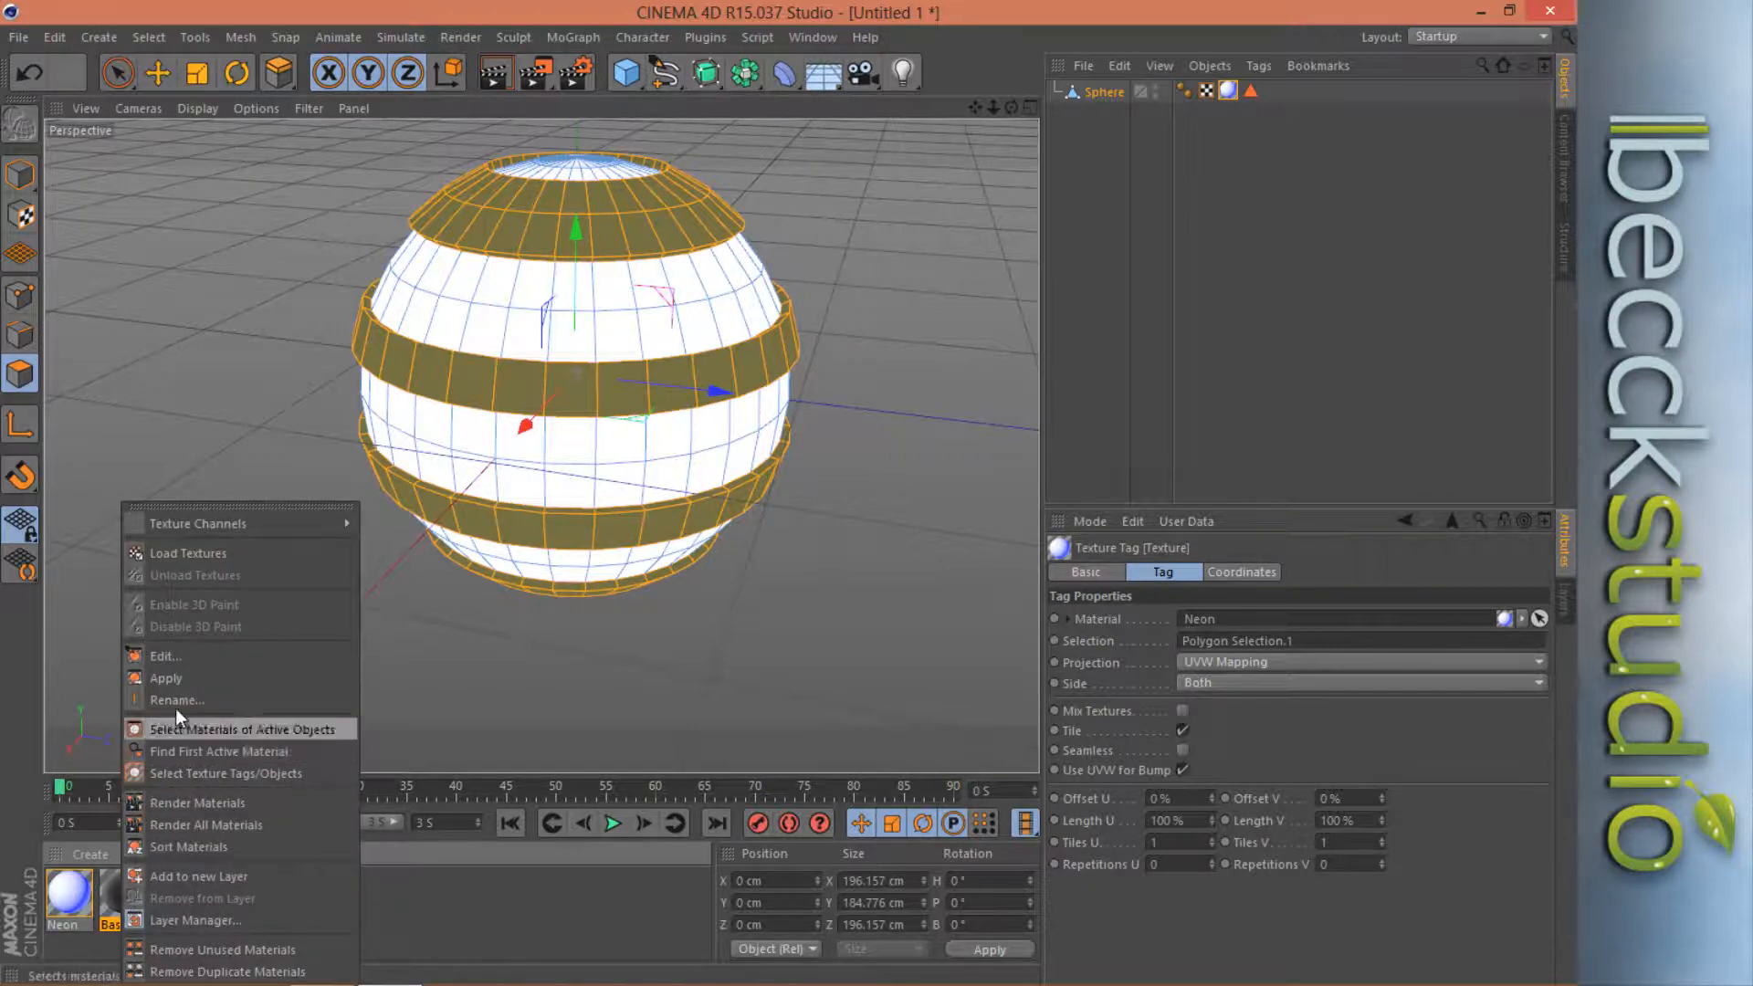
pyautogui.click(189, 680)
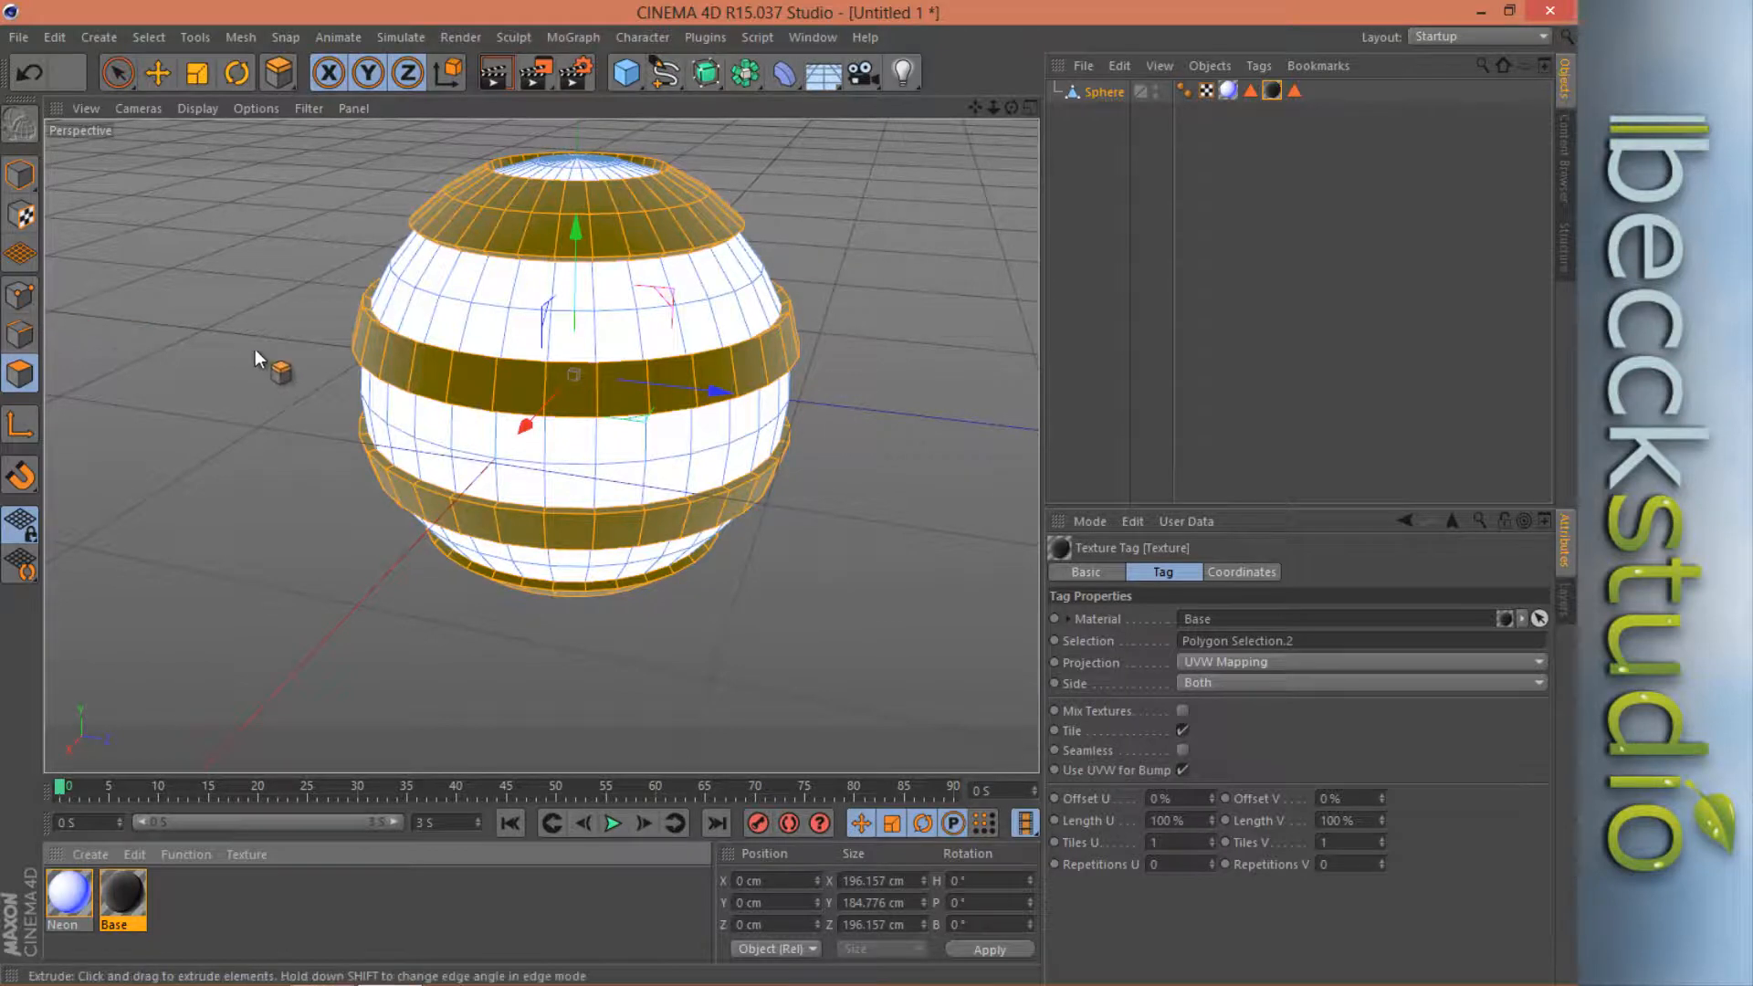
# Clear the polygon selection with Live Selection and render the perspective view as a preview.
pyautogui.click(117, 72)
pyautogui.click(134, 195)
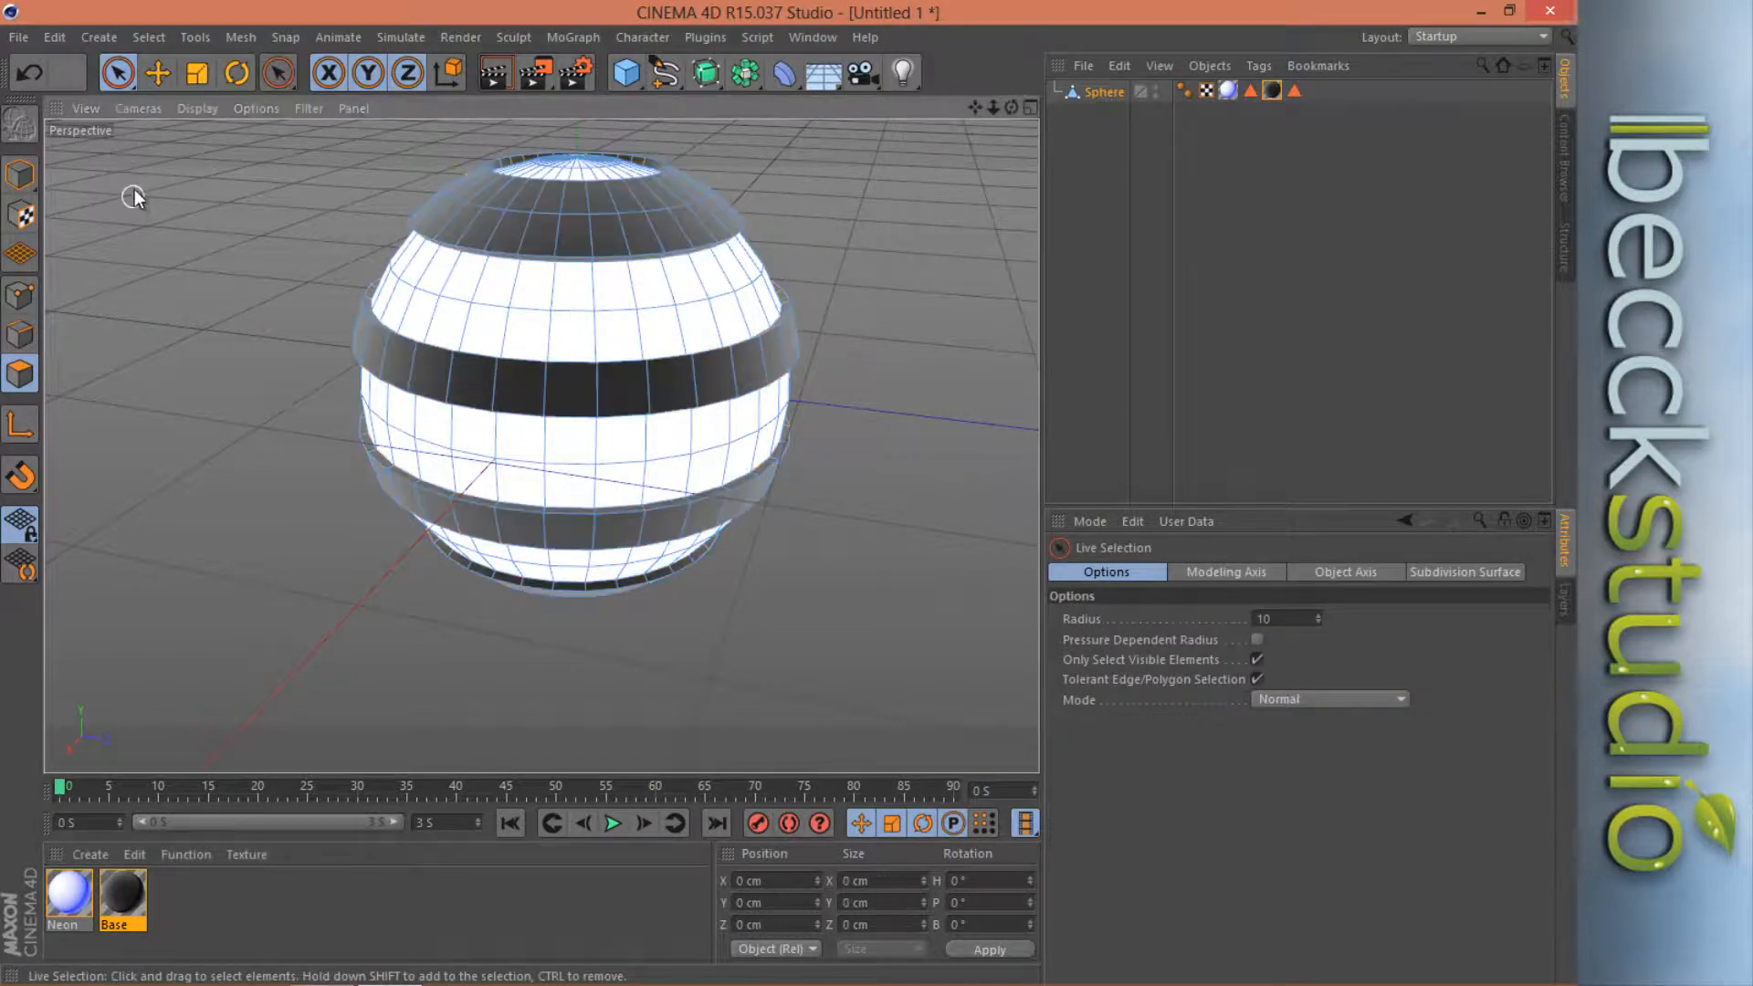
pyautogui.click(120, 78)
pyautogui.click(495, 78)
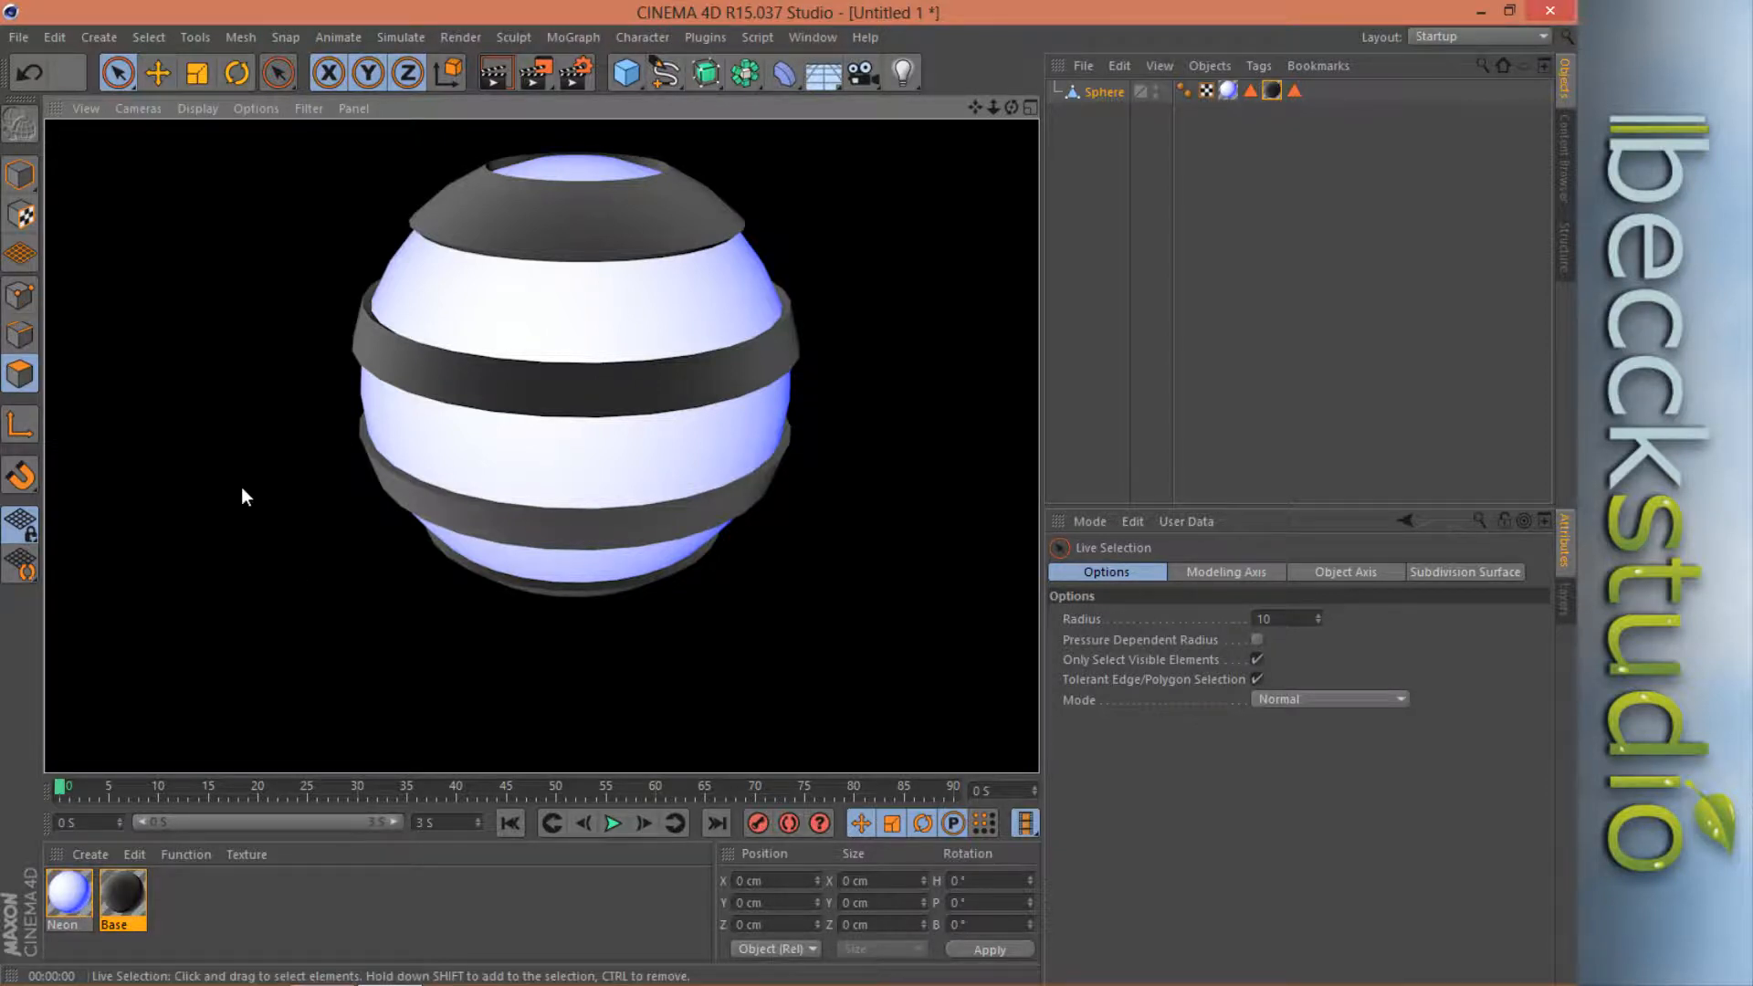
# Review the Neon material's Color and Luminance channel settings.
pyautogui.doubleClick(70, 897)
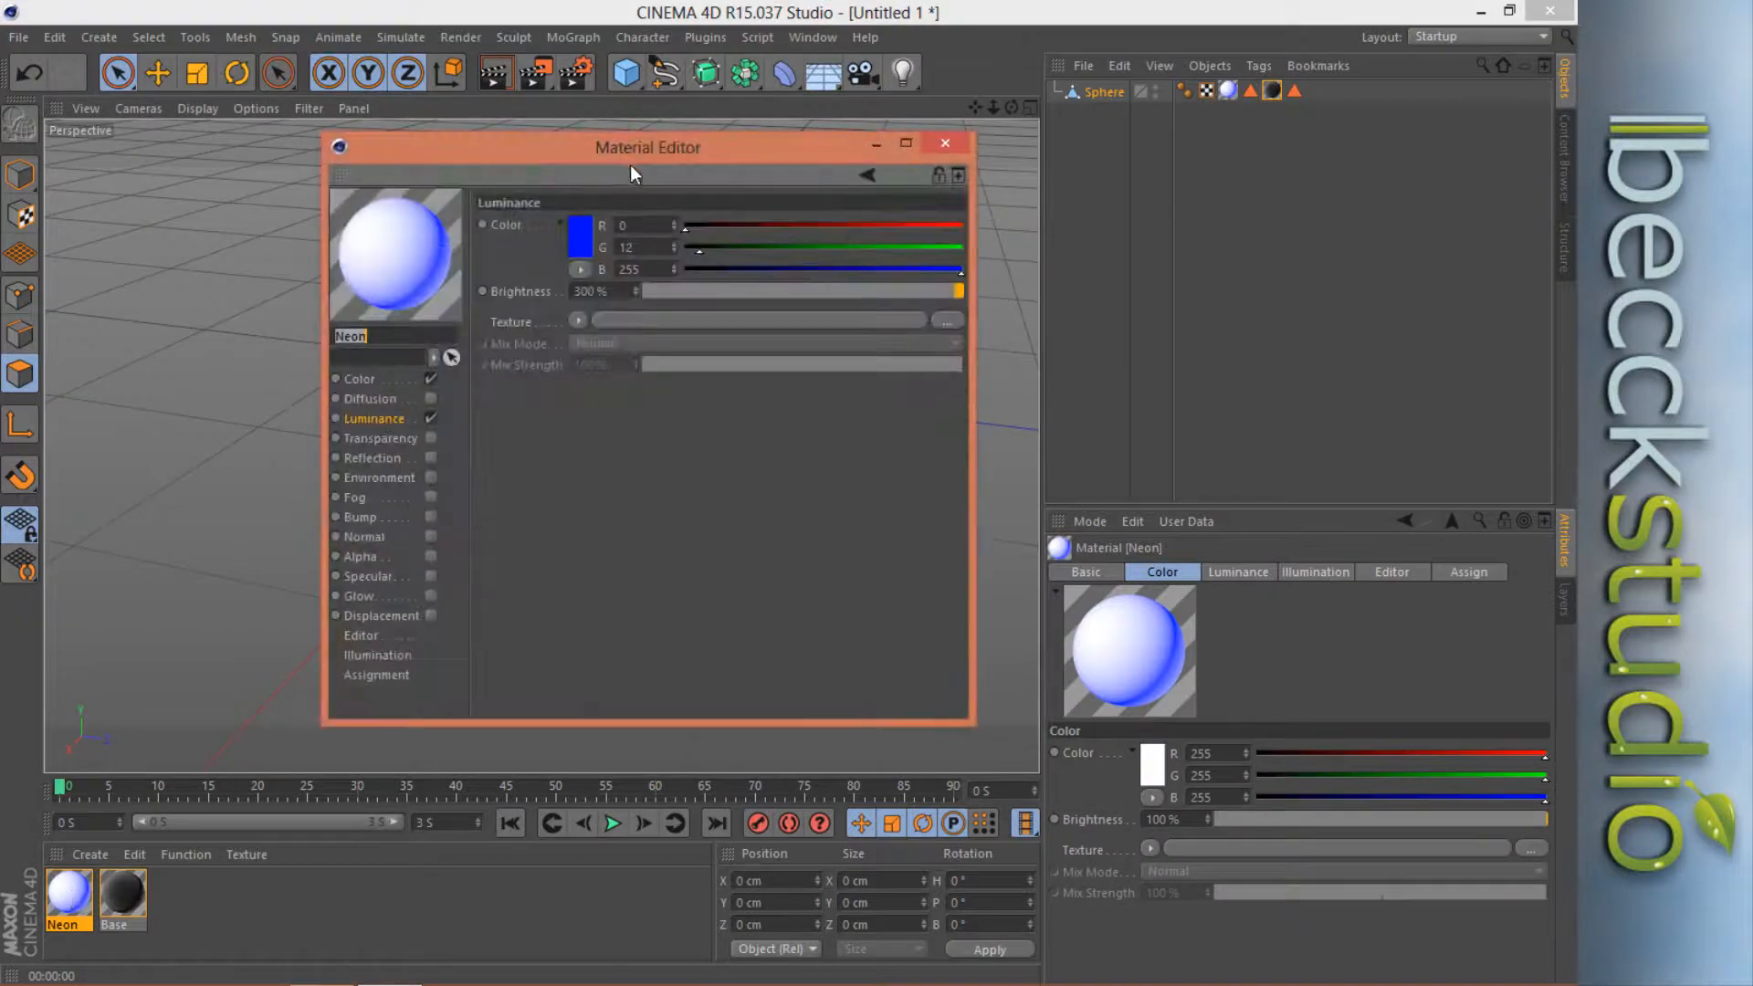
pyautogui.moveTo(631, 167); pyautogui.dragTo(763, 187)
pyautogui.click(505, 401)
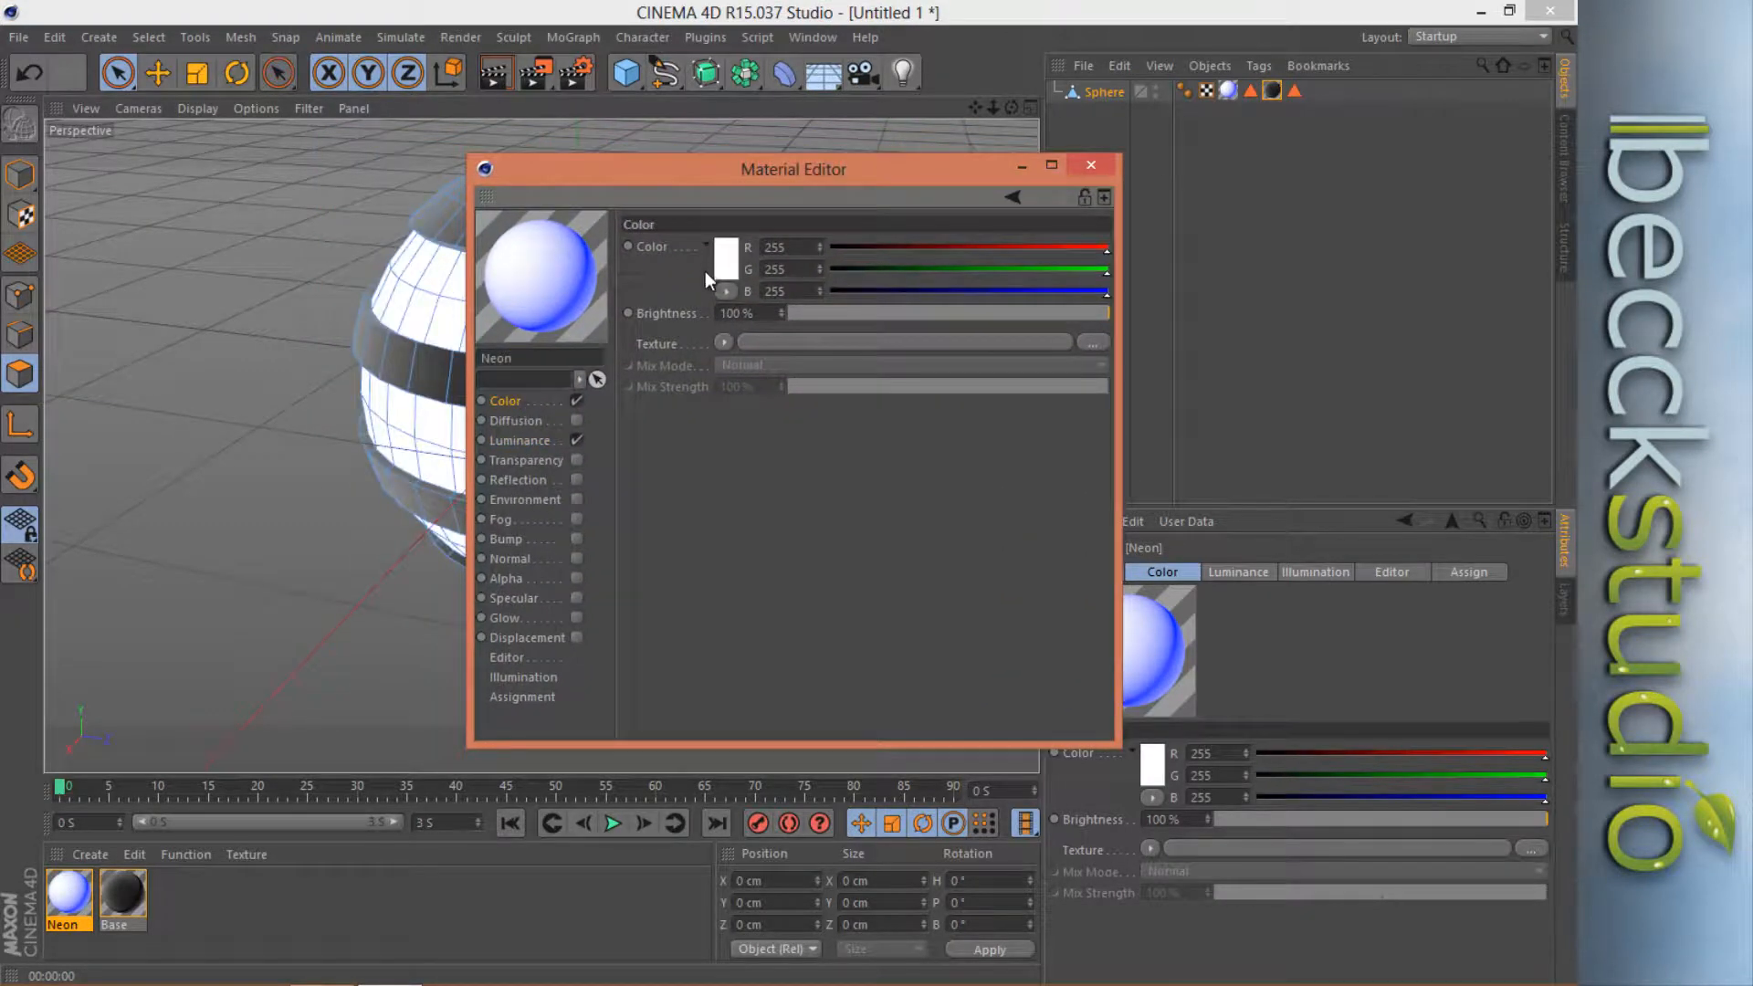
pyautogui.click(520, 441)
pyautogui.click(1092, 166)
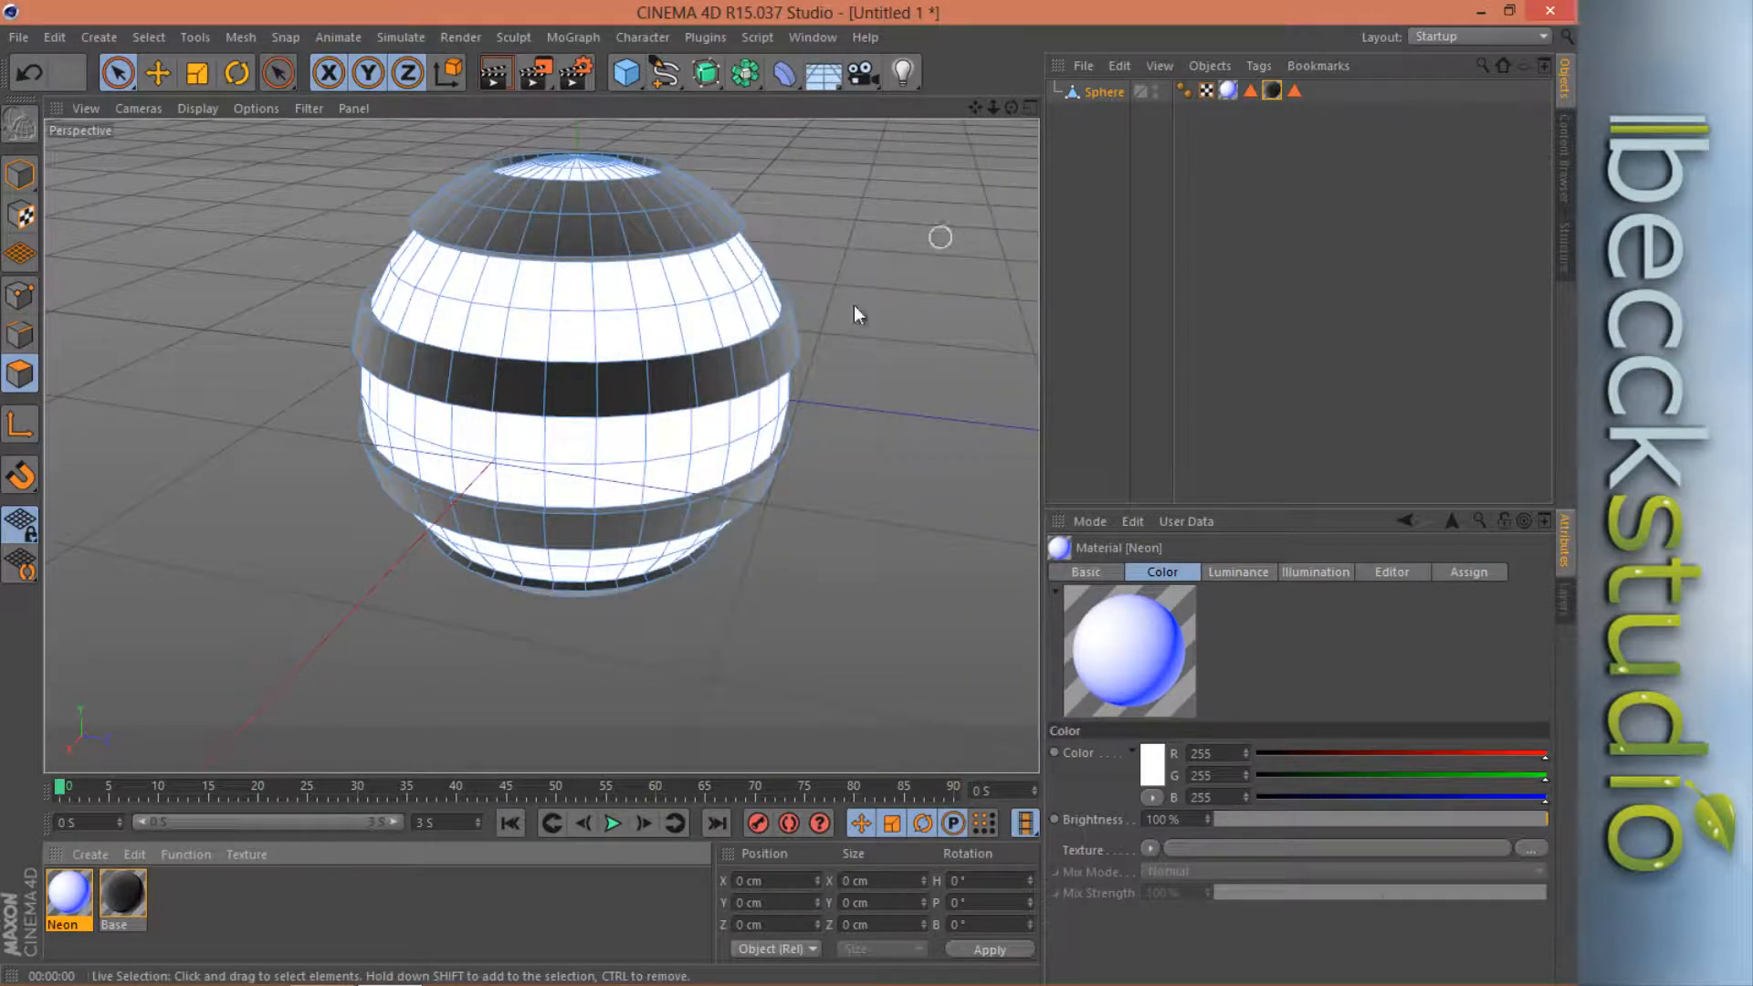
pyautogui.press('d')
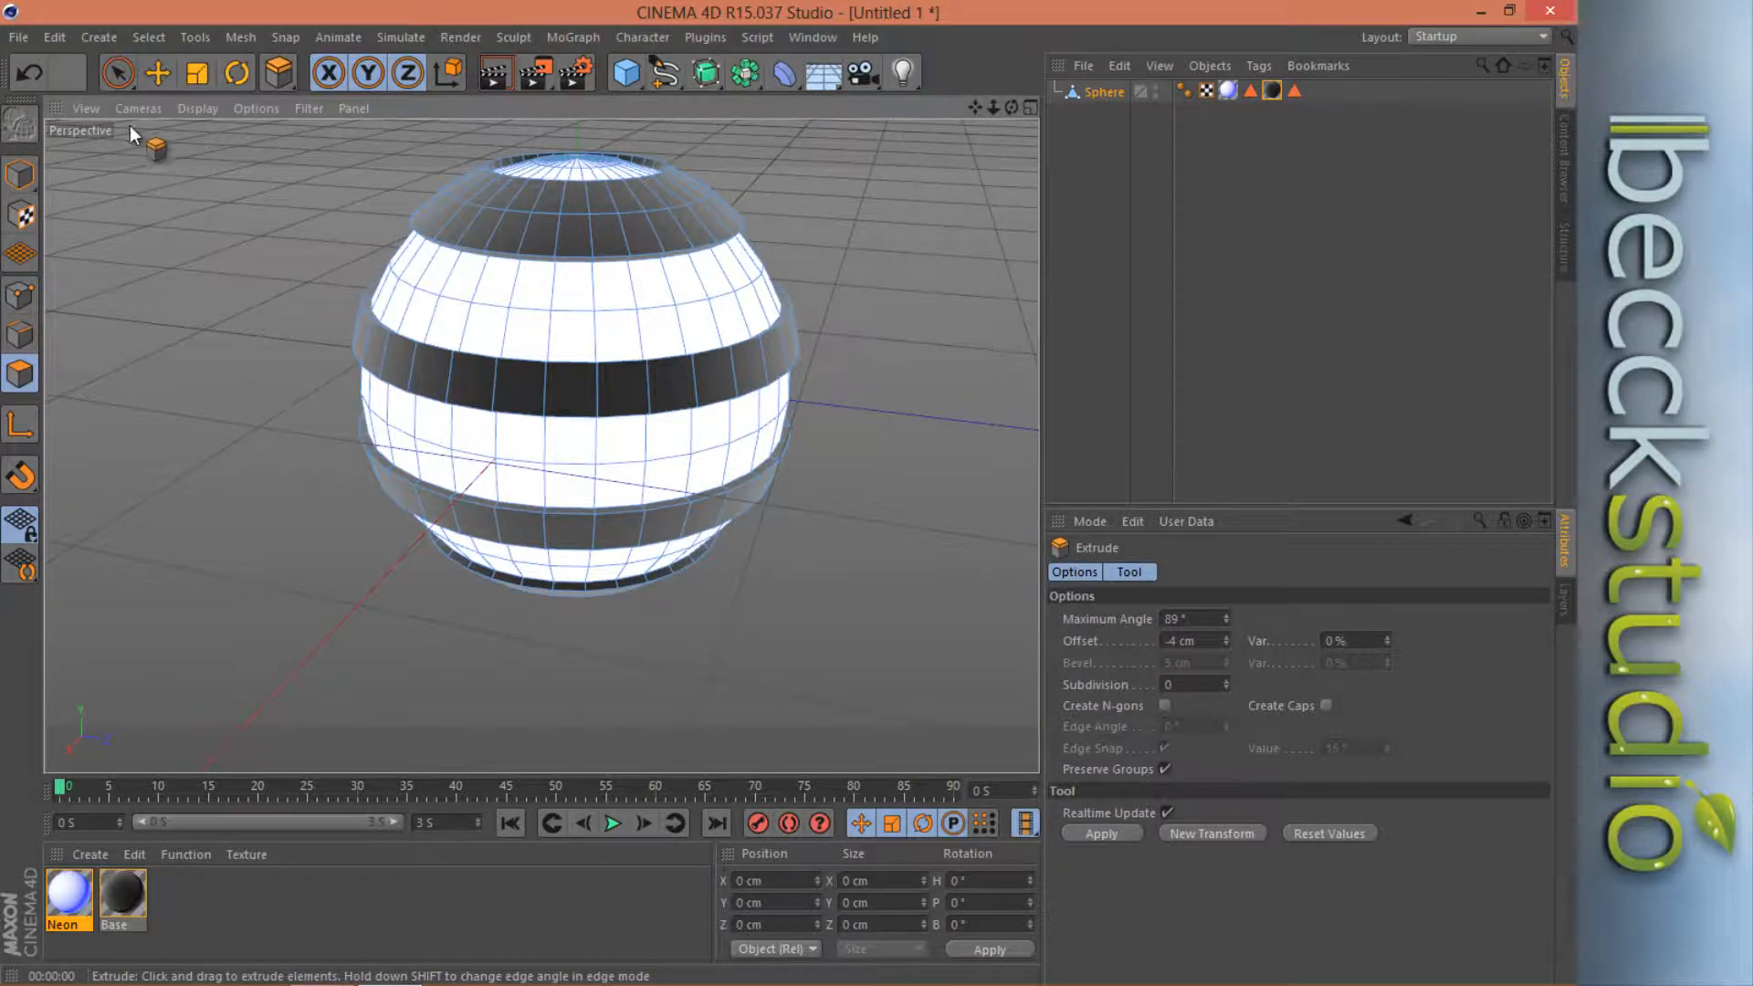
pyautogui.click(123, 85)
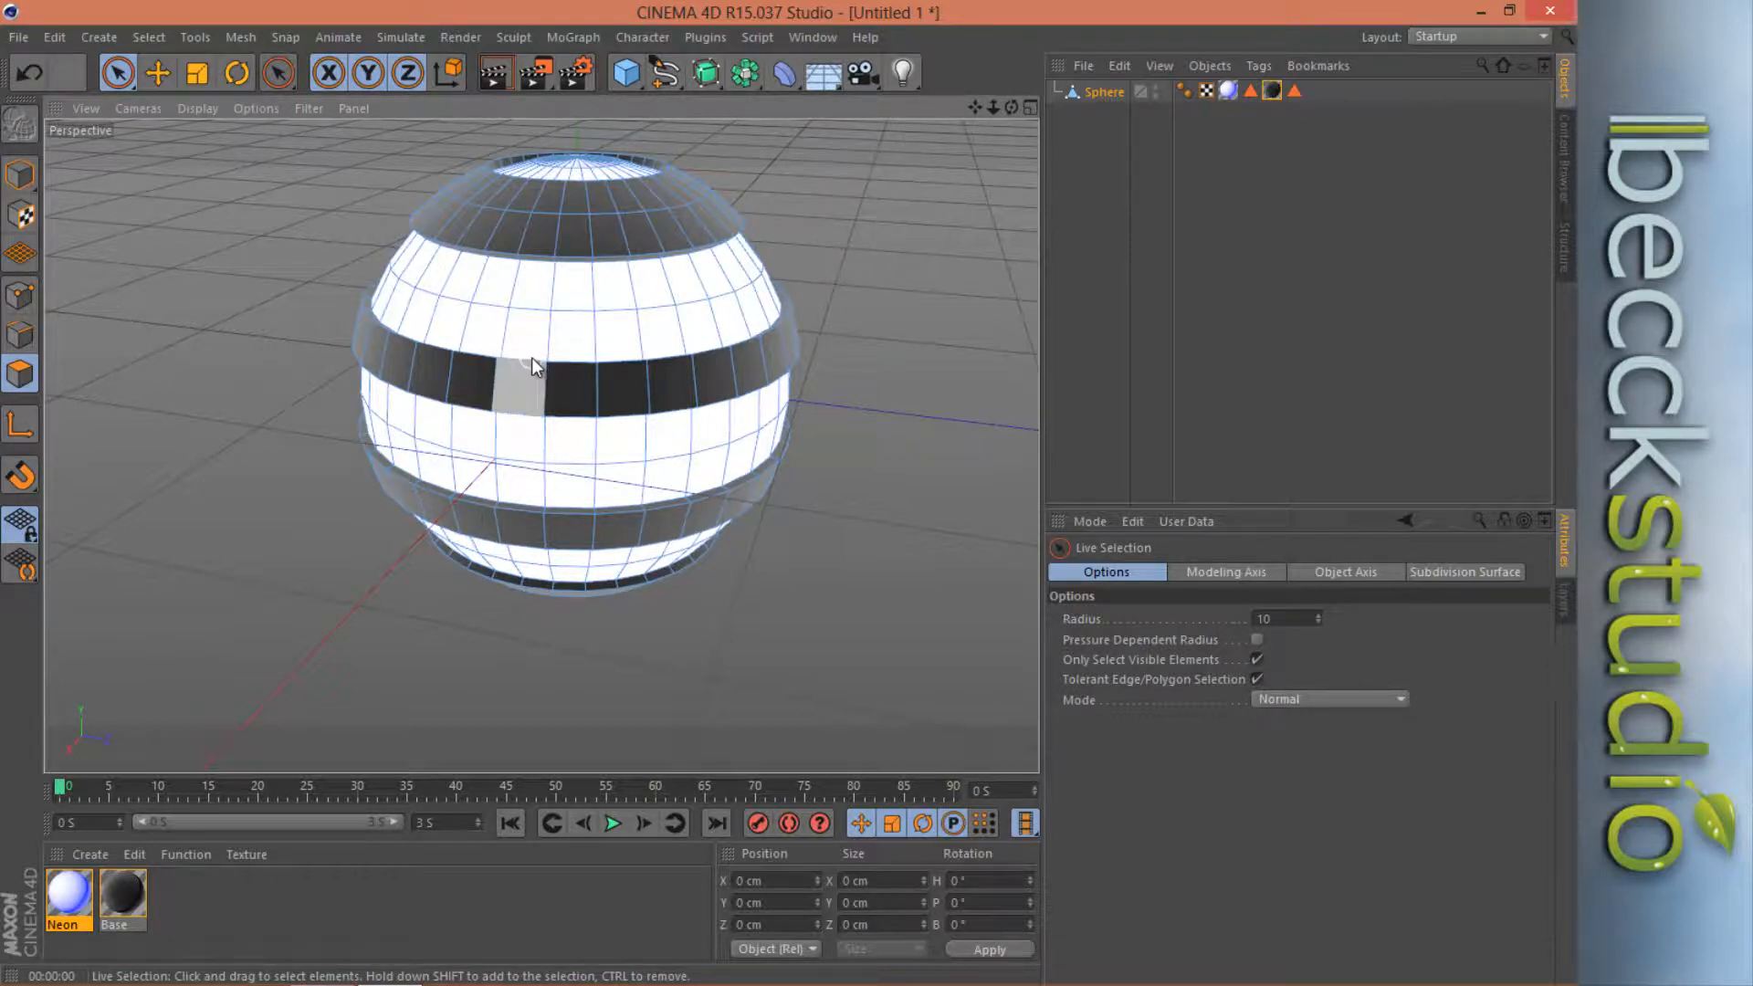
# Add a Floor object to the scene and select the Sphere.
pyautogui.click(831, 82)
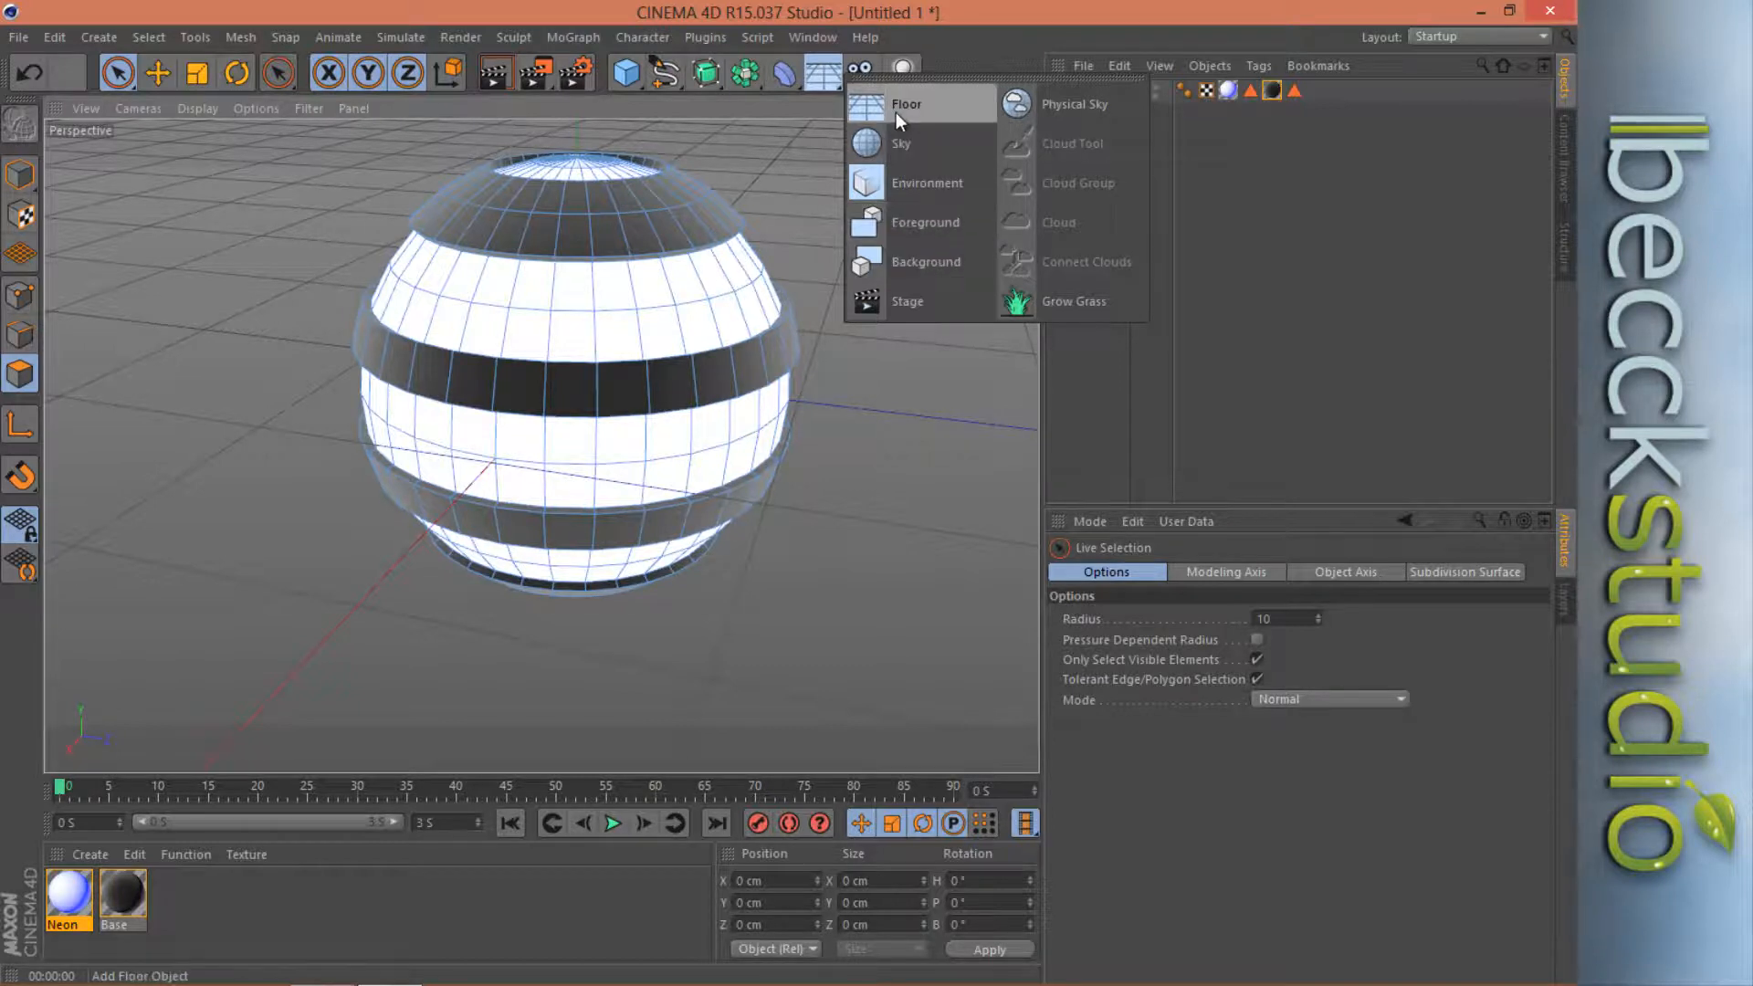
pyautogui.click(895, 112)
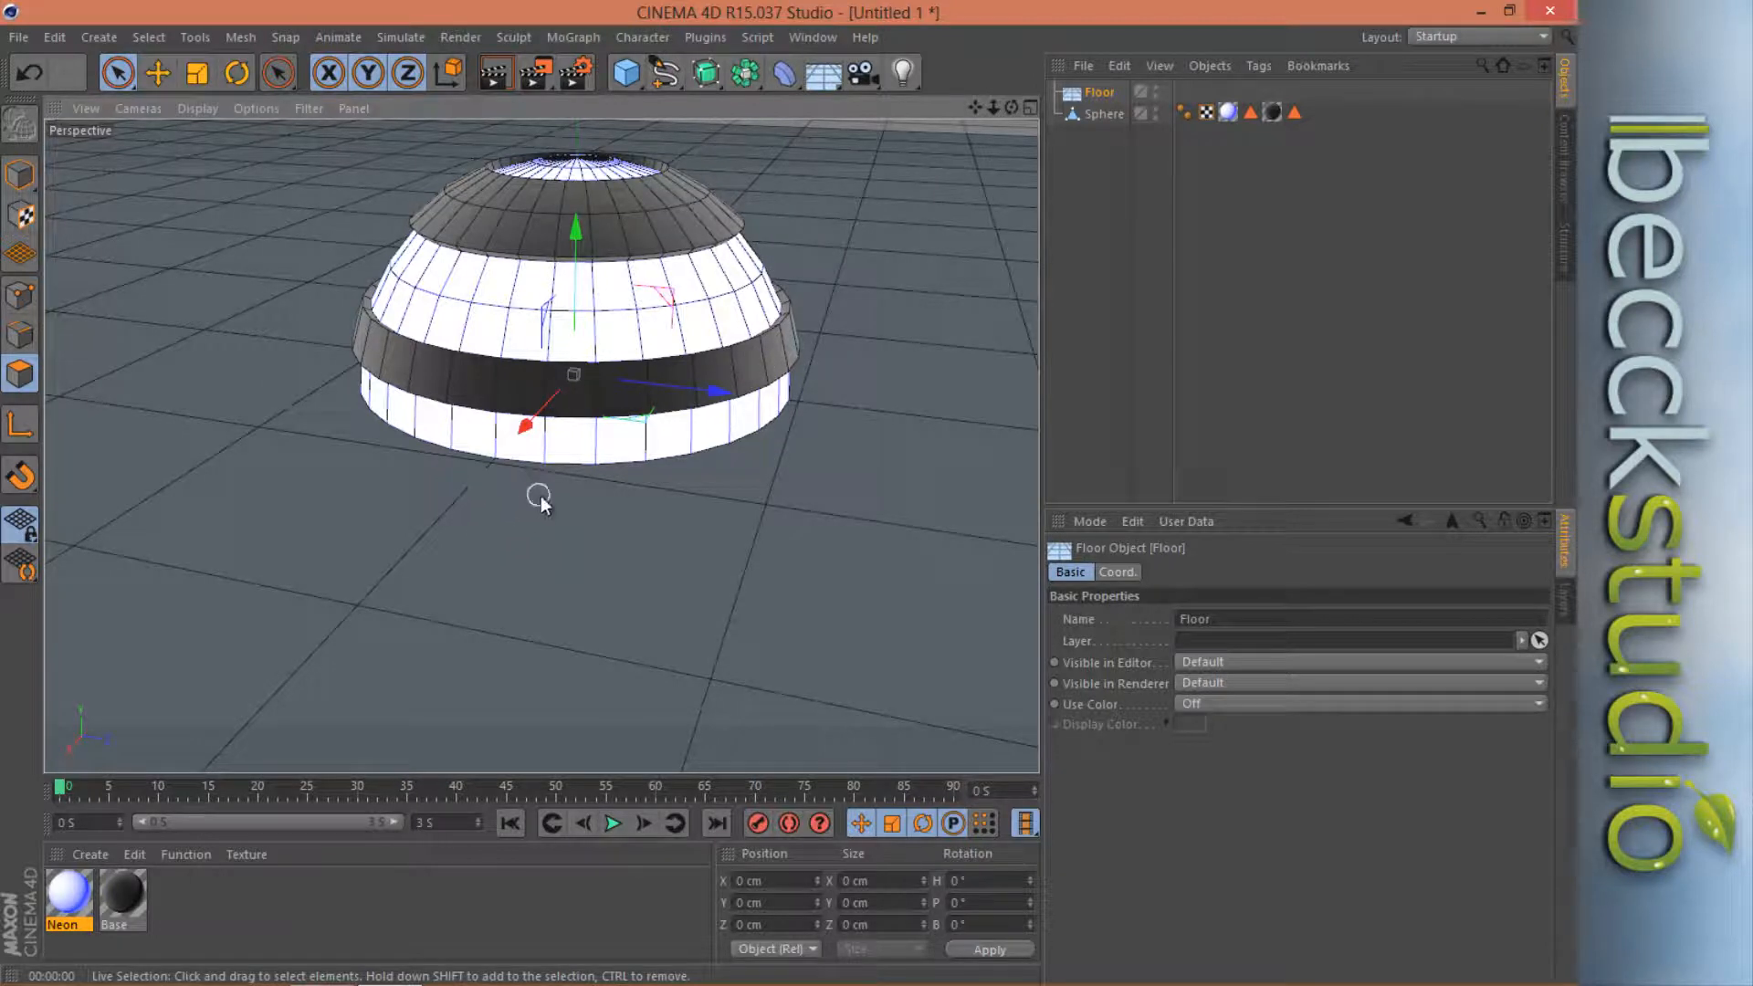
pyautogui.moveTo(993, 107); pyautogui.dragTo(790, 496)
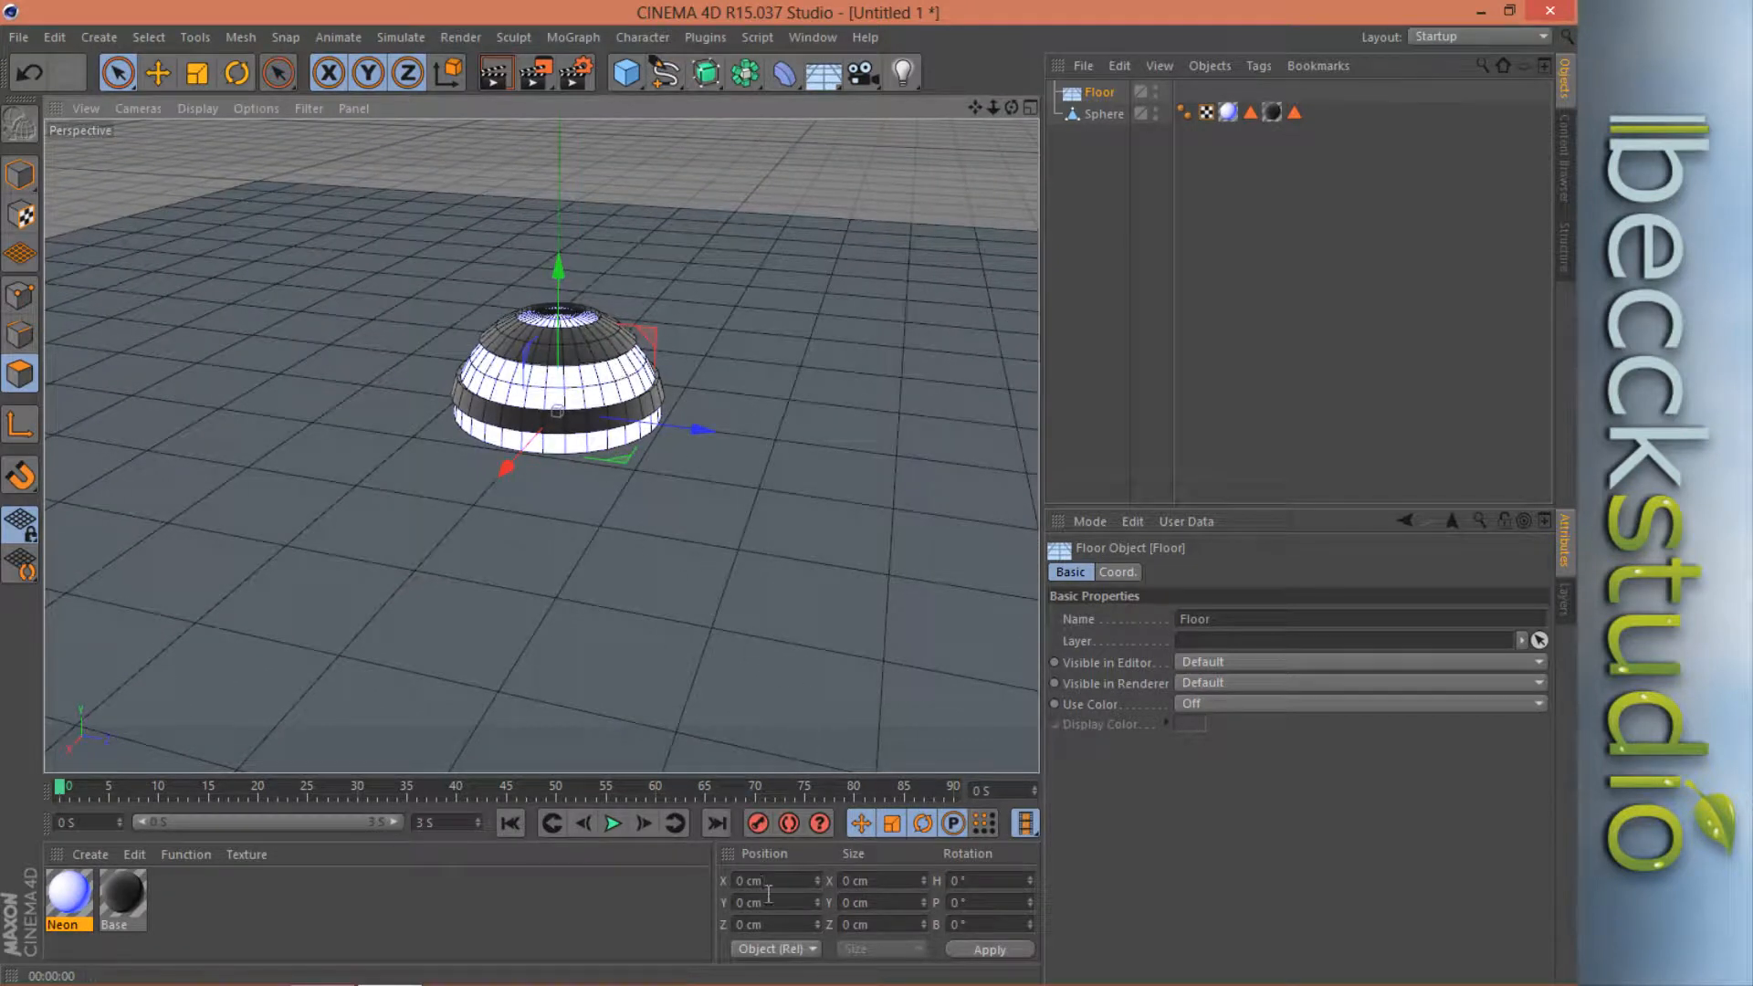
pyautogui.click(1100, 116)
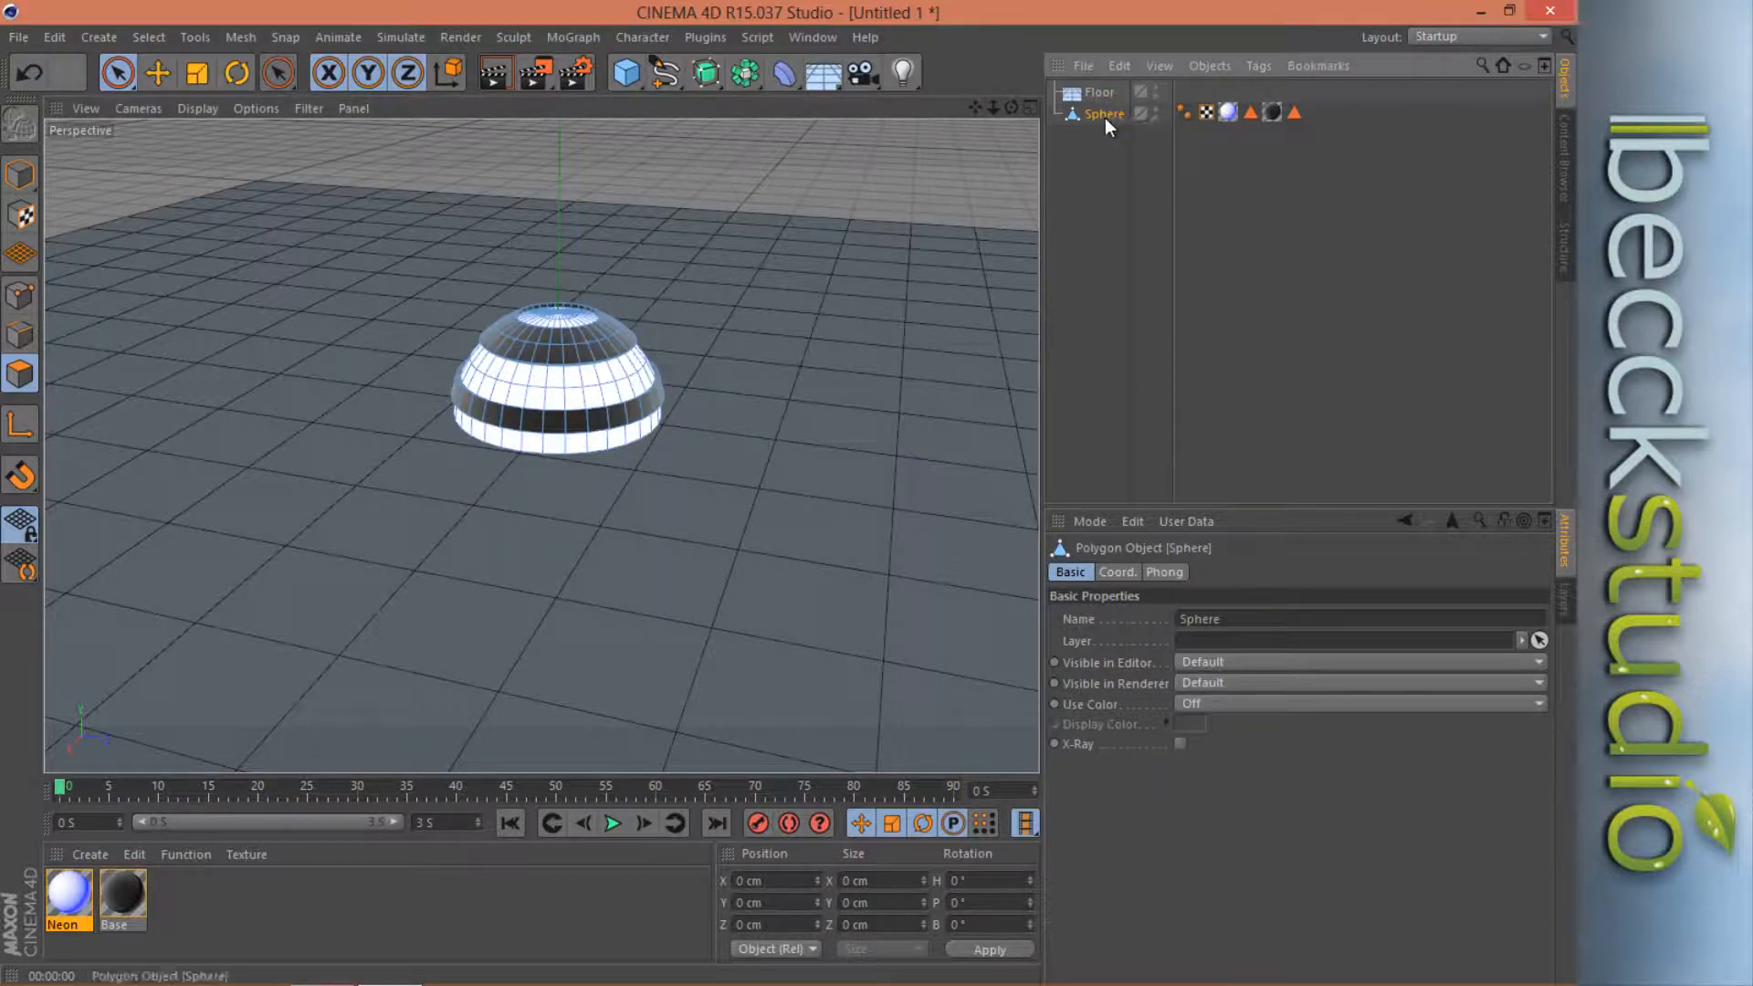
# Try to set the Sphere's Y position to 120 cm while still in polygon mode.
pyautogui.click(769, 907)
pyautogui.doubleClick(770, 906)
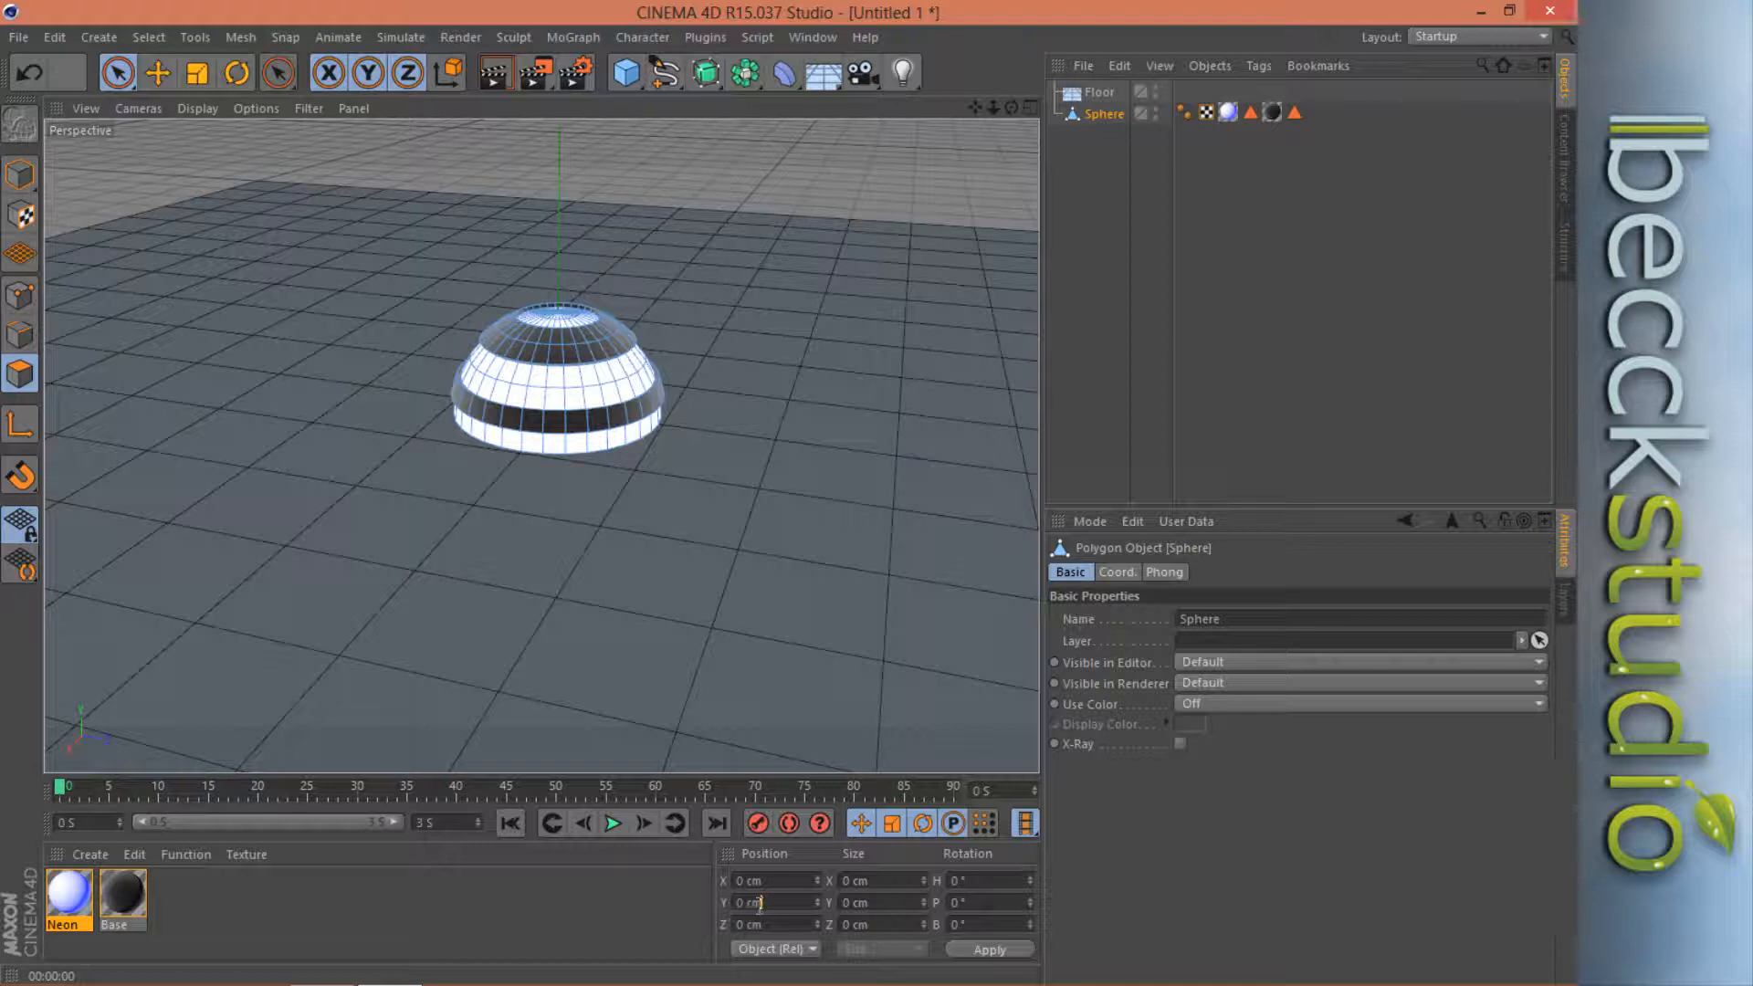
pyautogui.click(119, 73)
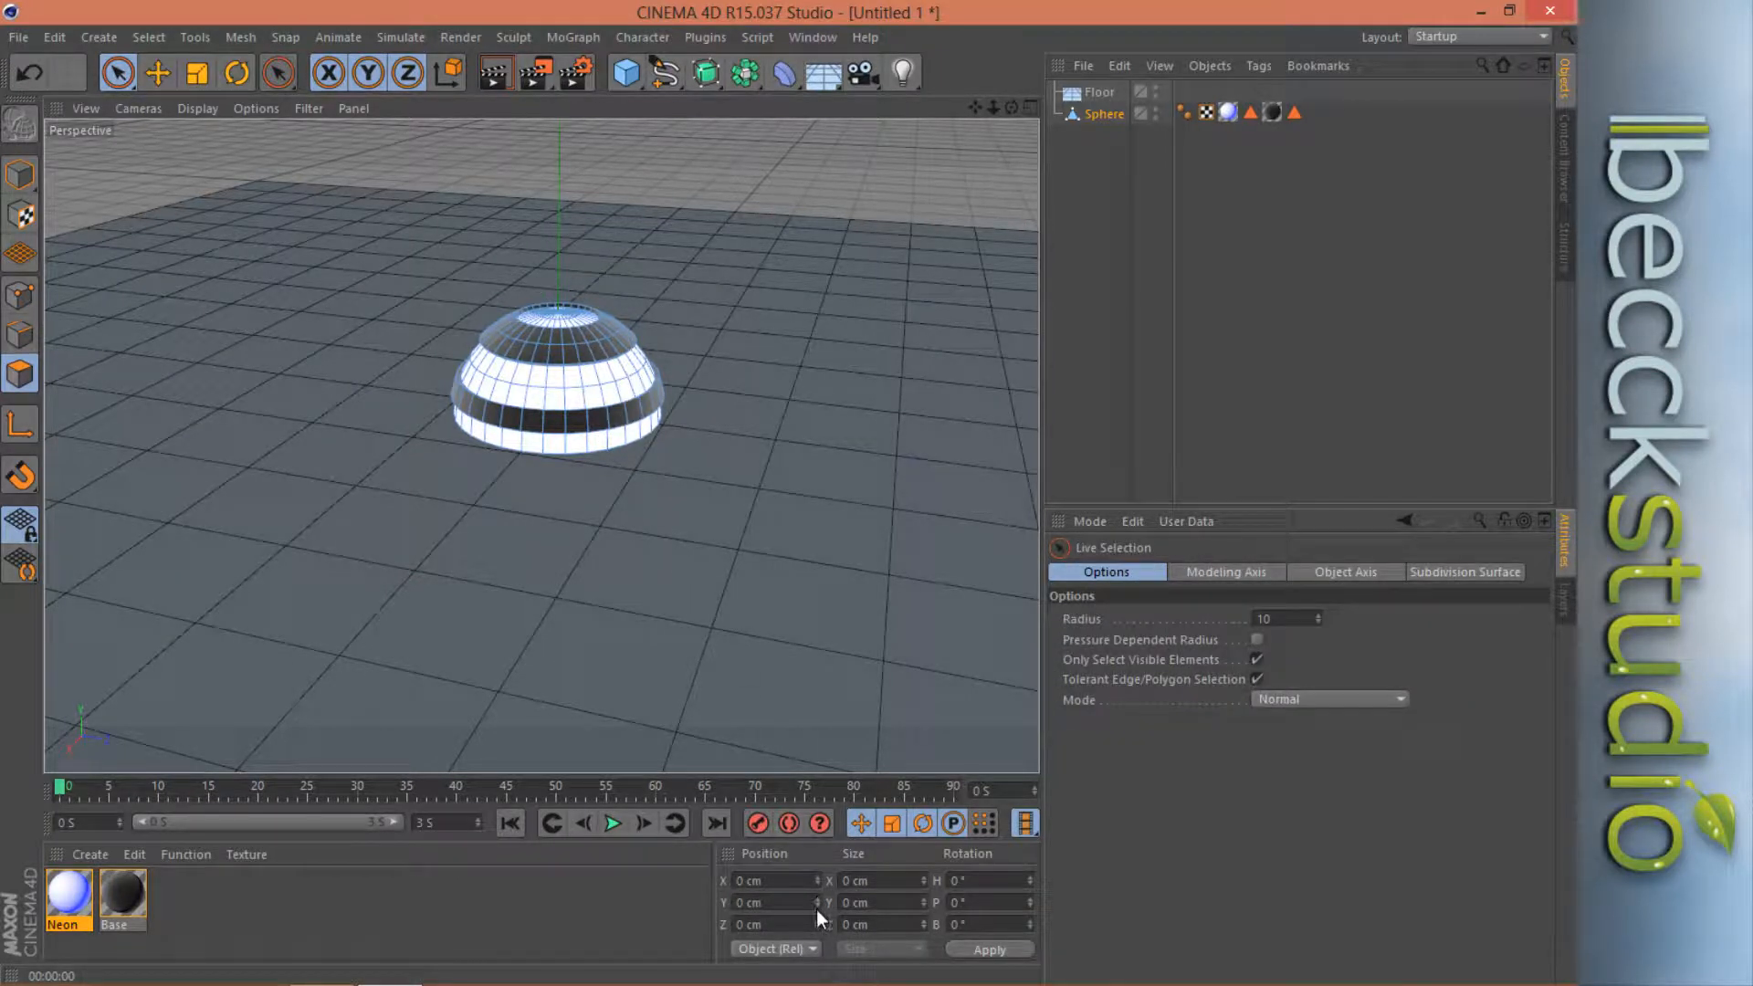
pyautogui.doubleClick(762, 902)
pyautogui.write('120')
pyautogui.press('Return')
pyautogui.click(1107, 125)
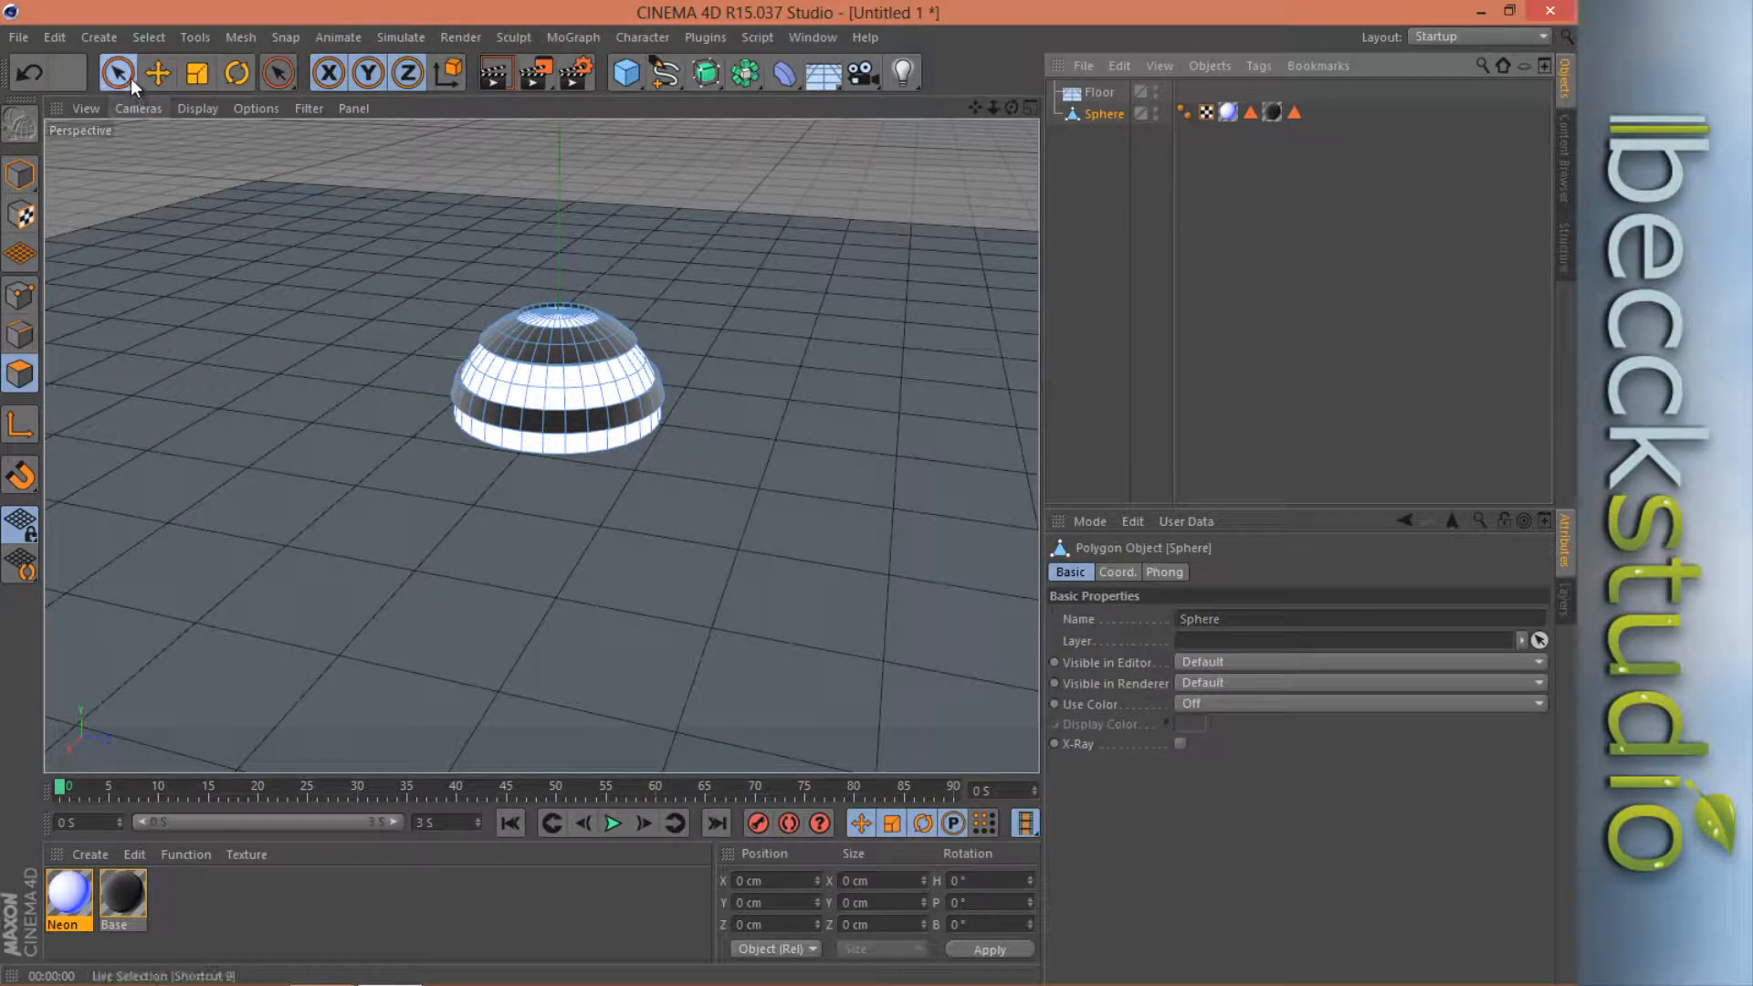
# Switch to Model mode with the Move tool and set the Sphere's Y position to 120 cm.
pyautogui.moveTo(129, 75); pyautogui.dragTo(175, 102)
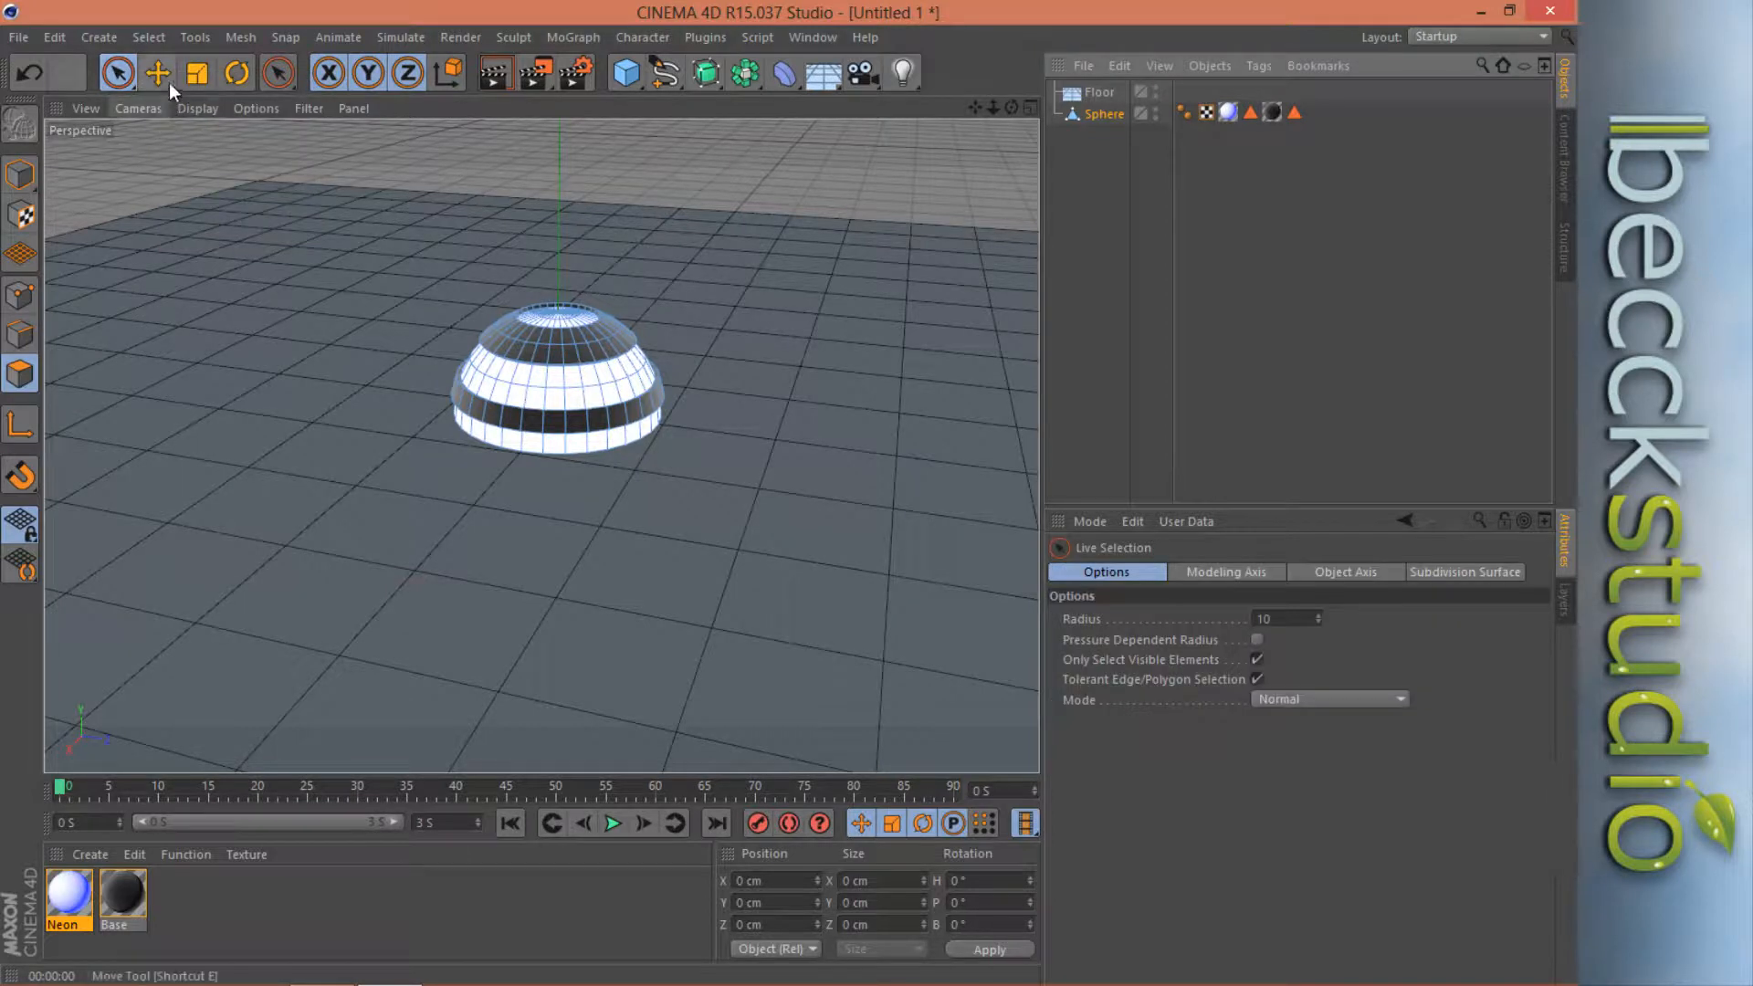
pyautogui.click(163, 77)
pyautogui.moveTo(36, 183); pyautogui.dragTo(69, 241)
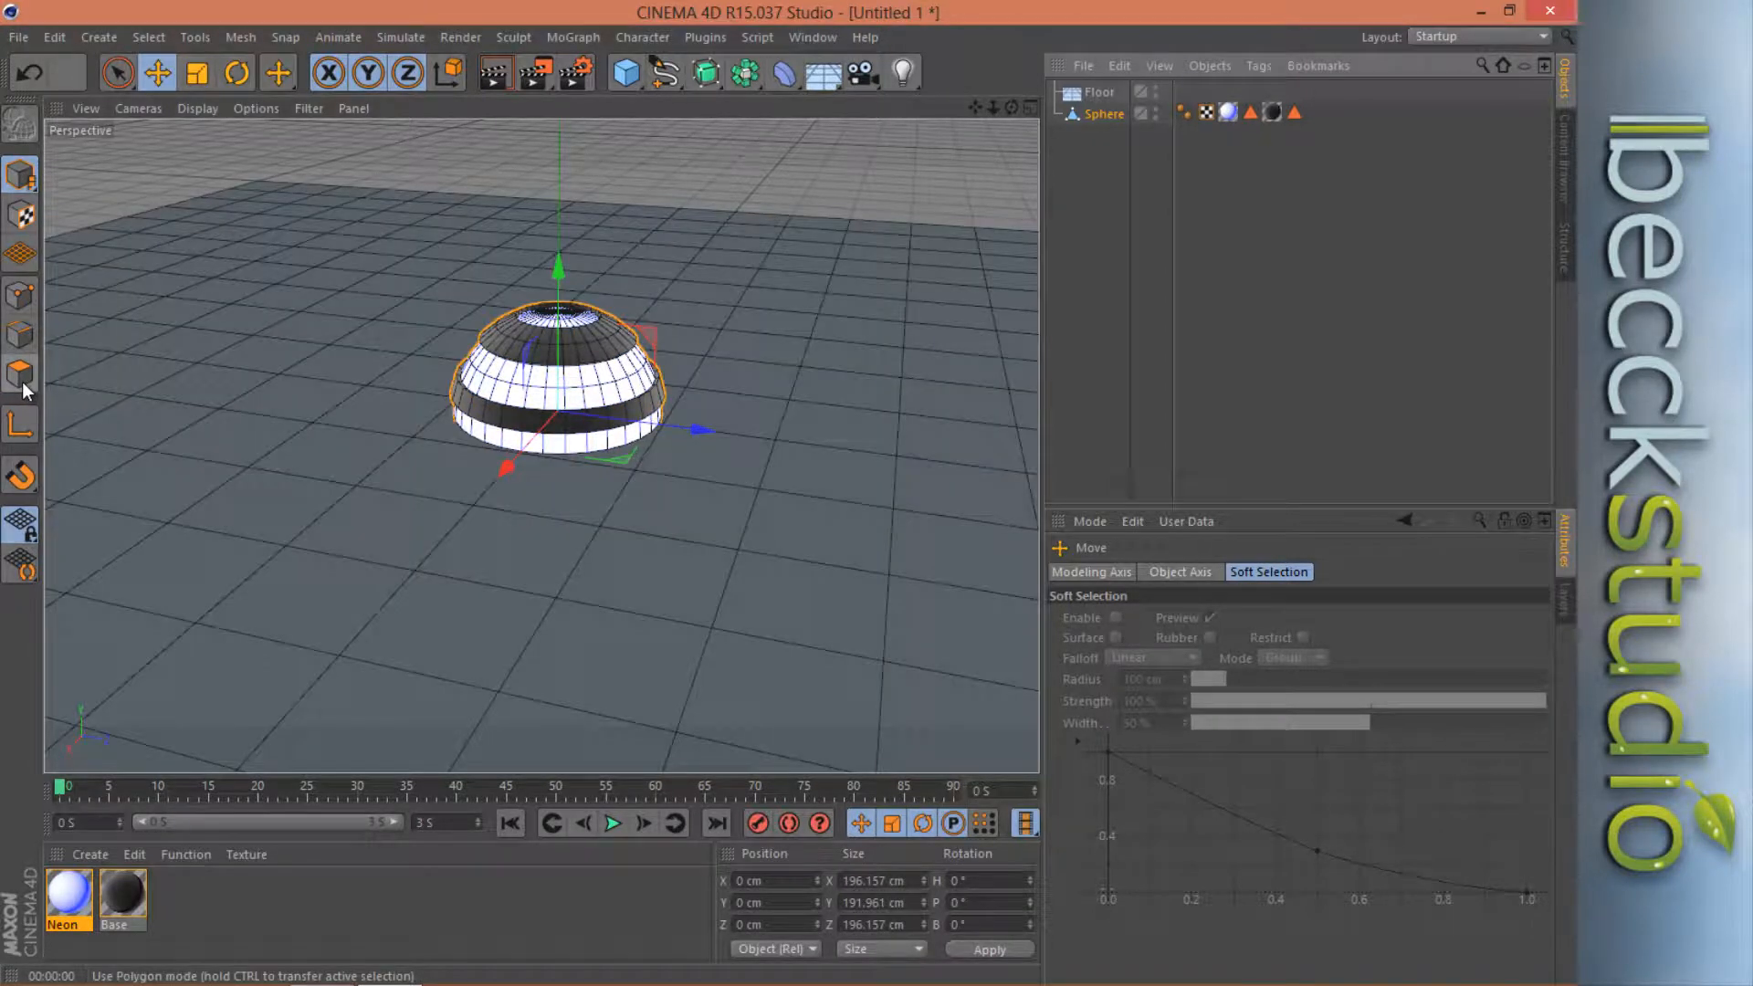
pyautogui.moveTo(22, 176); pyautogui.dragTo(114, 205)
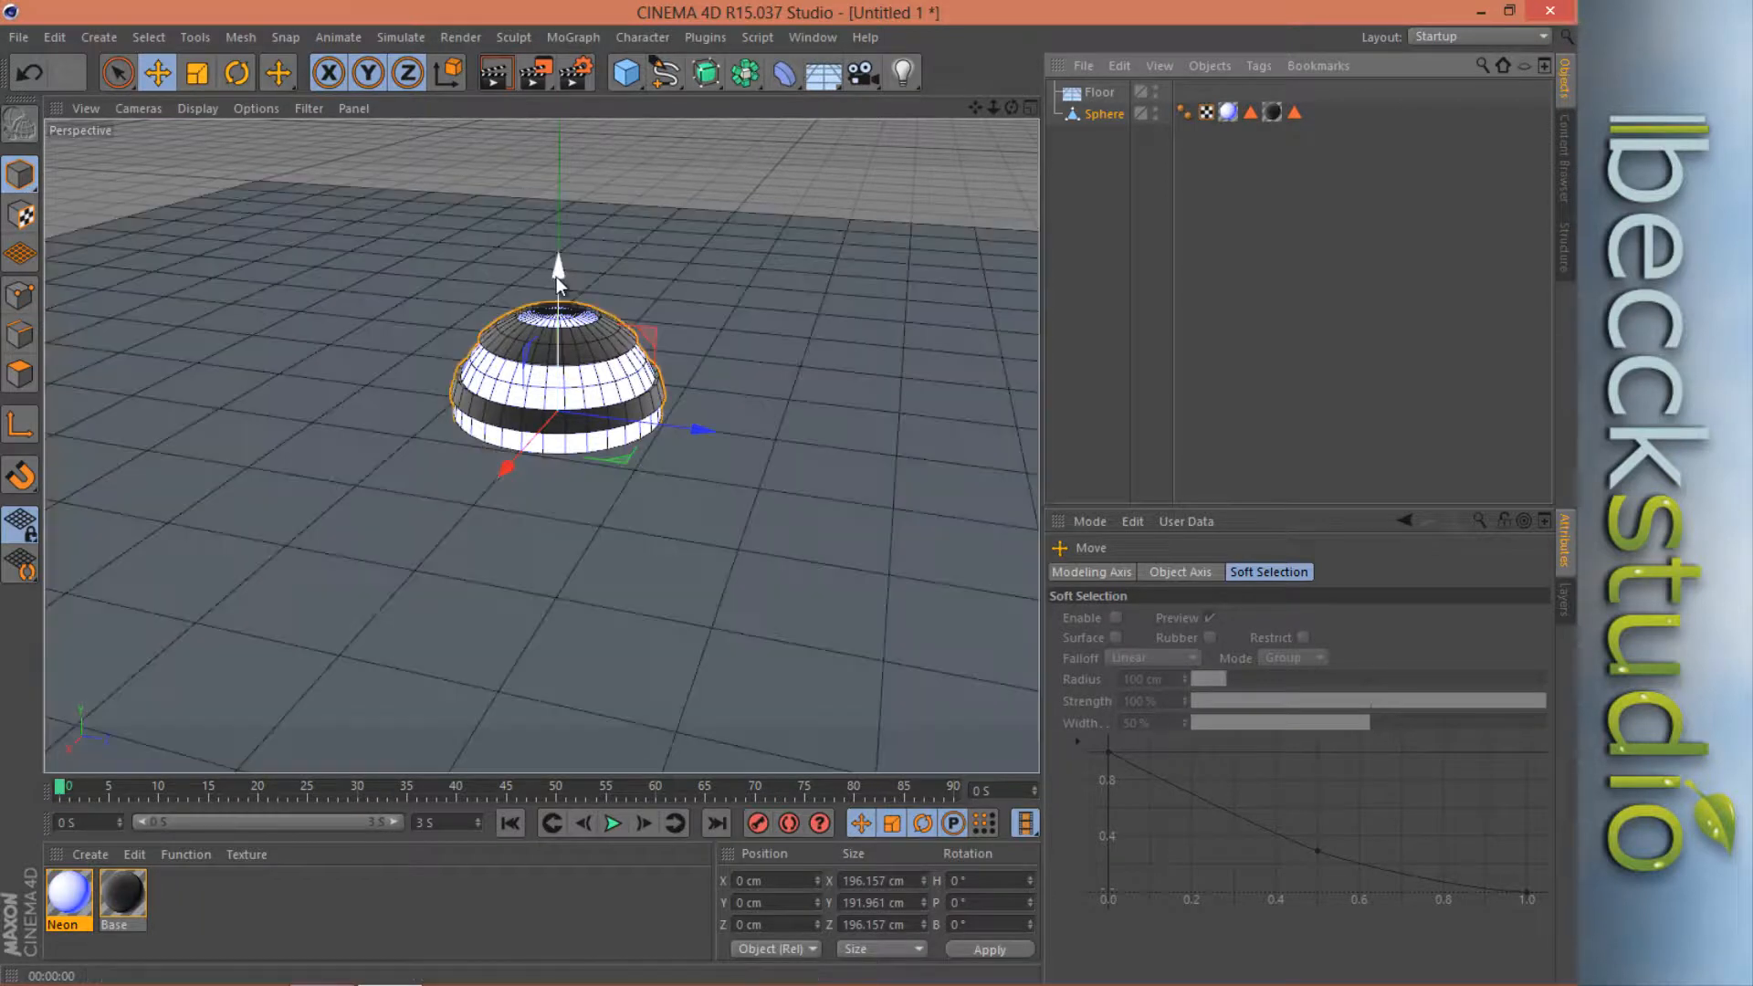
pyautogui.moveTo(556, 277); pyautogui.dragTo(555, 151)
pyautogui.hotkey('ctrl', 'z')
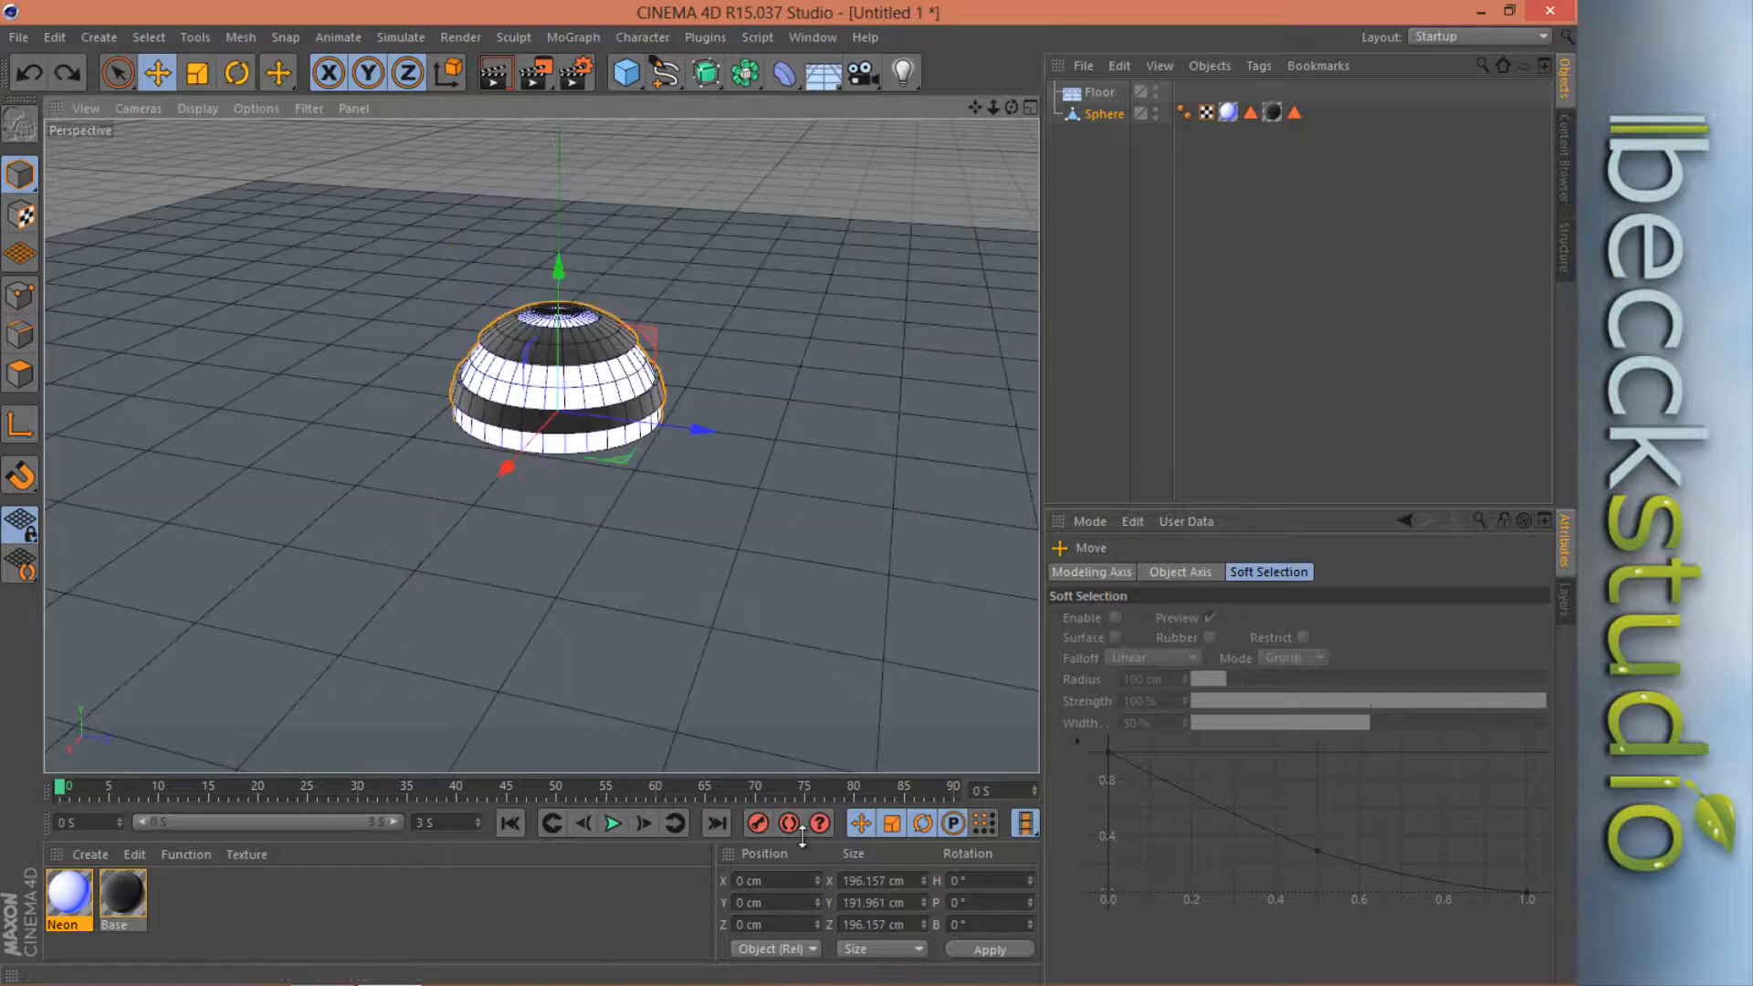
pyautogui.click(756, 902)
pyautogui.write('12')
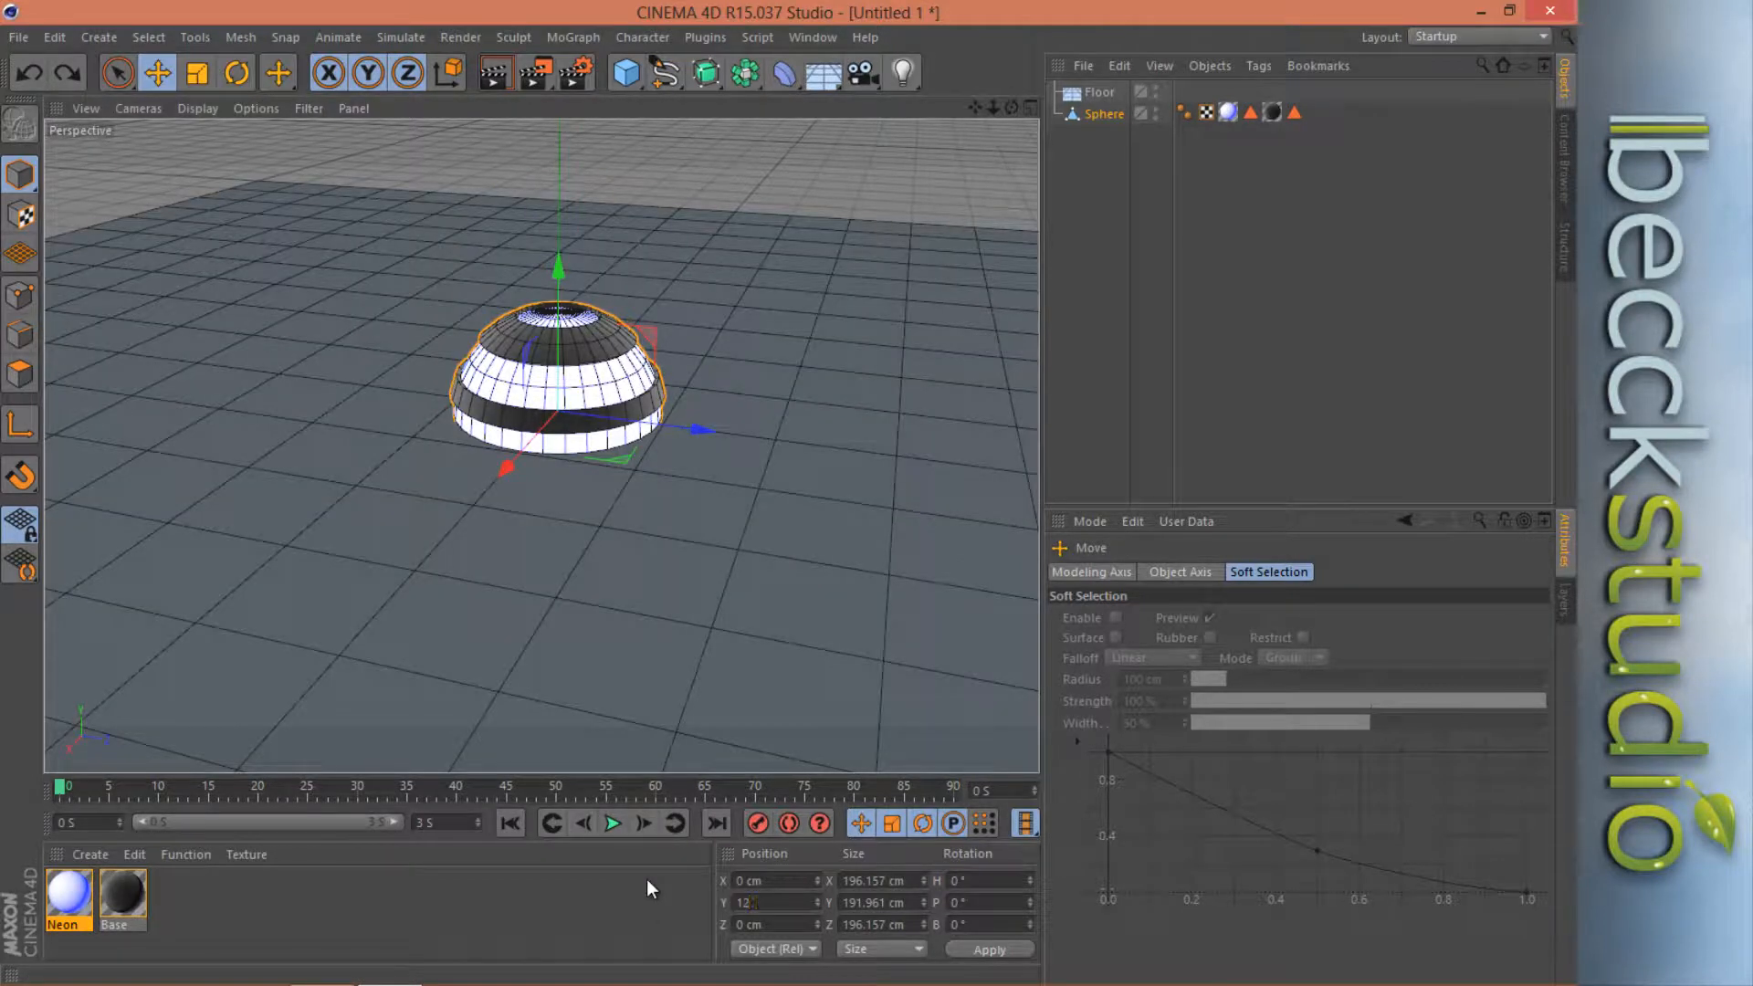
pyautogui.write('0')
pyautogui.press('Return')
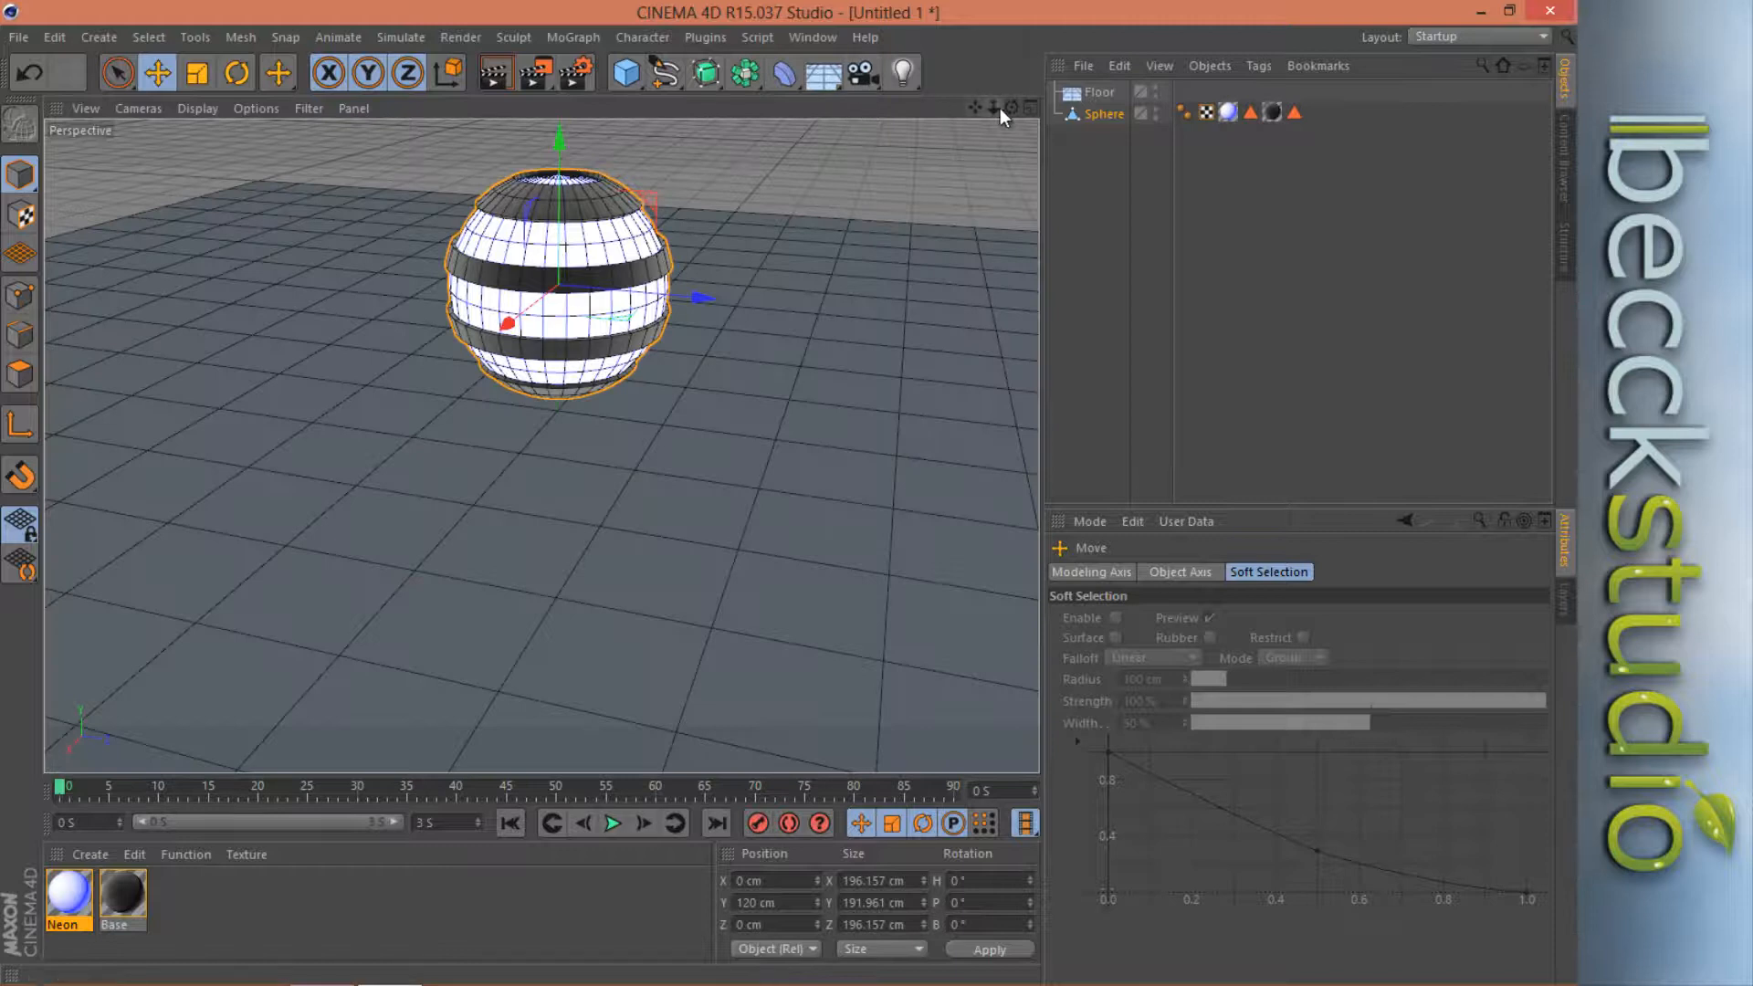
# Render a preview of the raised sphere above the floor from a lower viewing angle.
pyautogui.moveTo(1011, 108); pyautogui.dragTo(789, 493)
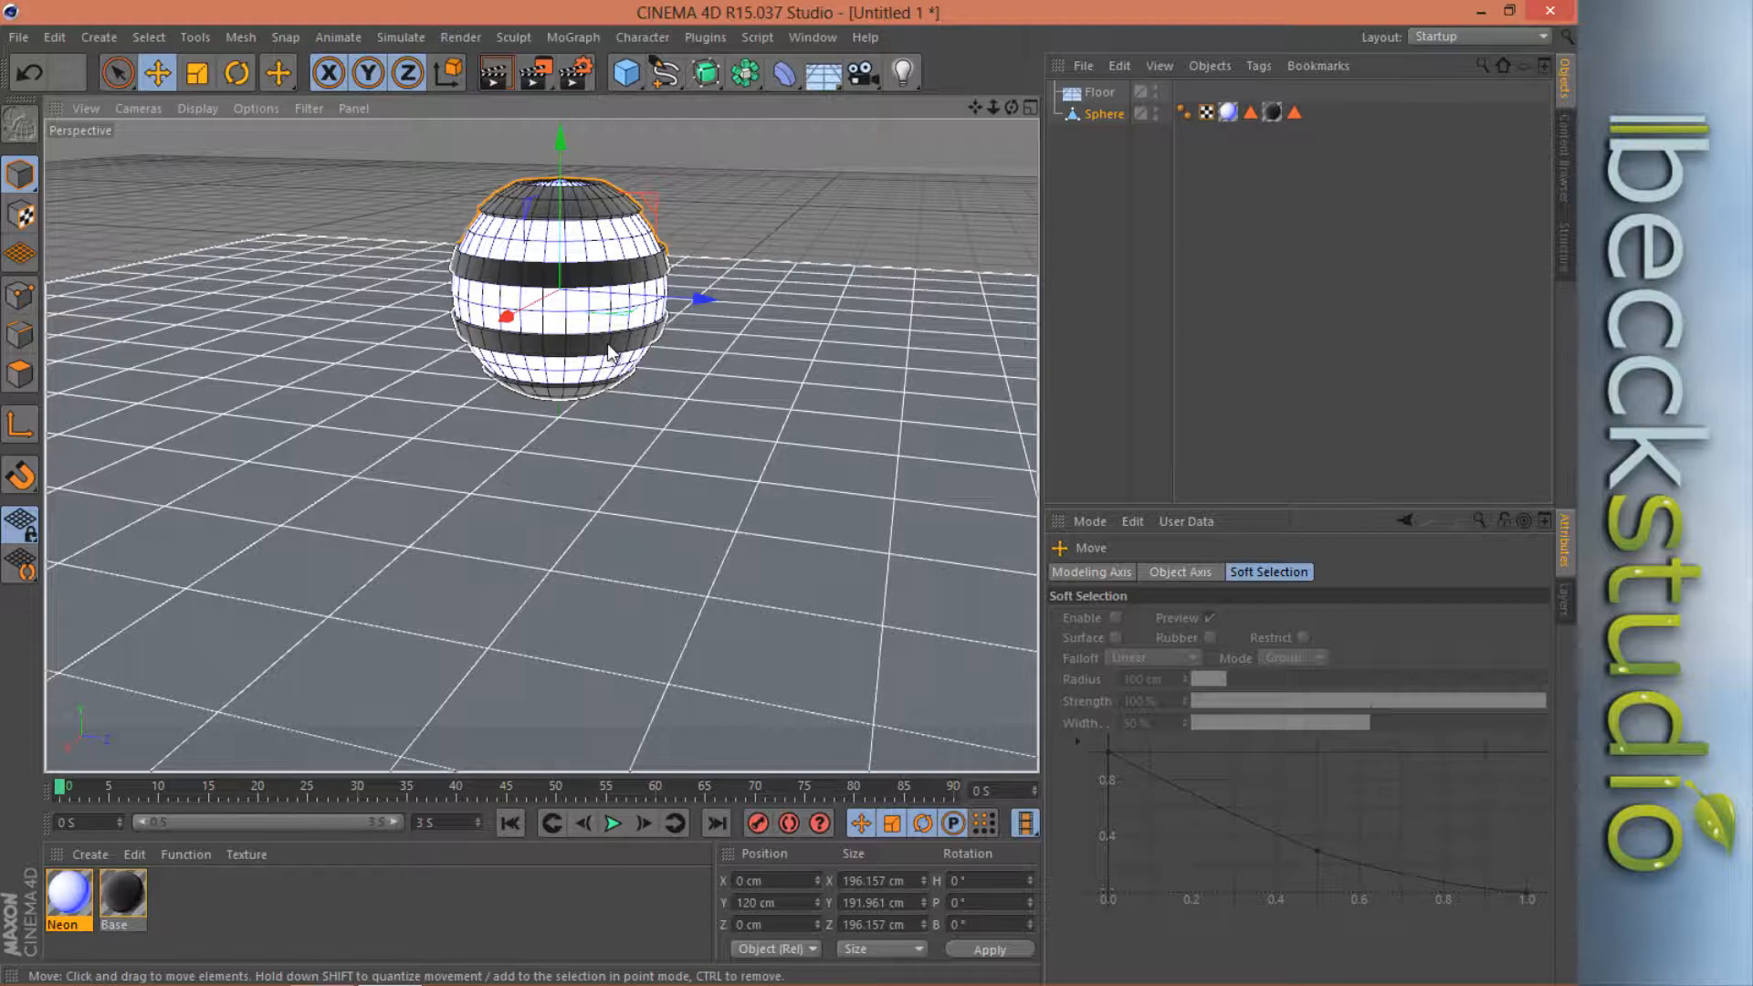
pyautogui.click(491, 71)
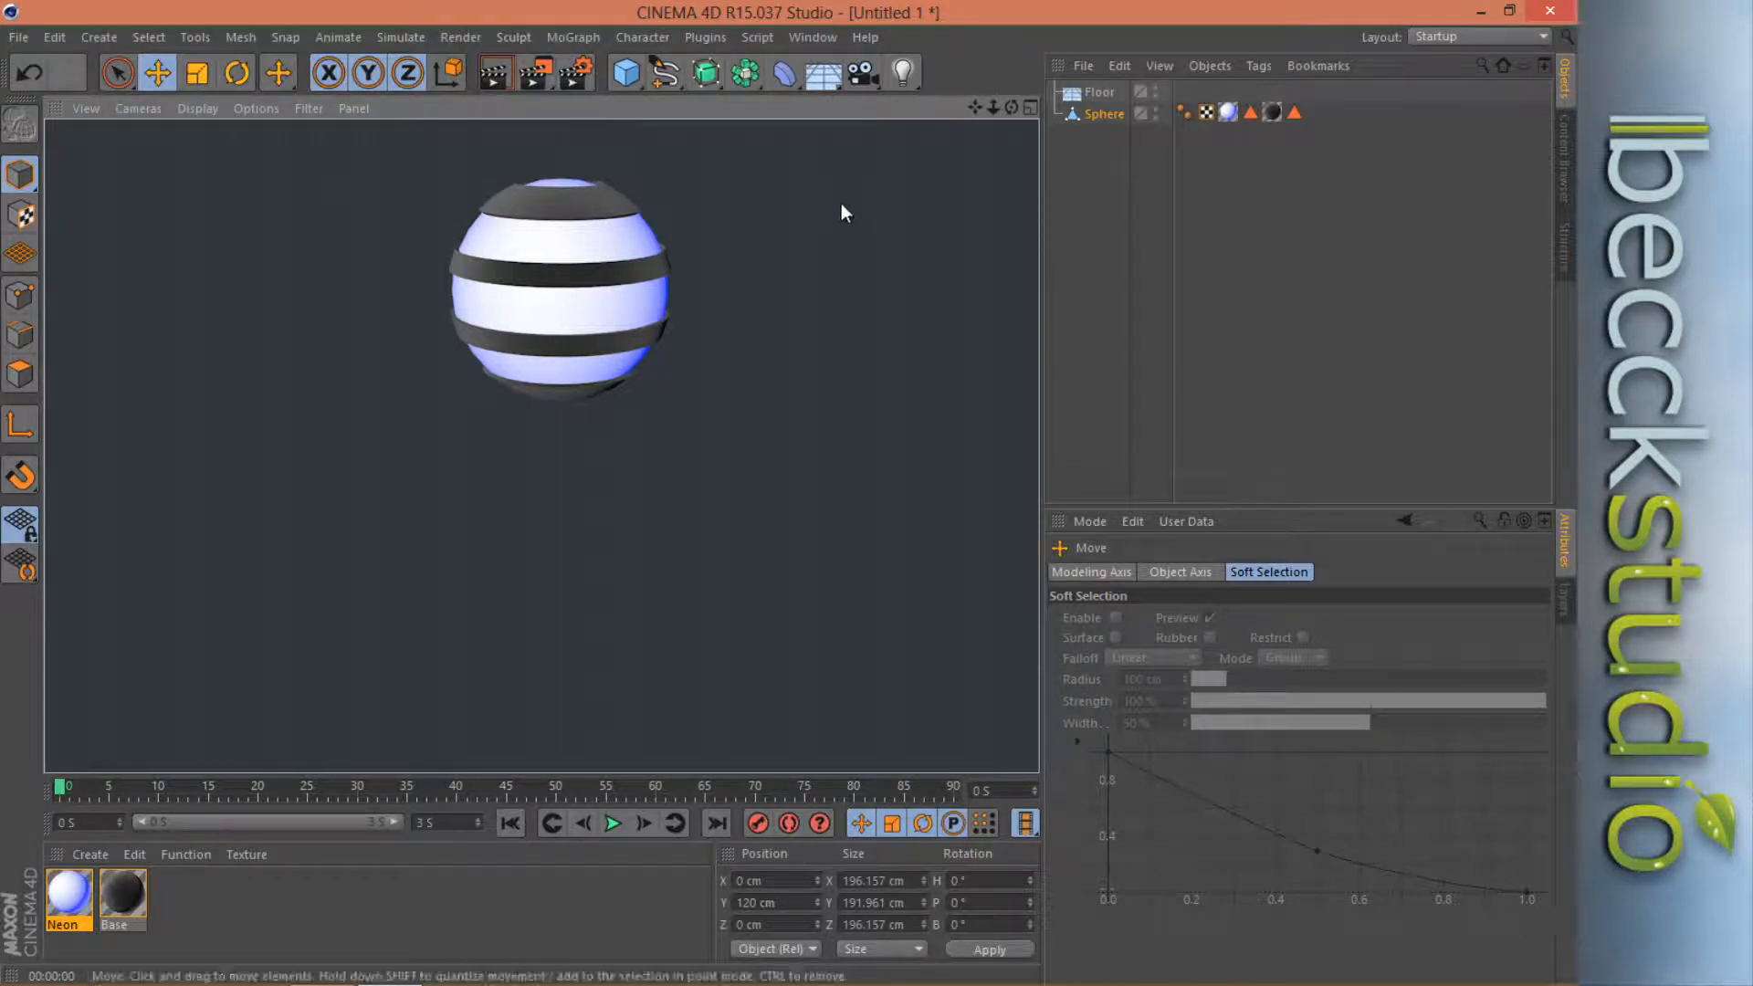
# Add the Global Illumination effect to the render settings.
pyautogui.click(568, 81)
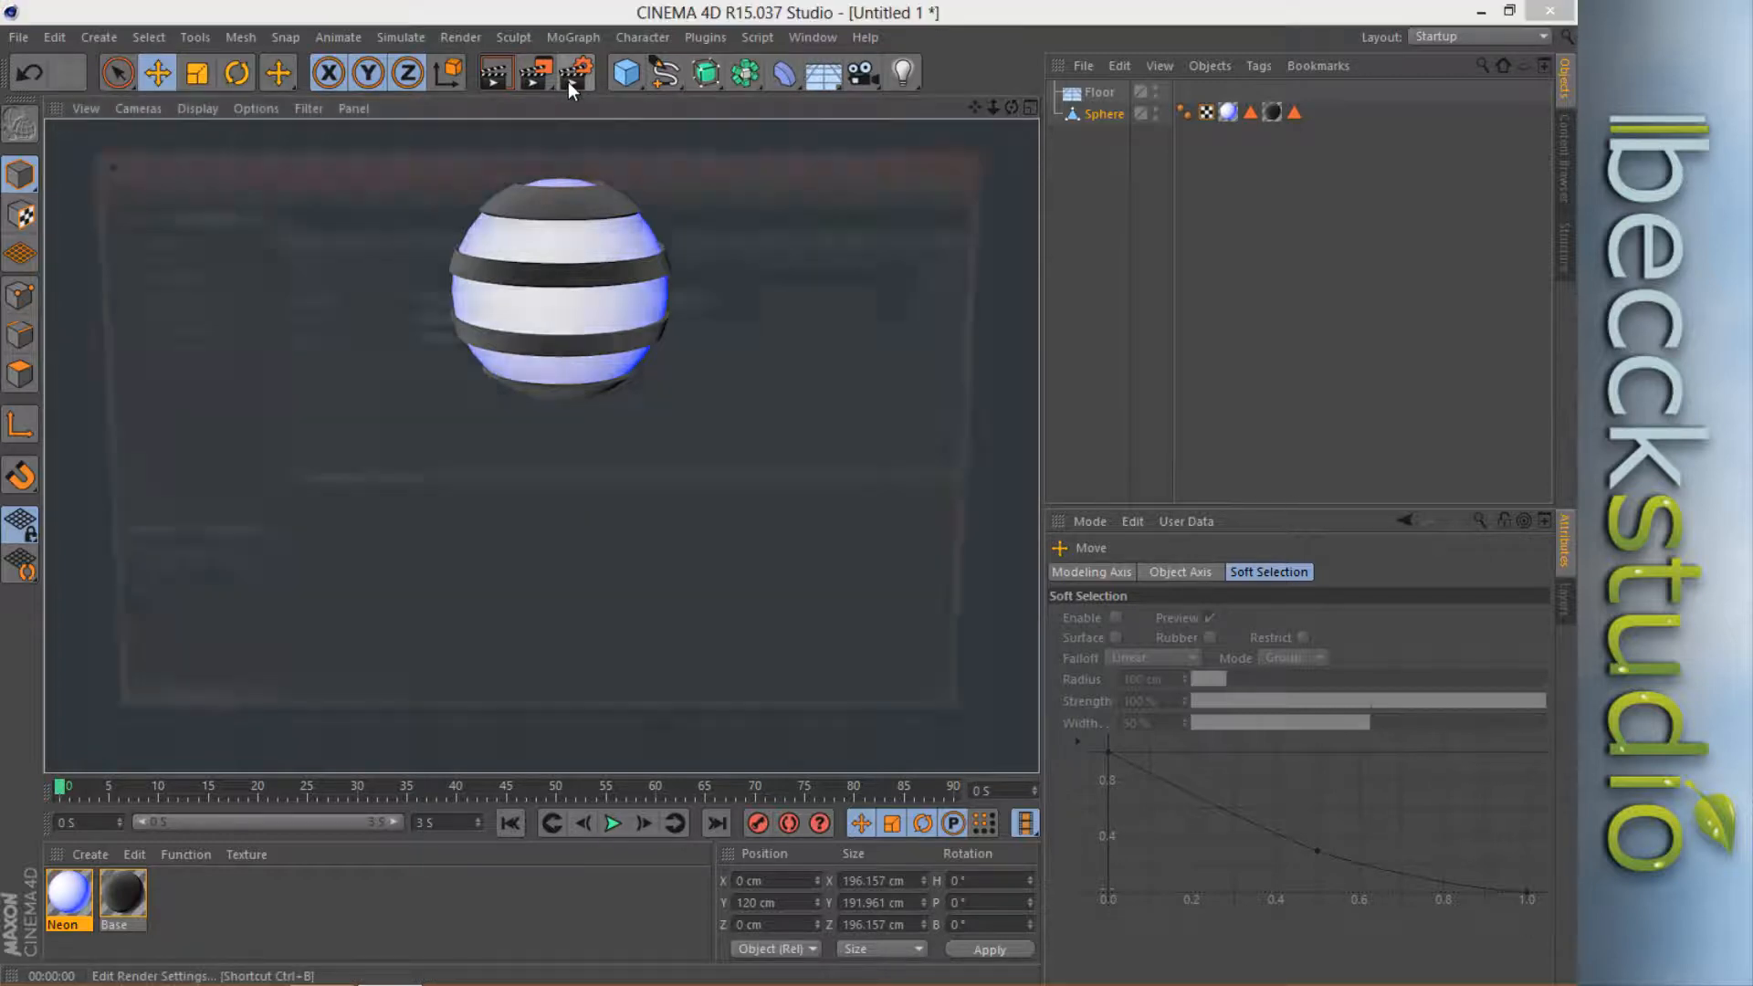
pyautogui.moveTo(575, 173); pyautogui.dragTo(597, 175)
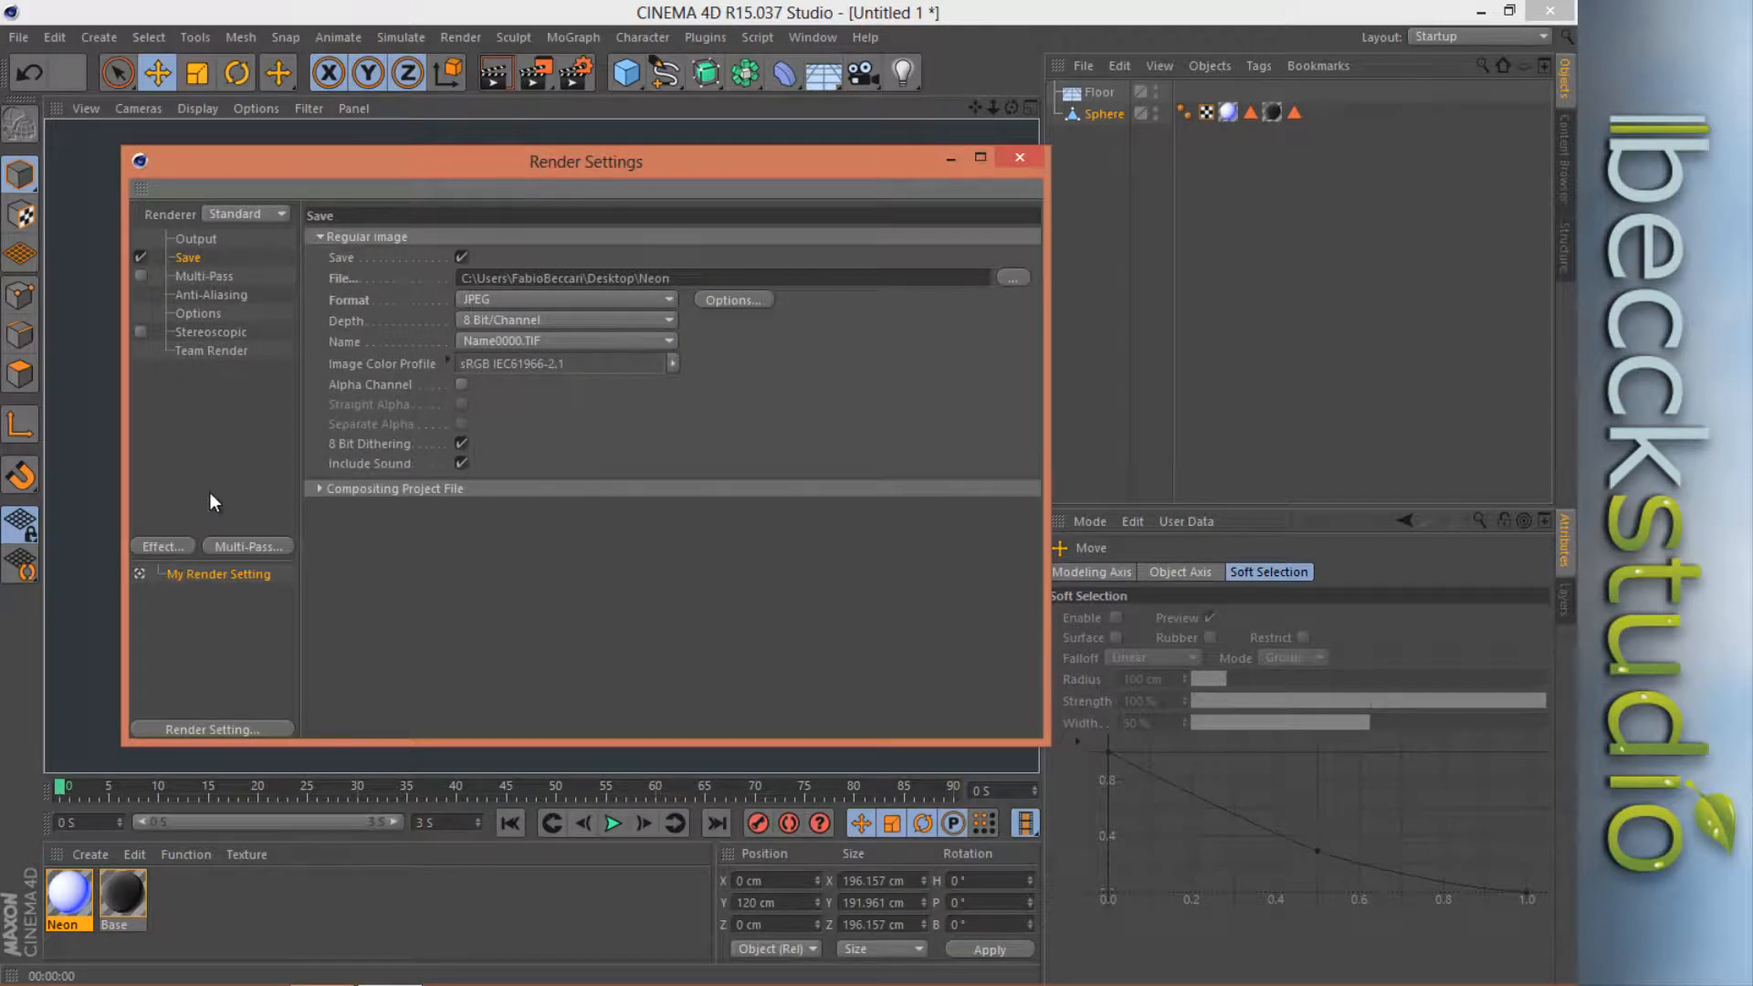
pyautogui.click(161, 548)
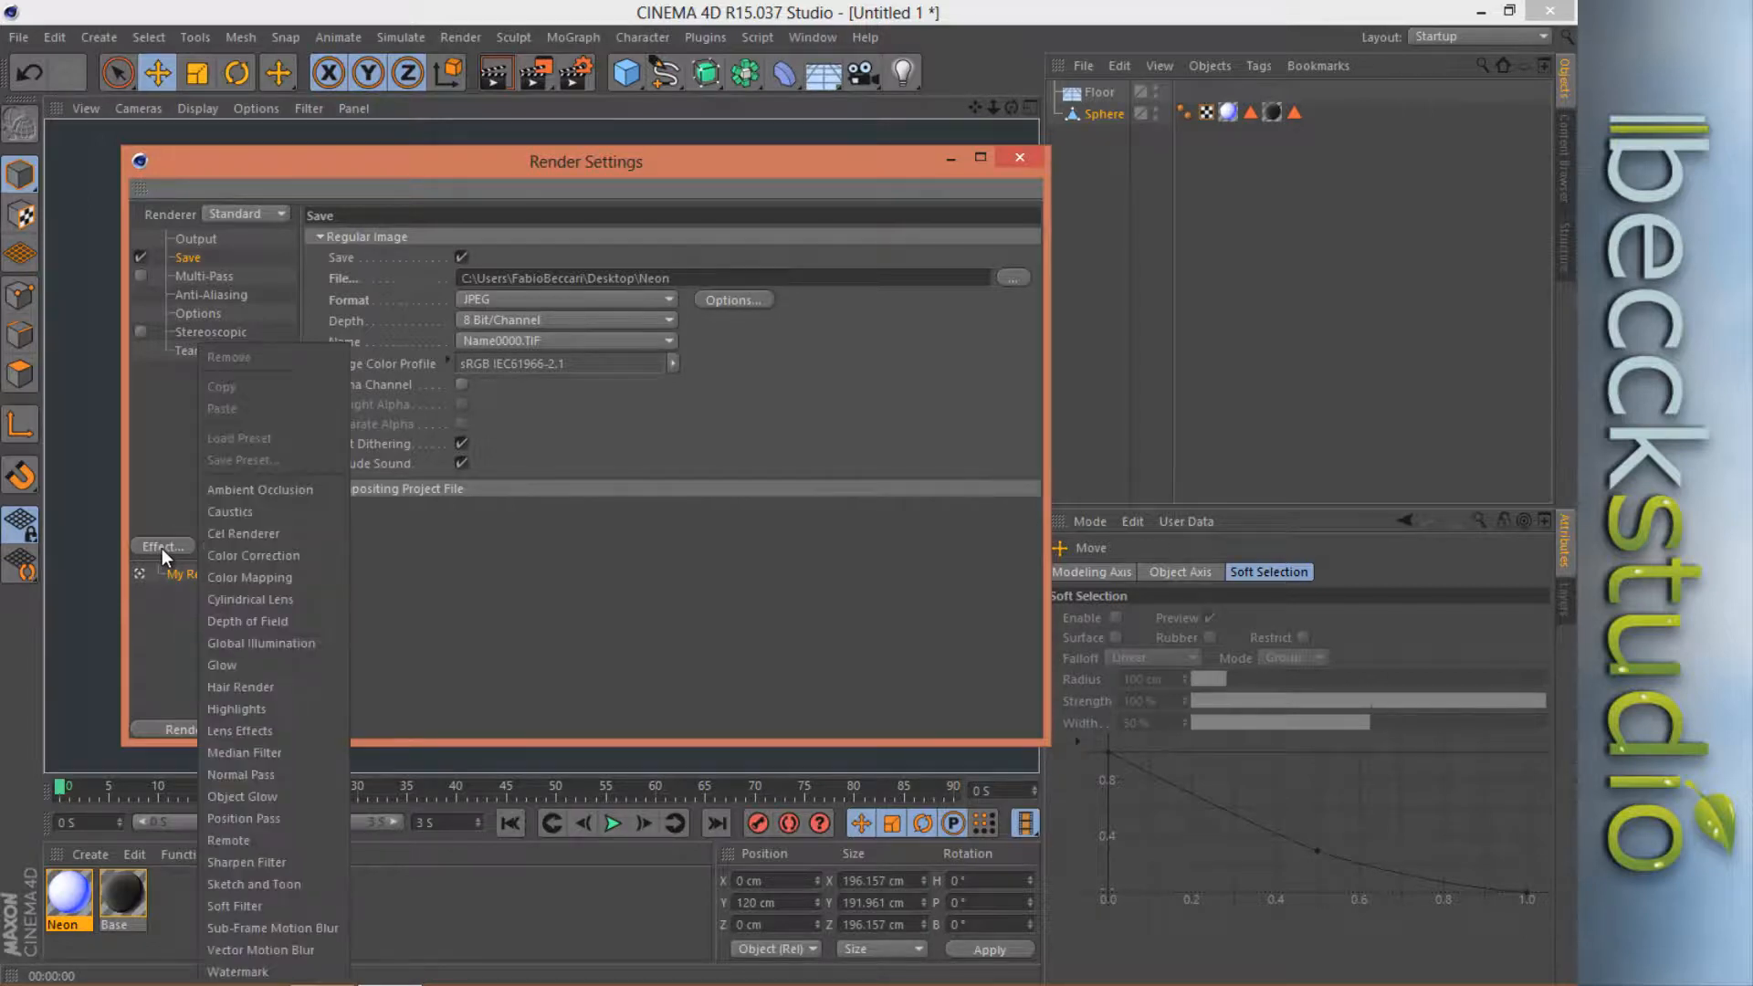
pyautogui.click(271, 643)
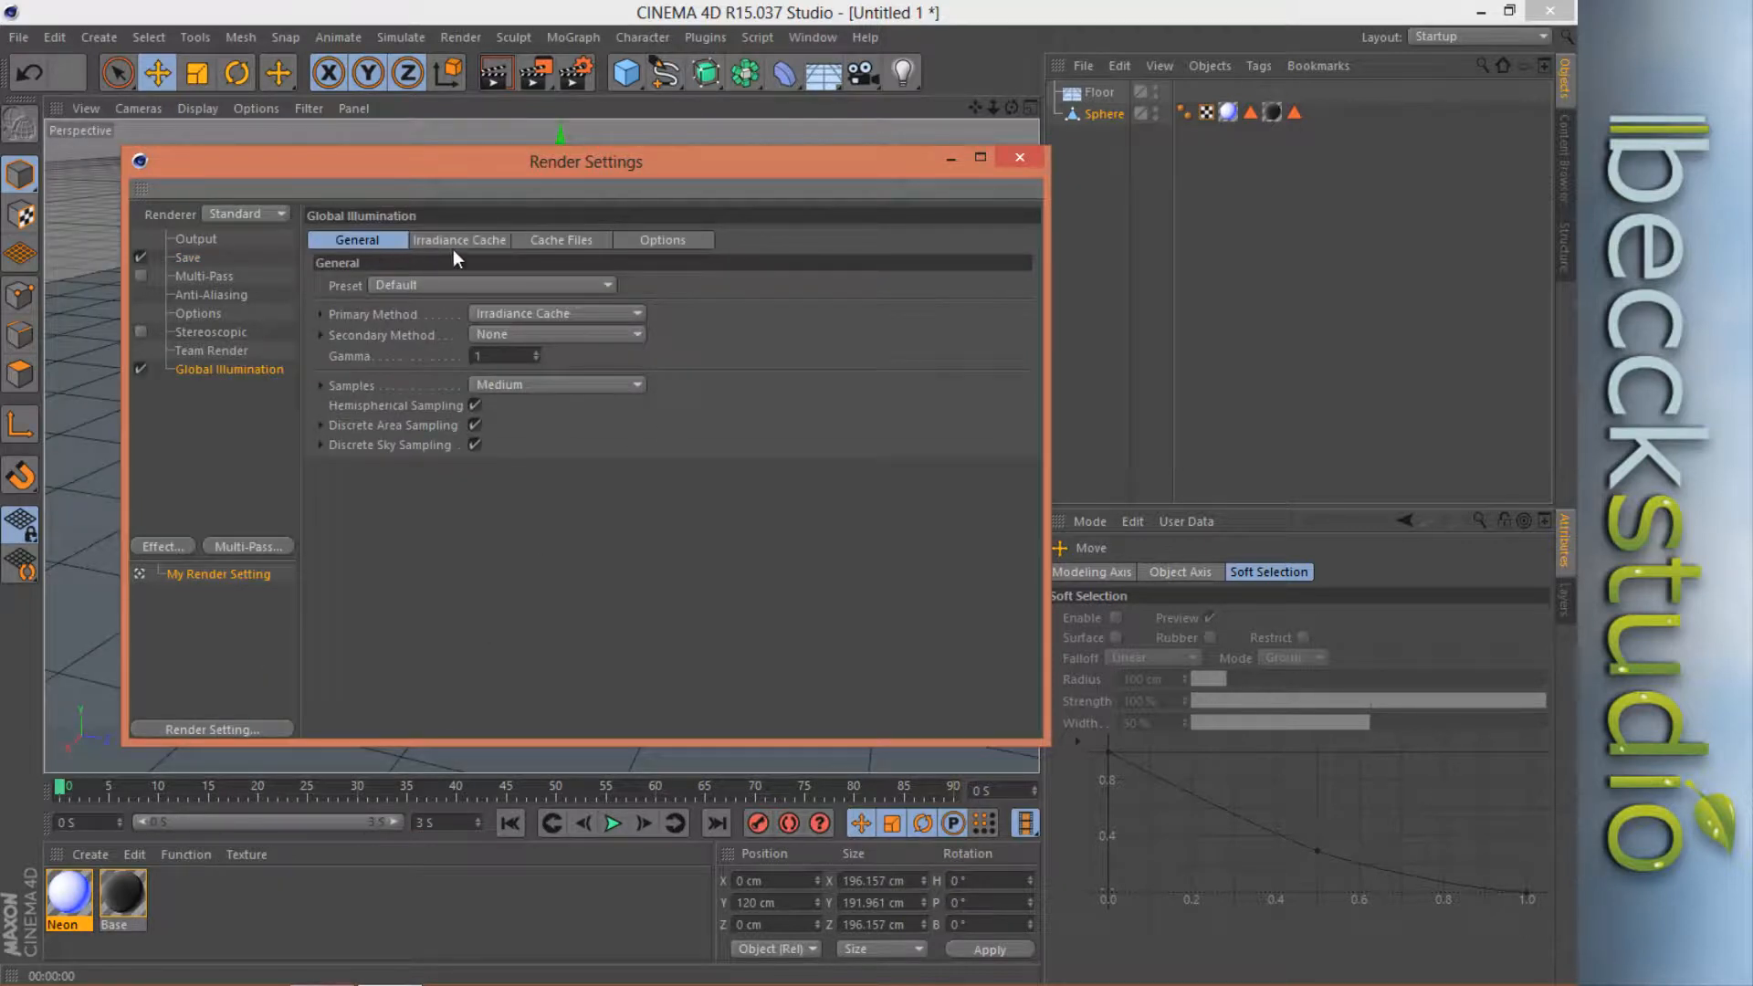
# Toggle Auto Save for the Global Illumination cache files and set Glass/Mirror Optimization to 85%.
pyautogui.click(555, 243)
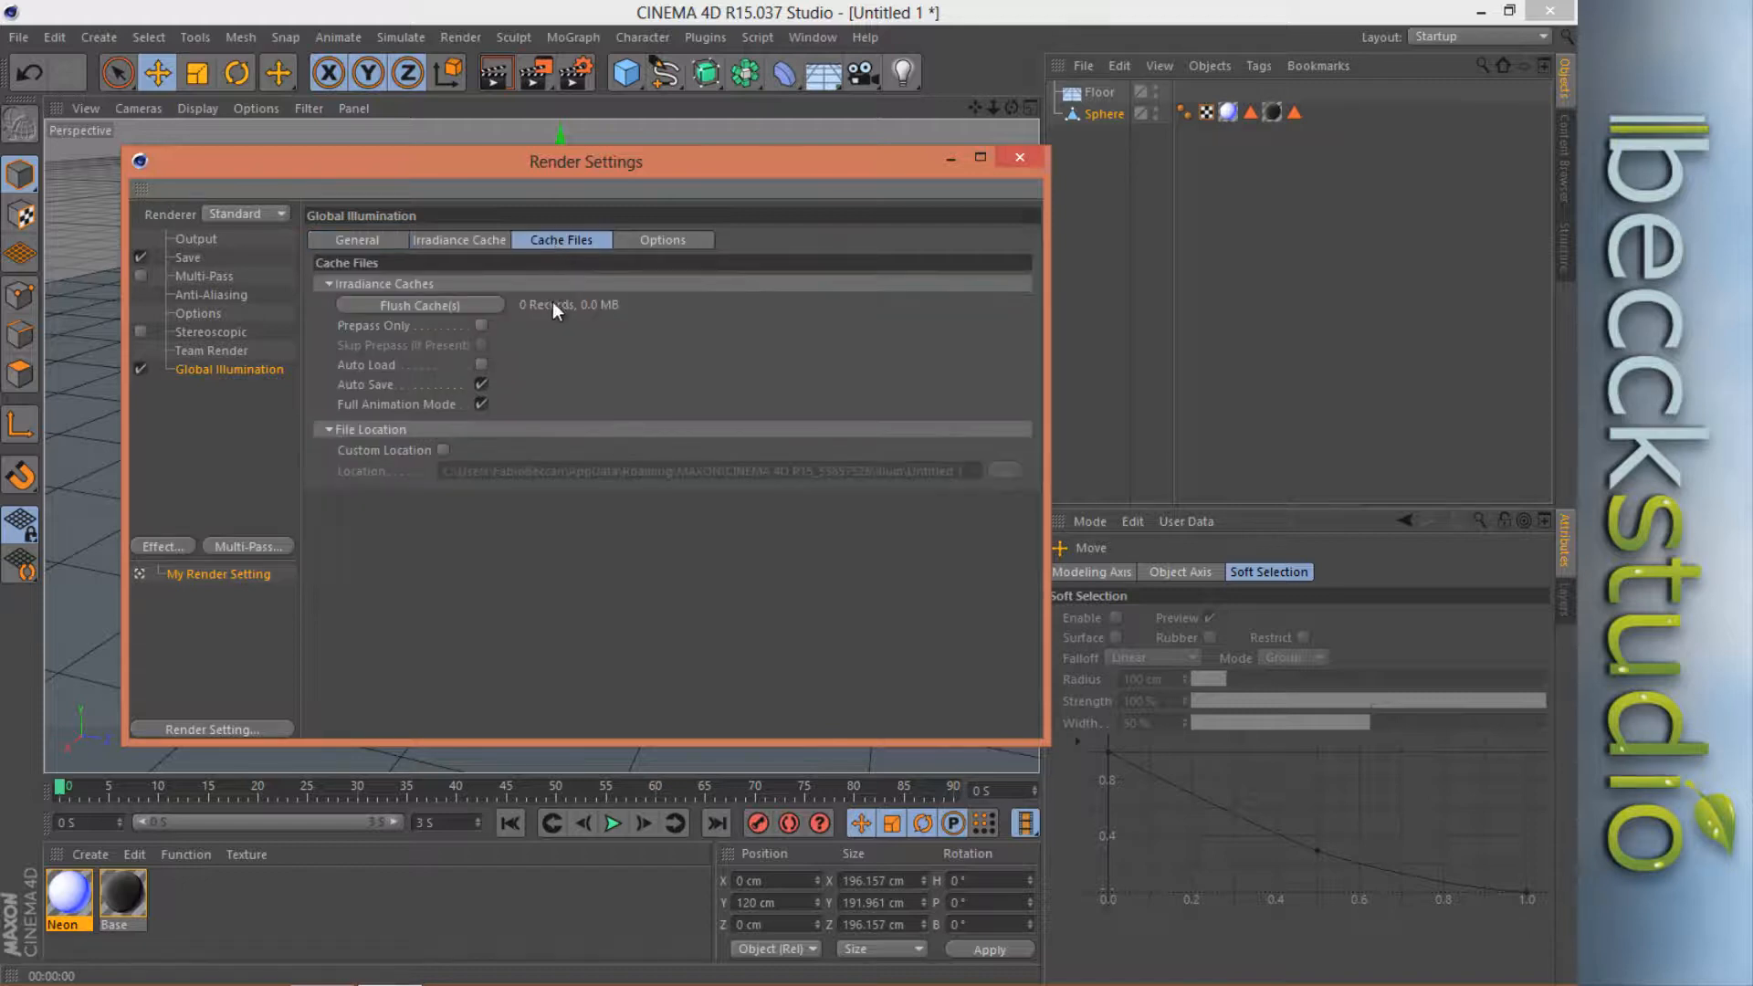
pyautogui.click(482, 384)
pyautogui.click(676, 241)
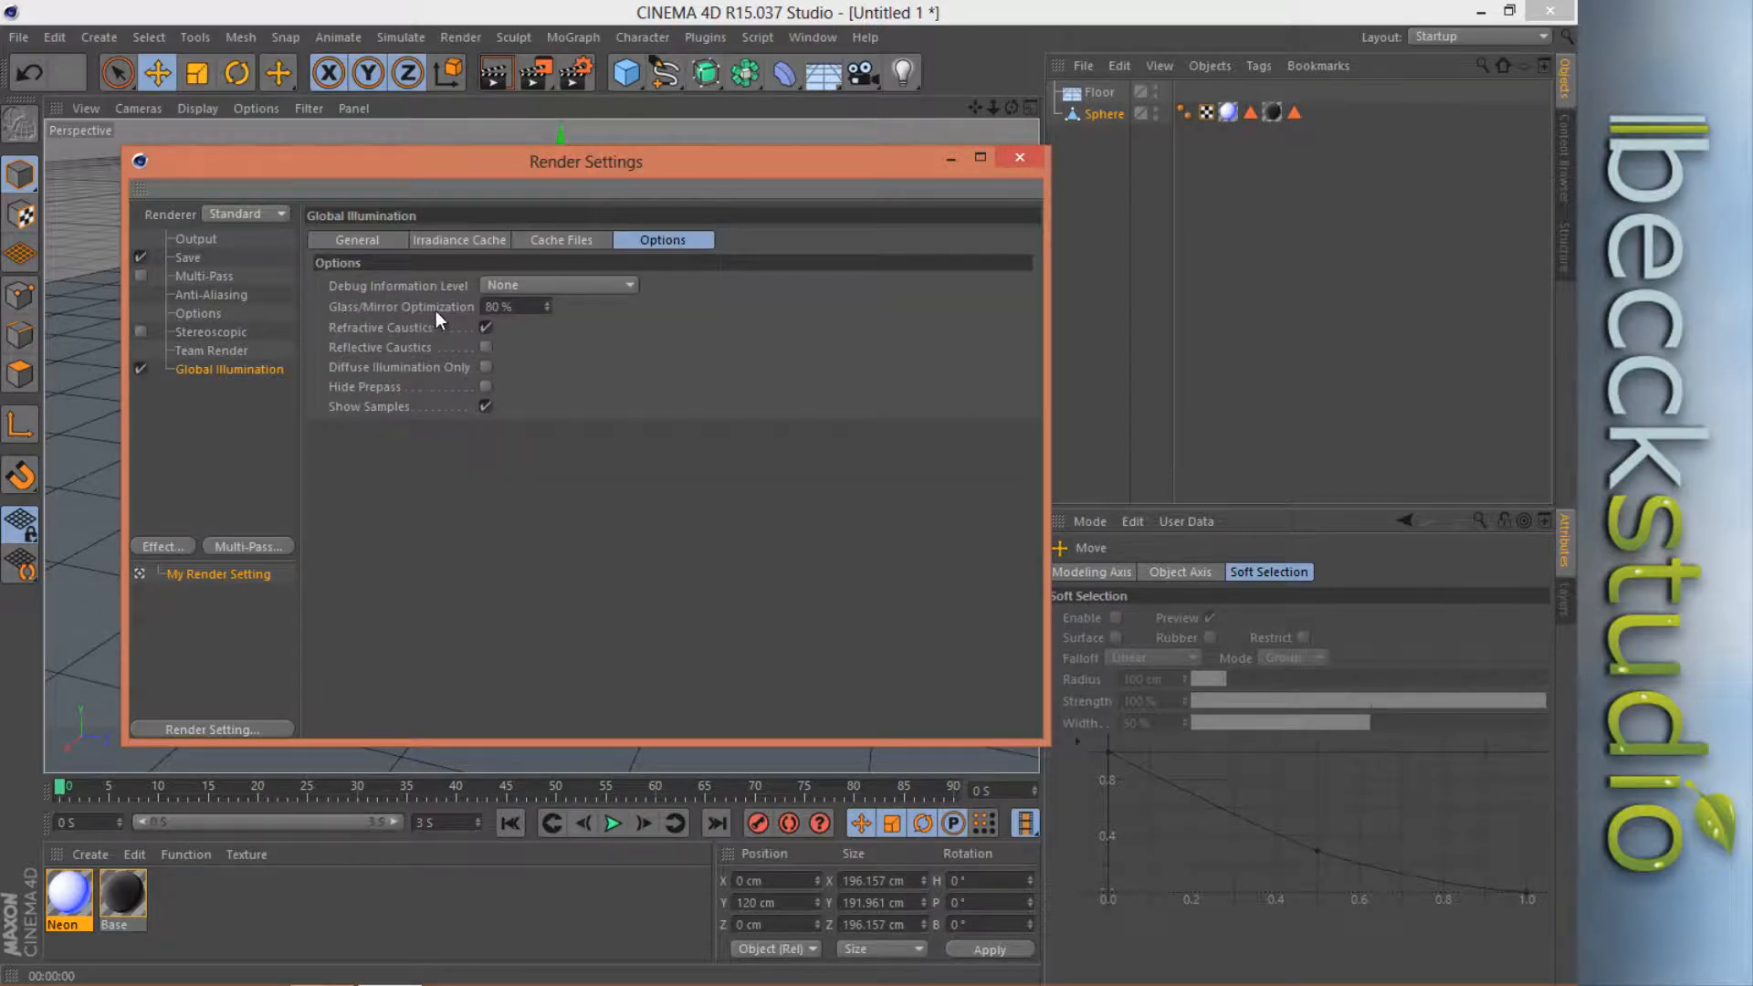
pyautogui.moveTo(540, 307); pyautogui.dragTo(487, 306)
pyautogui.write('85')
pyautogui.press('Return')
# Close the render settings and preview the perspective view rendered with Global Illumination.
pyautogui.moveTo(647, 163); pyautogui.dragTo(669, 174)
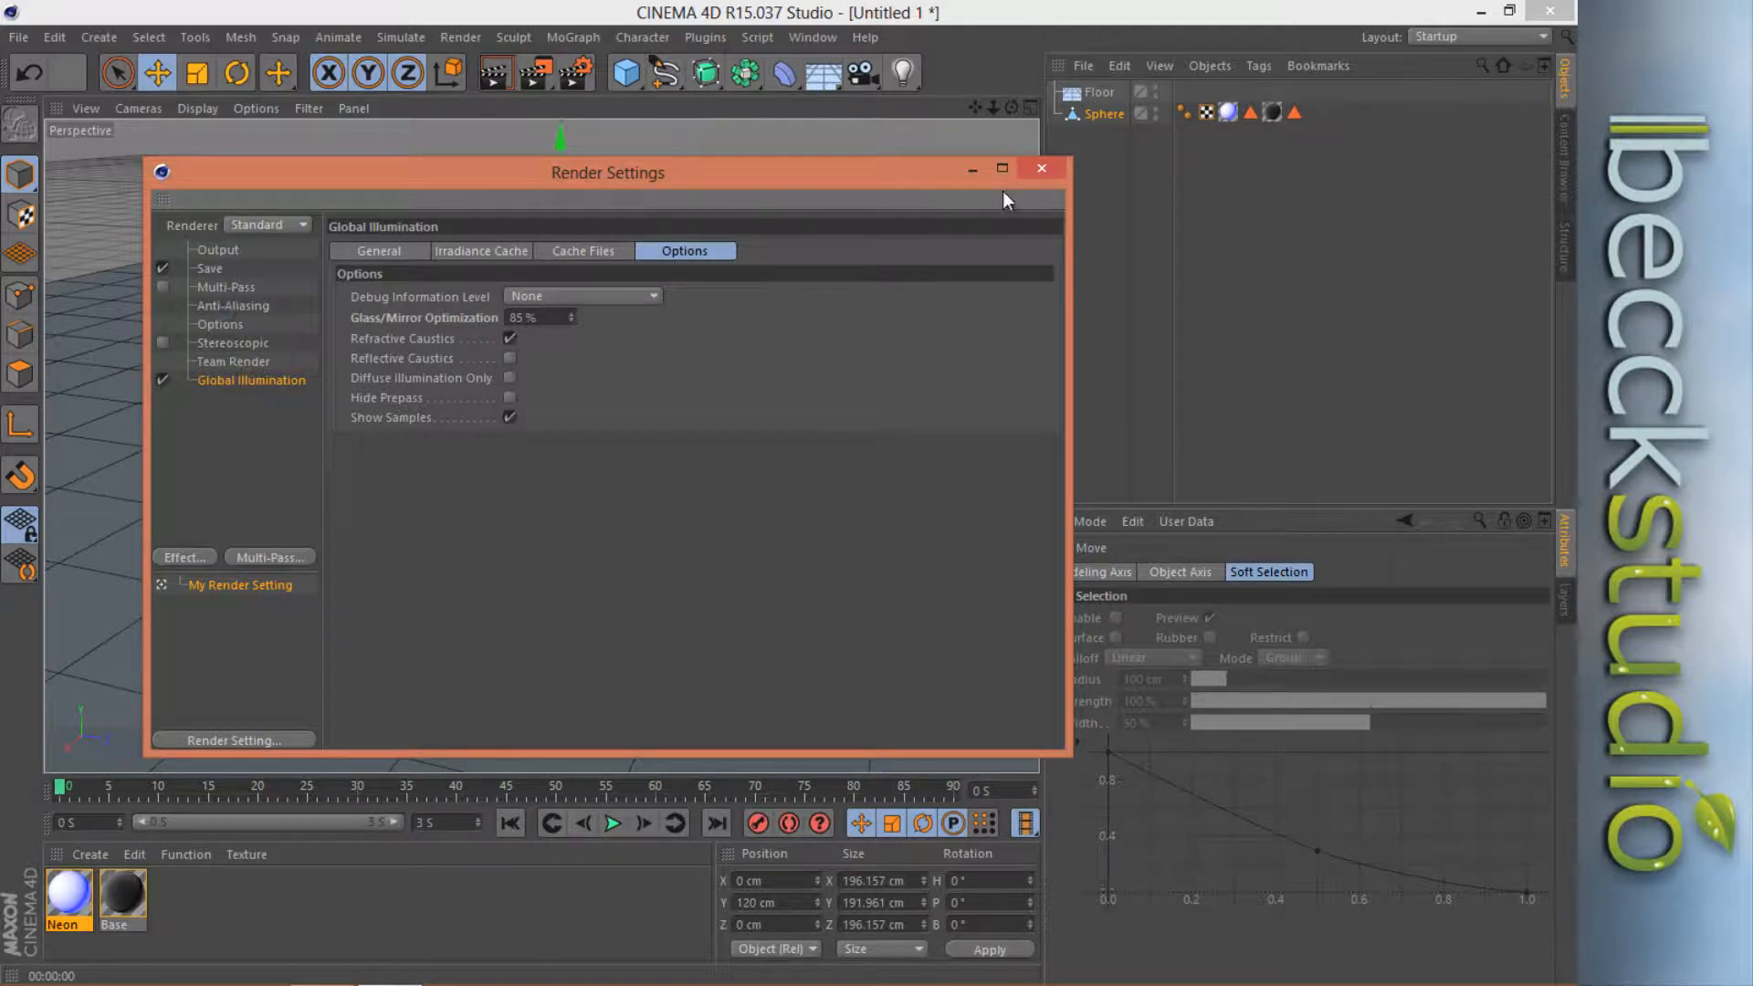
pyautogui.click(1037, 172)
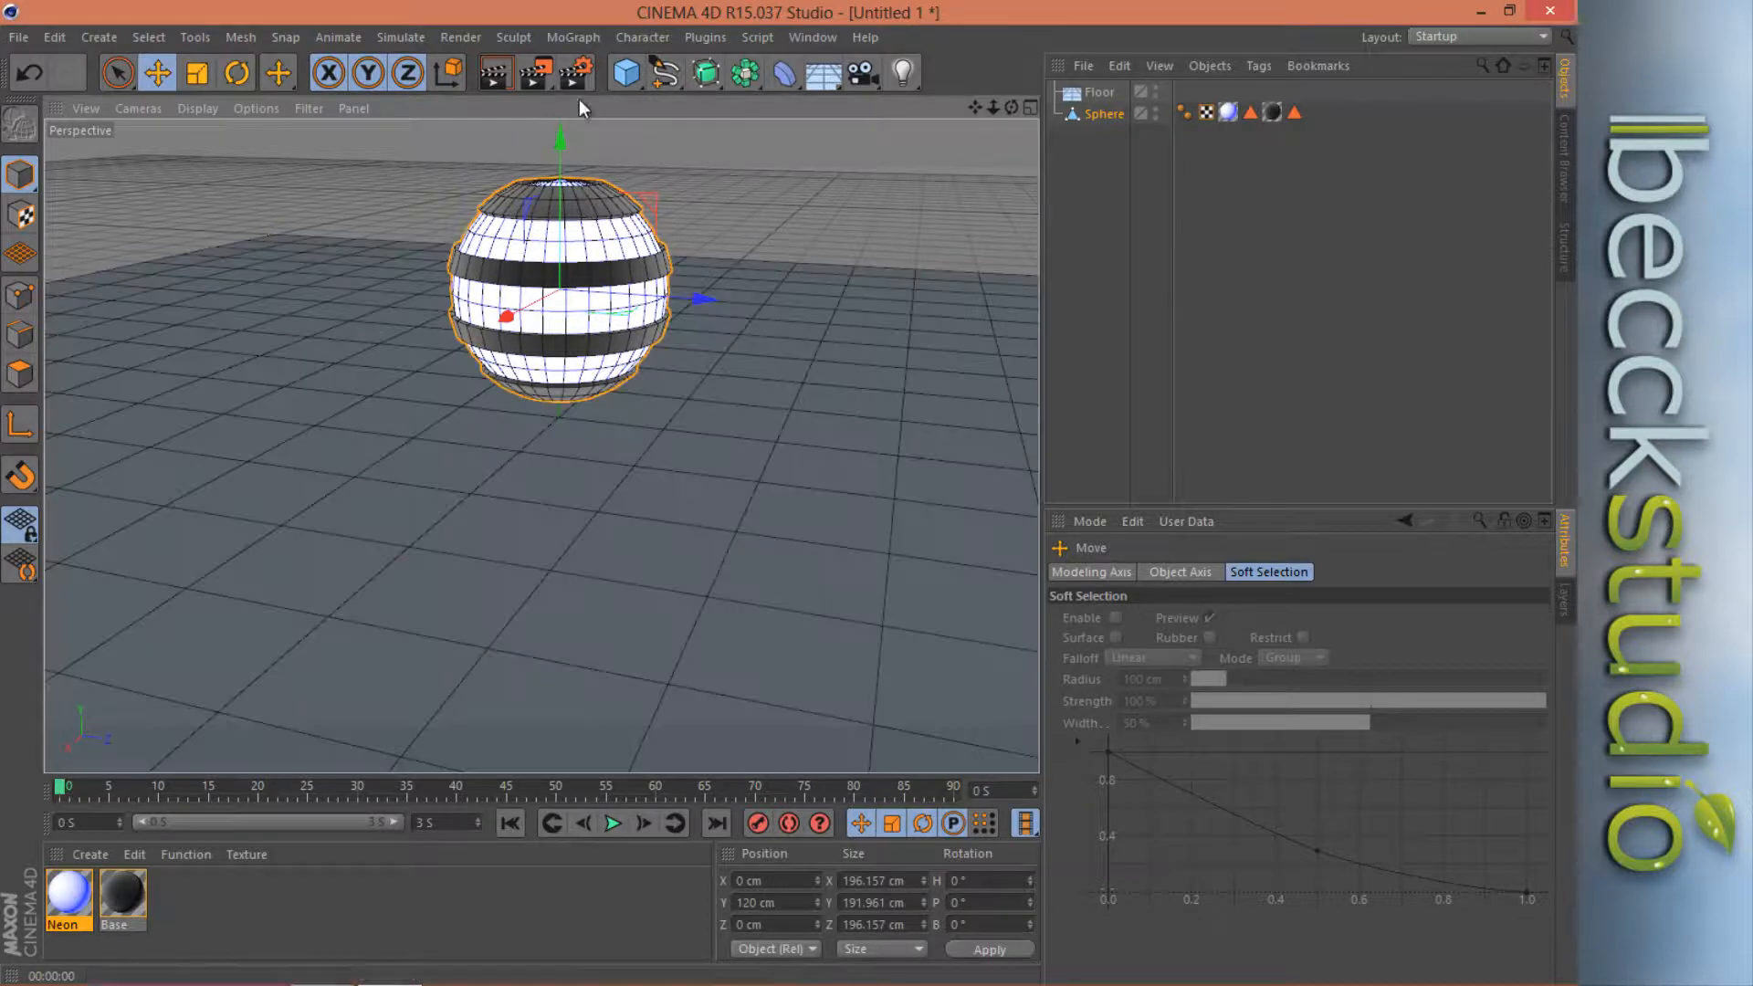
pyautogui.click(496, 82)
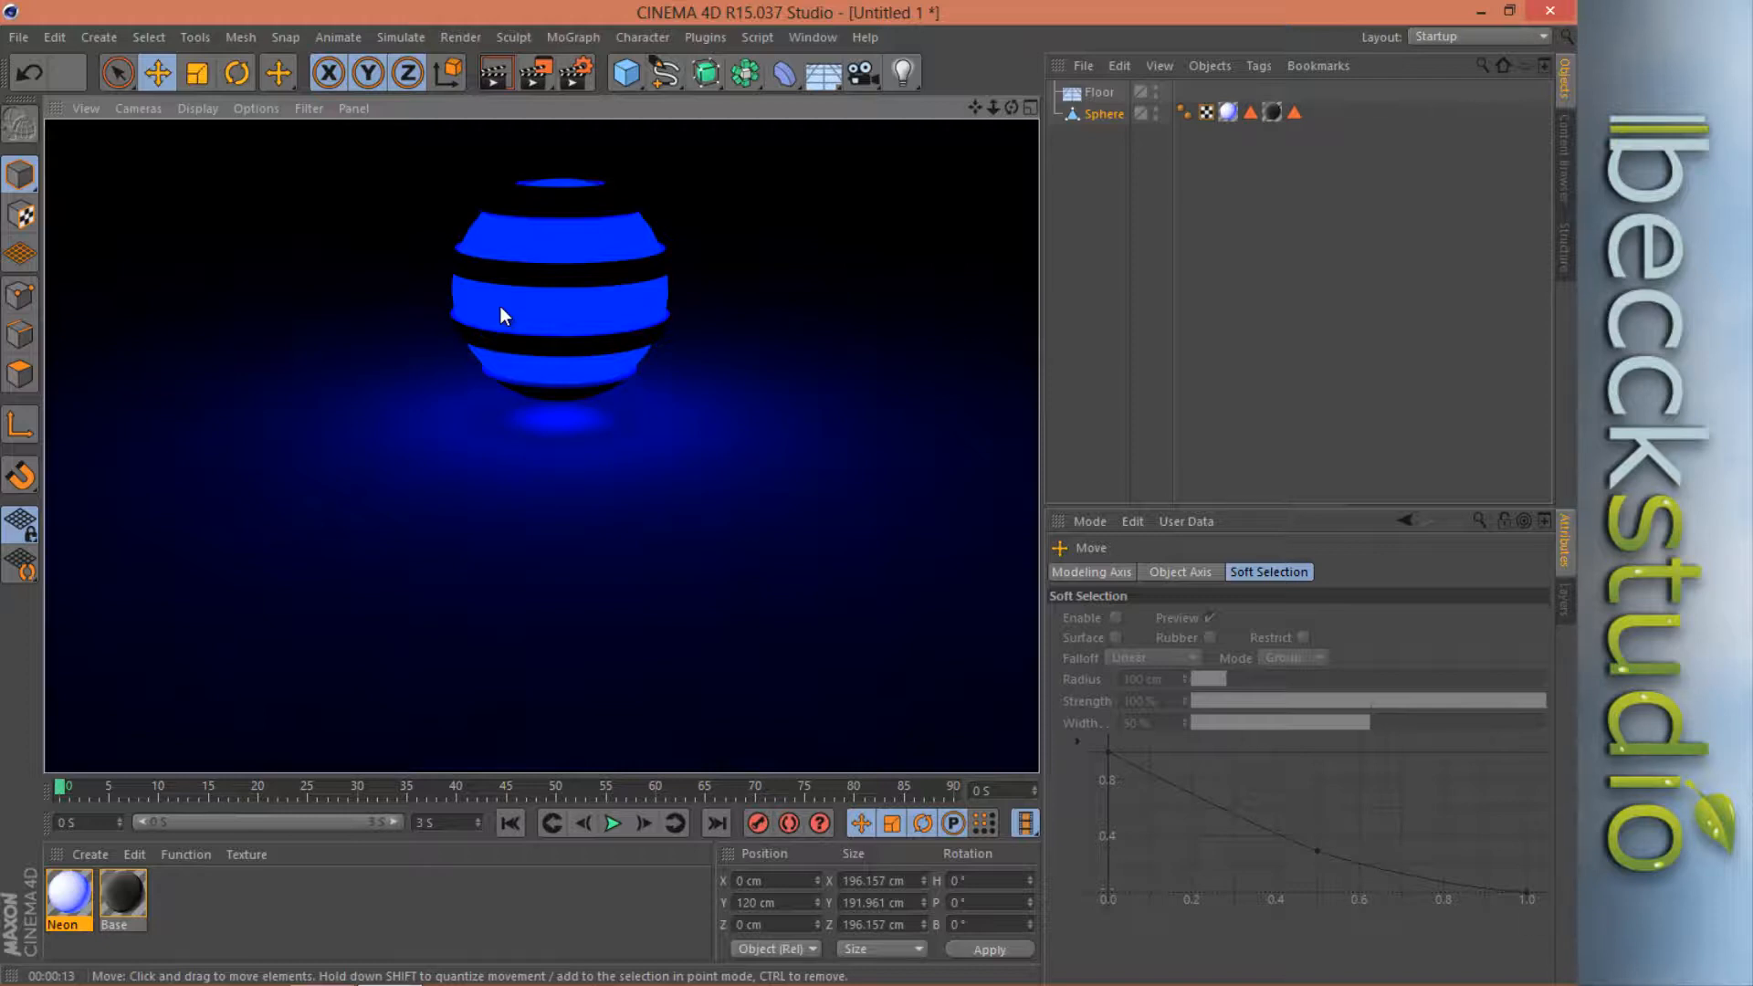
# Move the Sphere along the floor into the foreground, to about X 621 cm and Z 55 cm.
pyautogui.click(1104, 113)
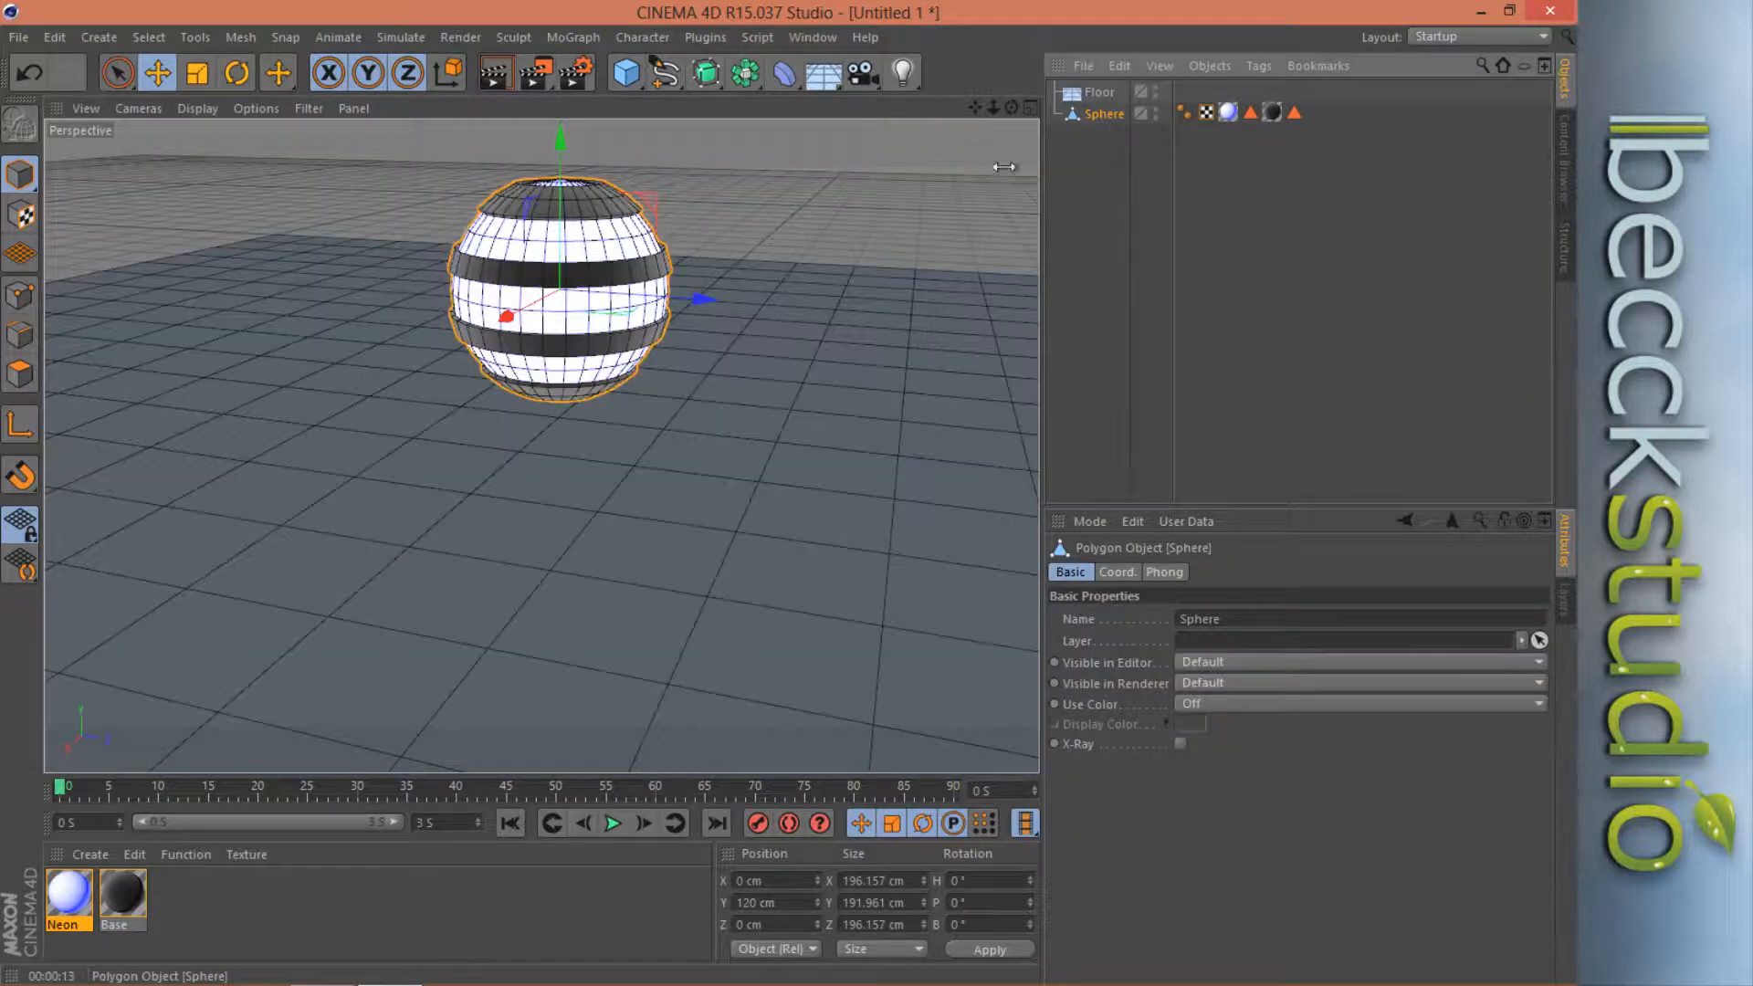
pyautogui.moveTo(28, 186); pyautogui.dragTo(69, 183)
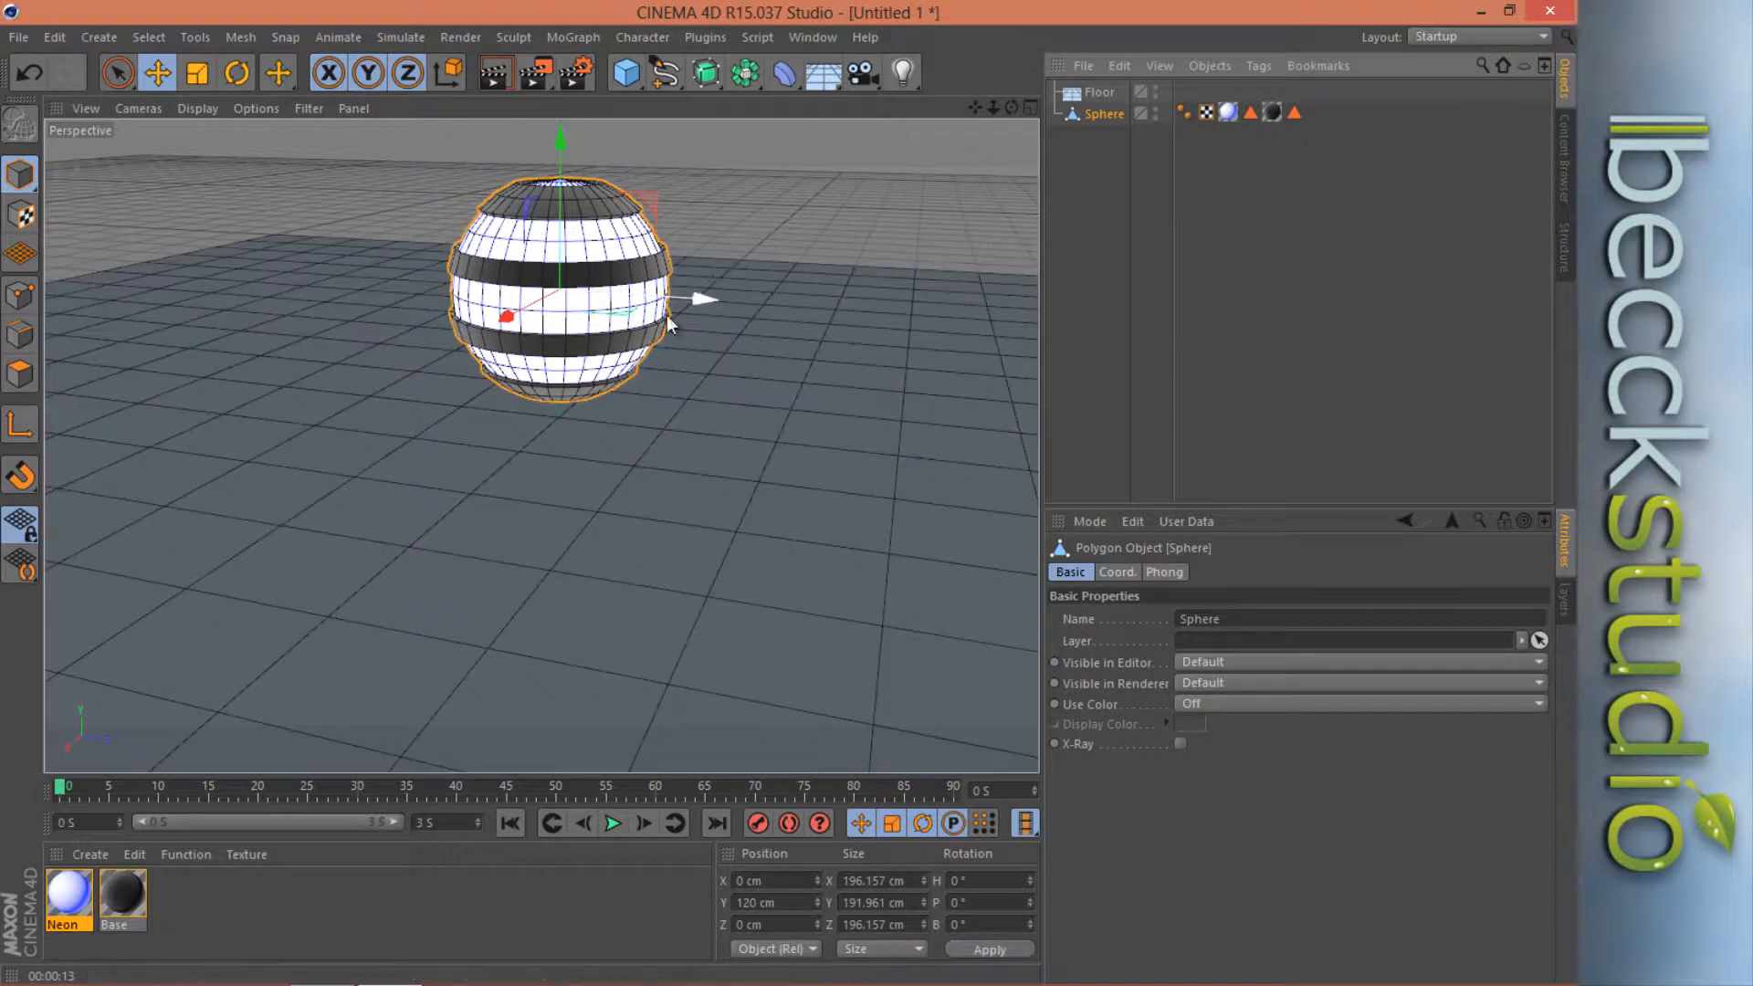
pyautogui.moveTo(548, 339); pyautogui.dragTo(234, 579)
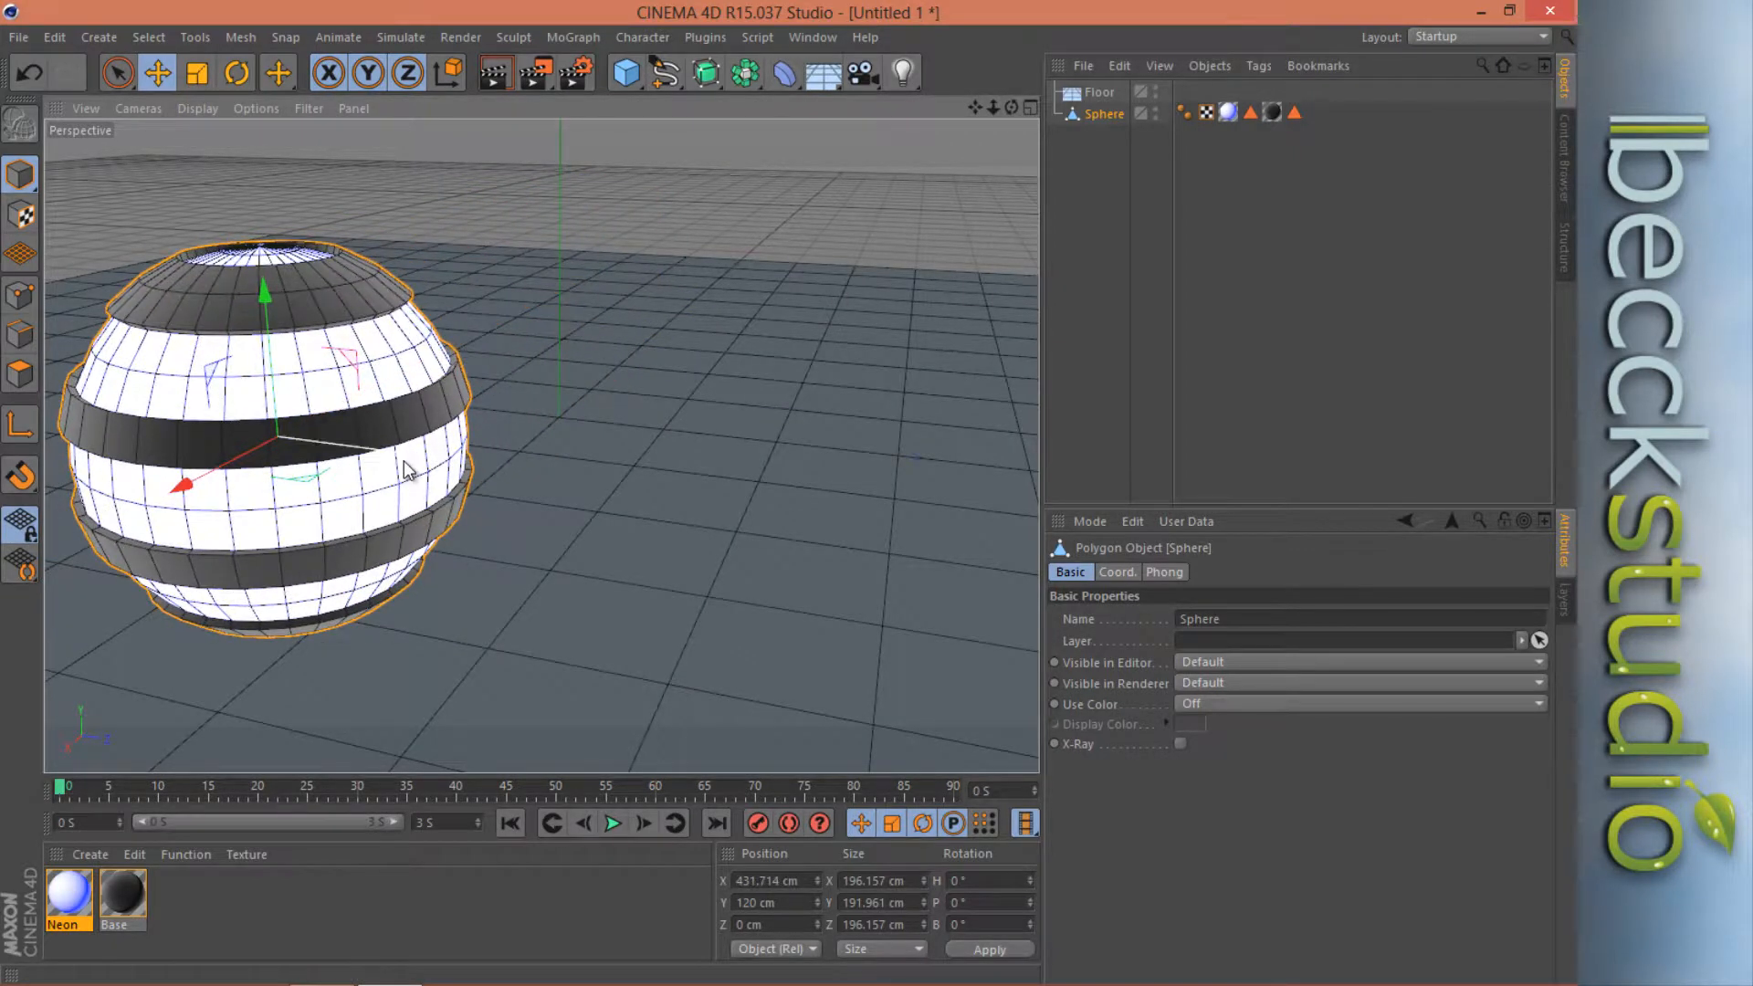
pyautogui.moveTo(450, 464); pyautogui.dragTo(538, 475)
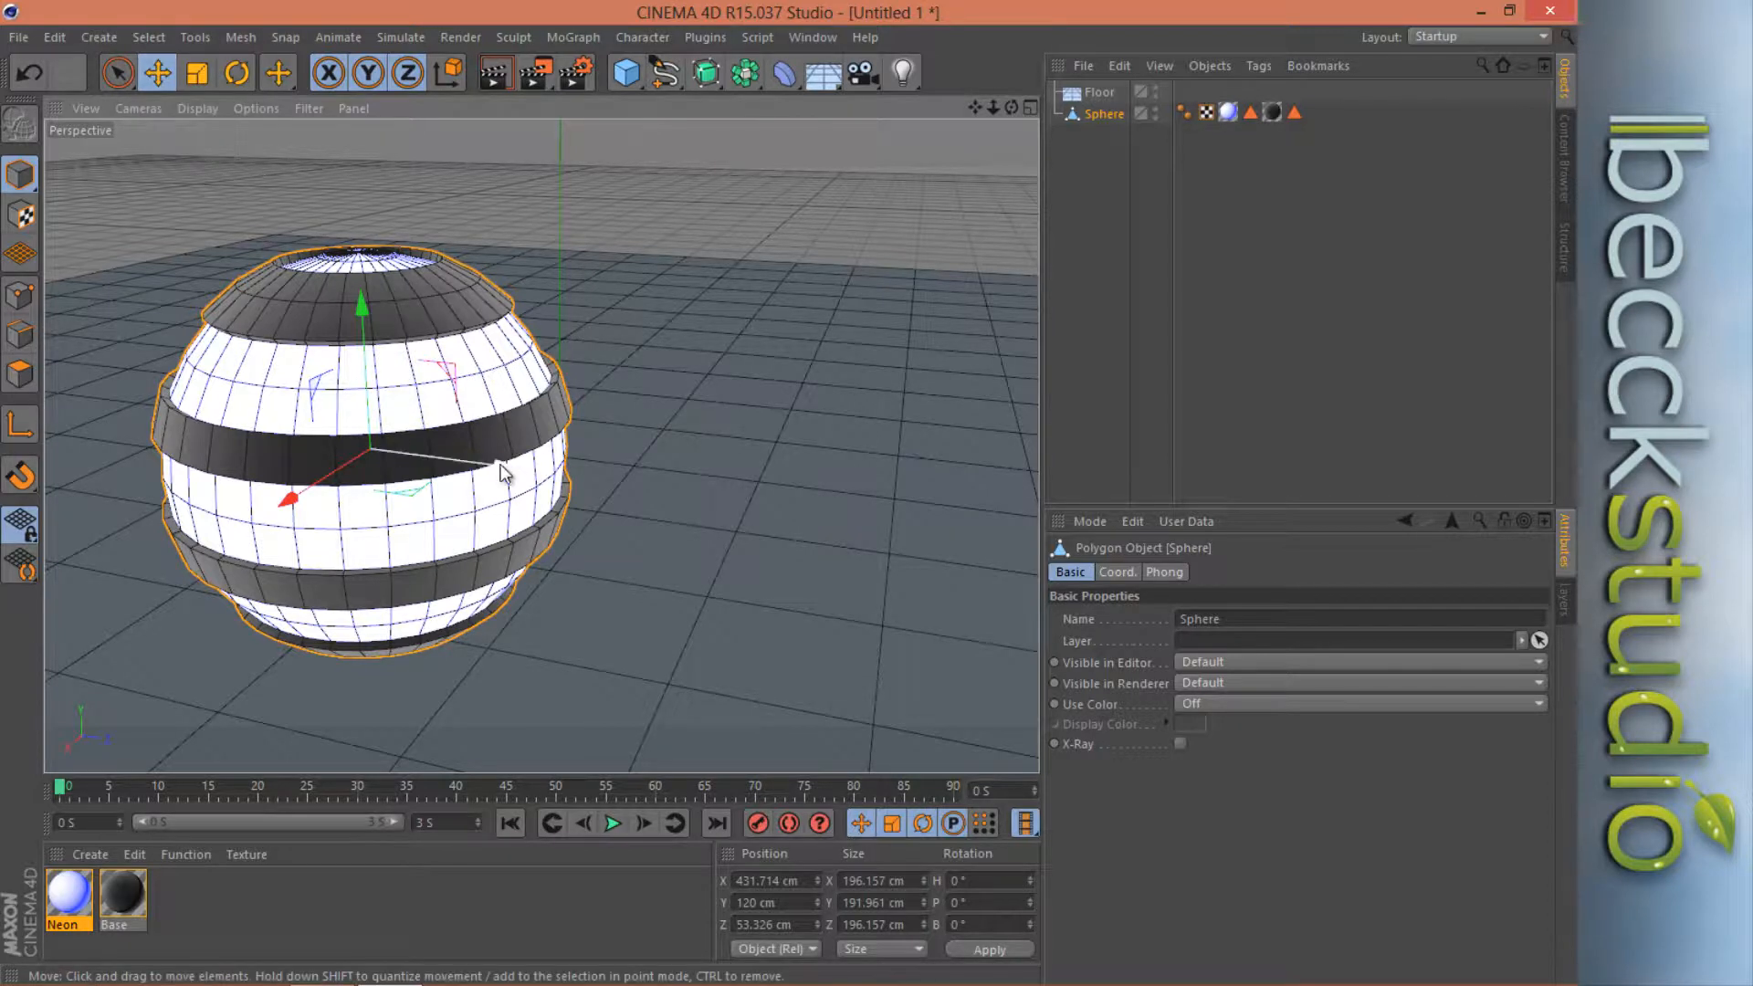
pyautogui.moveTo(503, 468); pyautogui.dragTo(577, 489)
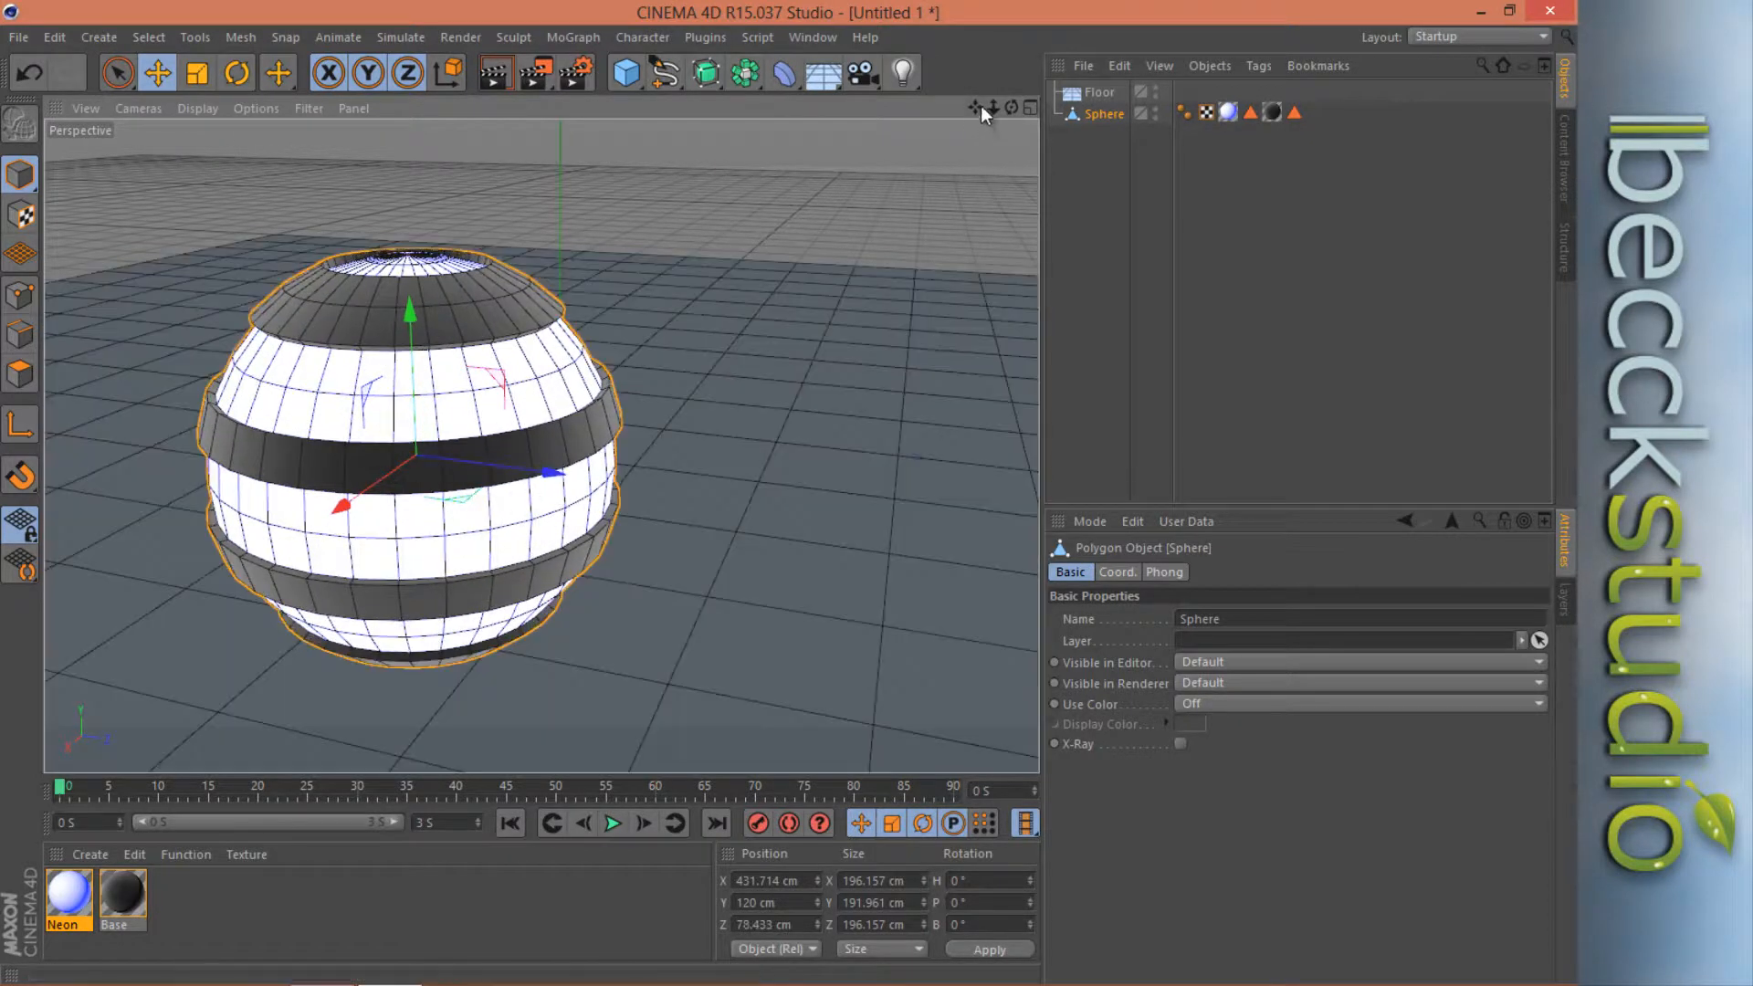
pyautogui.scroll(-6, 788, 501)
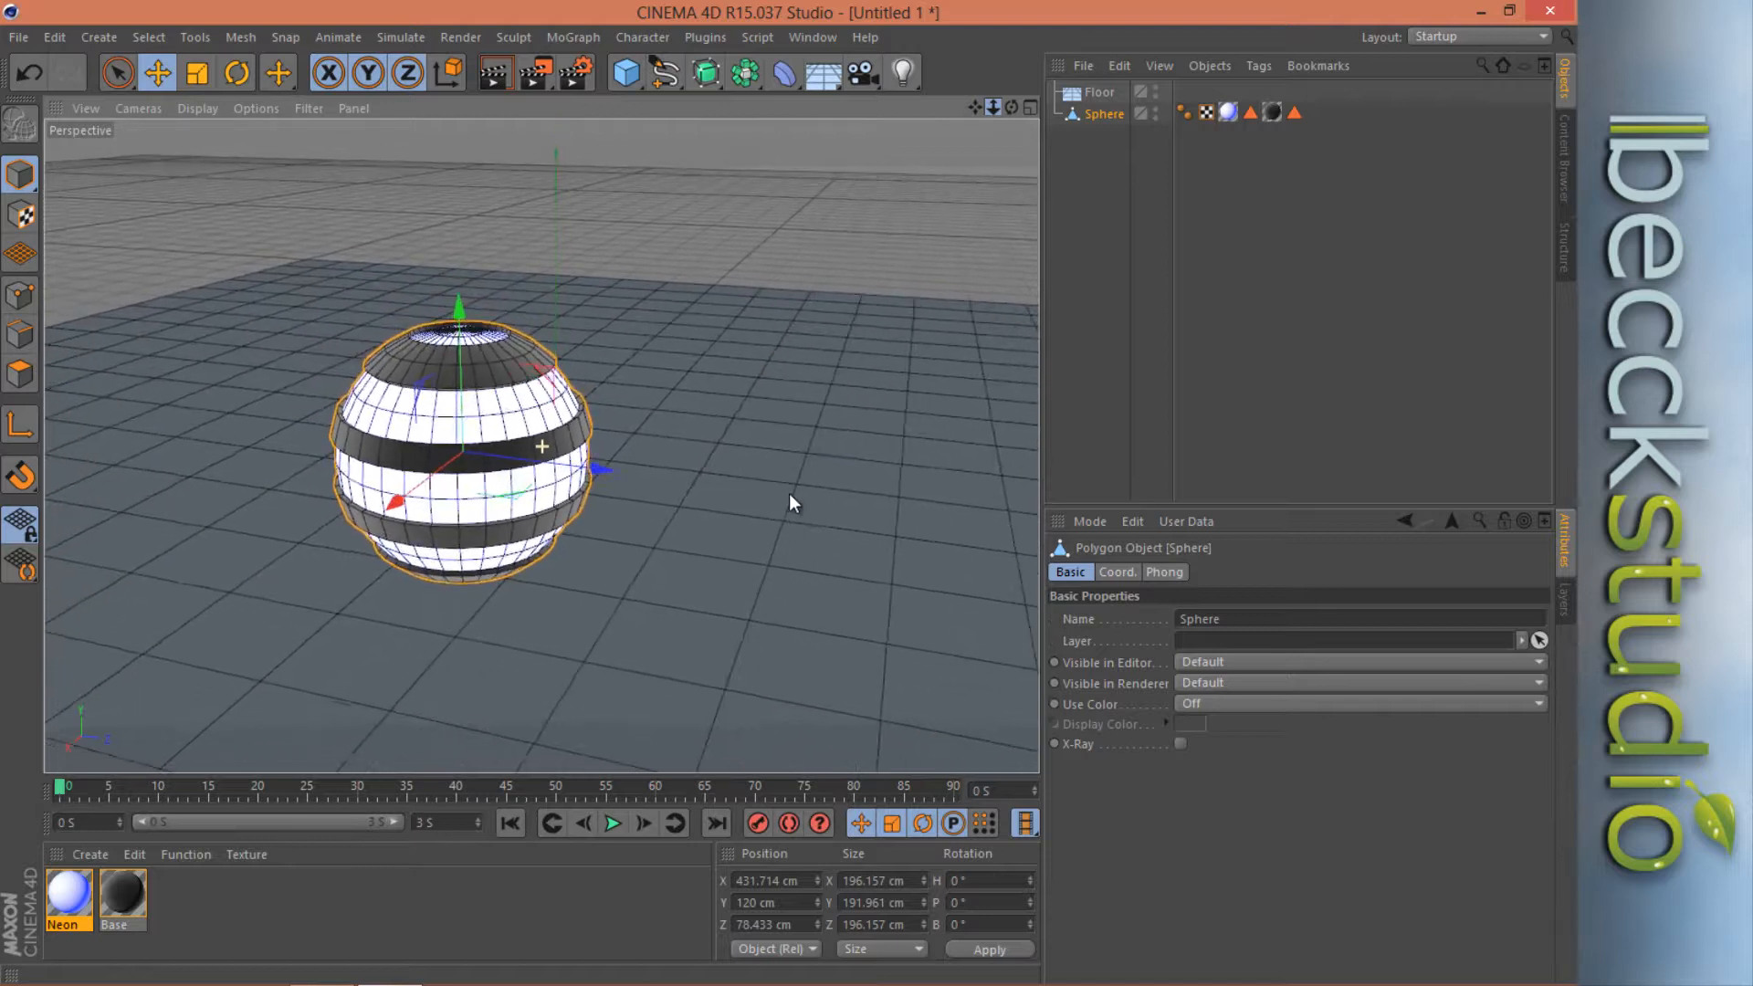
pyautogui.moveTo(398, 502); pyautogui.dragTo(247, 640)
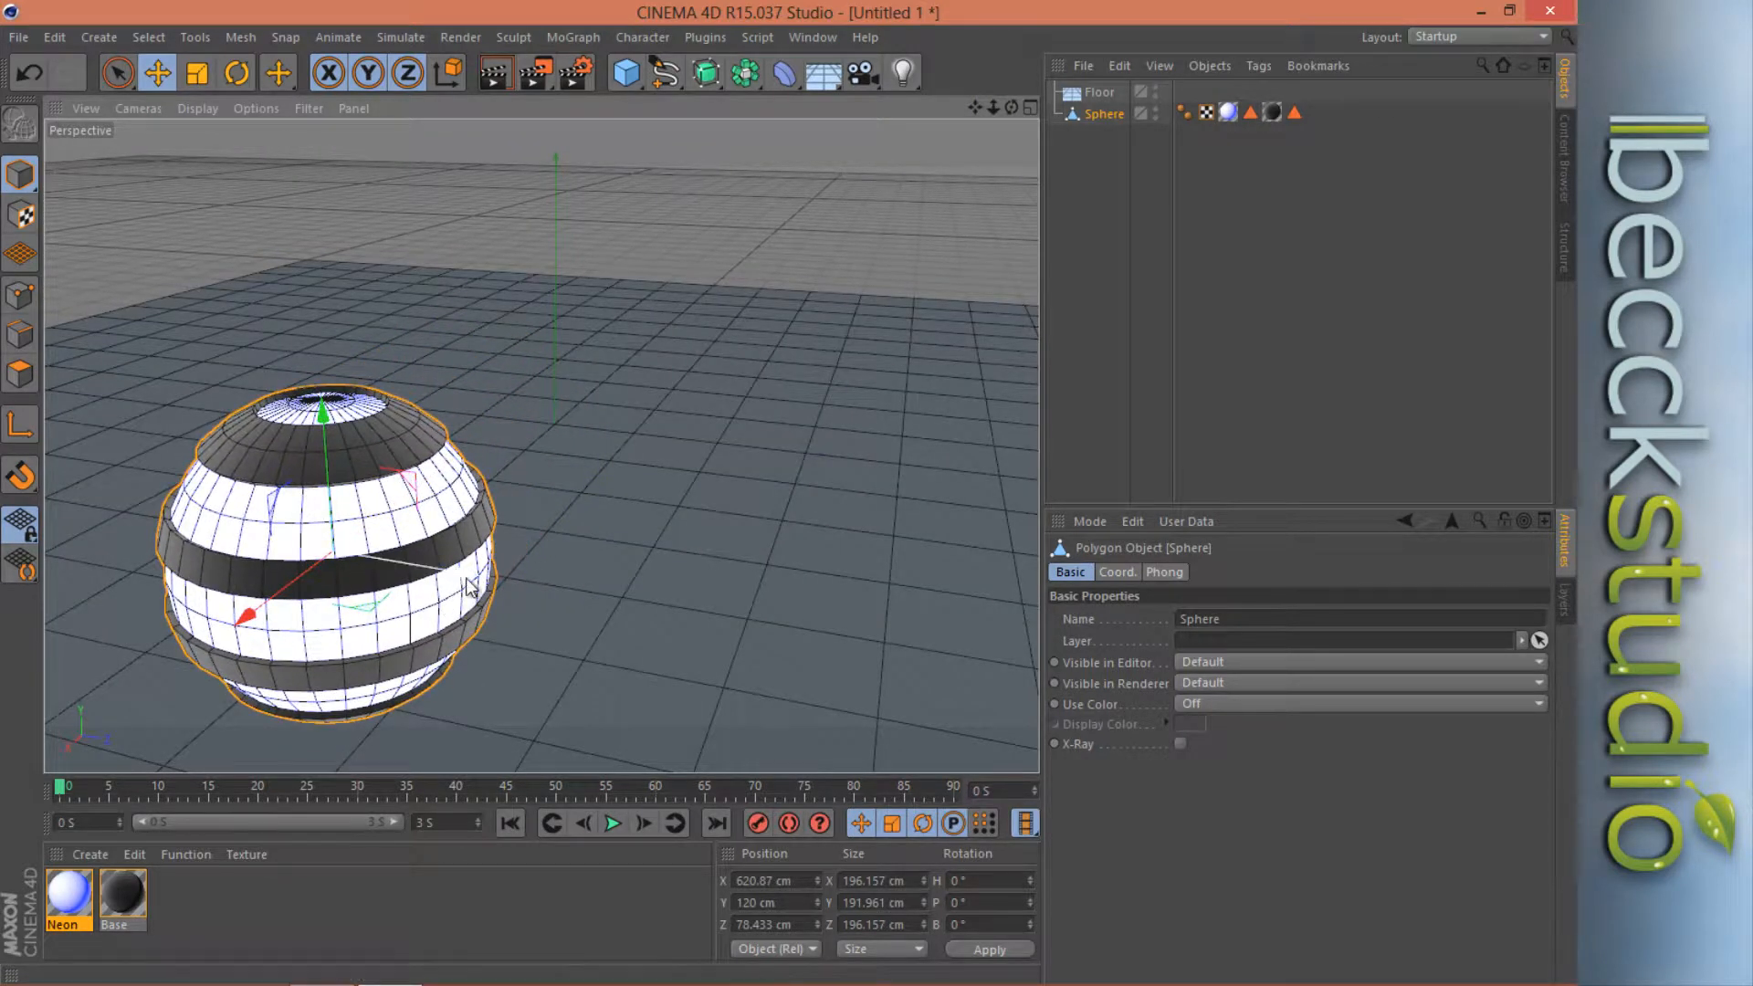
pyautogui.moveTo(464, 577); pyautogui.dragTo(428, 571)
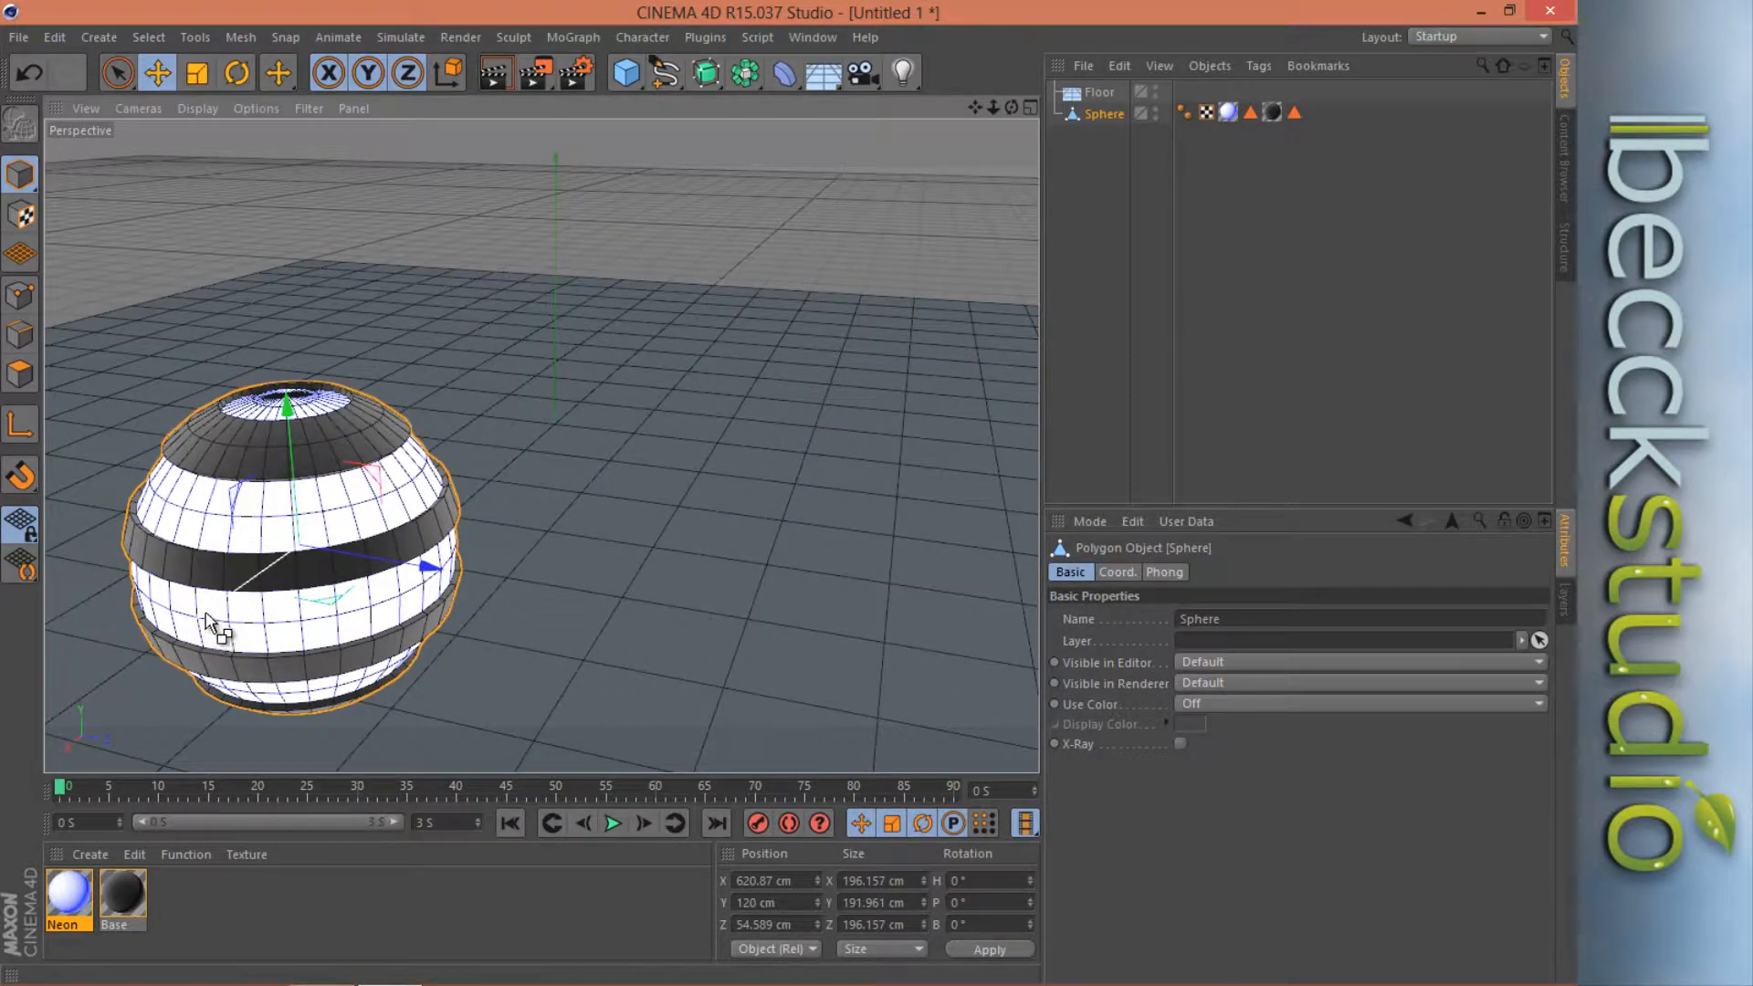
# Duplicate the Sphere and place the copy across the floor at about X 341 cm and Z 367 cm.
pyautogui.keyDown('ctrl'); pyautogui.moveTo(215, 626); pyautogui.dragTo(478, 413); pyautogui.keyUp('ctrl')
pyautogui.moveTo(676, 392); pyautogui.dragTo(1012, 442)
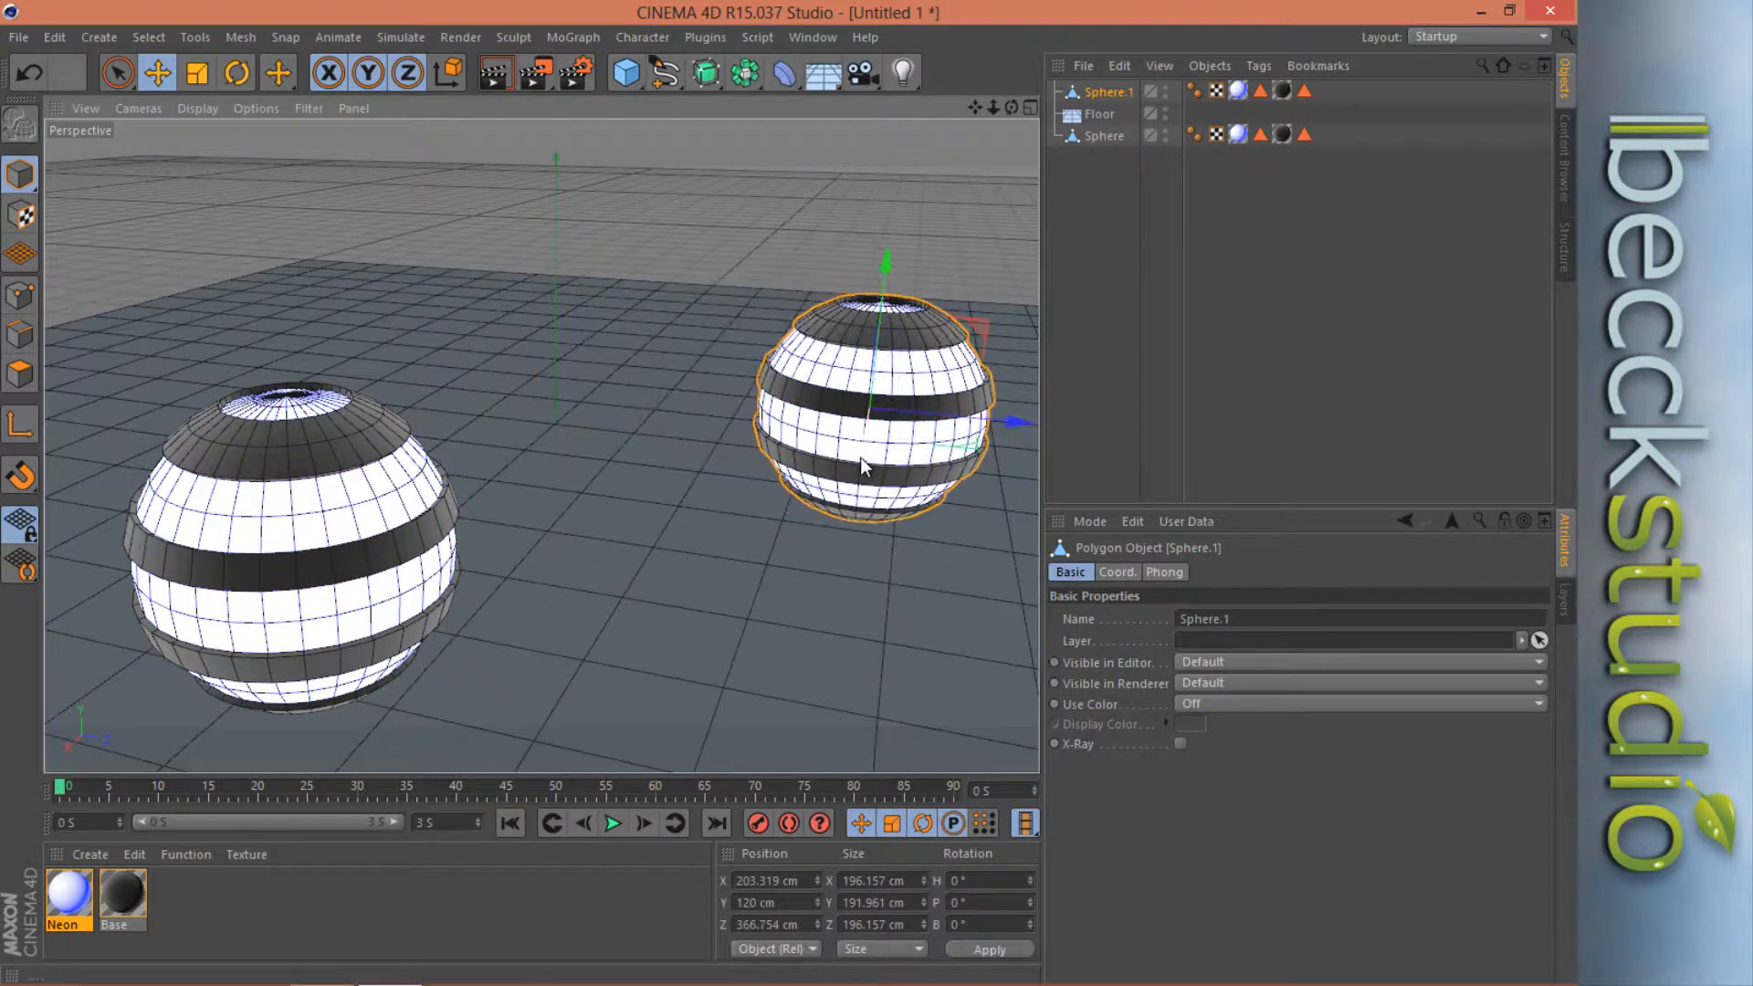
pyautogui.moveTo(858, 460); pyautogui.dragTo(834, 508)
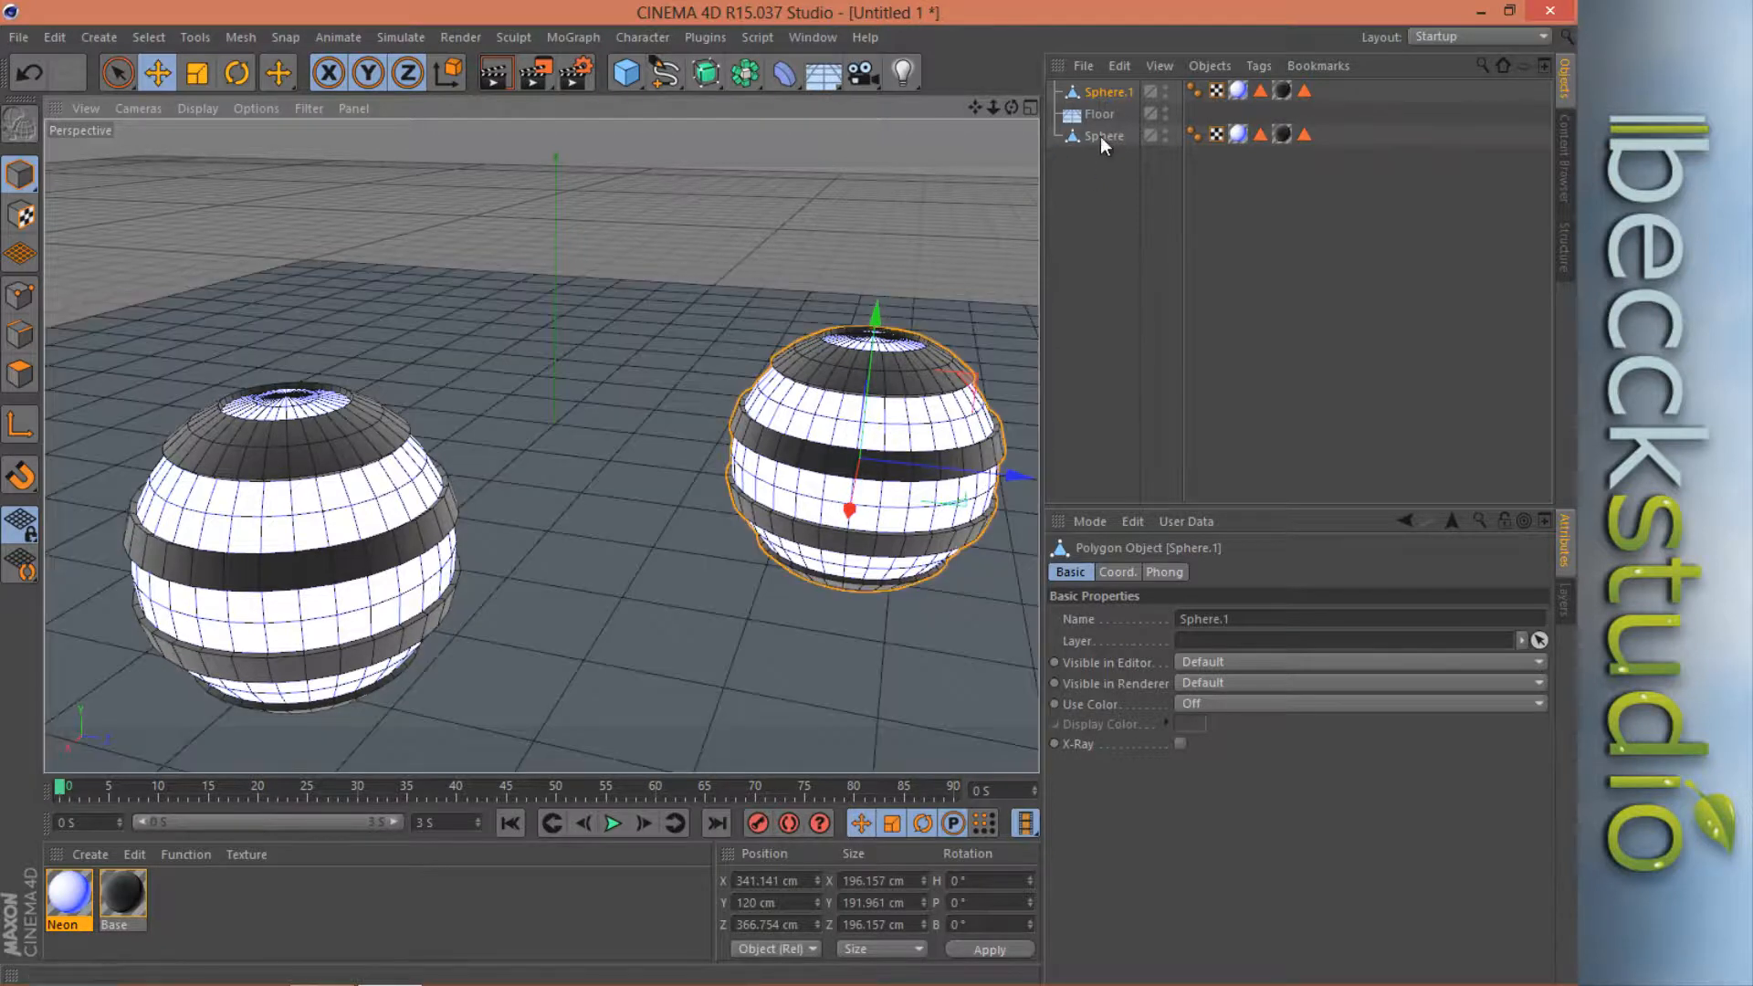
# Duplicate Sphere.1 and move the new copy behind the other two spheres, to about X -19 cm and Z 14 cm.
pyautogui.moveTo(1107, 94); pyautogui.dragTo(1104, 120)
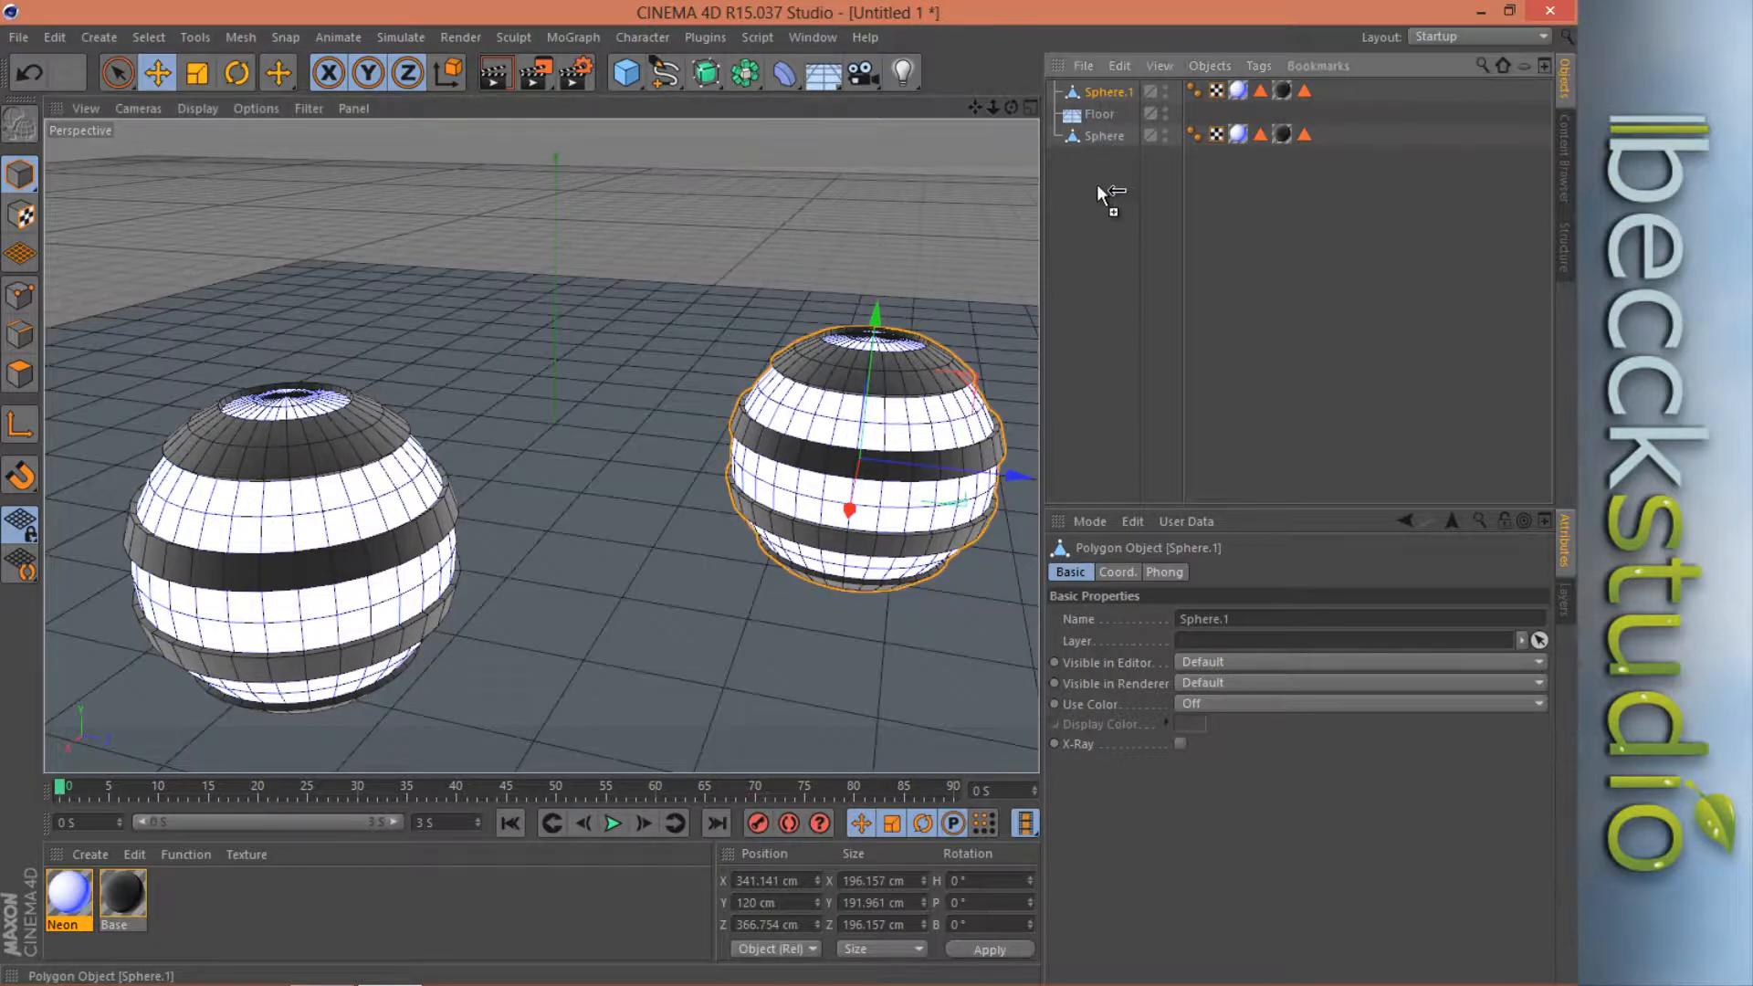
pyautogui.keyDown('ctrl'); pyautogui.moveTo(1098, 188); pyautogui.dragTo(1096, 193); pyautogui.keyUp('ctrl')
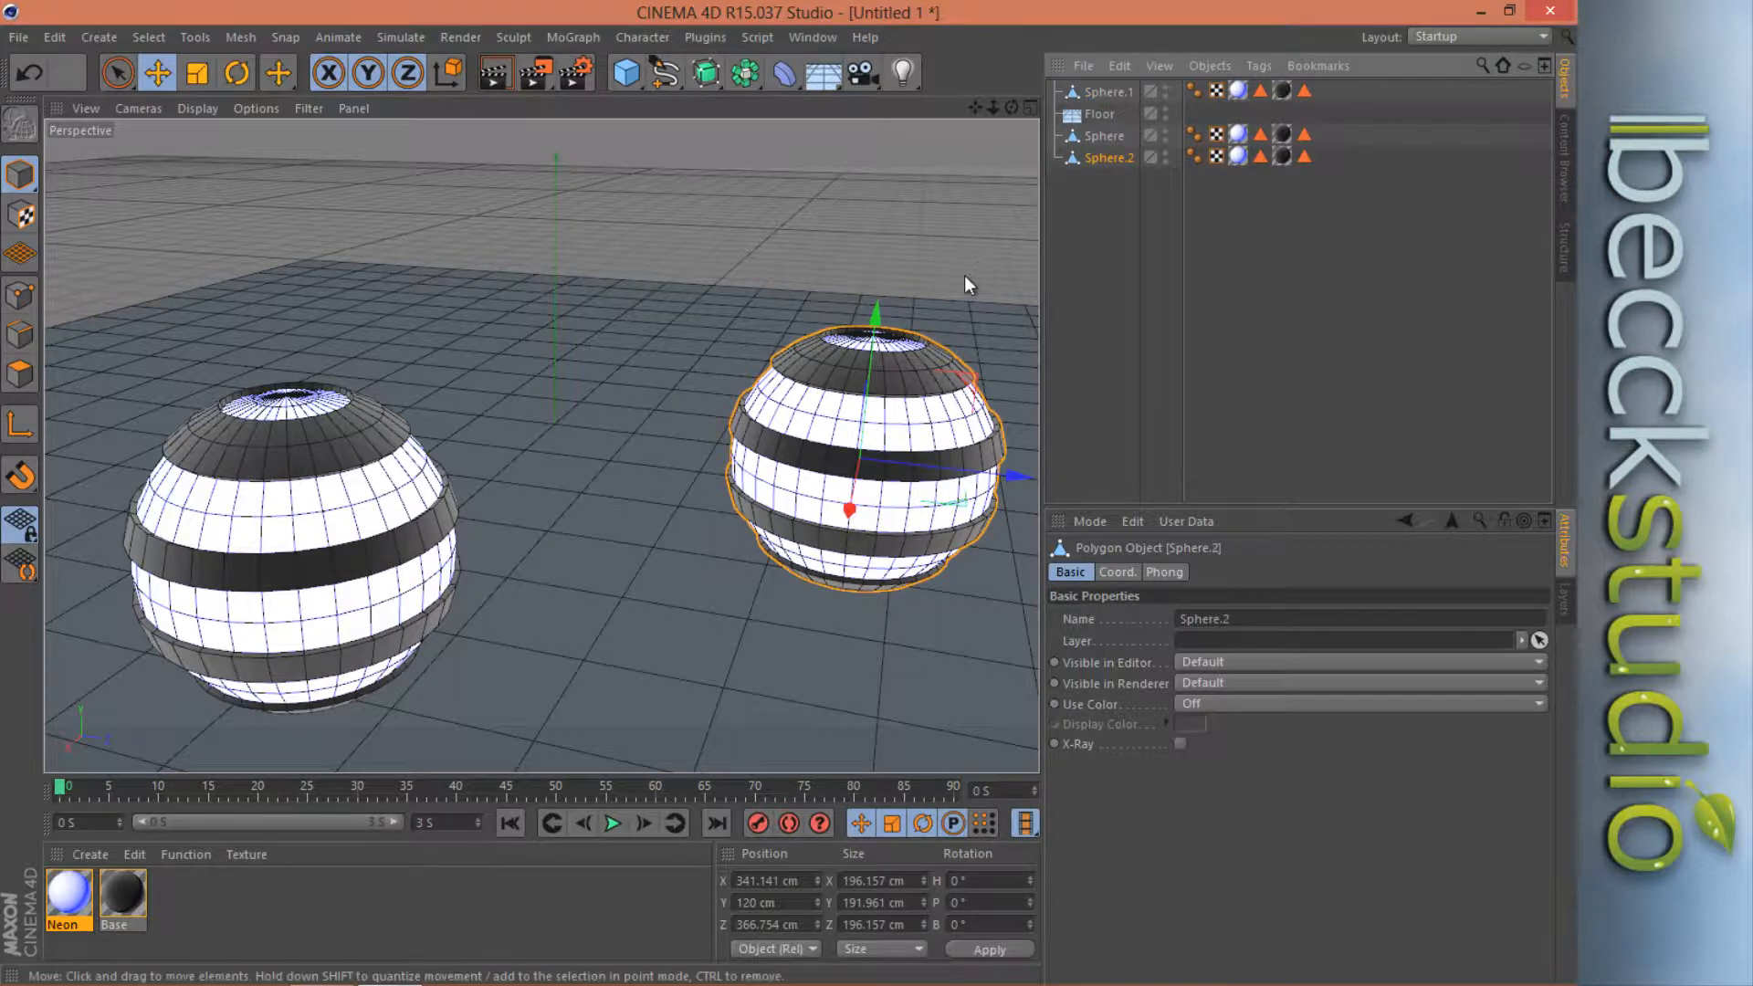
pyautogui.moveTo(1016, 478); pyautogui.dragTo(374, 418)
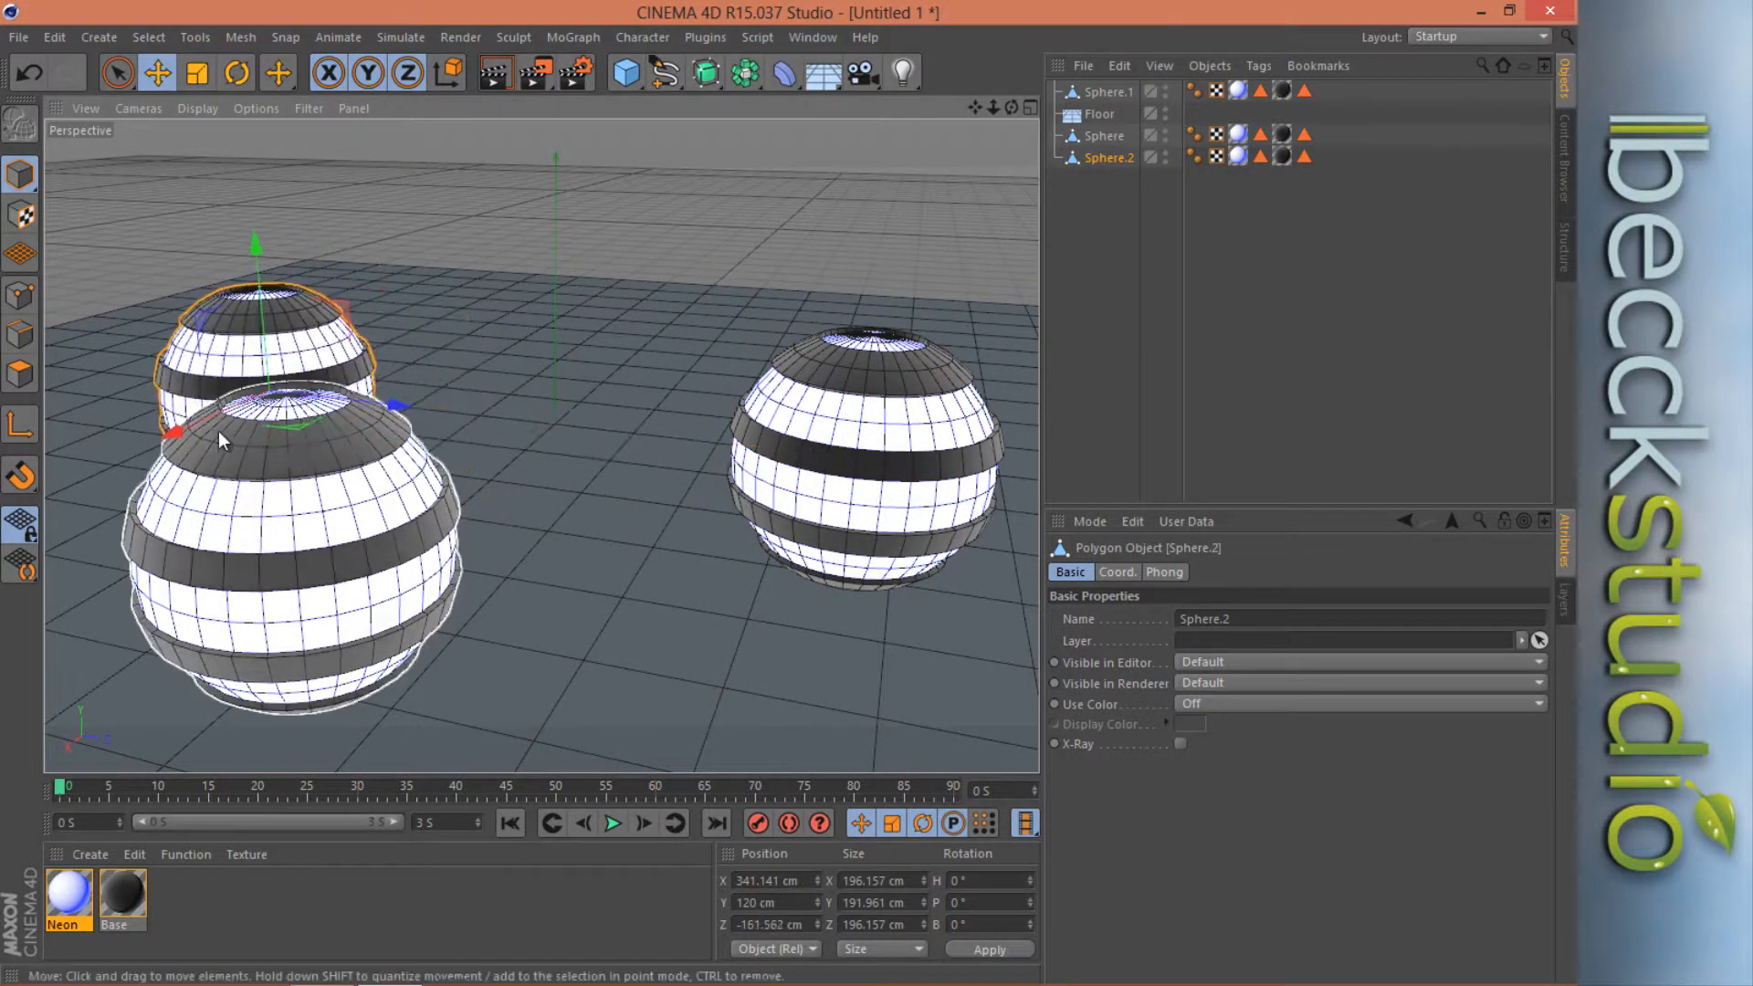
pyautogui.moveTo(178, 425); pyautogui.dragTo(378, 365)
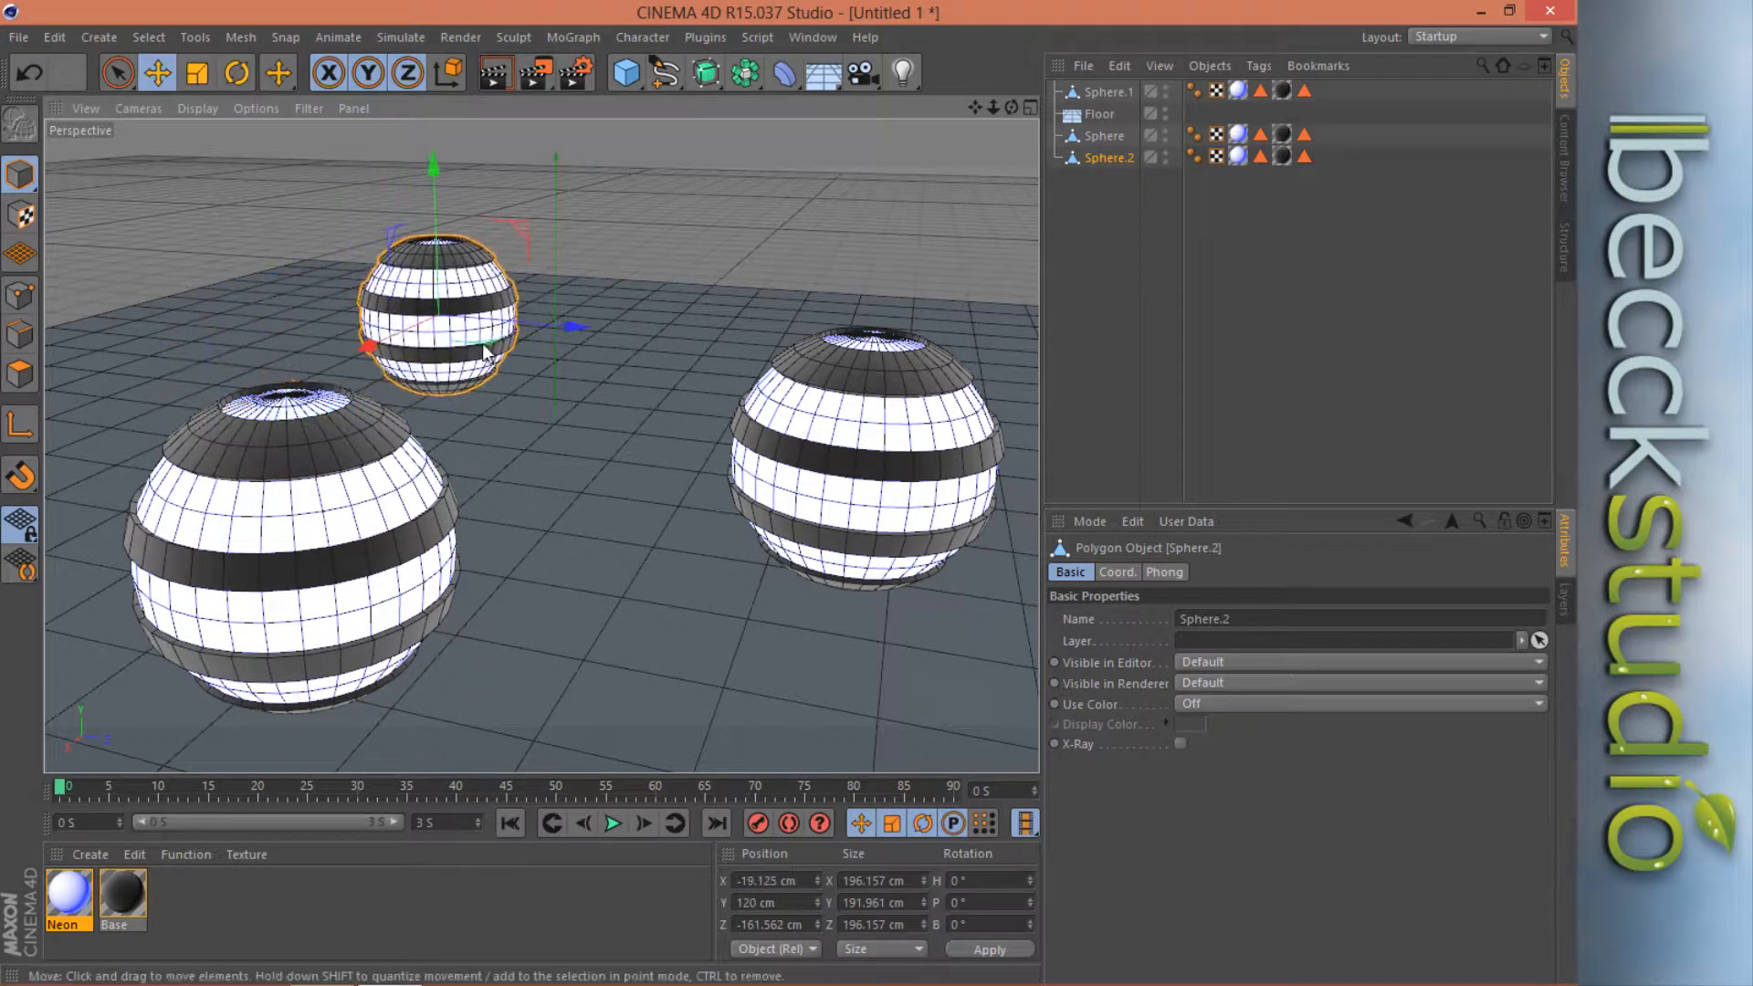
pyautogui.moveTo(604, 317); pyautogui.dragTo(721, 336)
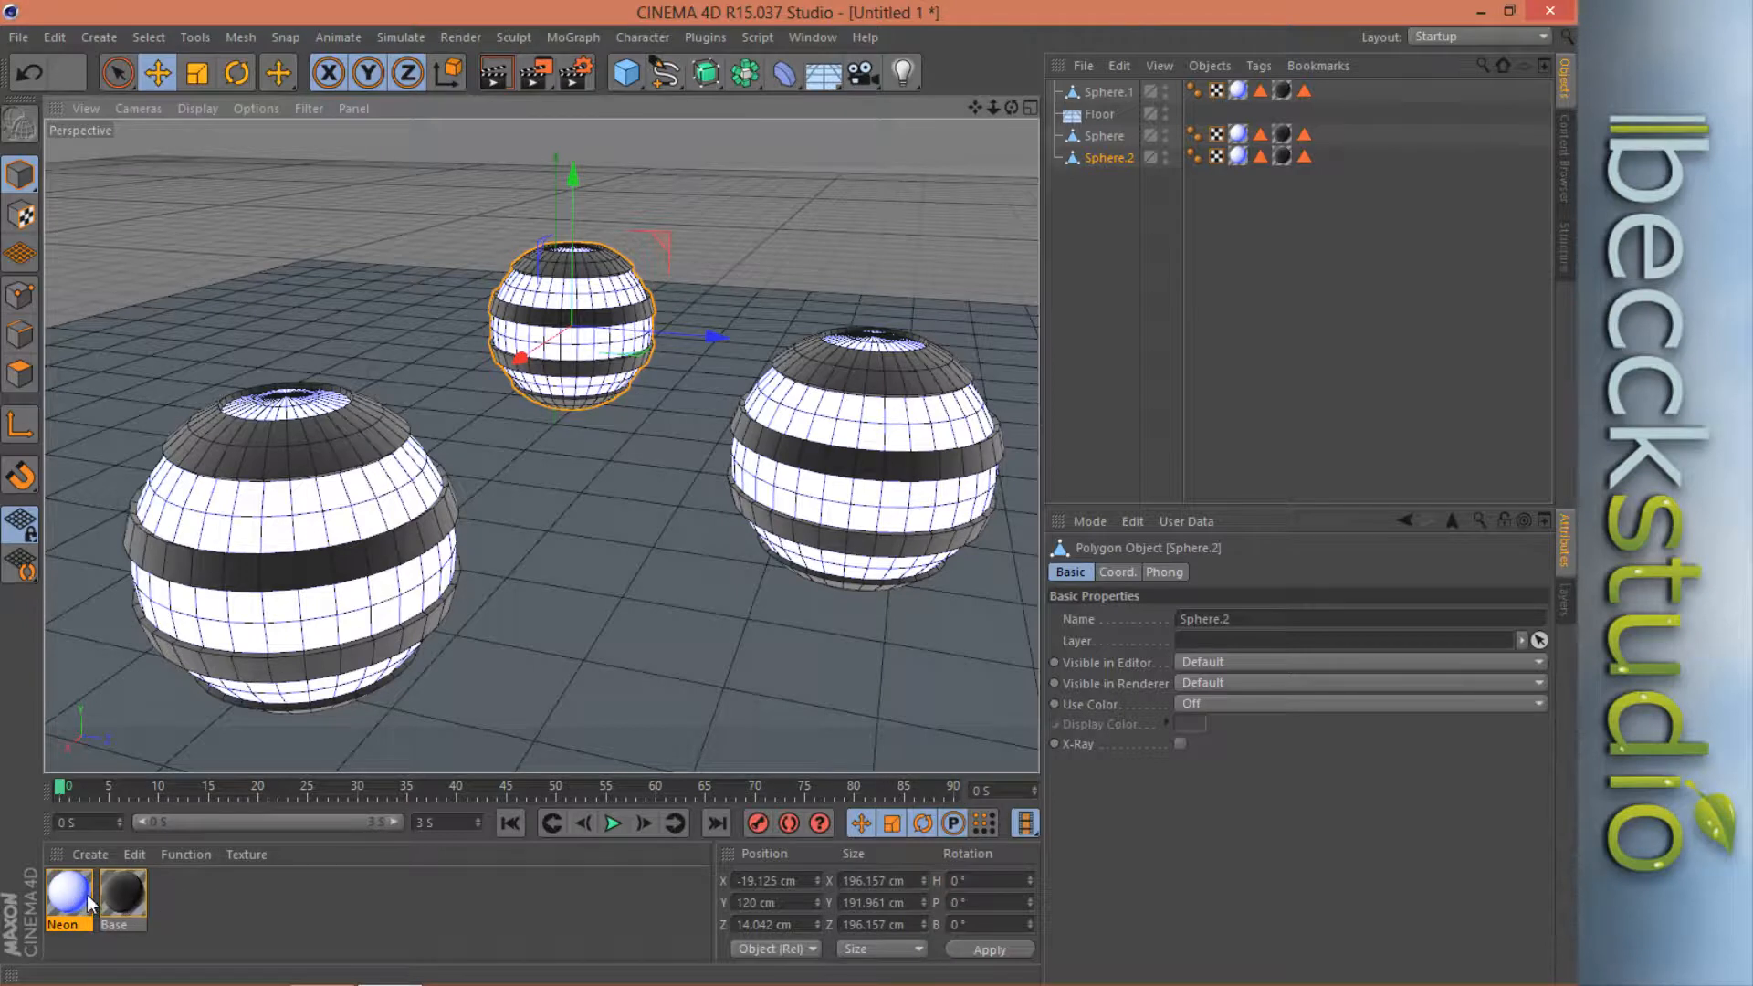
# Make two copies of the Neon material and set the luminance color of Neon.1 to pure green (0, 255, 0).
pyautogui.moveTo(91, 904); pyautogui.dragTo(263, 908)
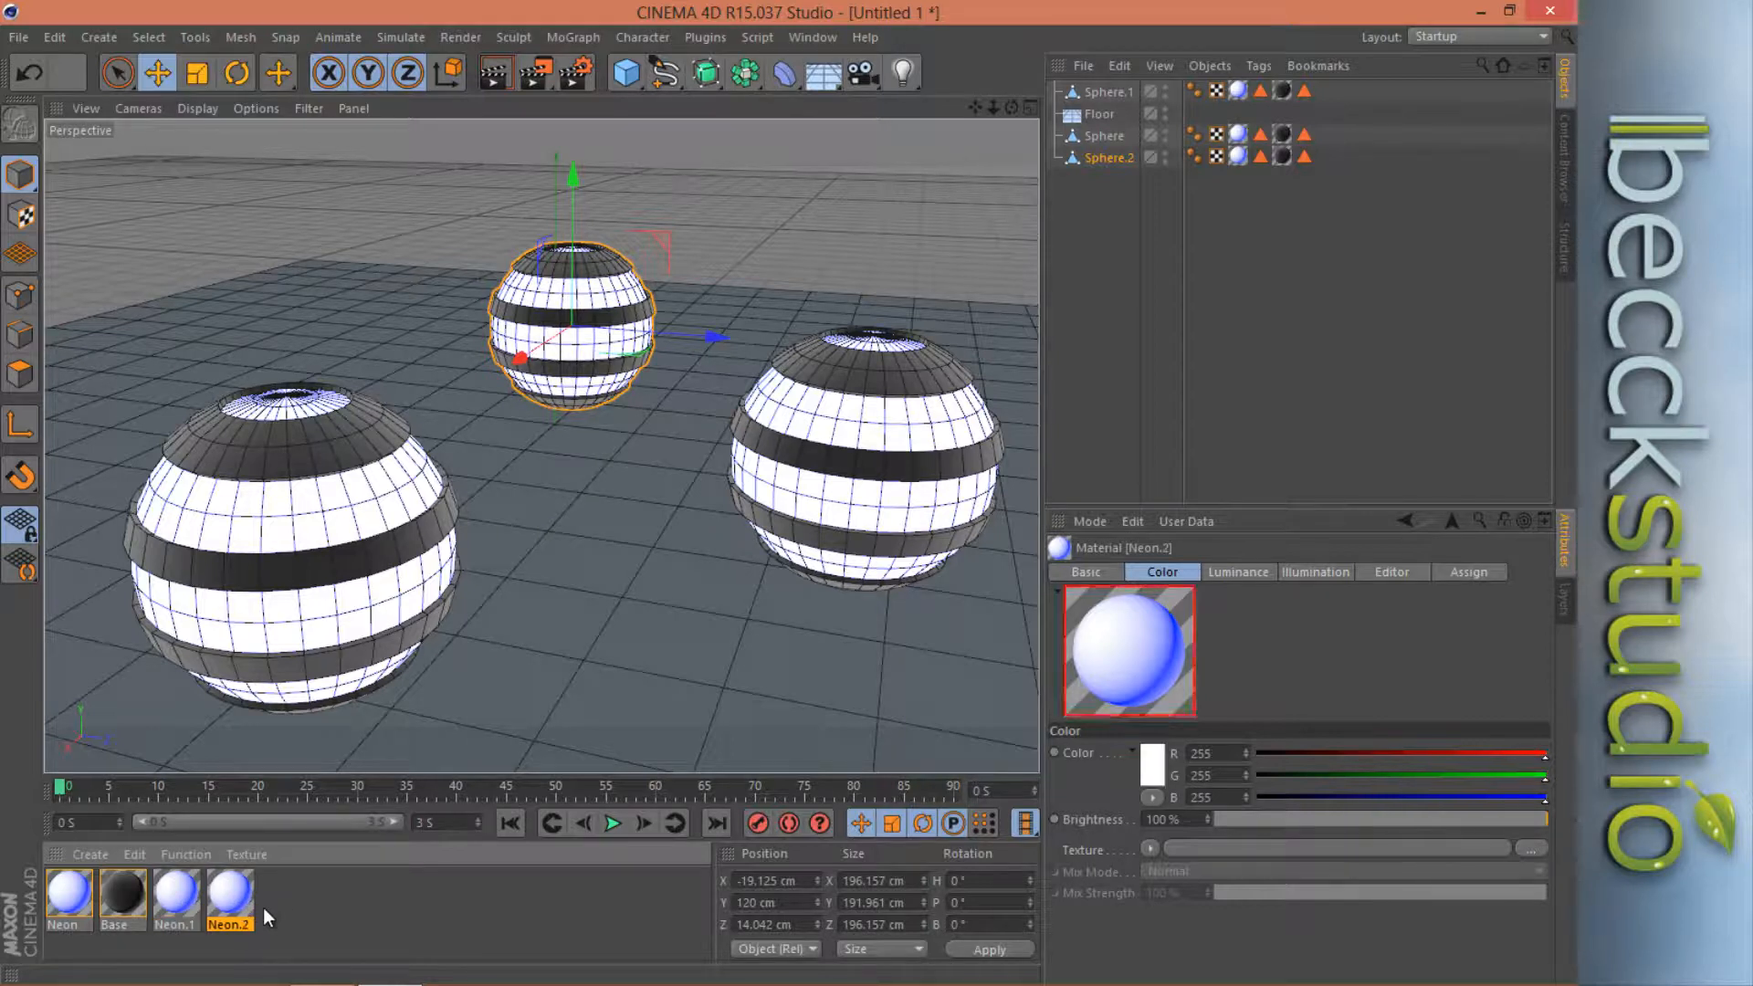
pyautogui.click(177, 903)
pyautogui.doubleClick(170, 898)
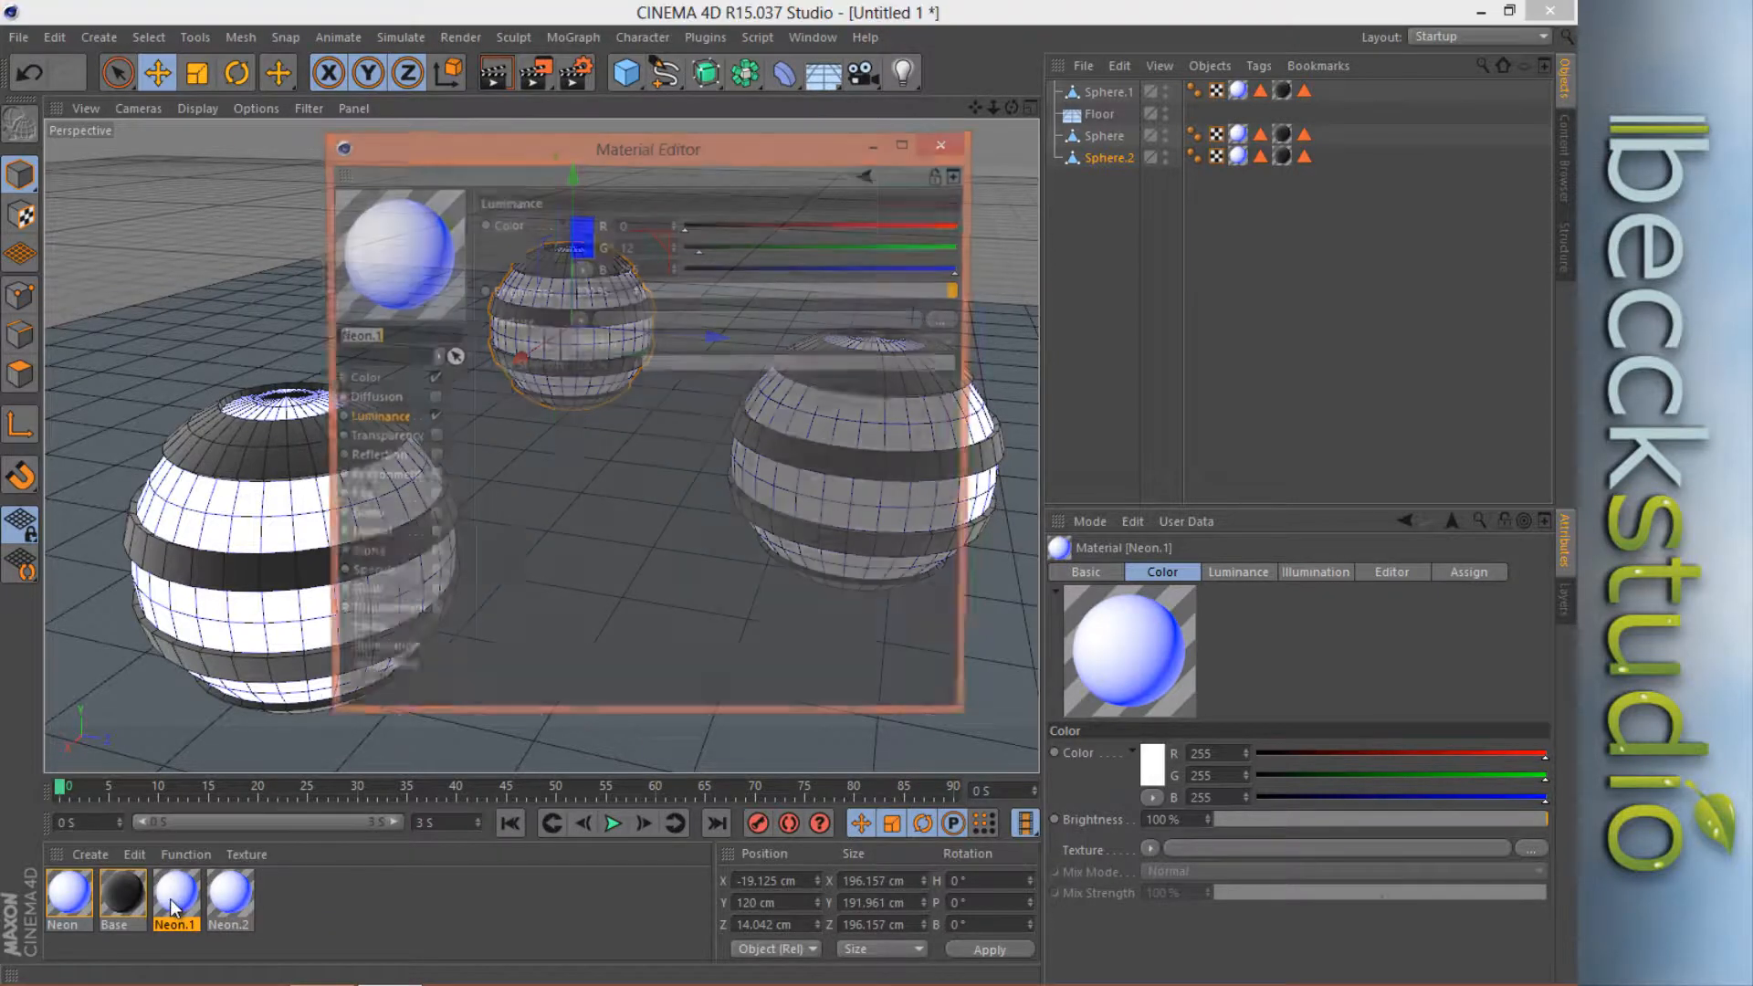
pyautogui.moveTo(650, 163); pyautogui.dragTo(781, 171)
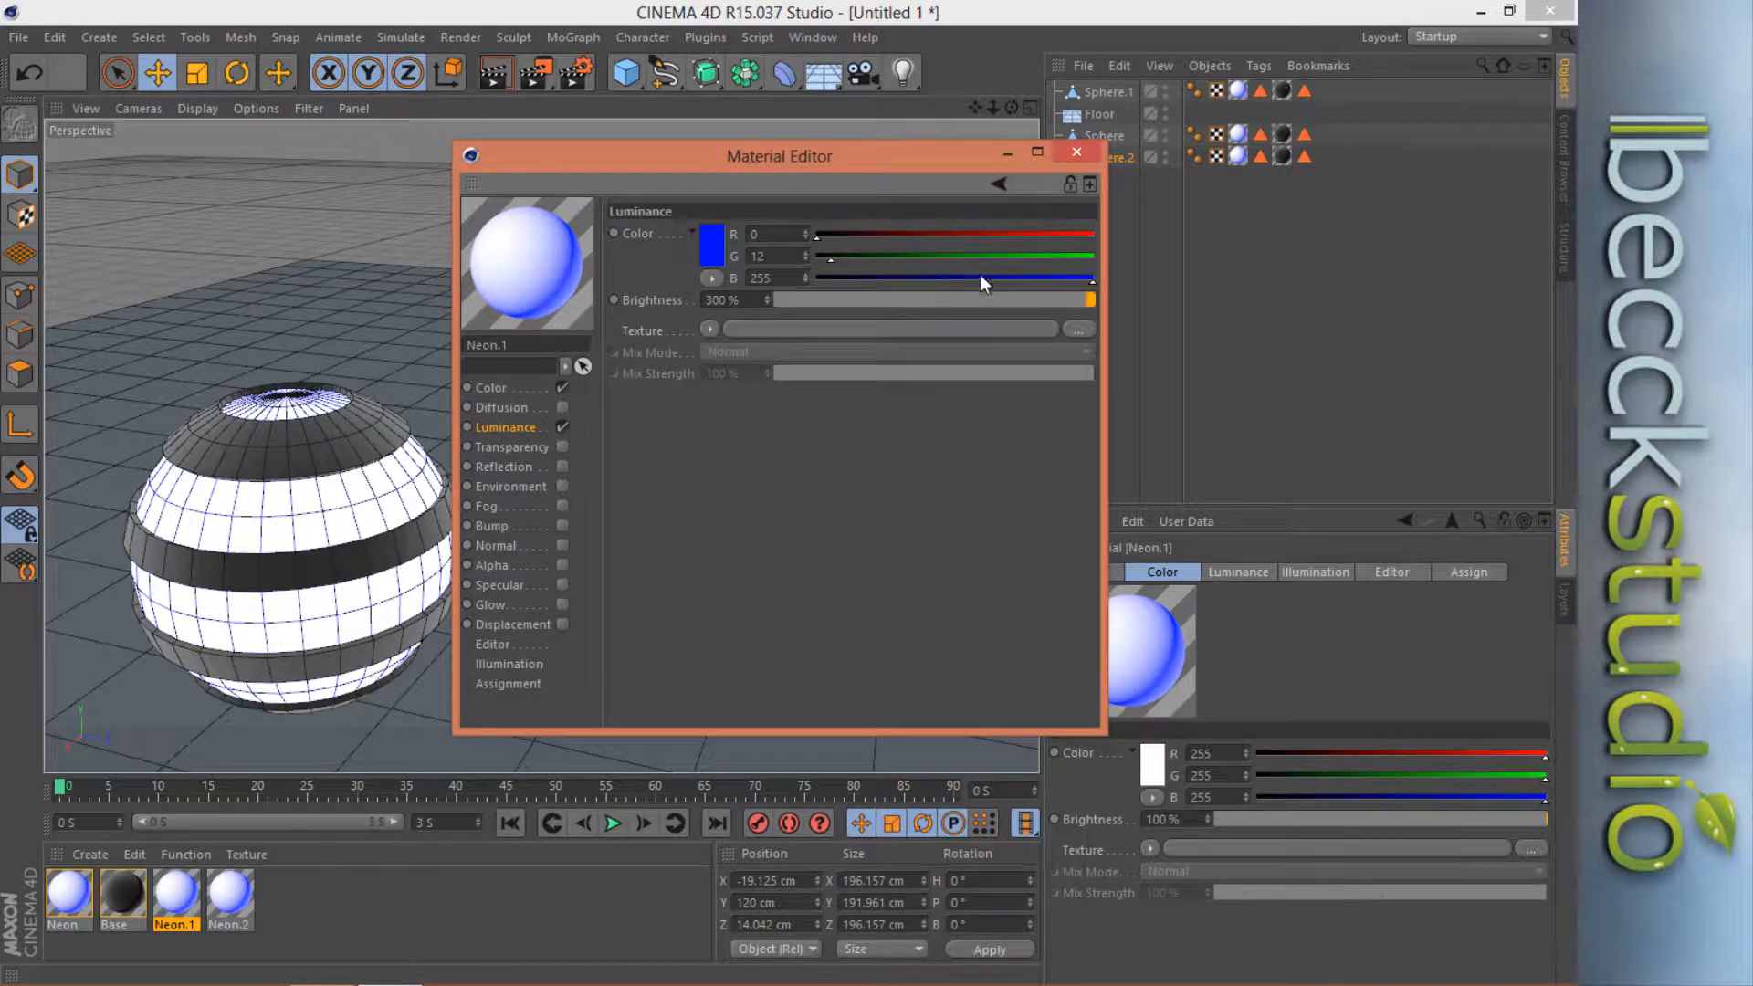
pyautogui.moveTo(1091, 284)
pyautogui.mouseDown()
pyautogui.moveTo(809, 279)
pyautogui.moveTo(863, 259)
pyautogui.moveTo(1094, 257)
pyautogui.mouseUp()
pyautogui.click(714, 259)
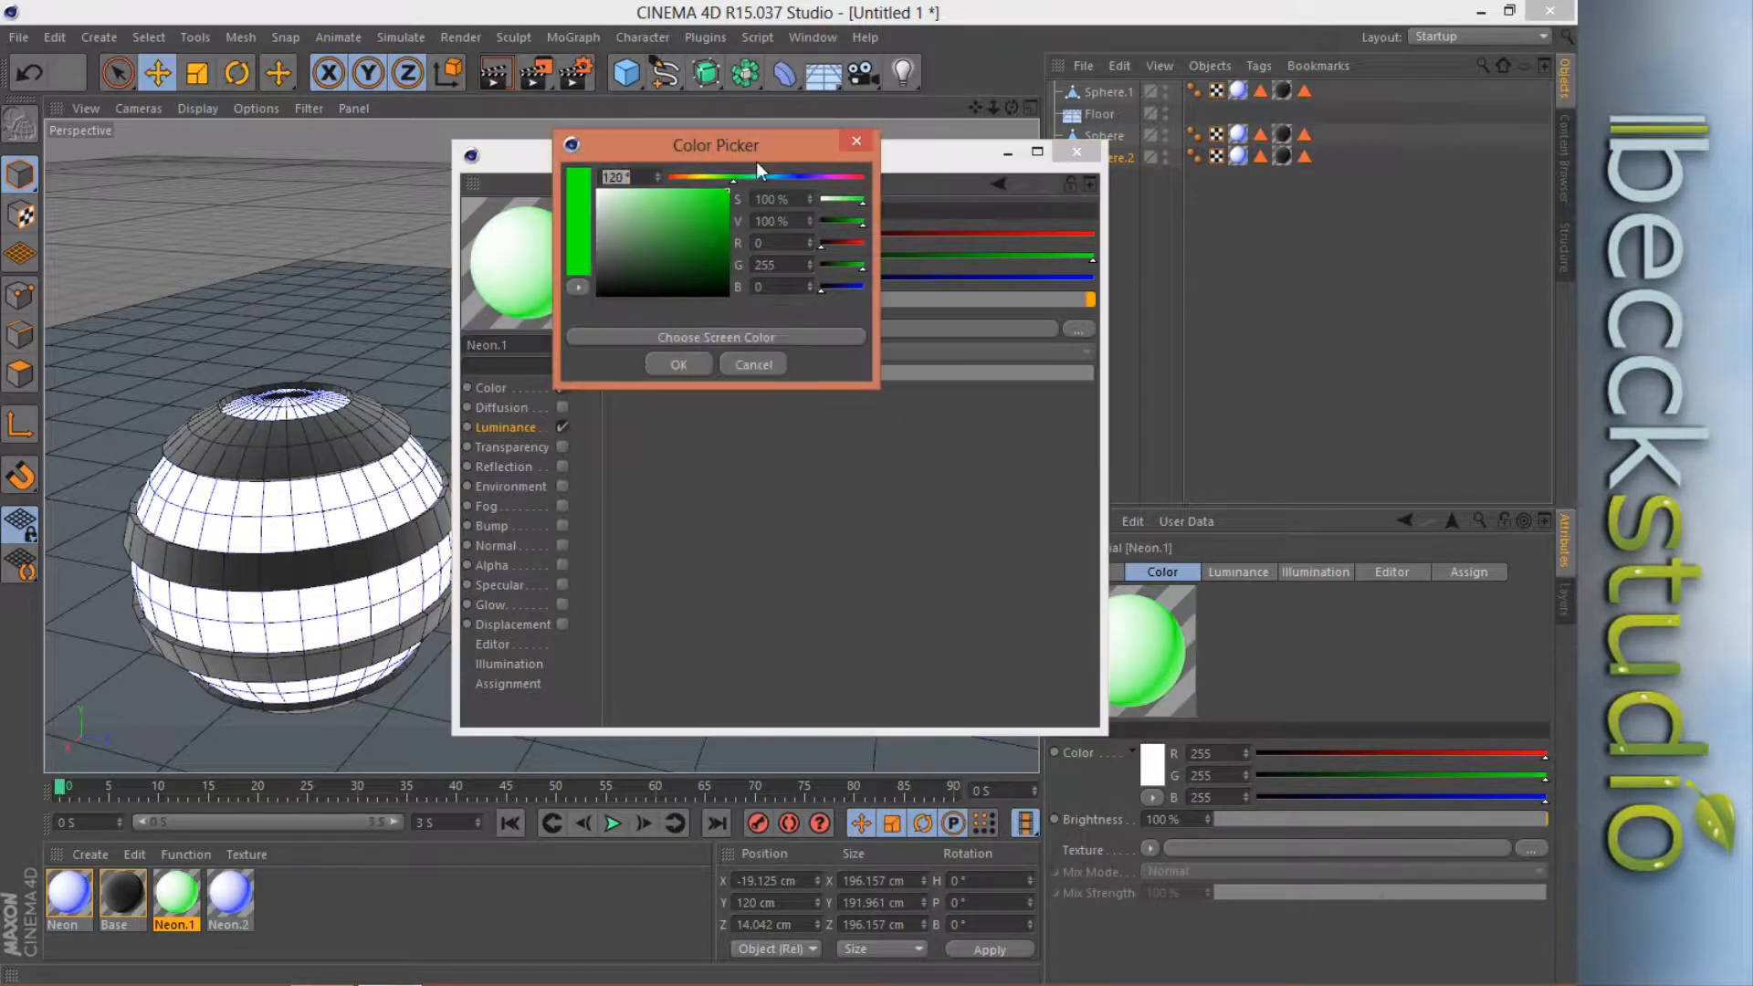
pyautogui.click(678, 364)
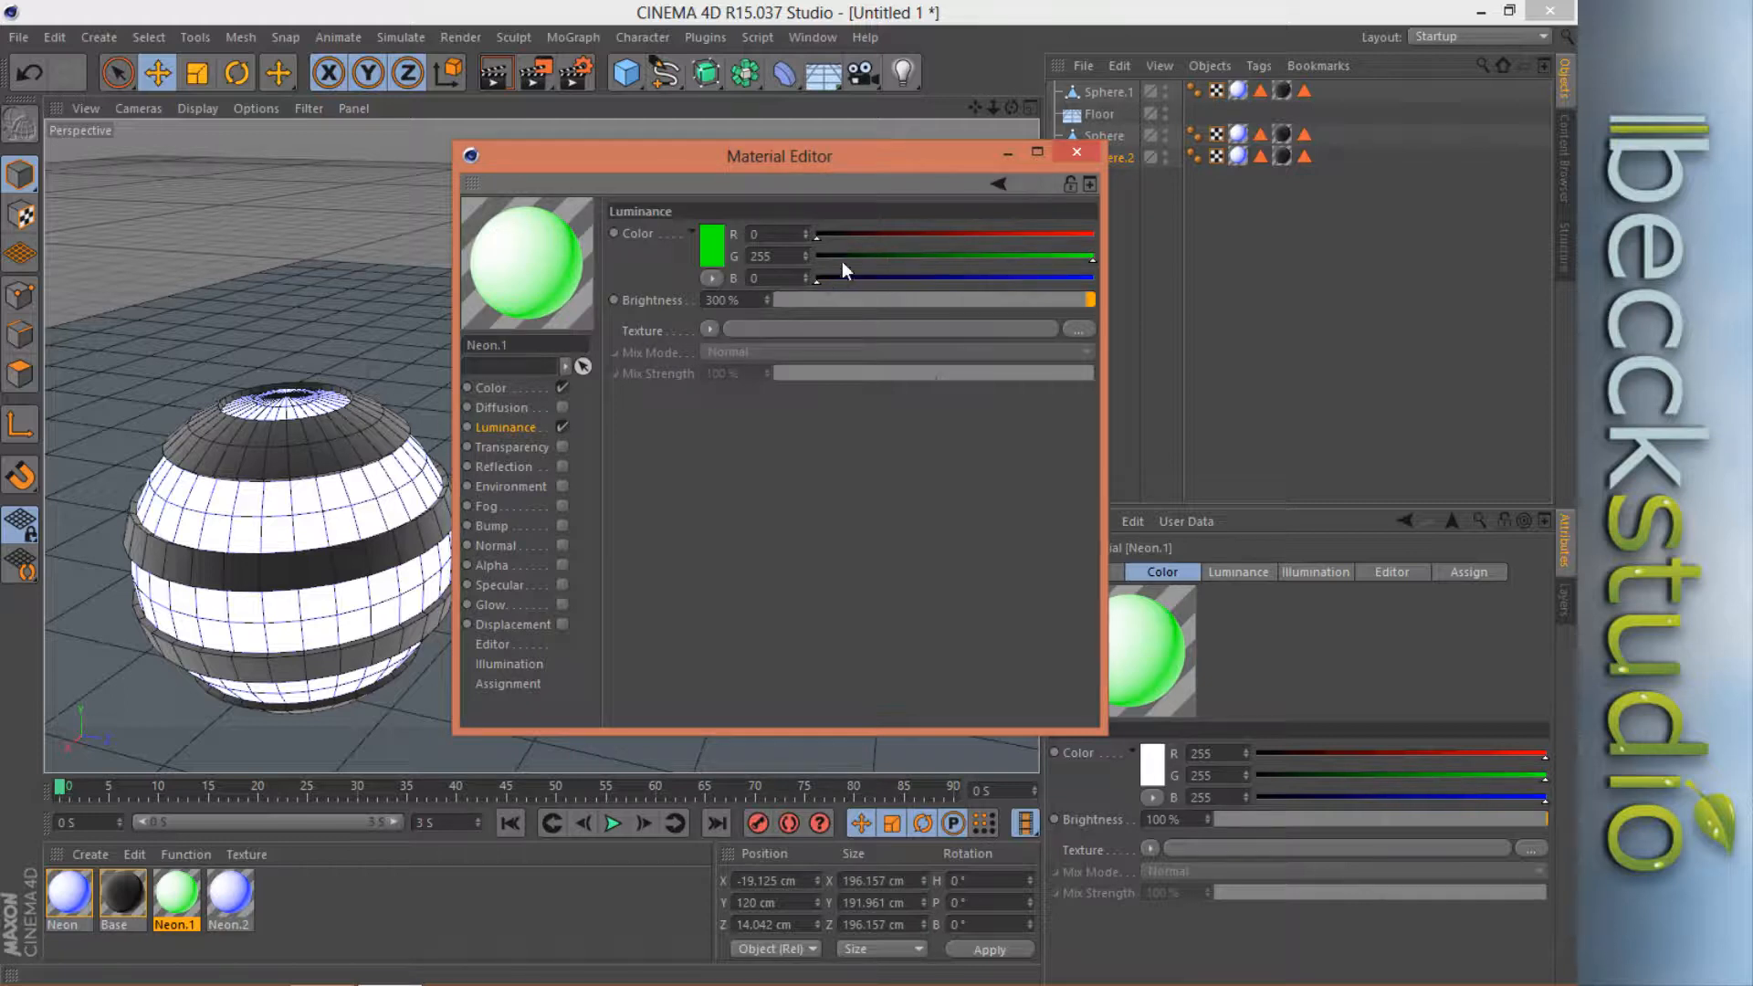
pyautogui.click(1078, 153)
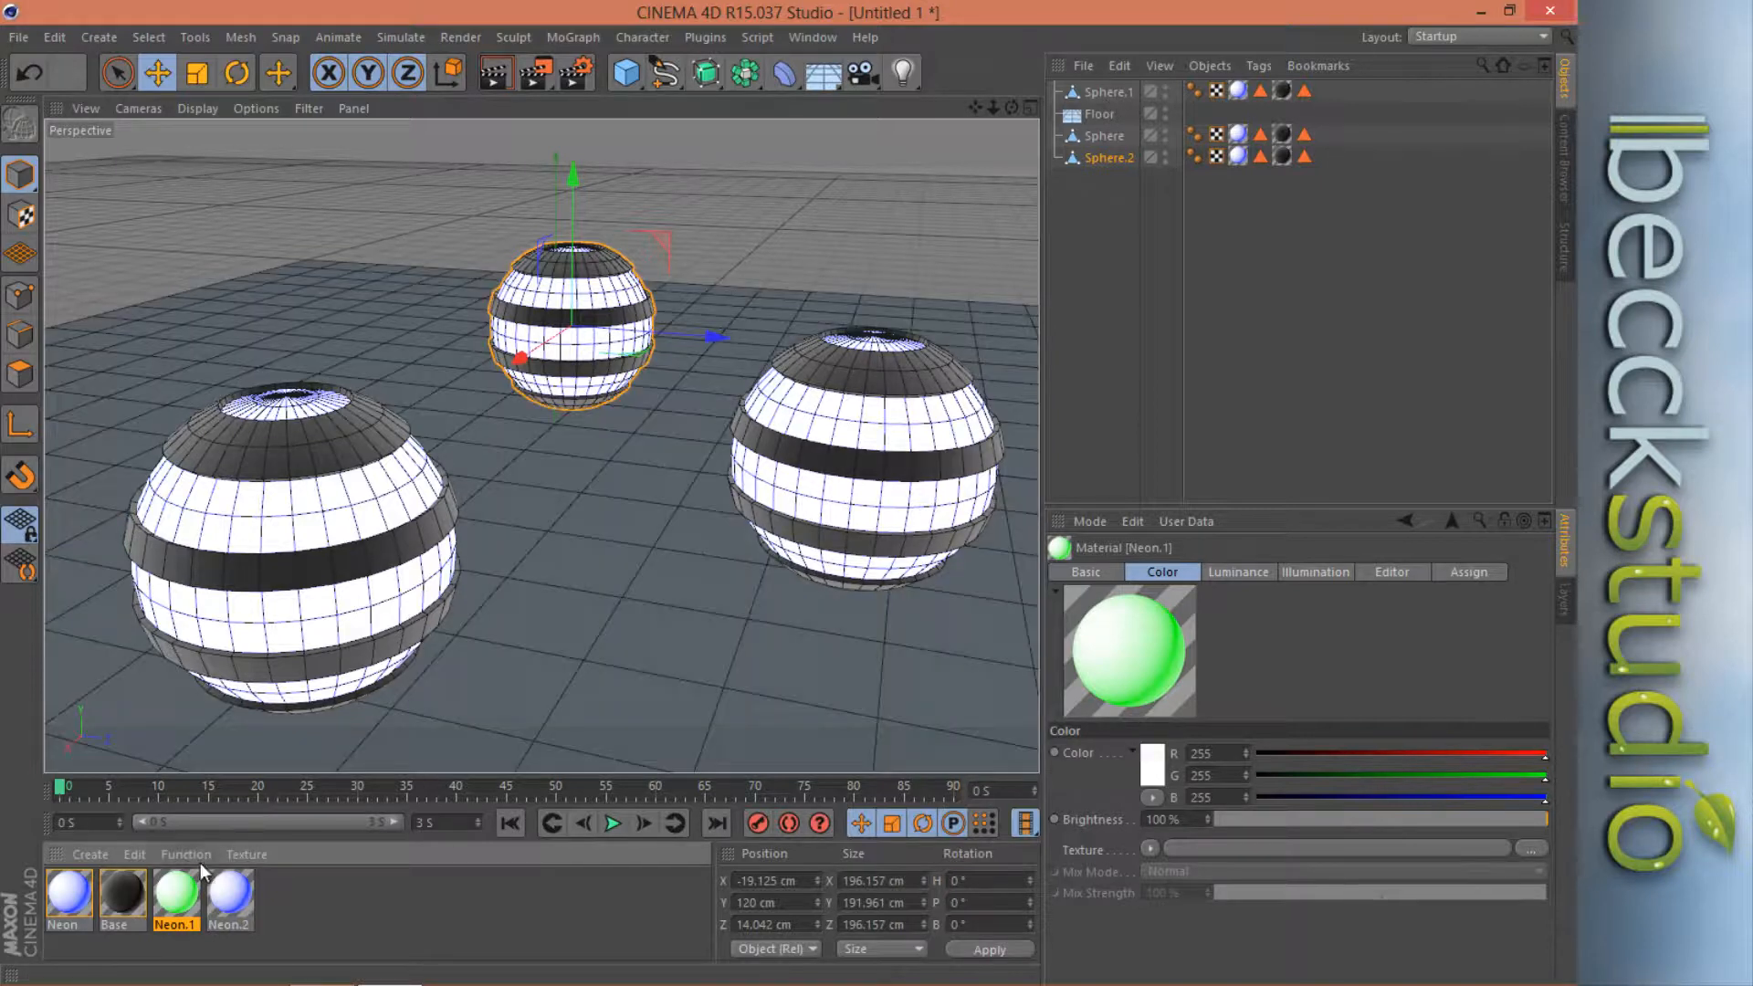
# Replace the blue neon material on Sphere.1 with the green Neon.1.
pyautogui.moveTo(181, 887); pyautogui.dragTo(453, 650)
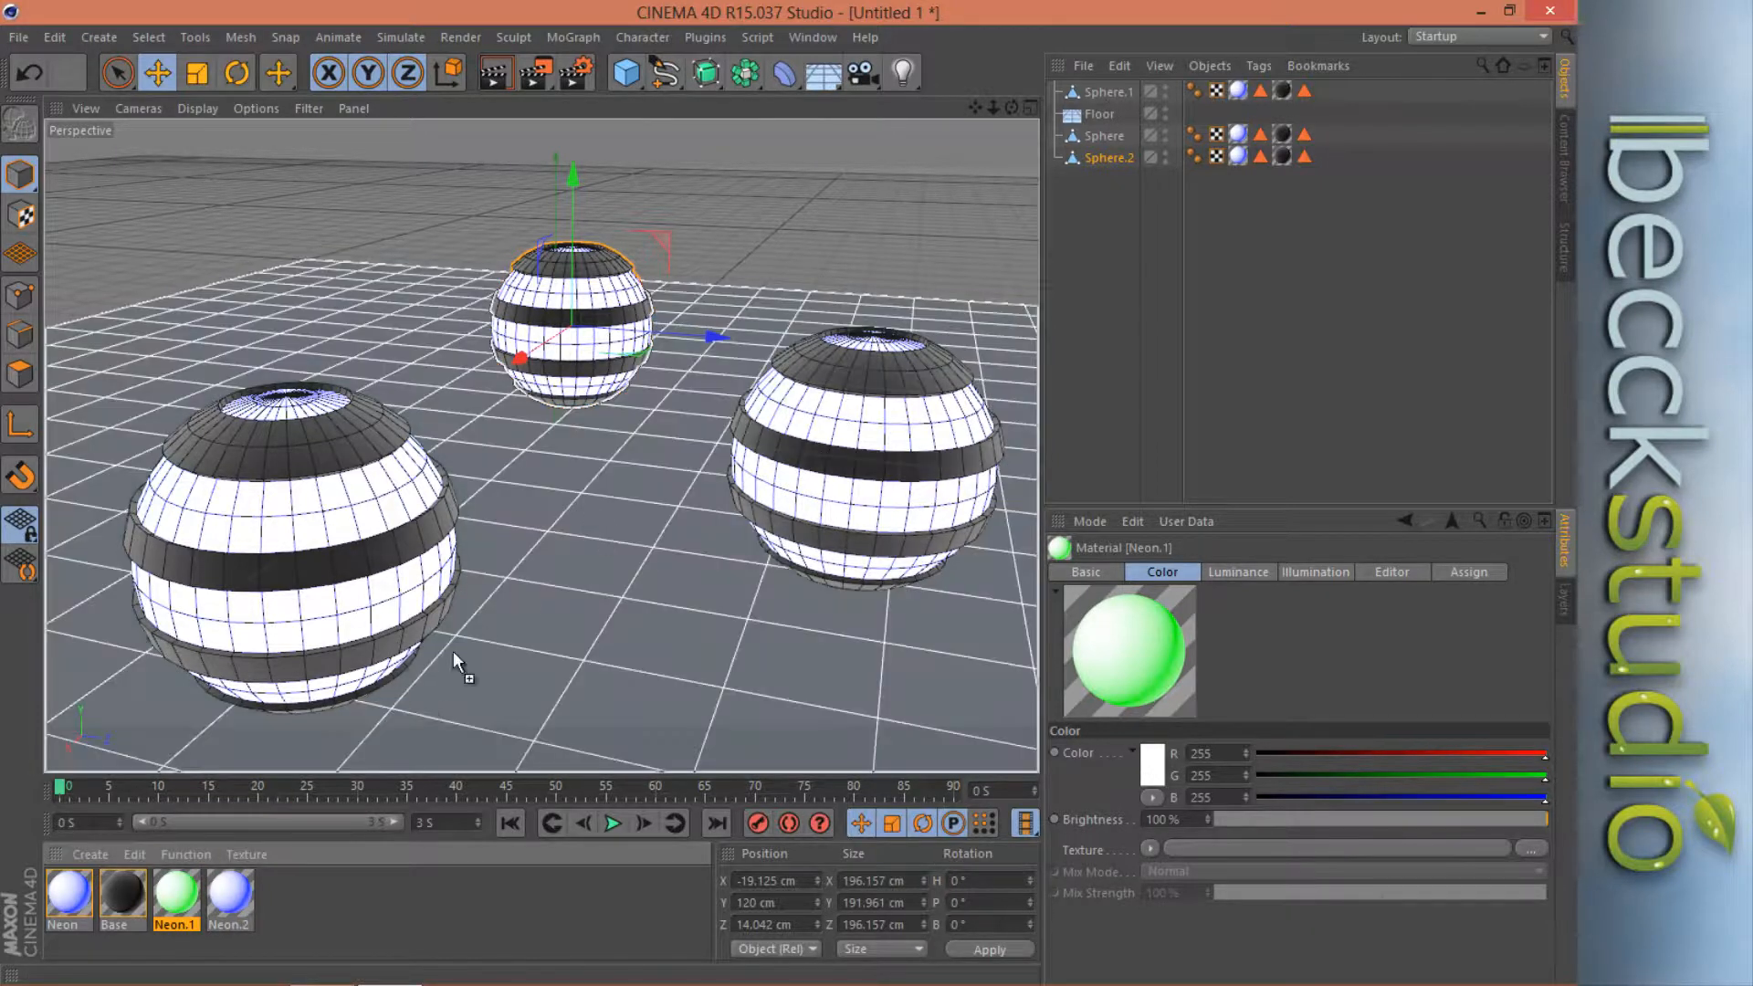
pyautogui.moveTo(1226, 210)
pyautogui.mouseDown()
pyautogui.moveTo(1241, 99)
pyautogui.moveTo(1152, 120)
pyautogui.moveTo(1240, 95)
pyautogui.mouseUp()
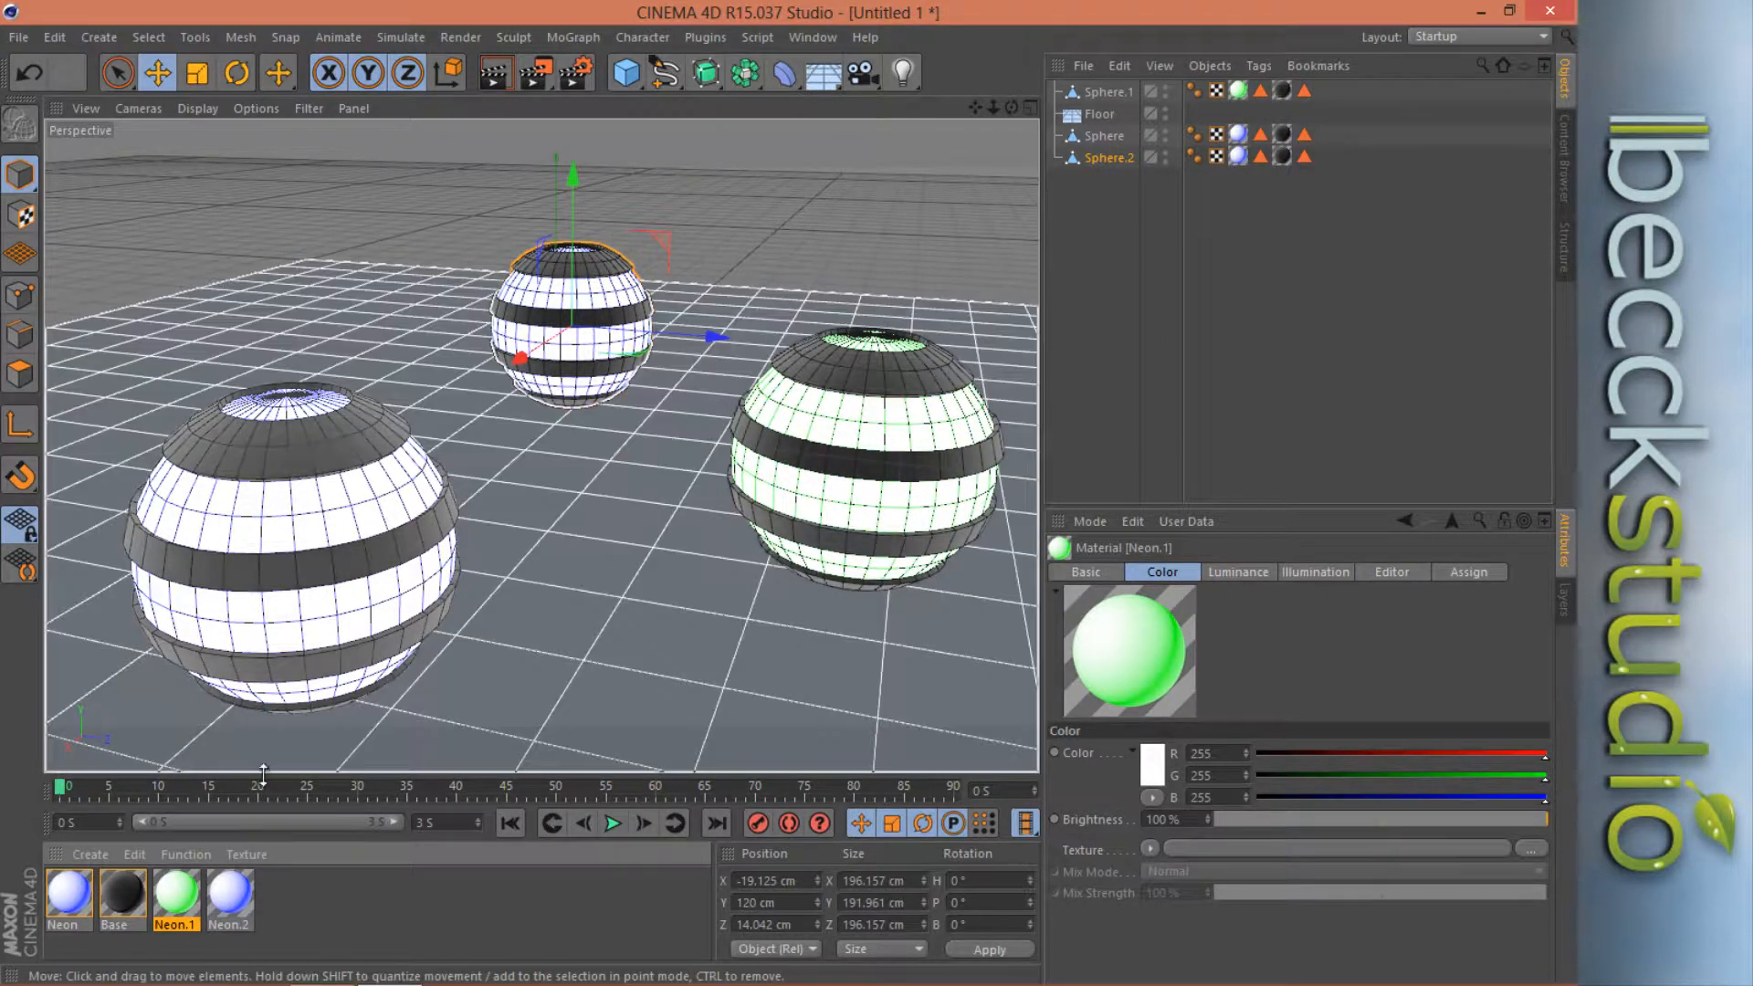
# Set the luminance color of Neon.2 to magenta (255, 0, 221) and assign it to Sphere.2 in place of the blue neon.
pyautogui.click(231, 895)
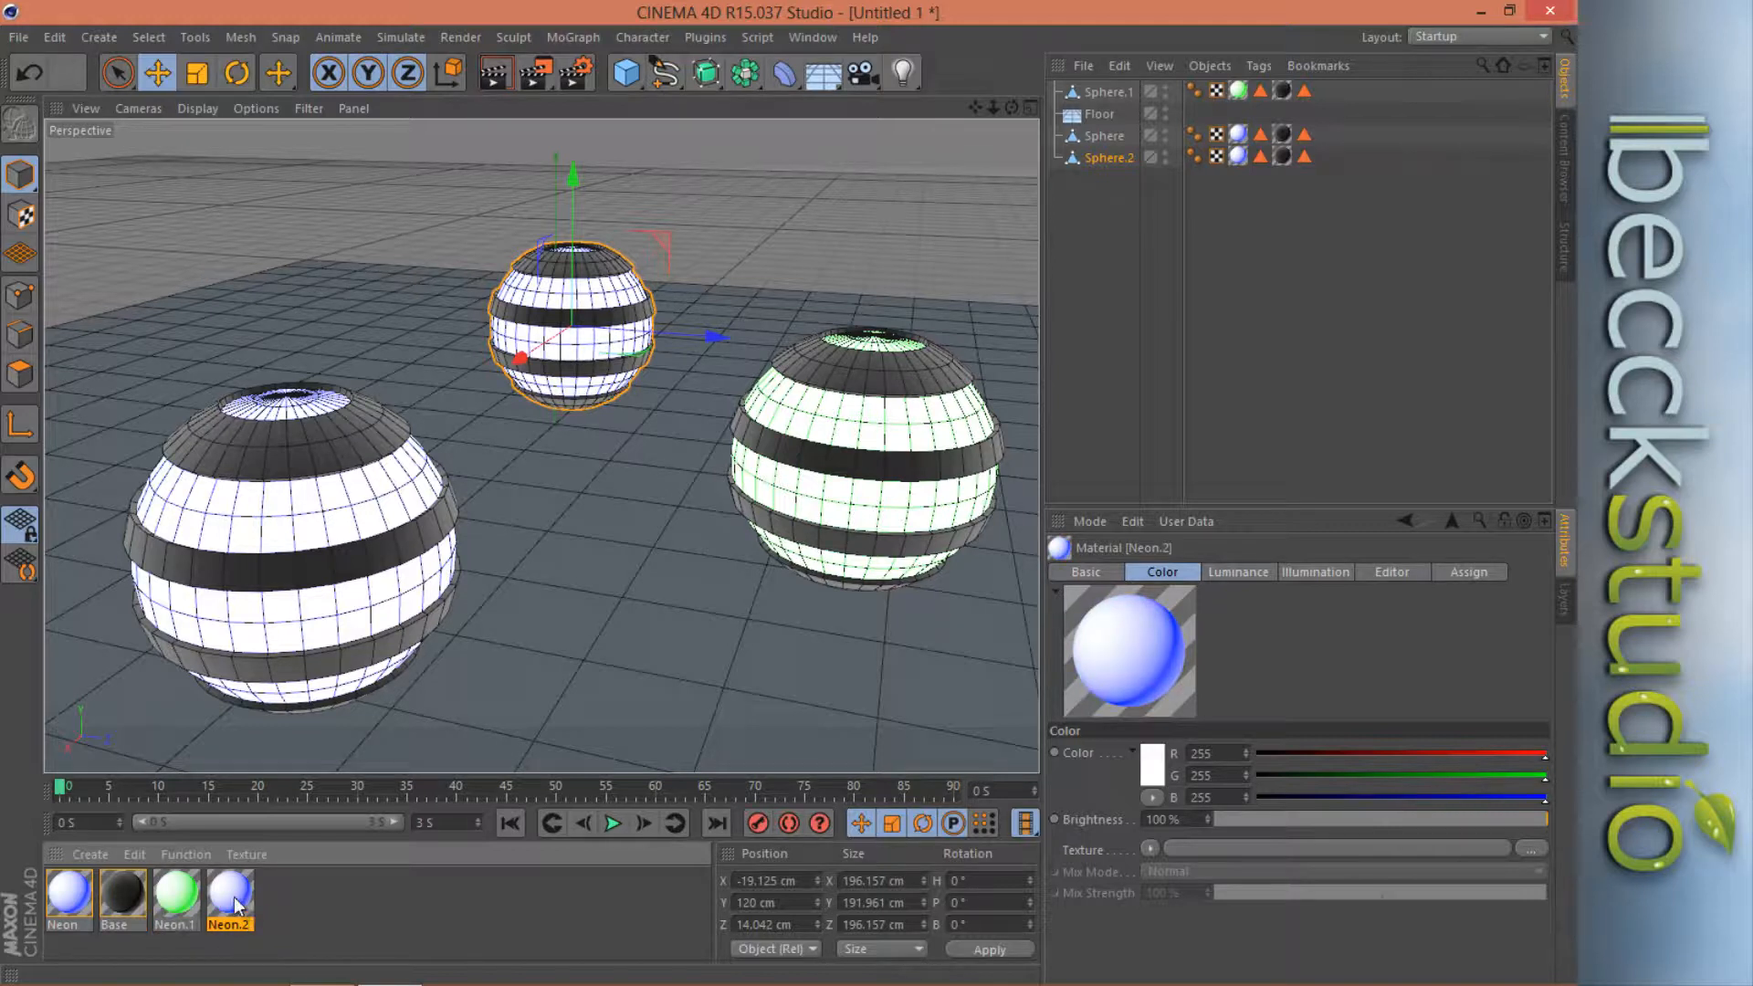
pyautogui.doubleClick(231, 899)
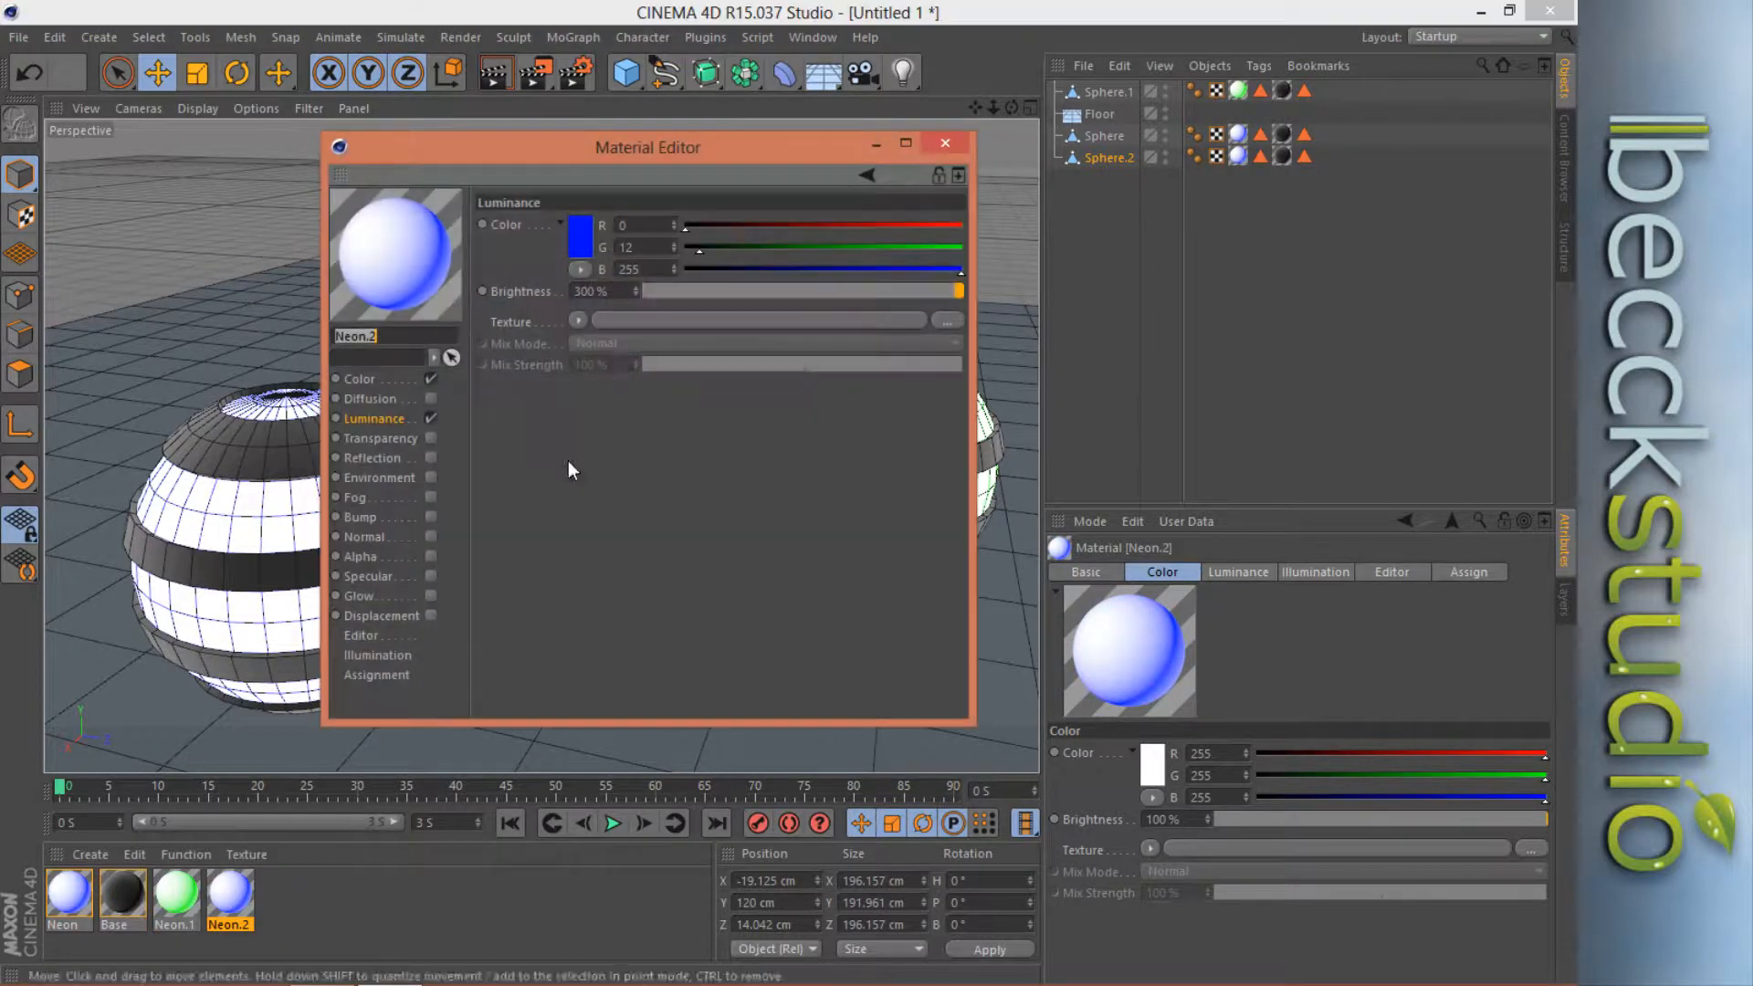
pyautogui.click(578, 247)
pyautogui.moveTo(677, 167); pyautogui.dragTo(700, 168)
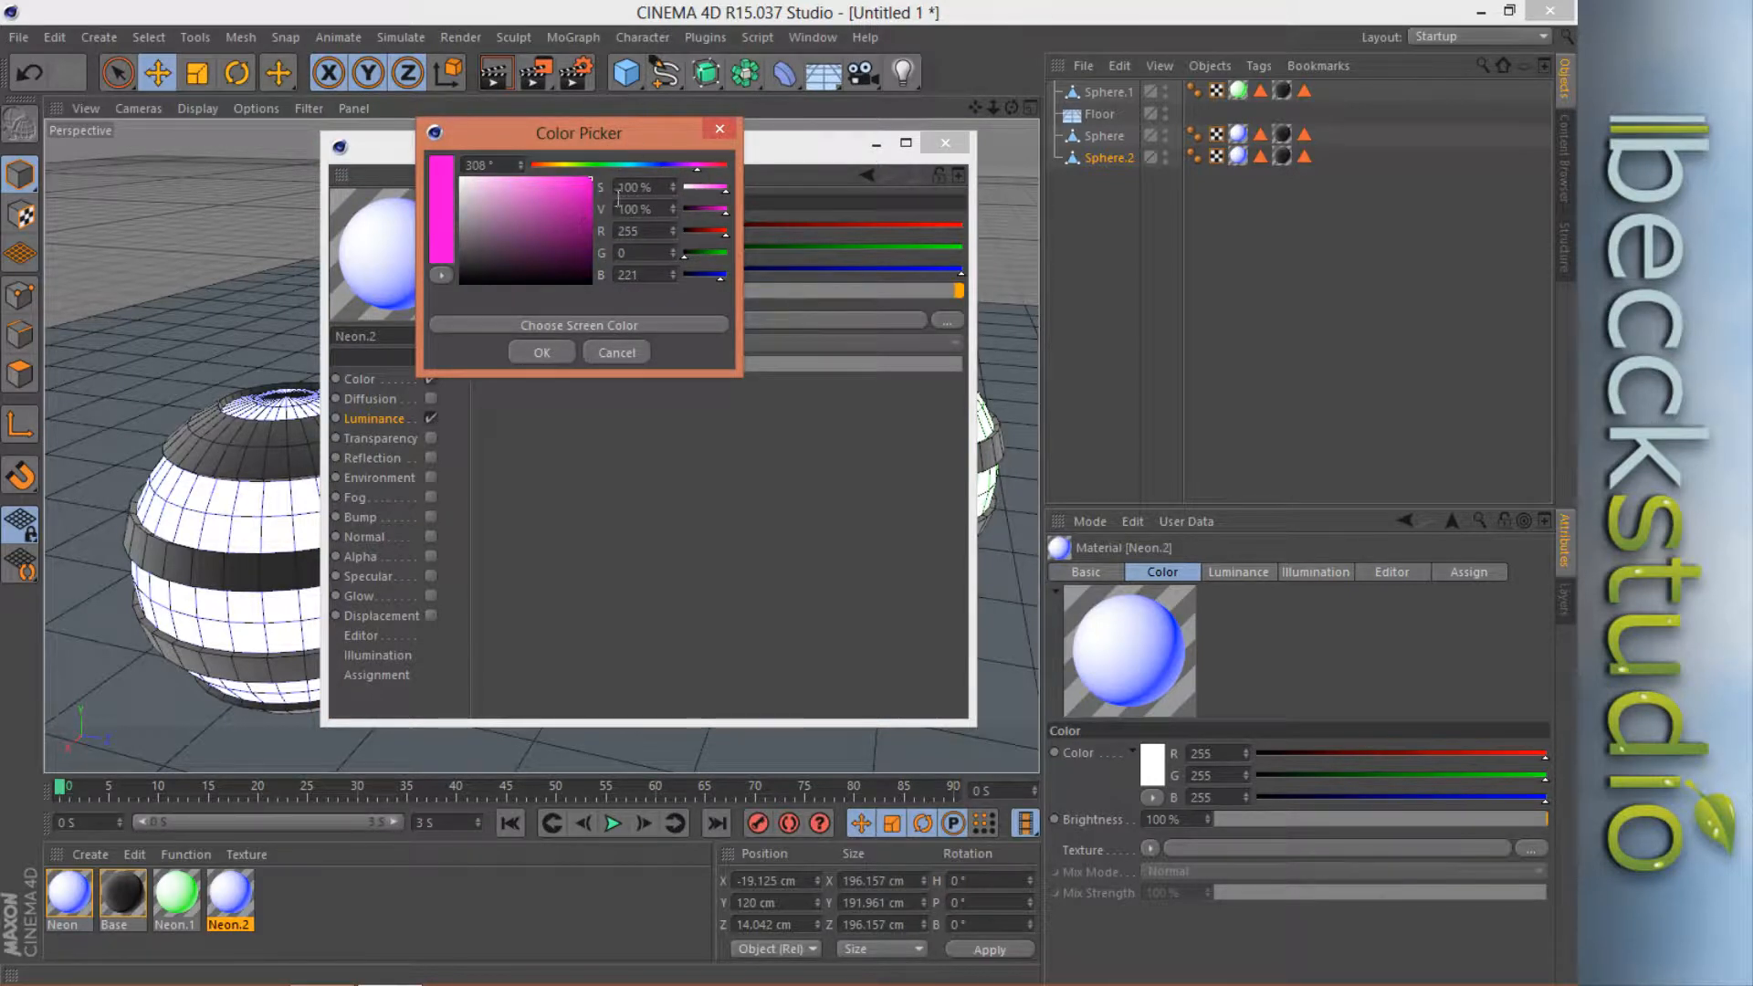
pyautogui.click(556, 354)
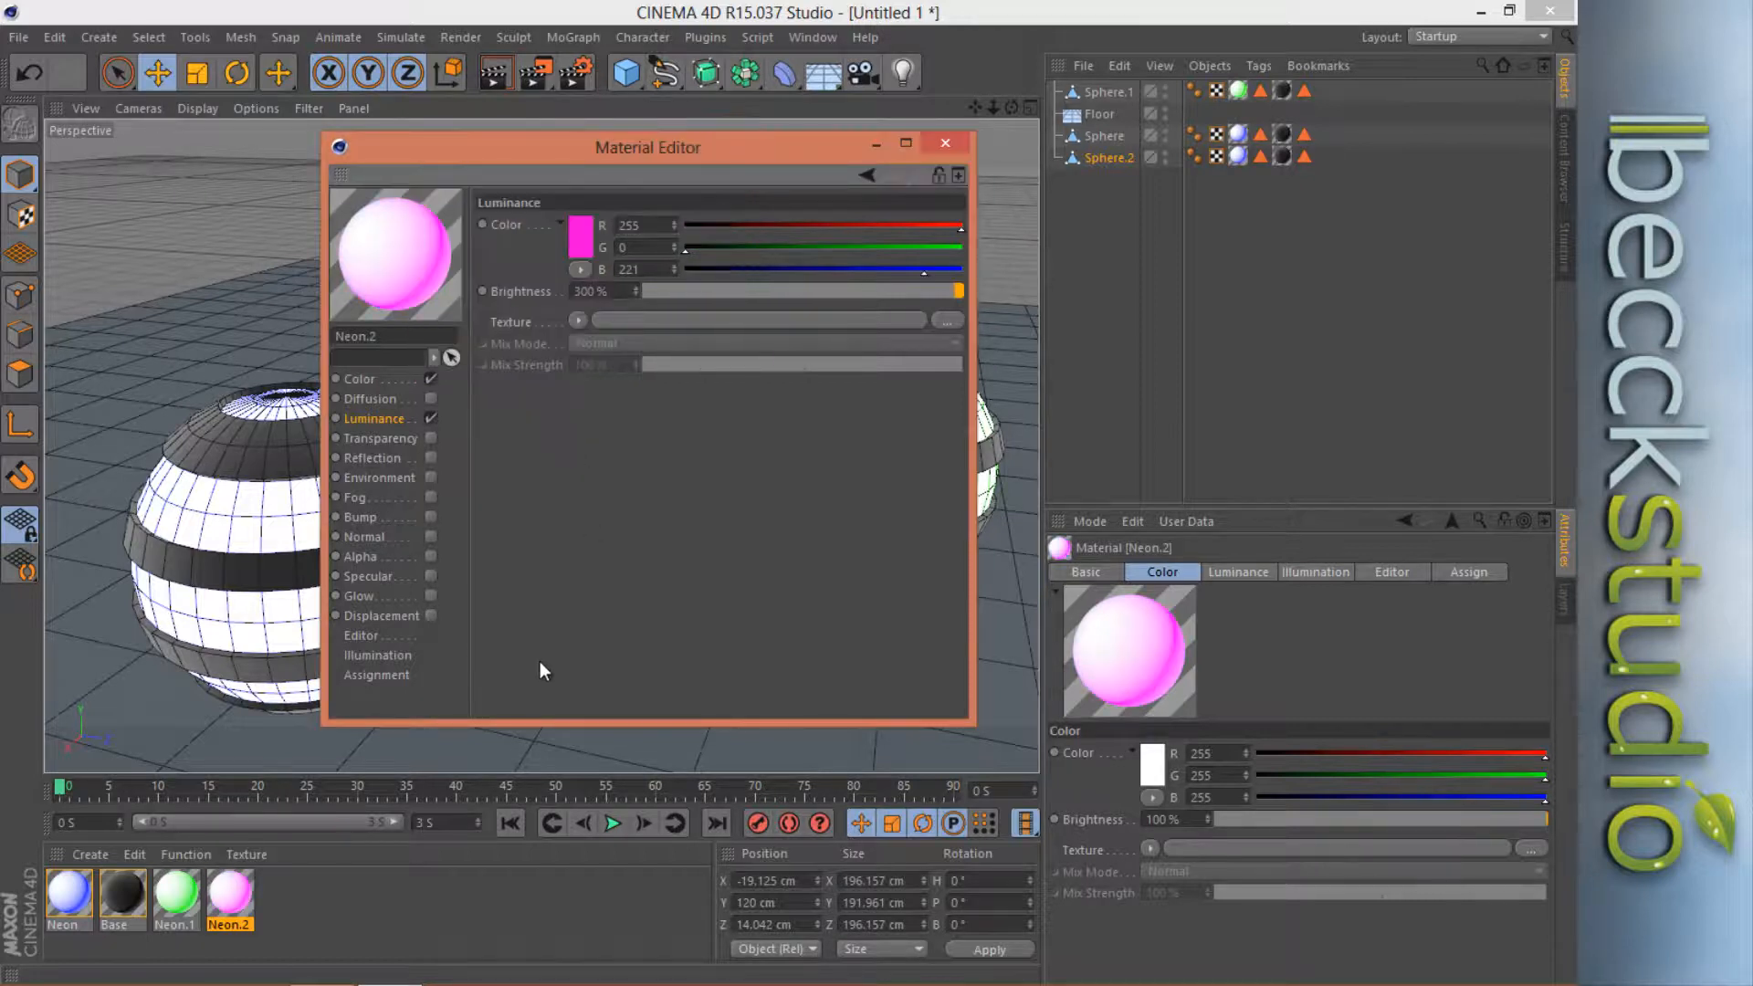
pyautogui.click(945, 144)
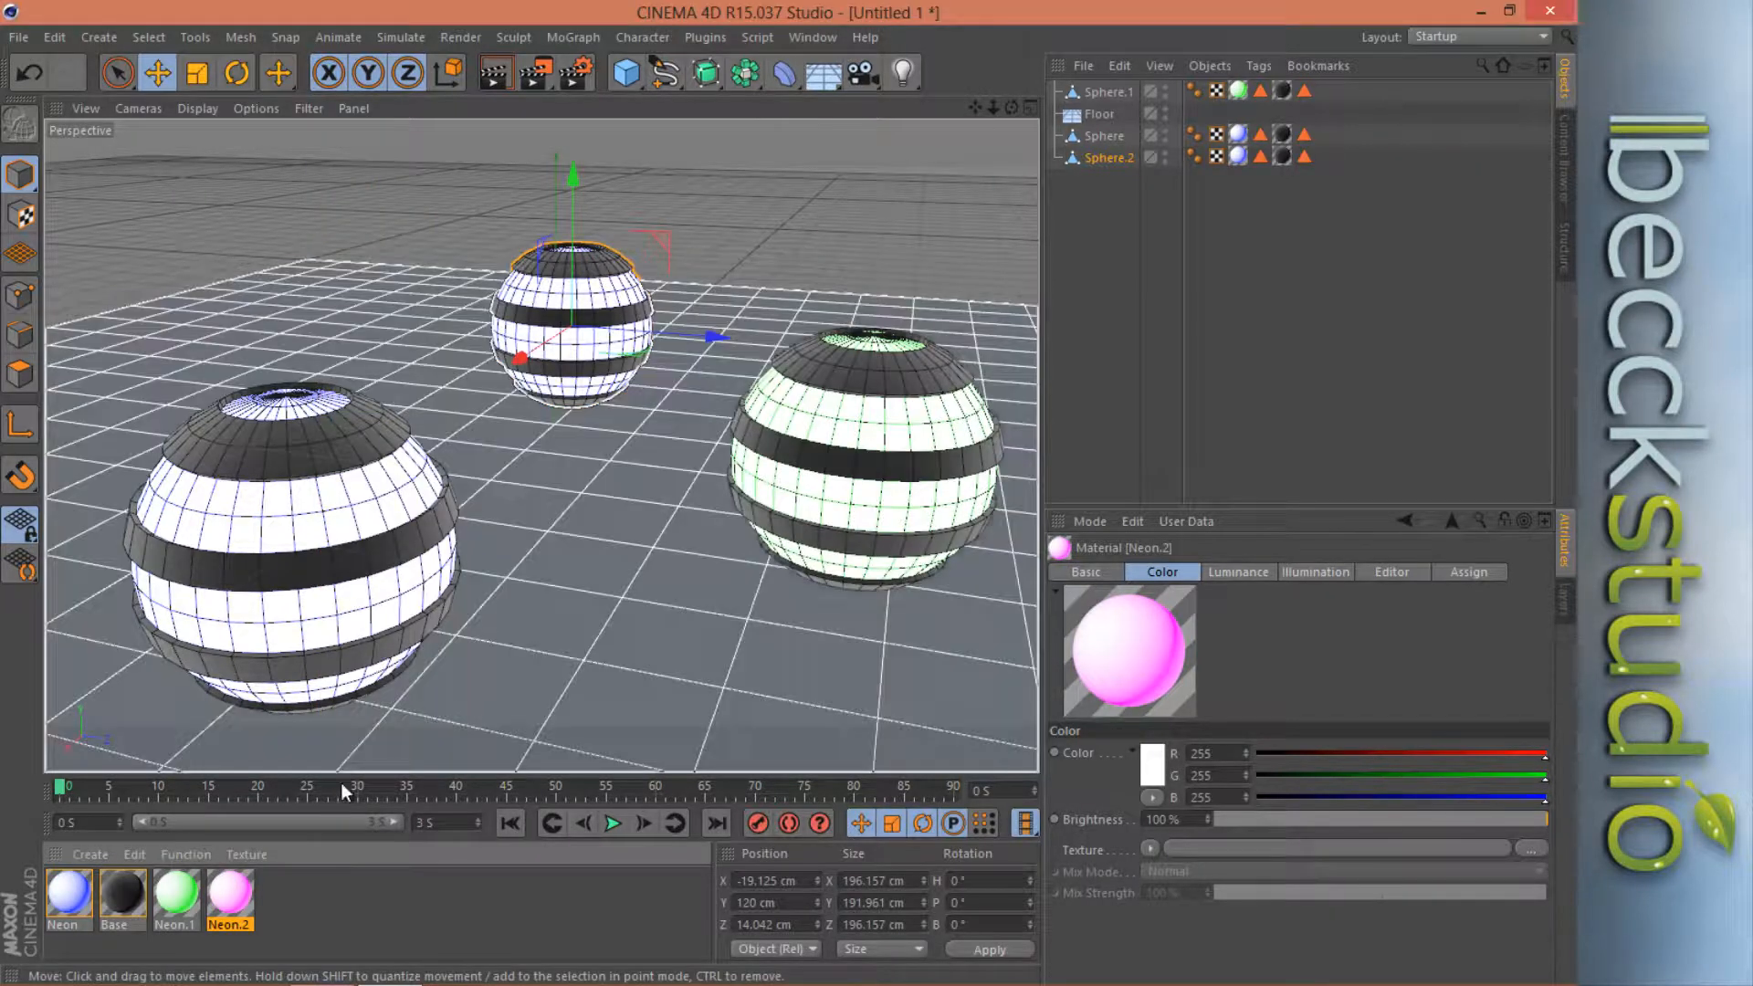
pyautogui.moveTo(239, 892); pyautogui.dragTo(1236, 155)
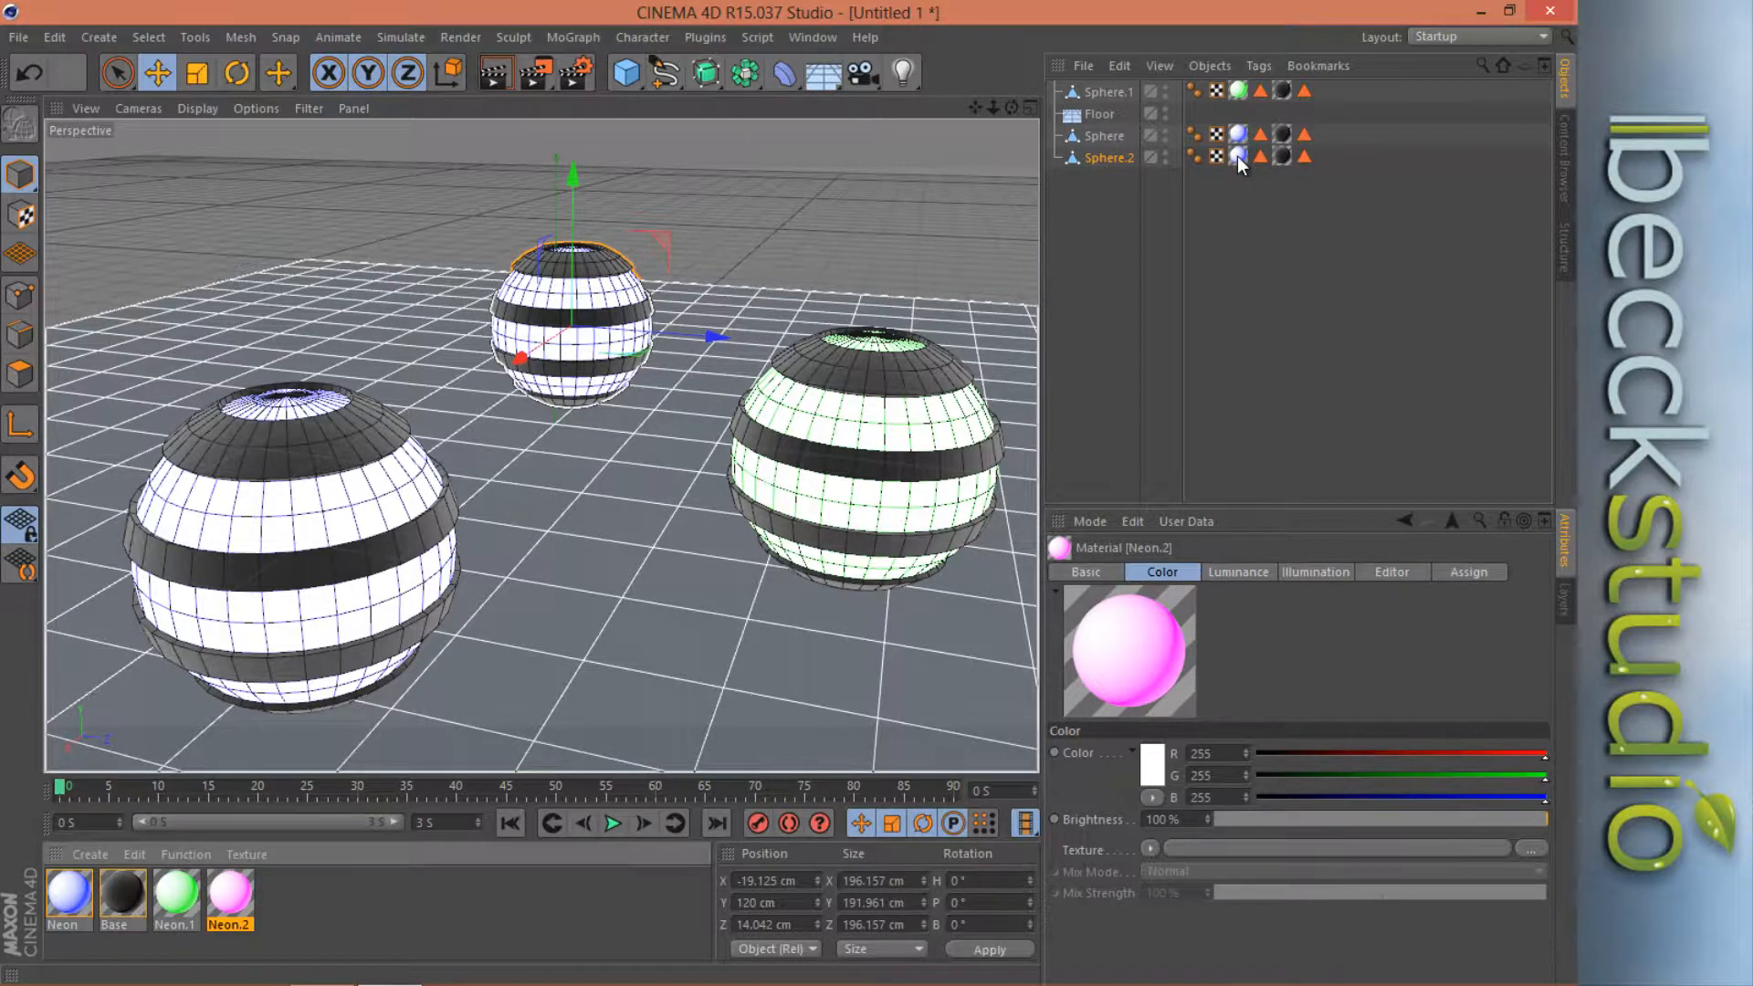
pyautogui.moveTo(1236, 156); pyautogui.dragTo(1236, 157)
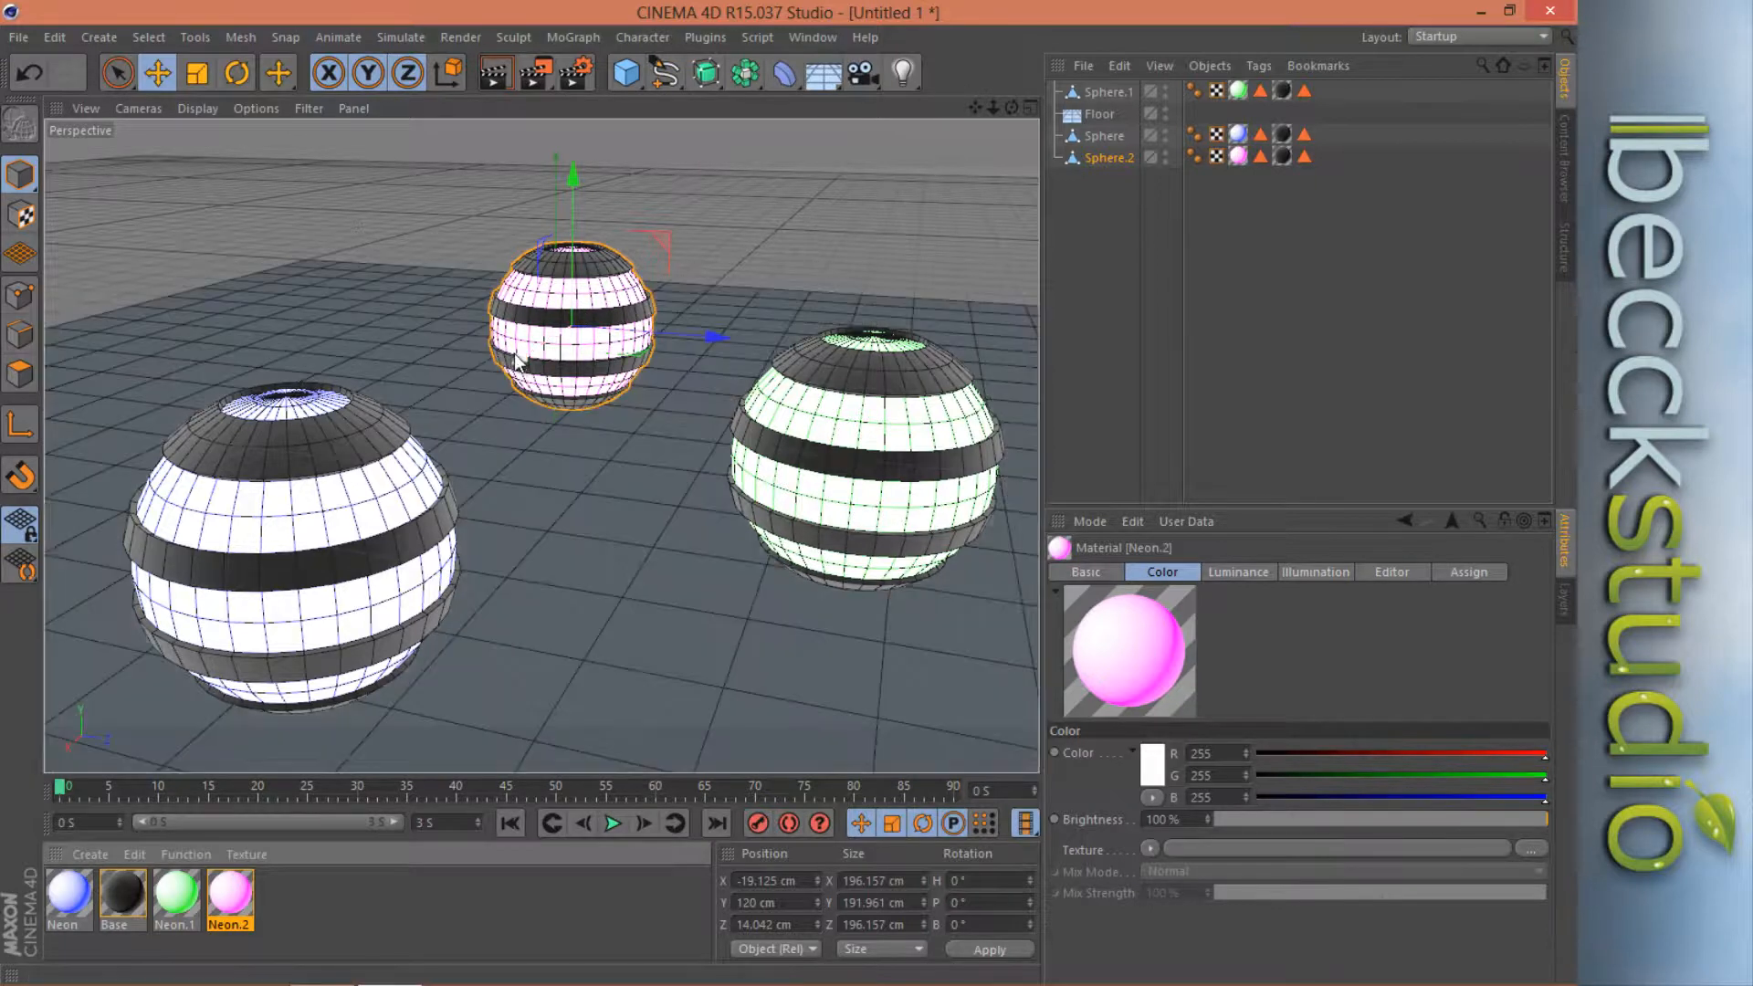
# Move Sphere.2 slightly forward to about X 47 cm and preview the perspective view rendered.
pyautogui.moveTo(516, 363); pyautogui.dragTo(498, 384)
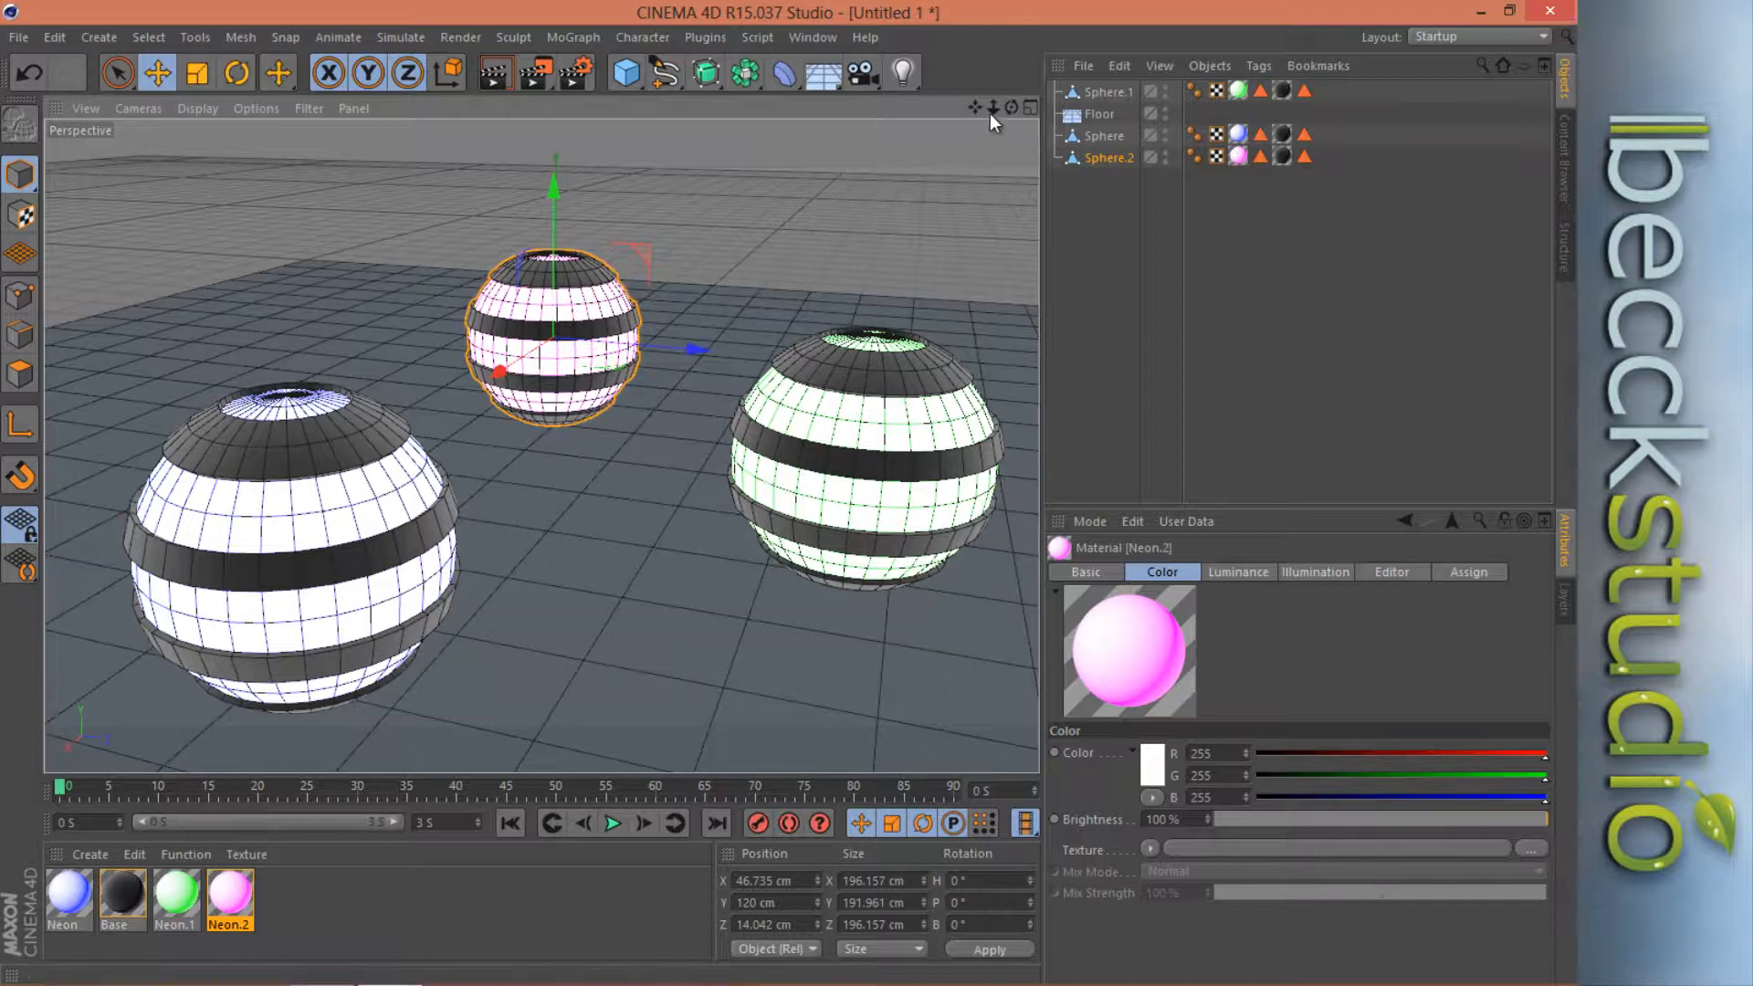
pyautogui.moveTo(993, 107); pyautogui.dragTo(792, 500)
pyautogui.click(491, 75)
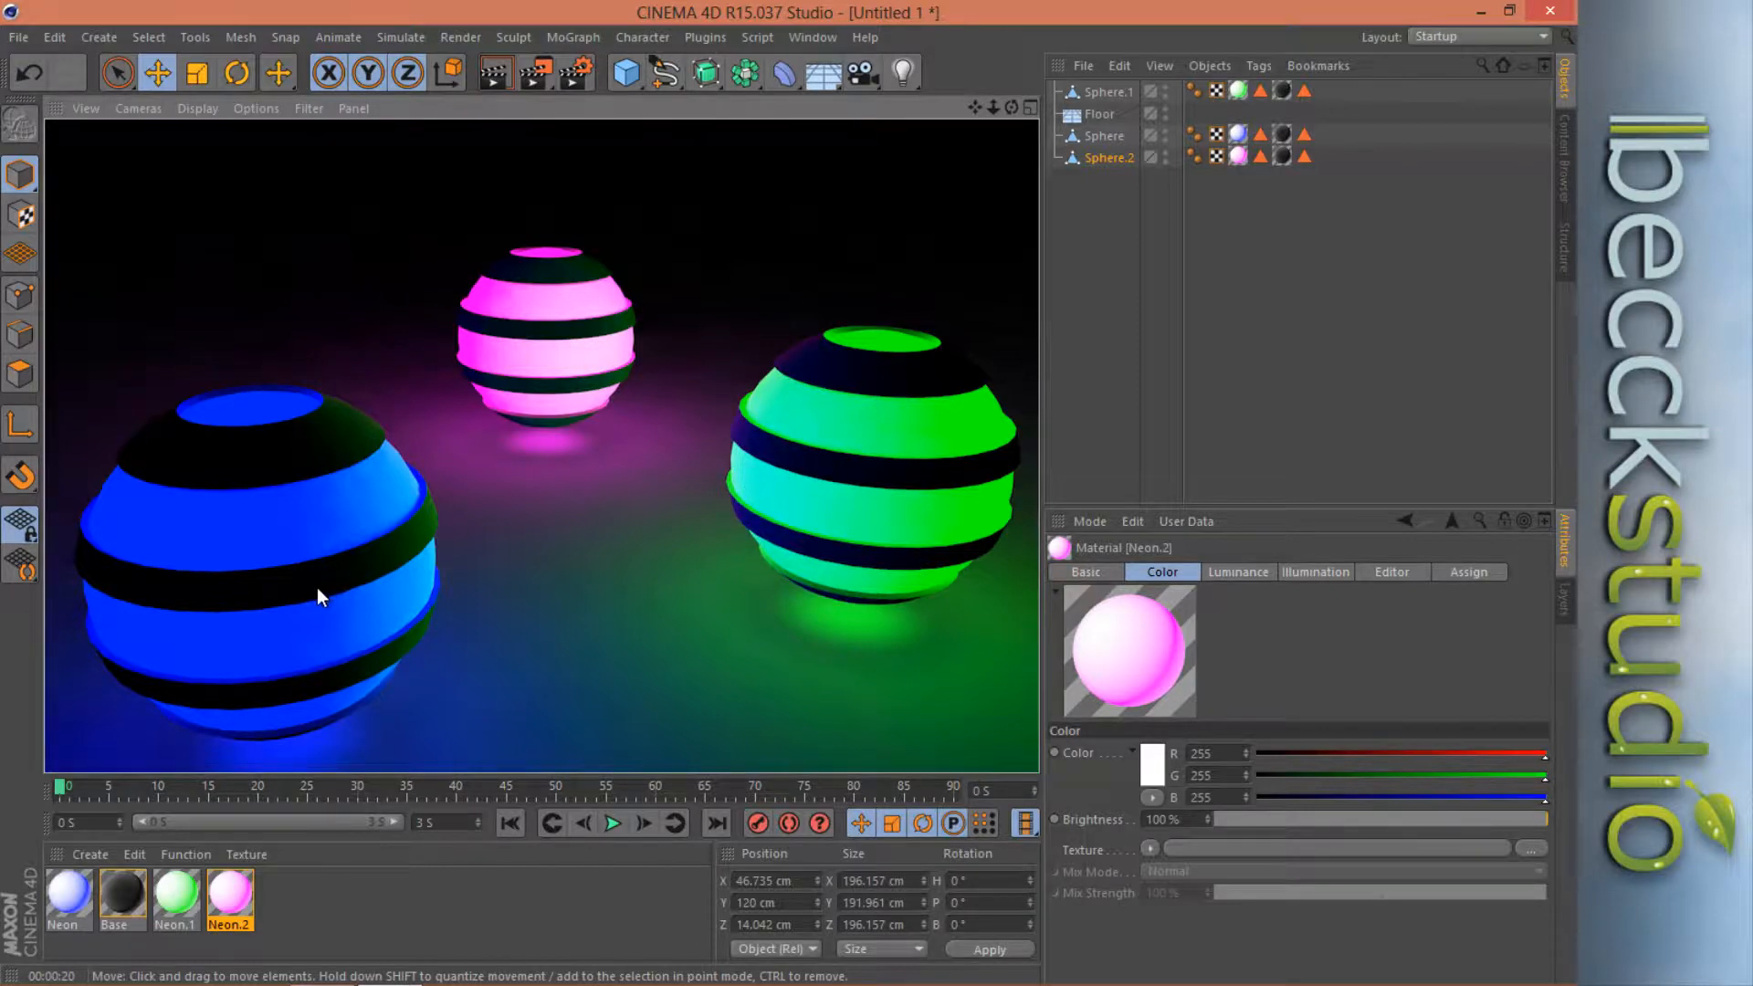
# Enable Reflection on the Base material with 13% brightness and render a preview of the perspective view.
pyautogui.doubleClick(124, 900)
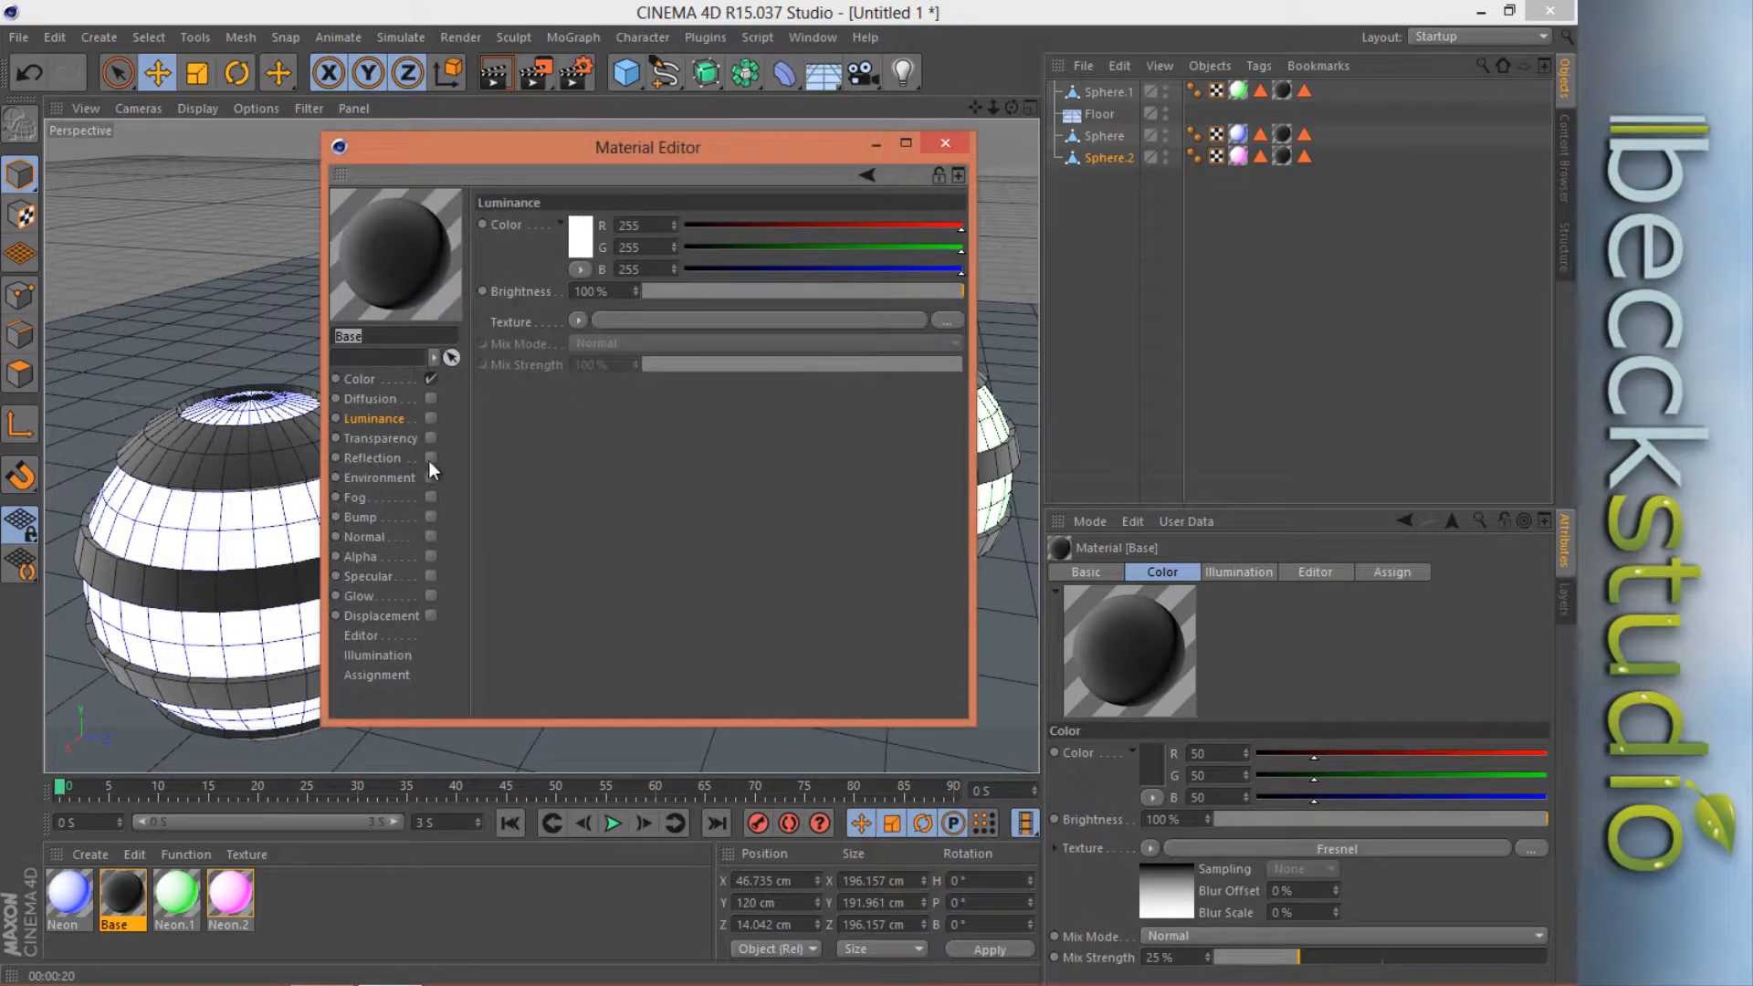
pyautogui.click(430, 457)
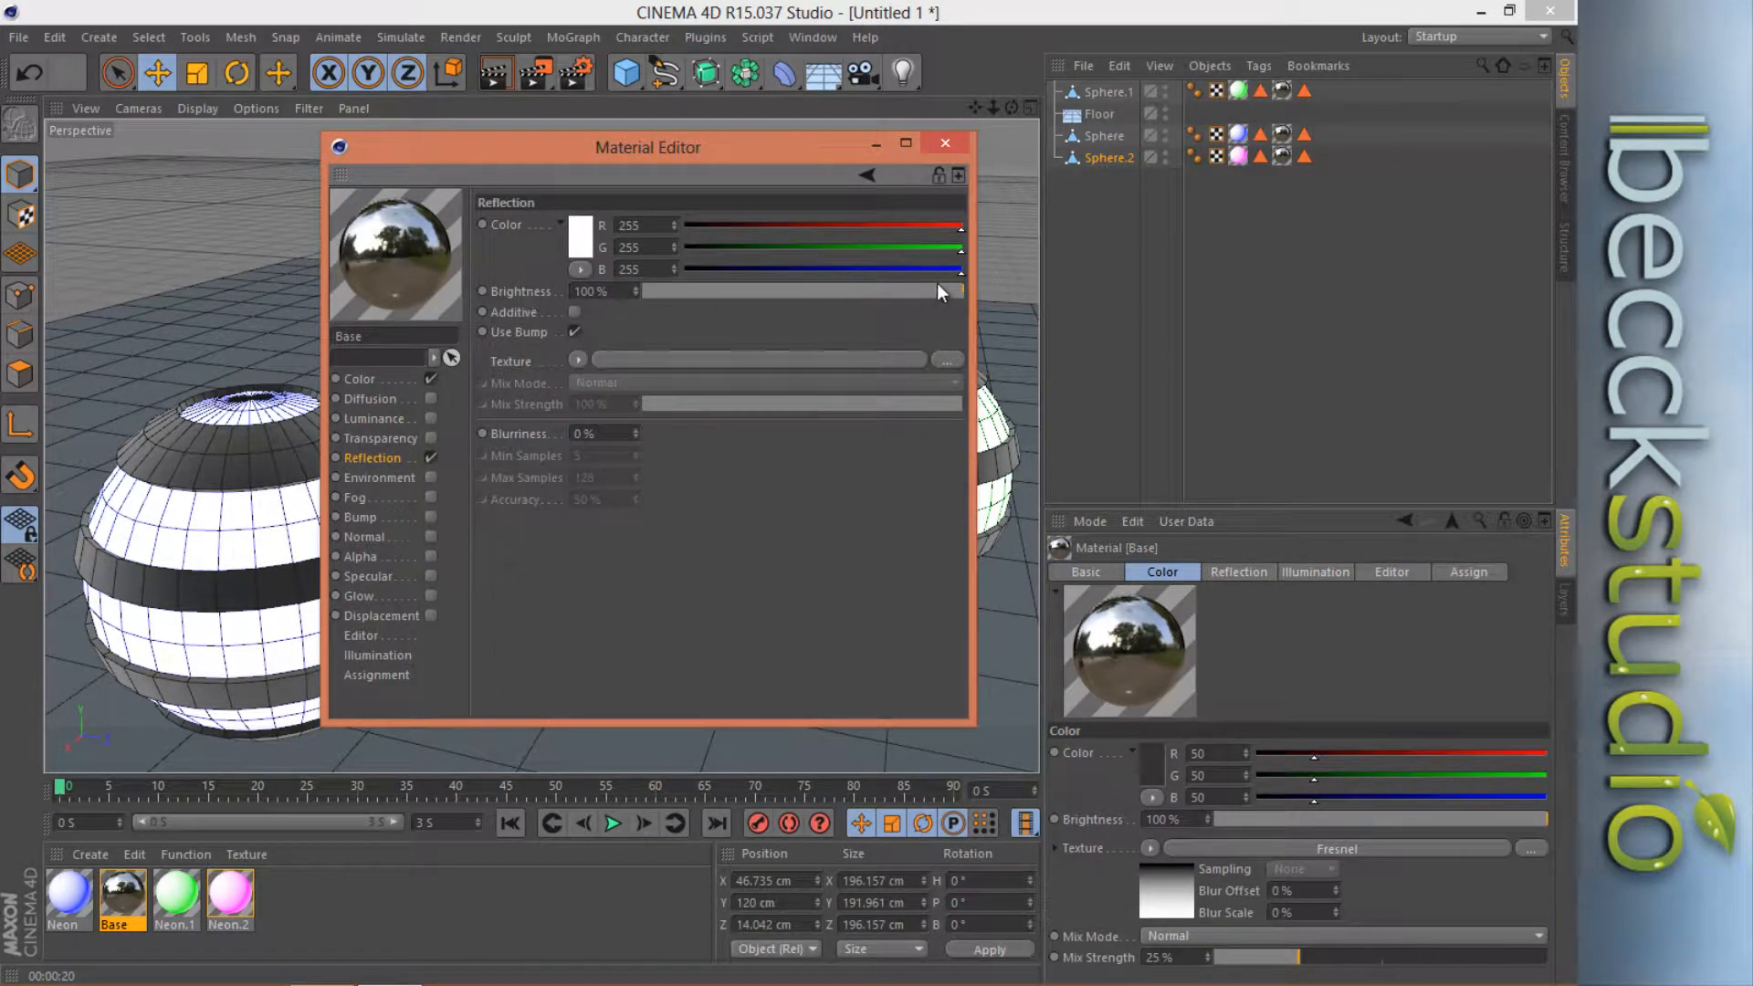
pyautogui.moveTo(935, 288); pyautogui.dragTo(712, 294)
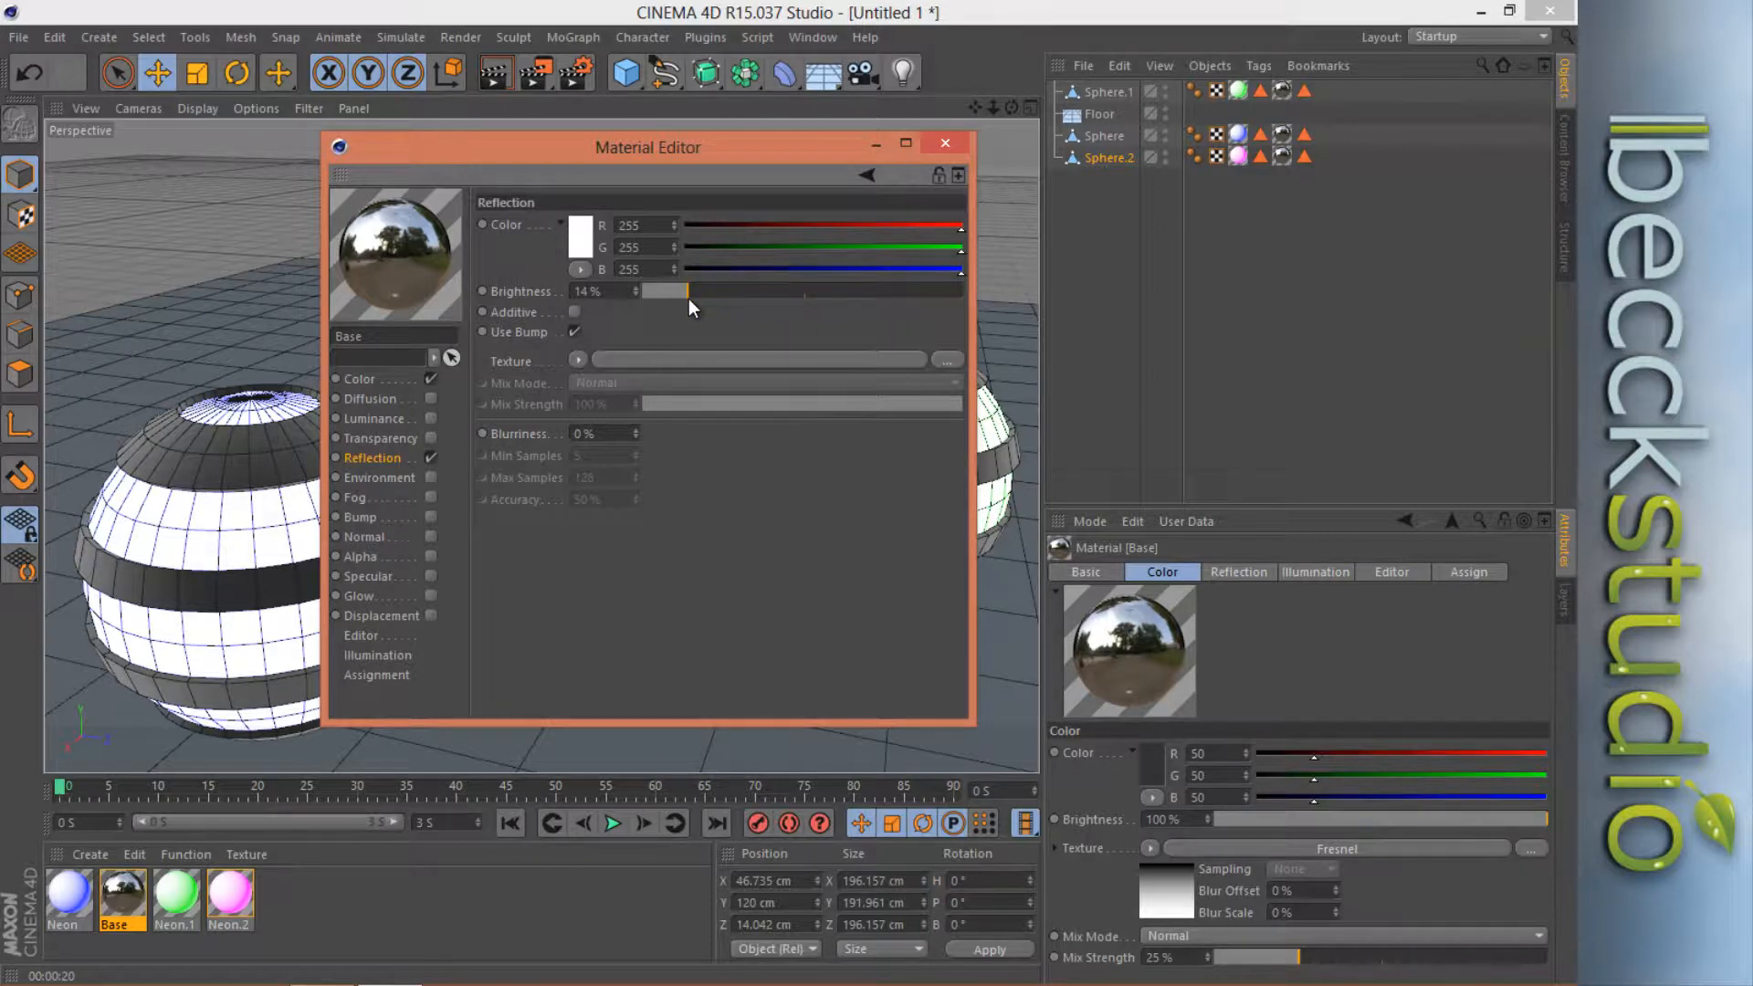
pyautogui.moveTo(686, 298); pyautogui.dragTo(683, 298)
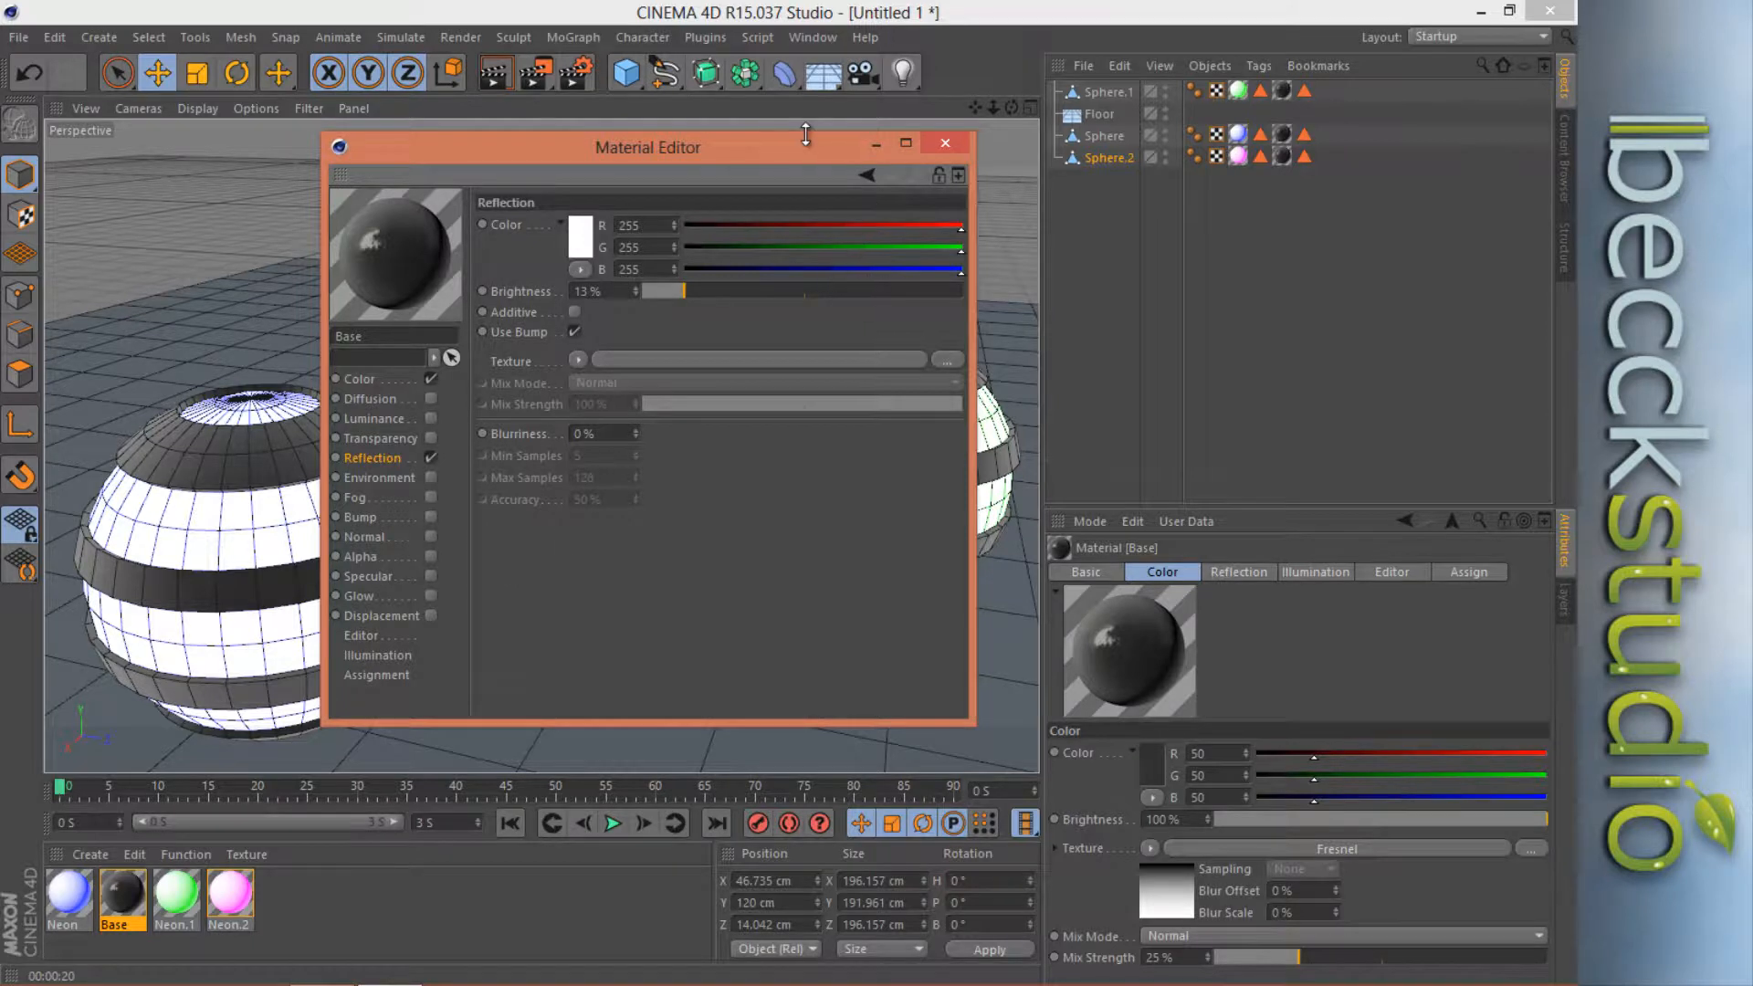
pyautogui.moveTo(793, 157); pyautogui.dragTo(1386, 196)
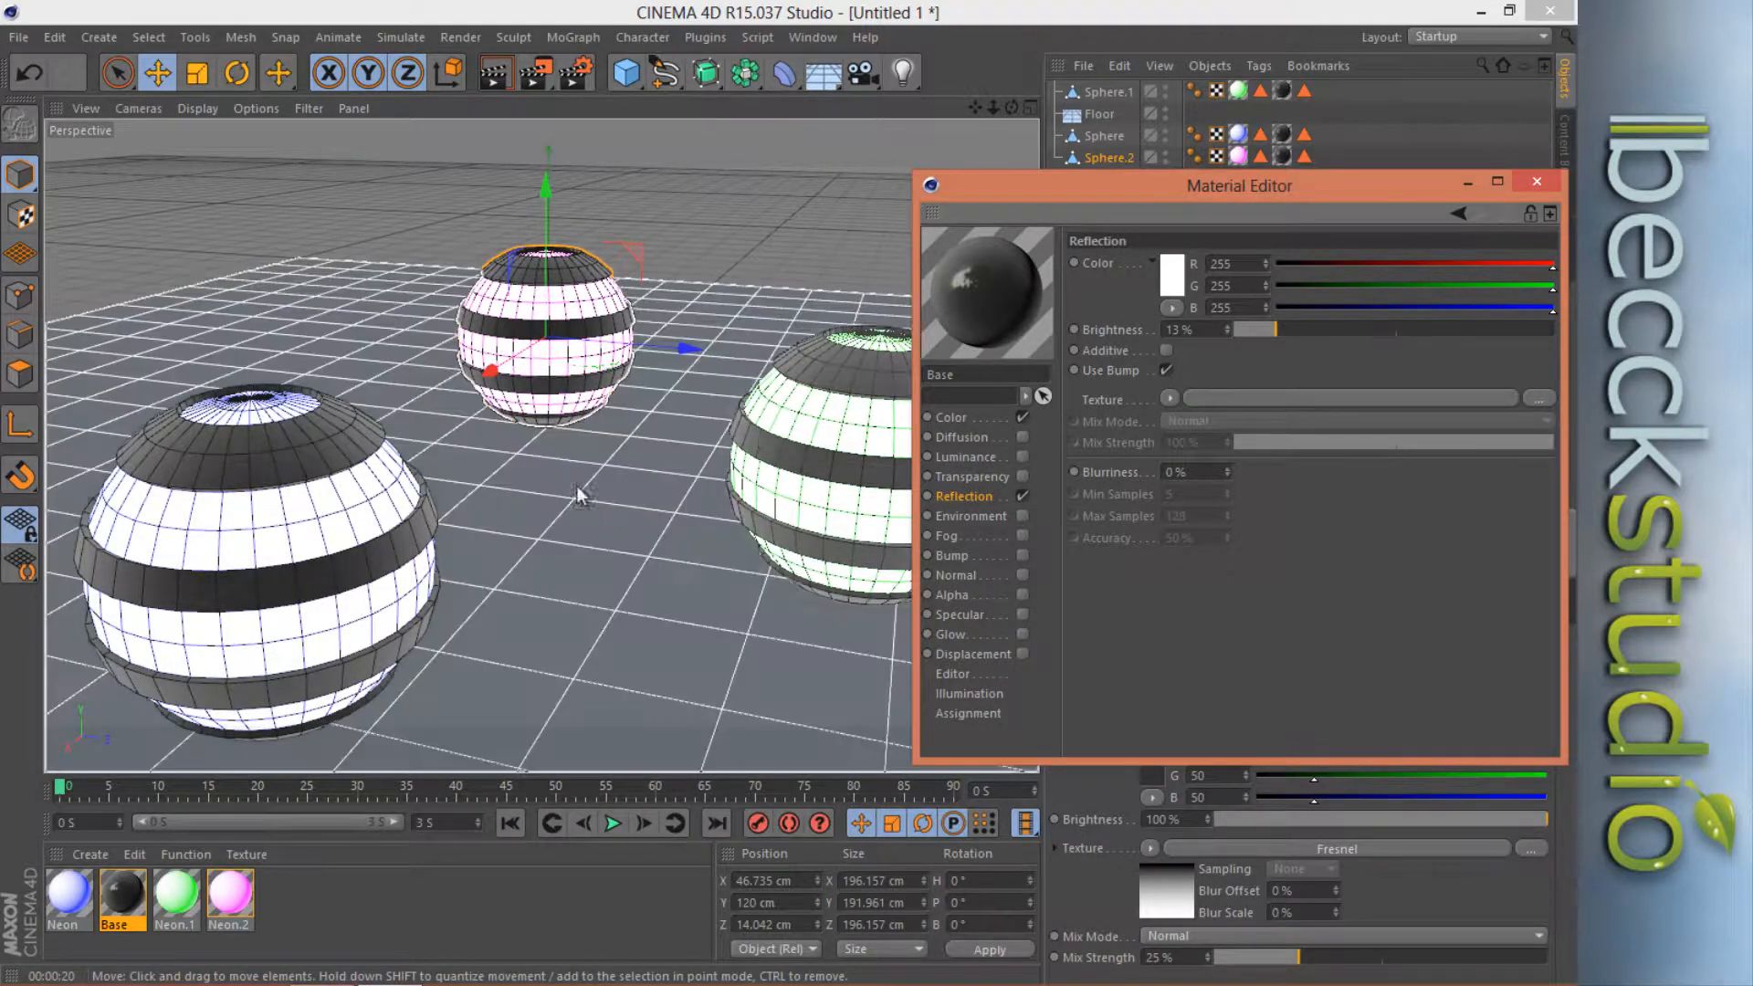
pyautogui.moveTo(1429, 182); pyautogui.dragTo(1265, 178)
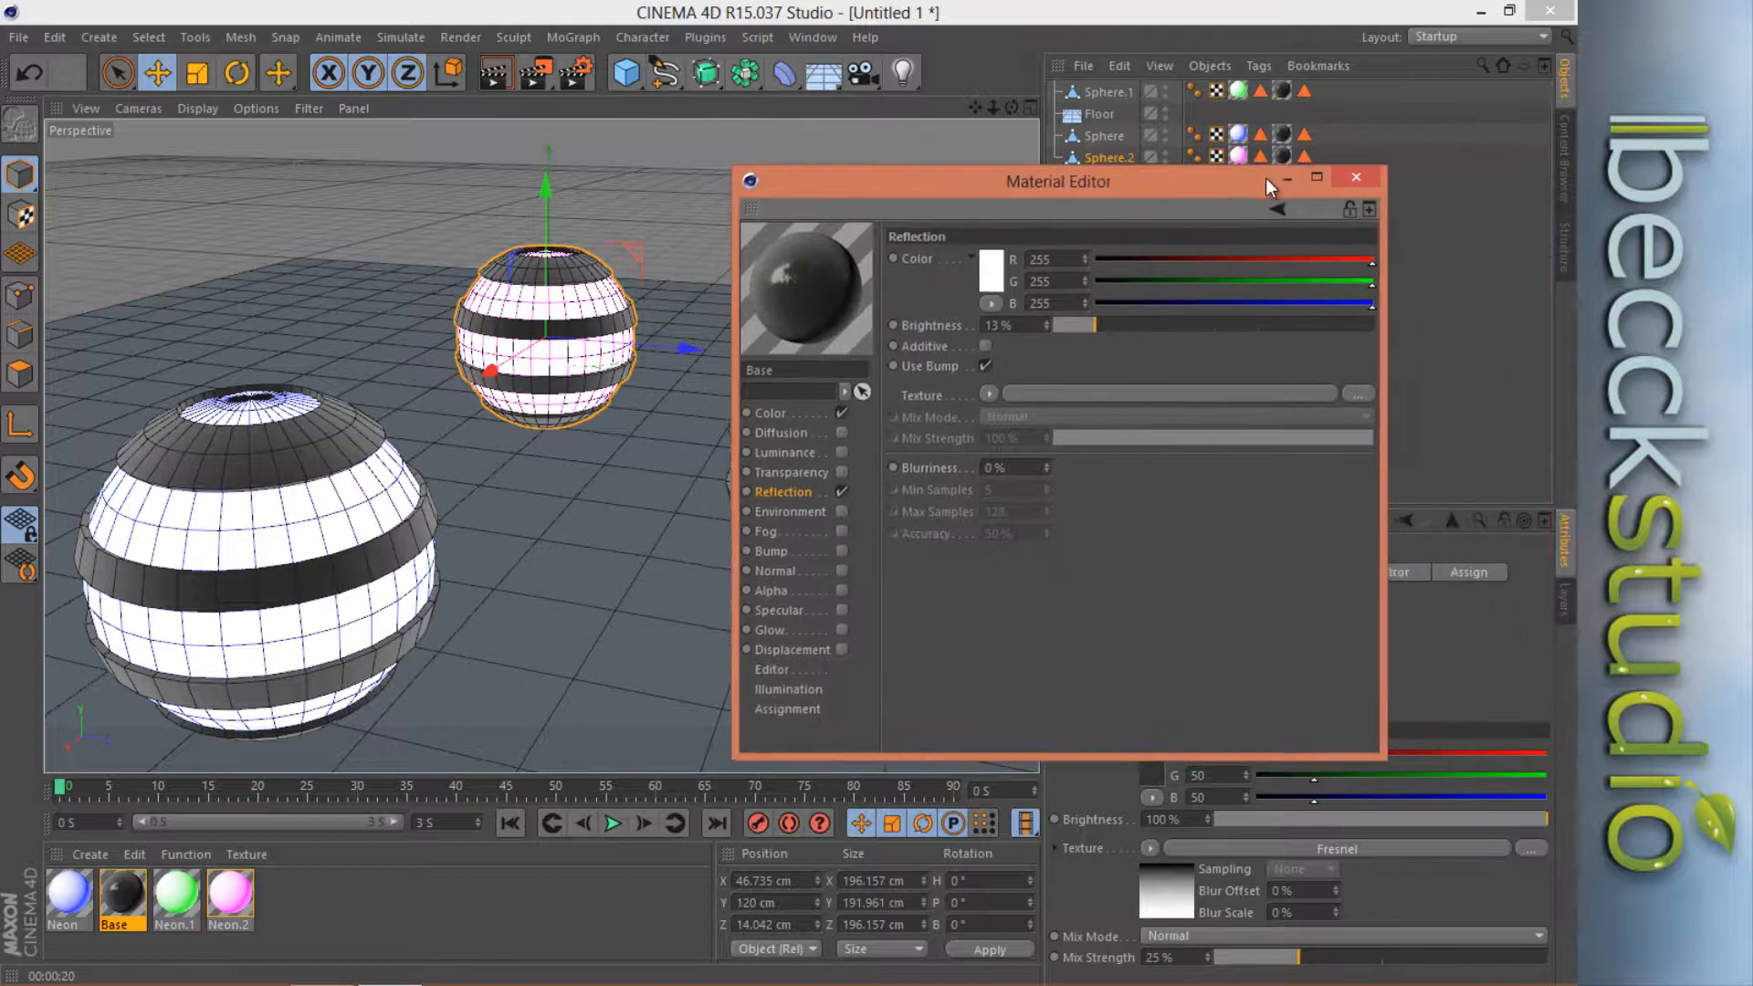
pyautogui.click(1361, 180)
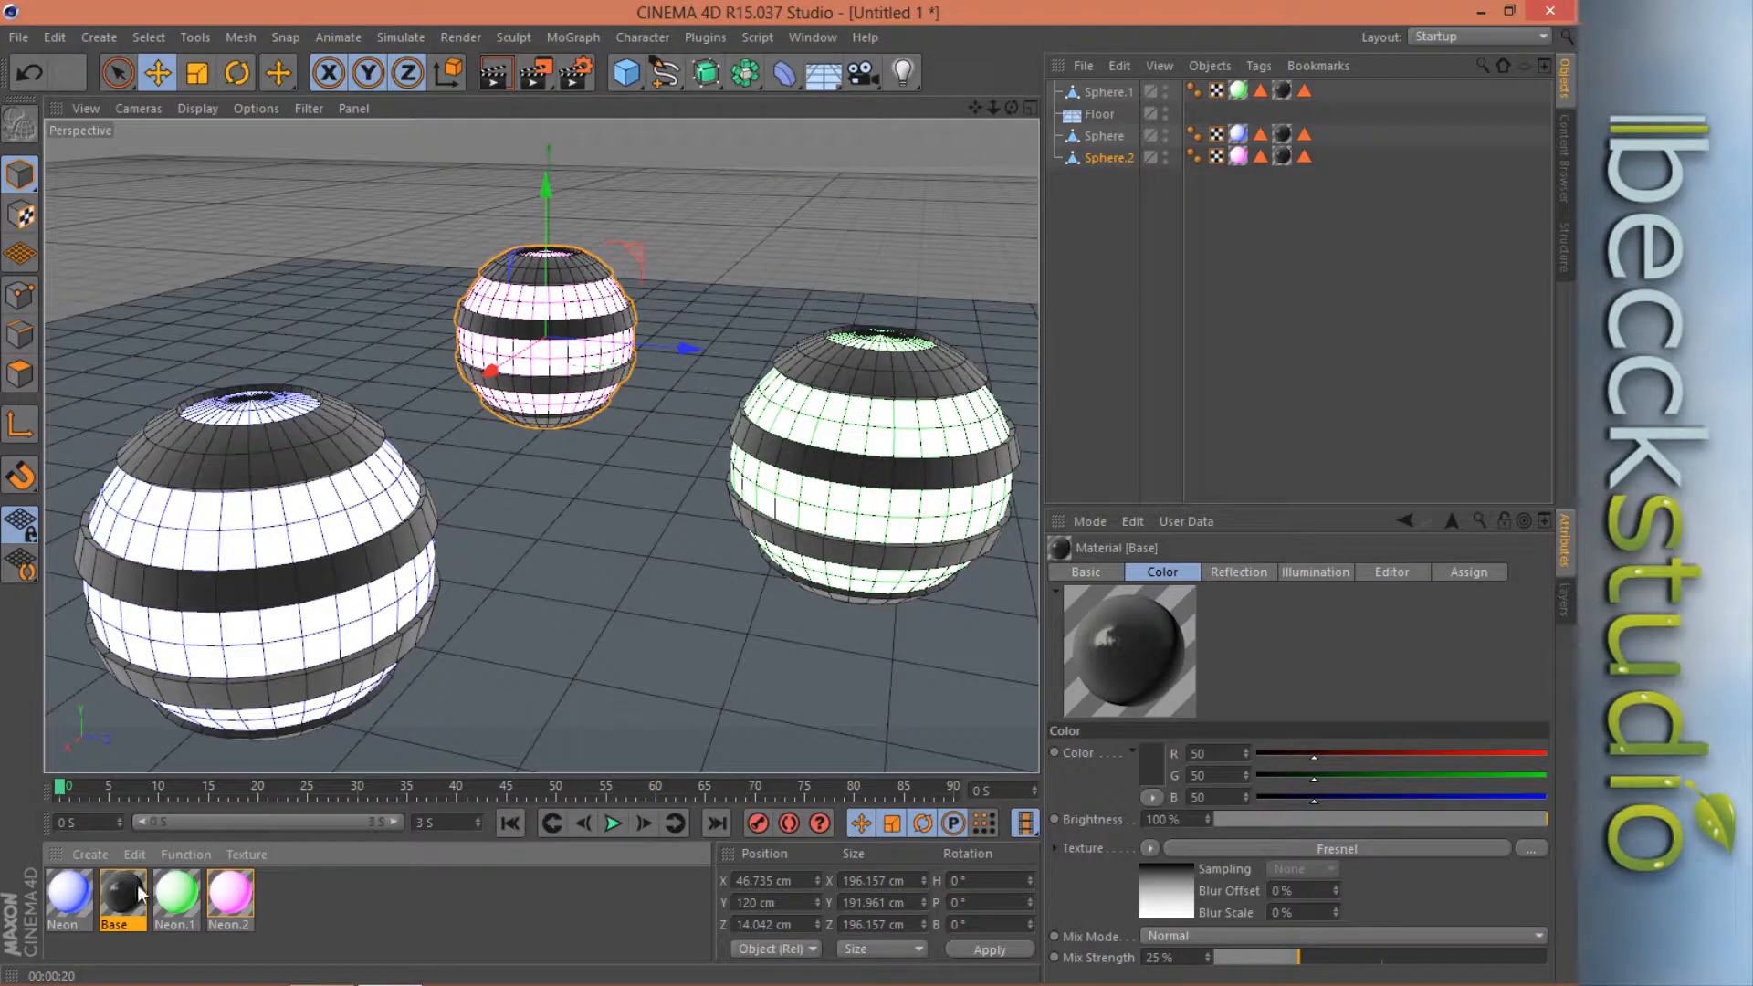
pyautogui.click(505, 79)
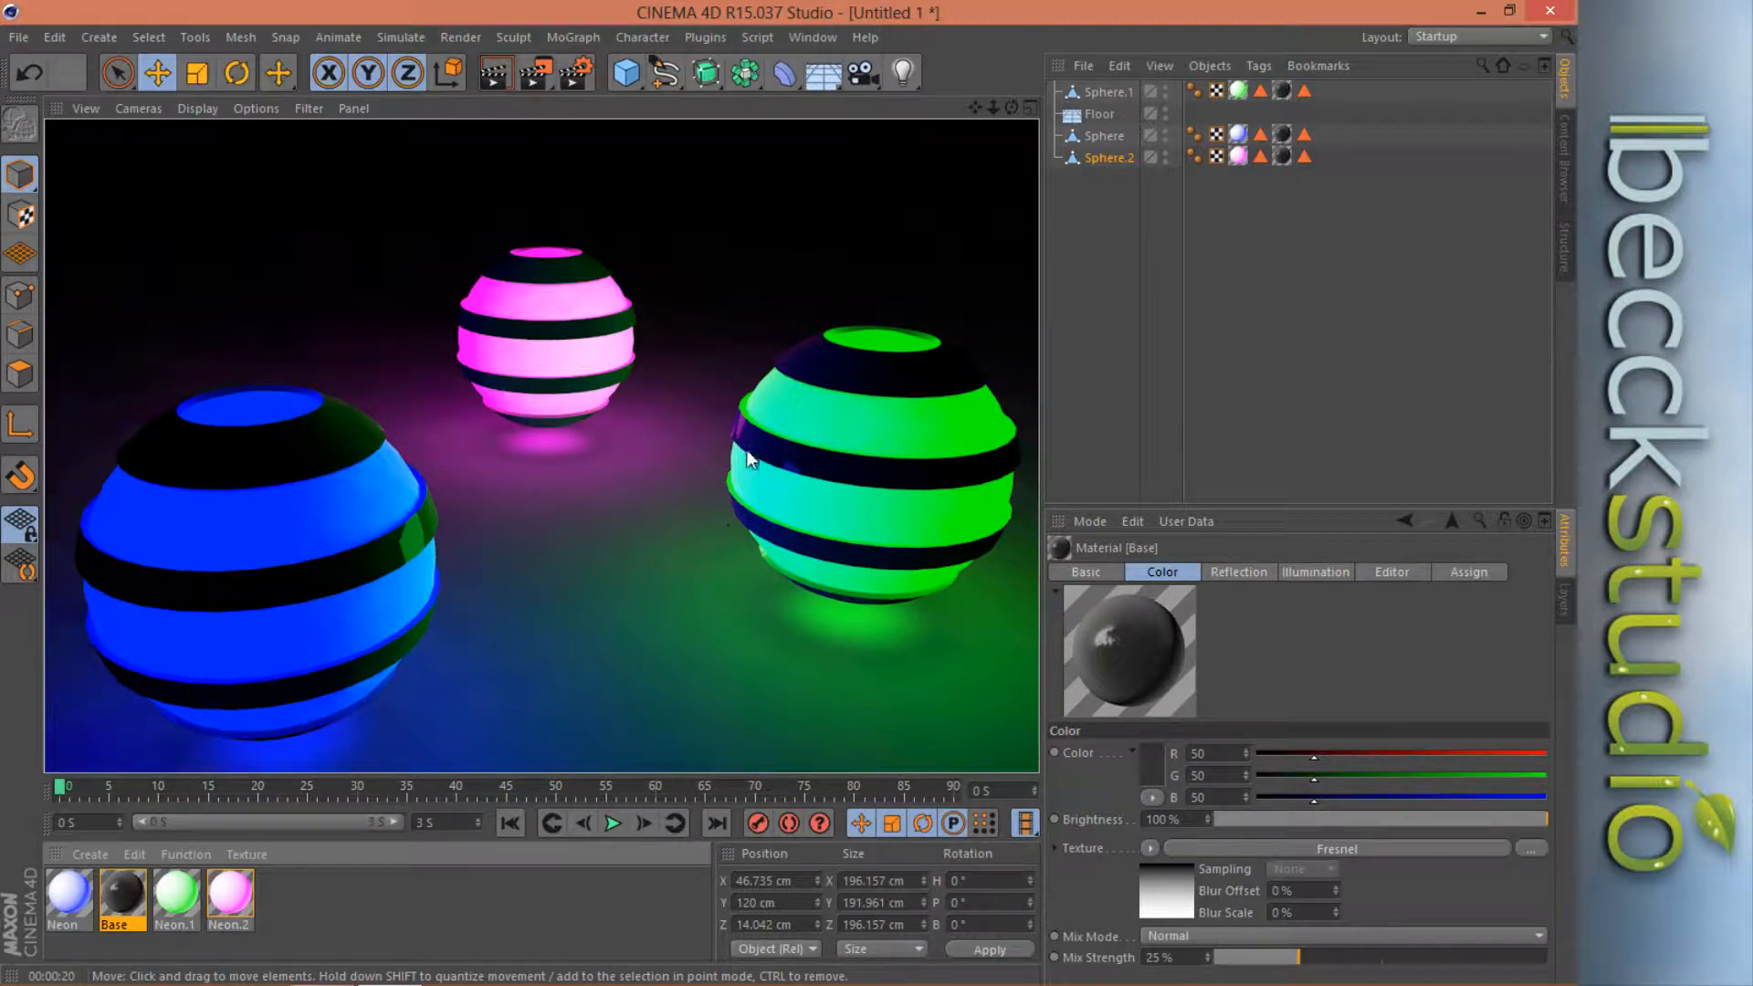
# Set the Base material's reflection brightness to 11% and blurriness to 10%, and render the perspective view again.
pyautogui.doubleClick(127, 895)
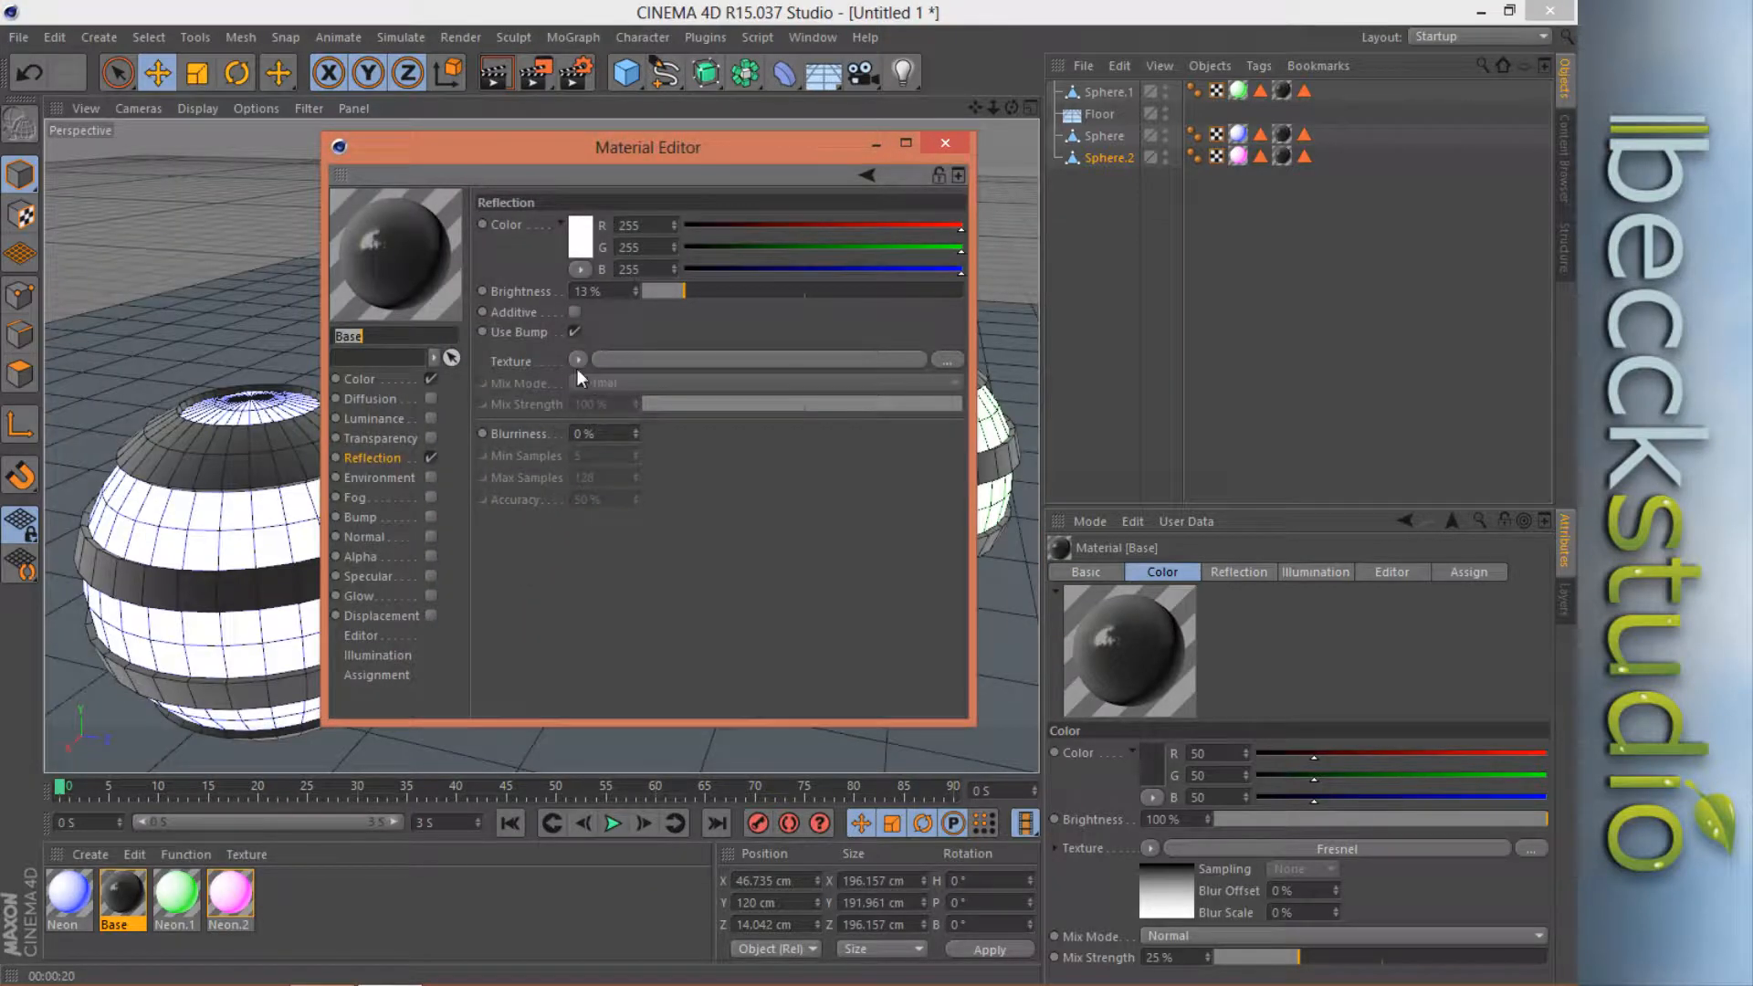
pyautogui.moveTo(683, 291); pyautogui.dragTo(678, 293)
pyautogui.moveTo(594, 432); pyautogui.dragTo(575, 433)
pyautogui.moveTo(604, 165); pyautogui.dragTo(345, 172)
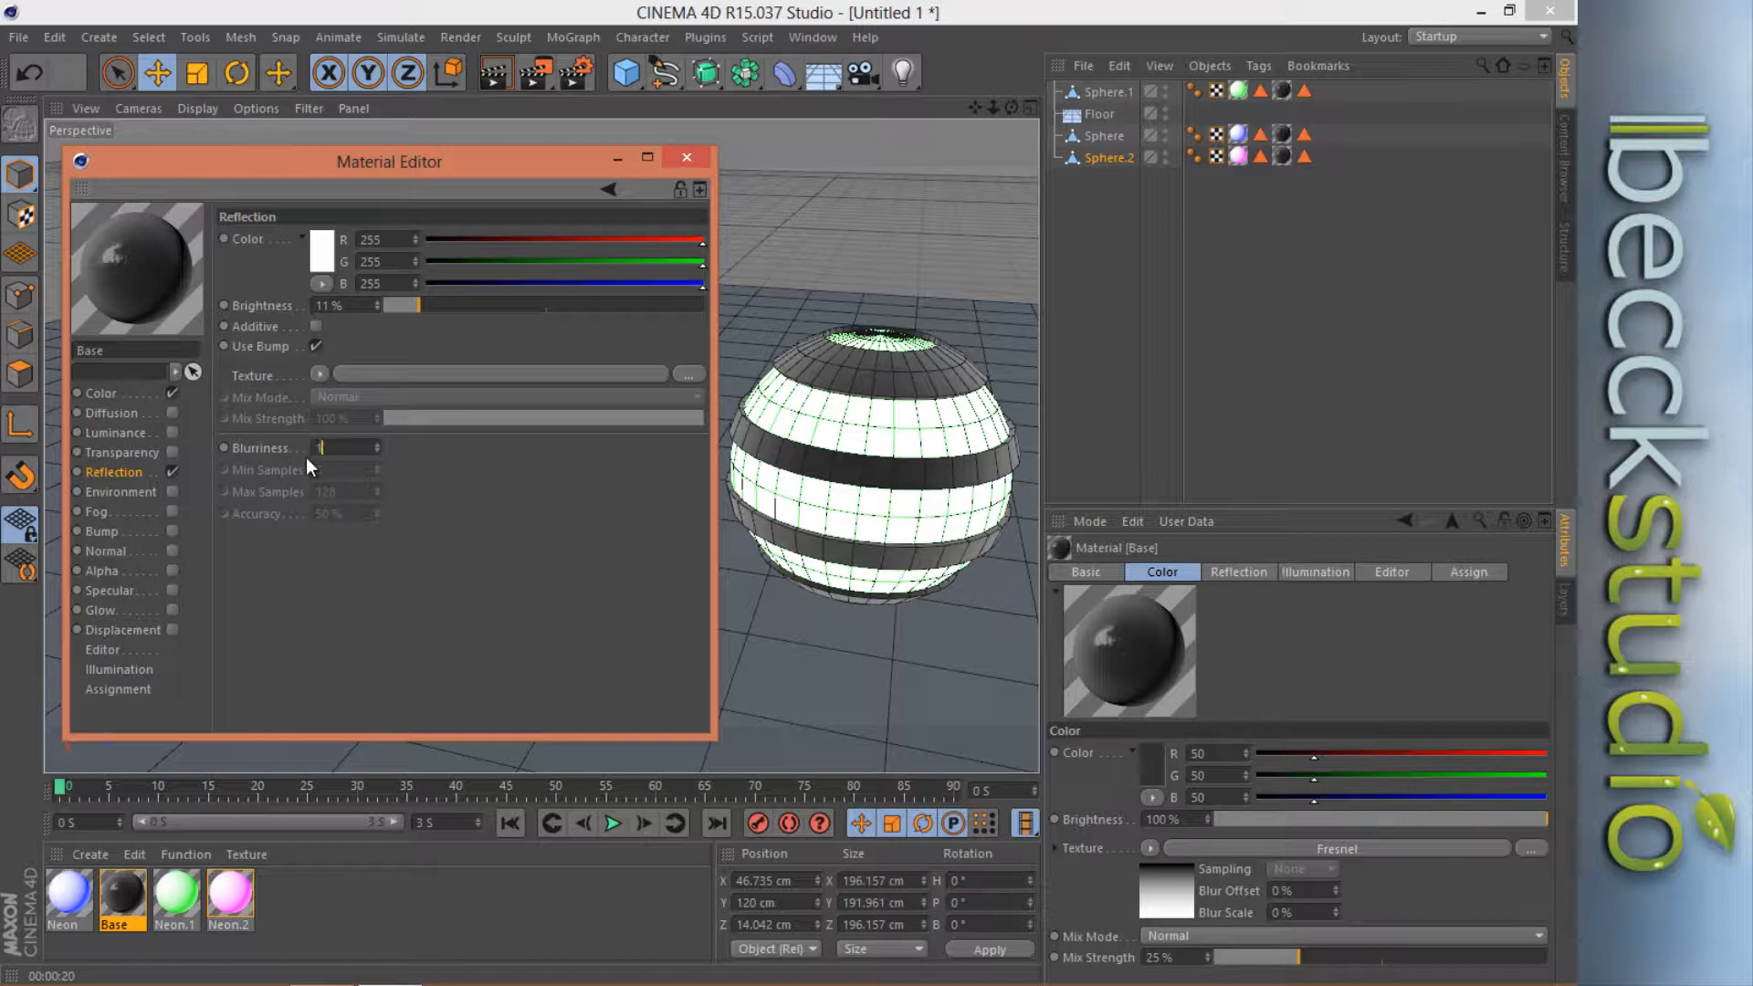
pyautogui.write('0')
pyautogui.moveTo(432, 178); pyautogui.dragTo(904, 202)
pyautogui.click(901, 619)
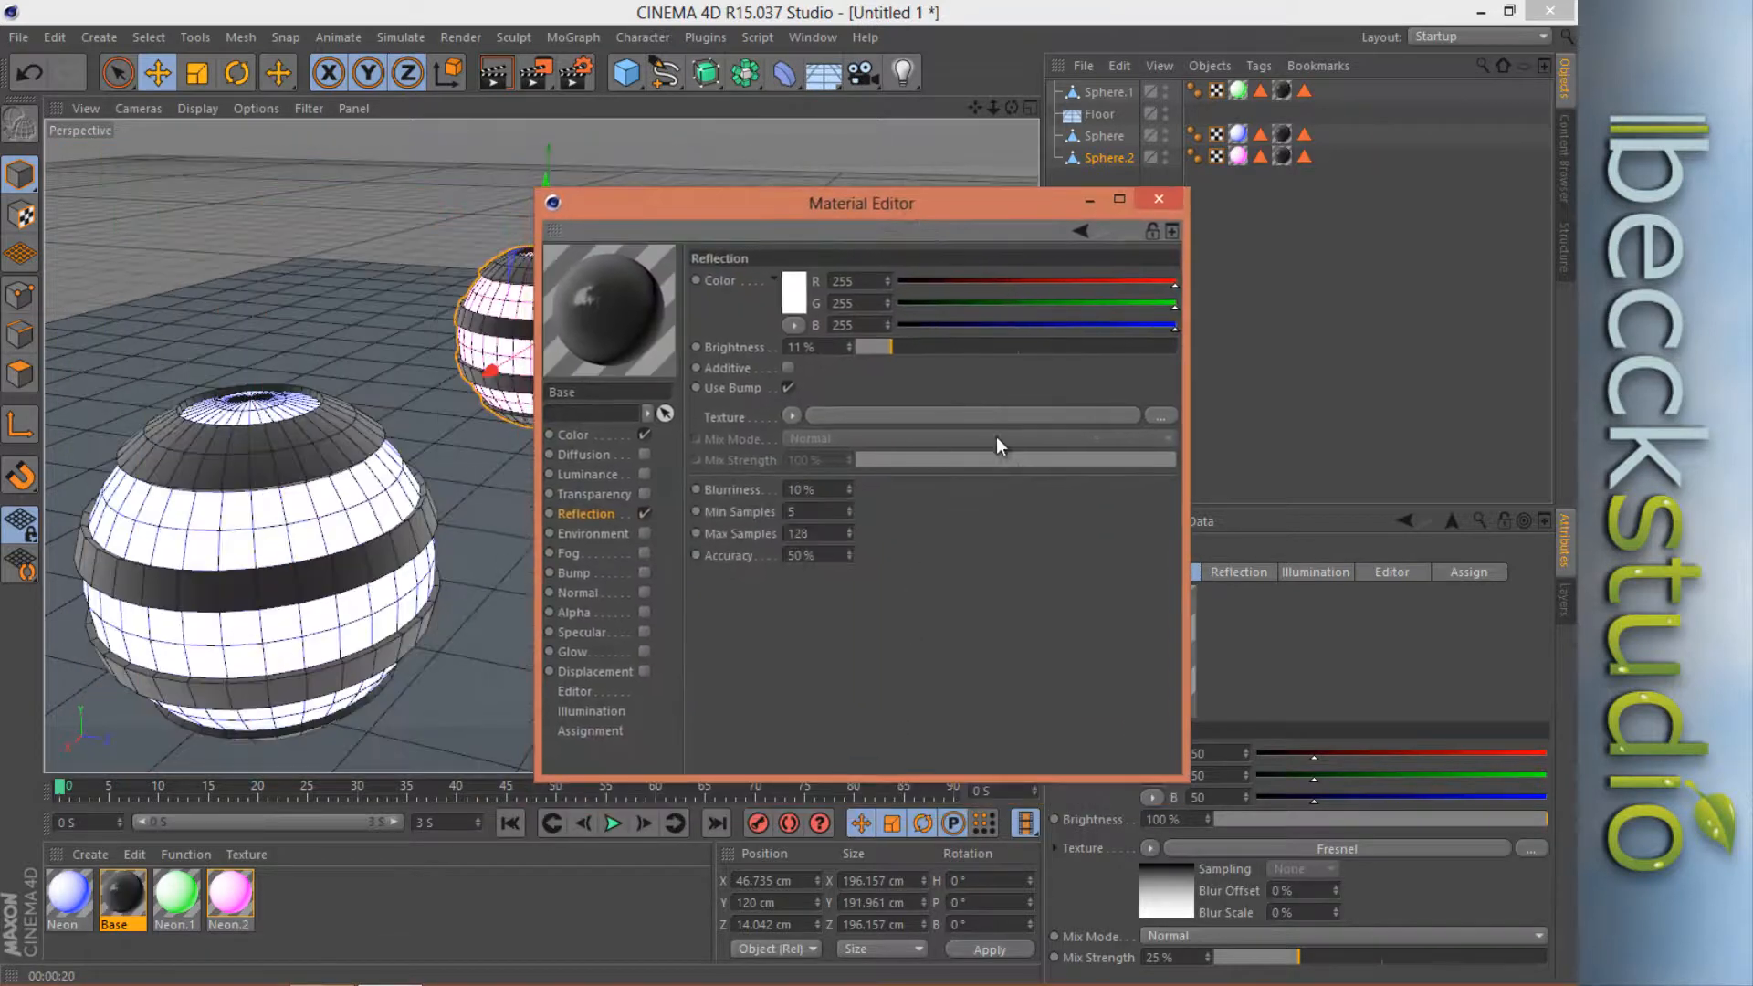
pyautogui.click(1158, 199)
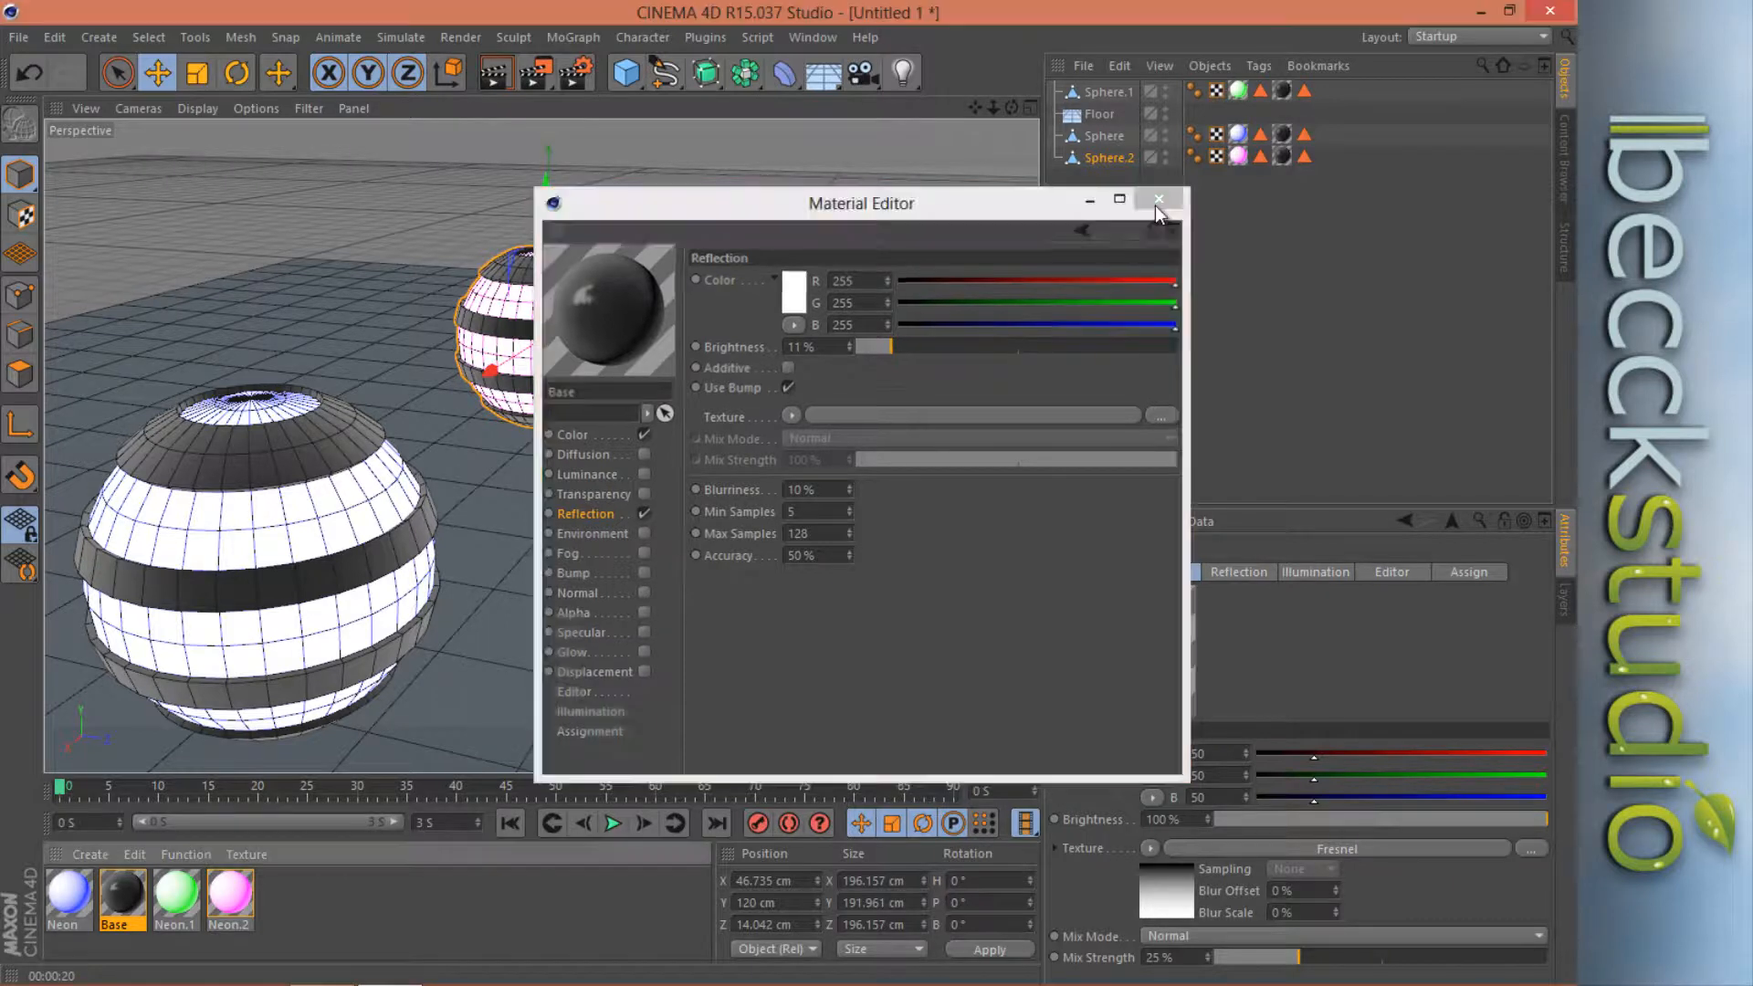
pyautogui.click(492, 77)
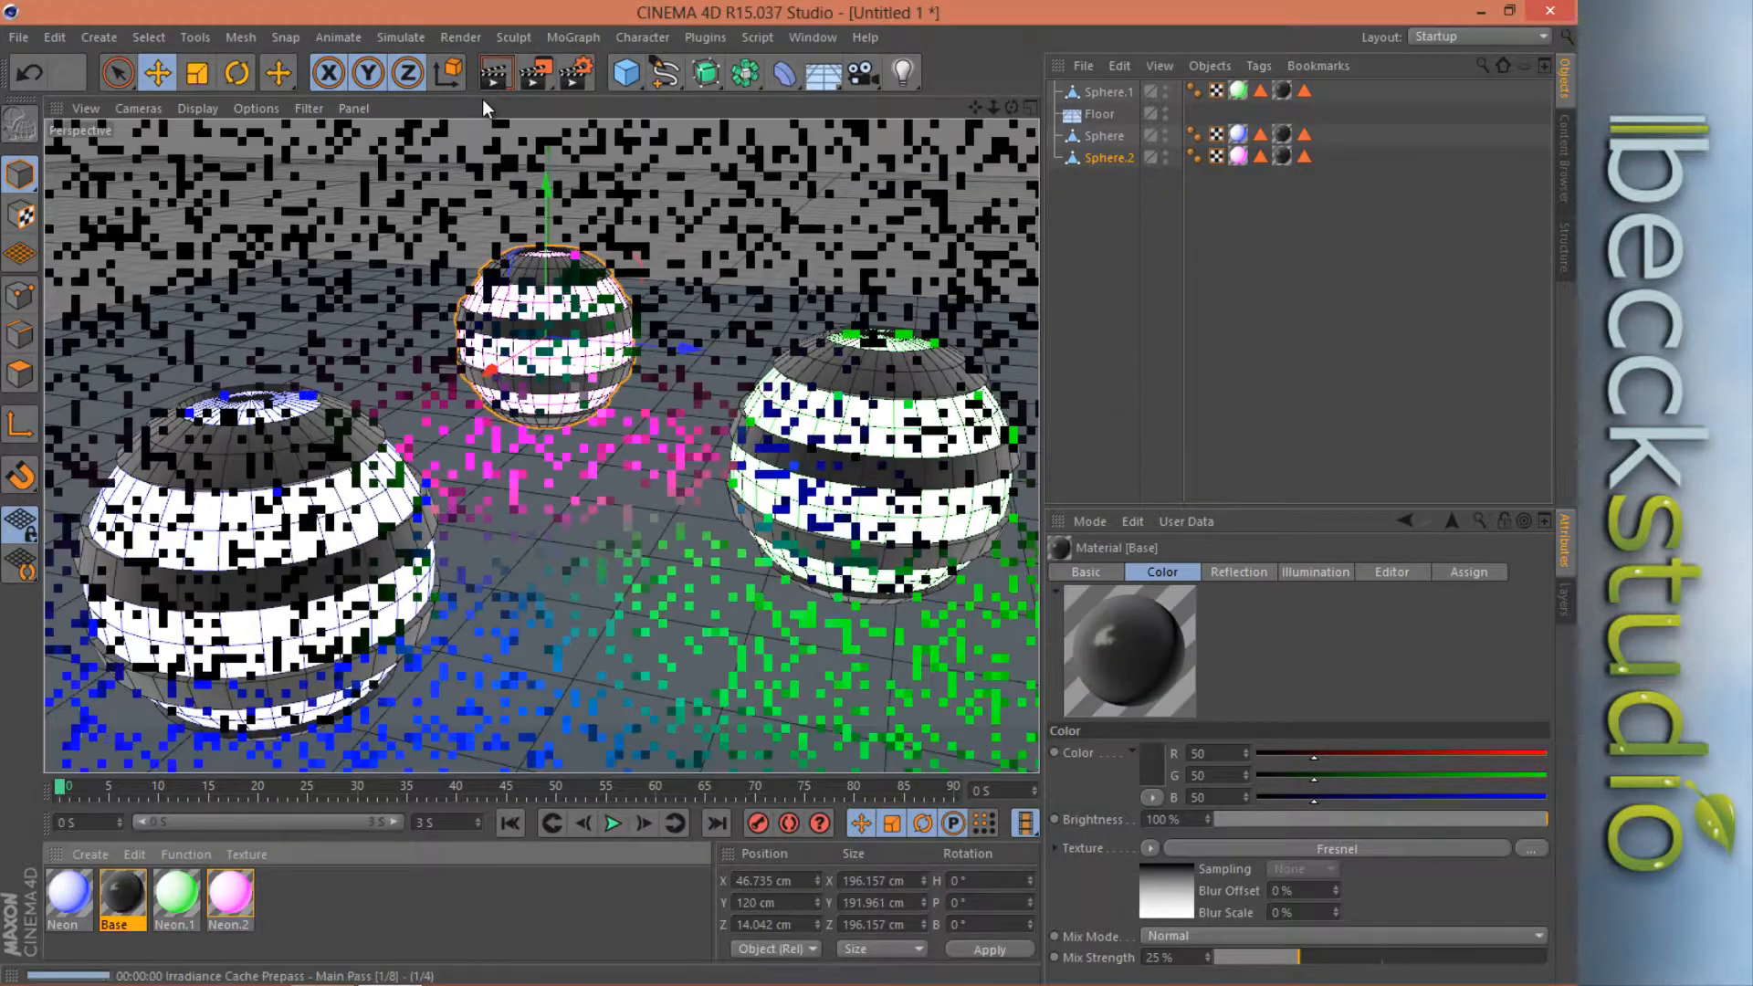
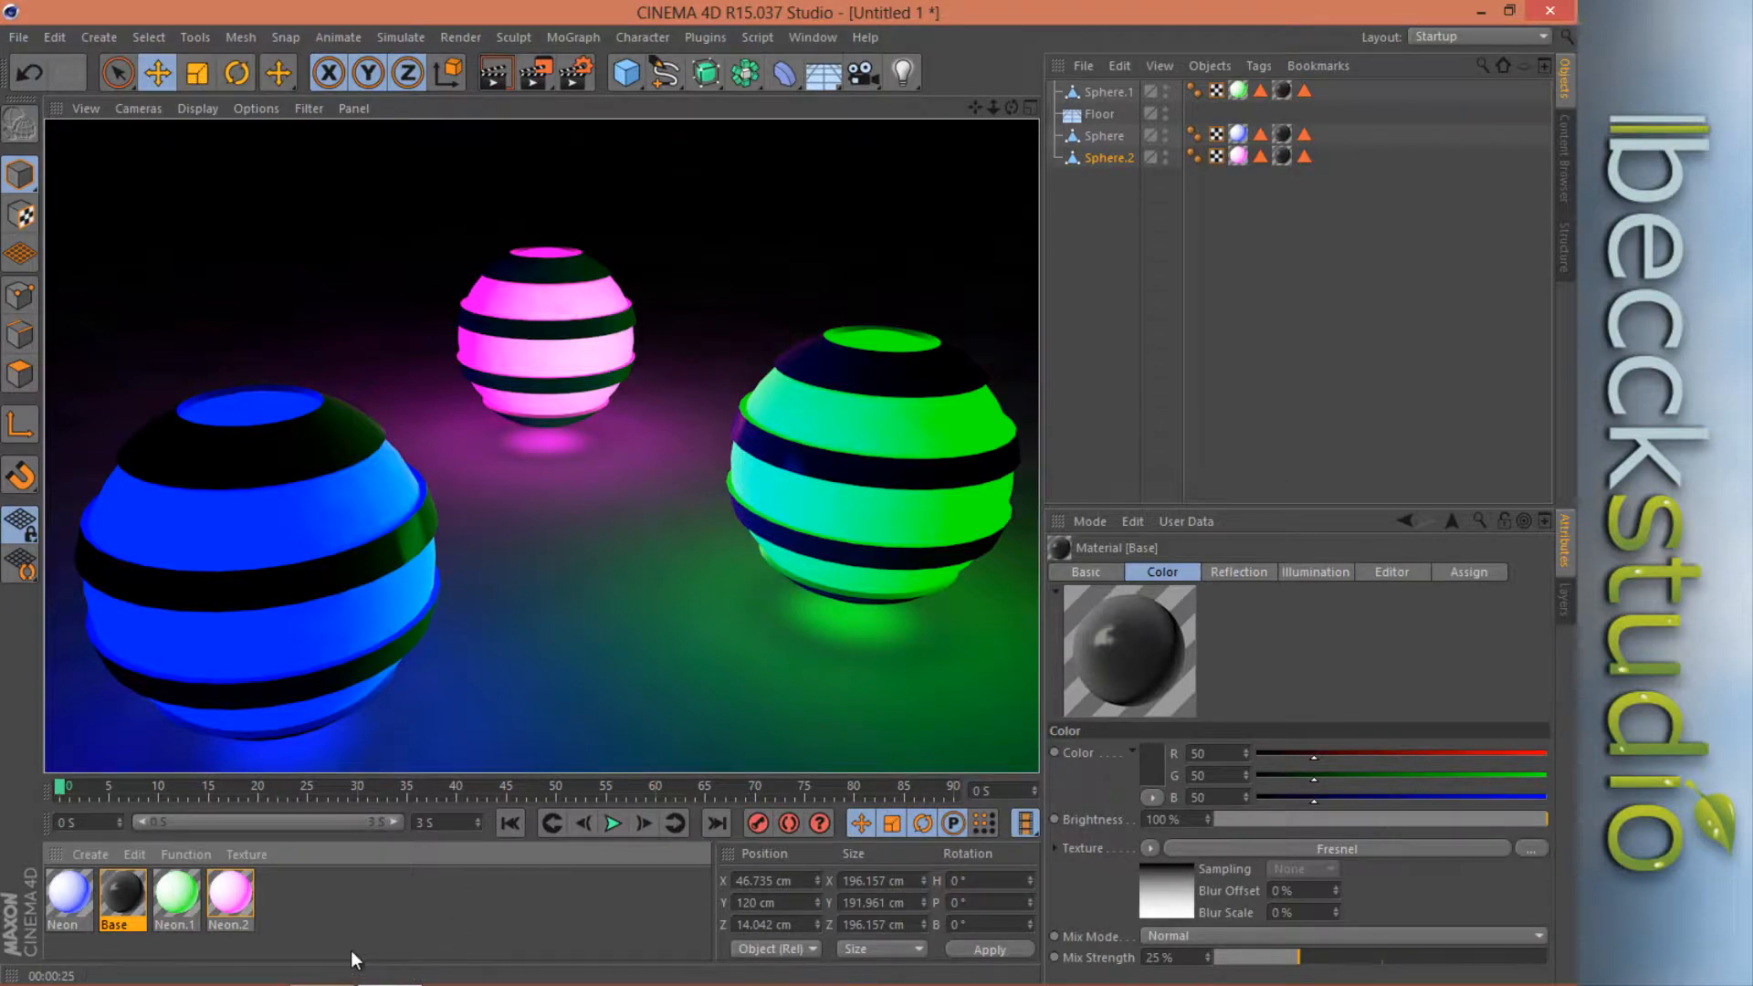
# Create a new material and name it Chão.
pyautogui.doubleClick(381, 908)
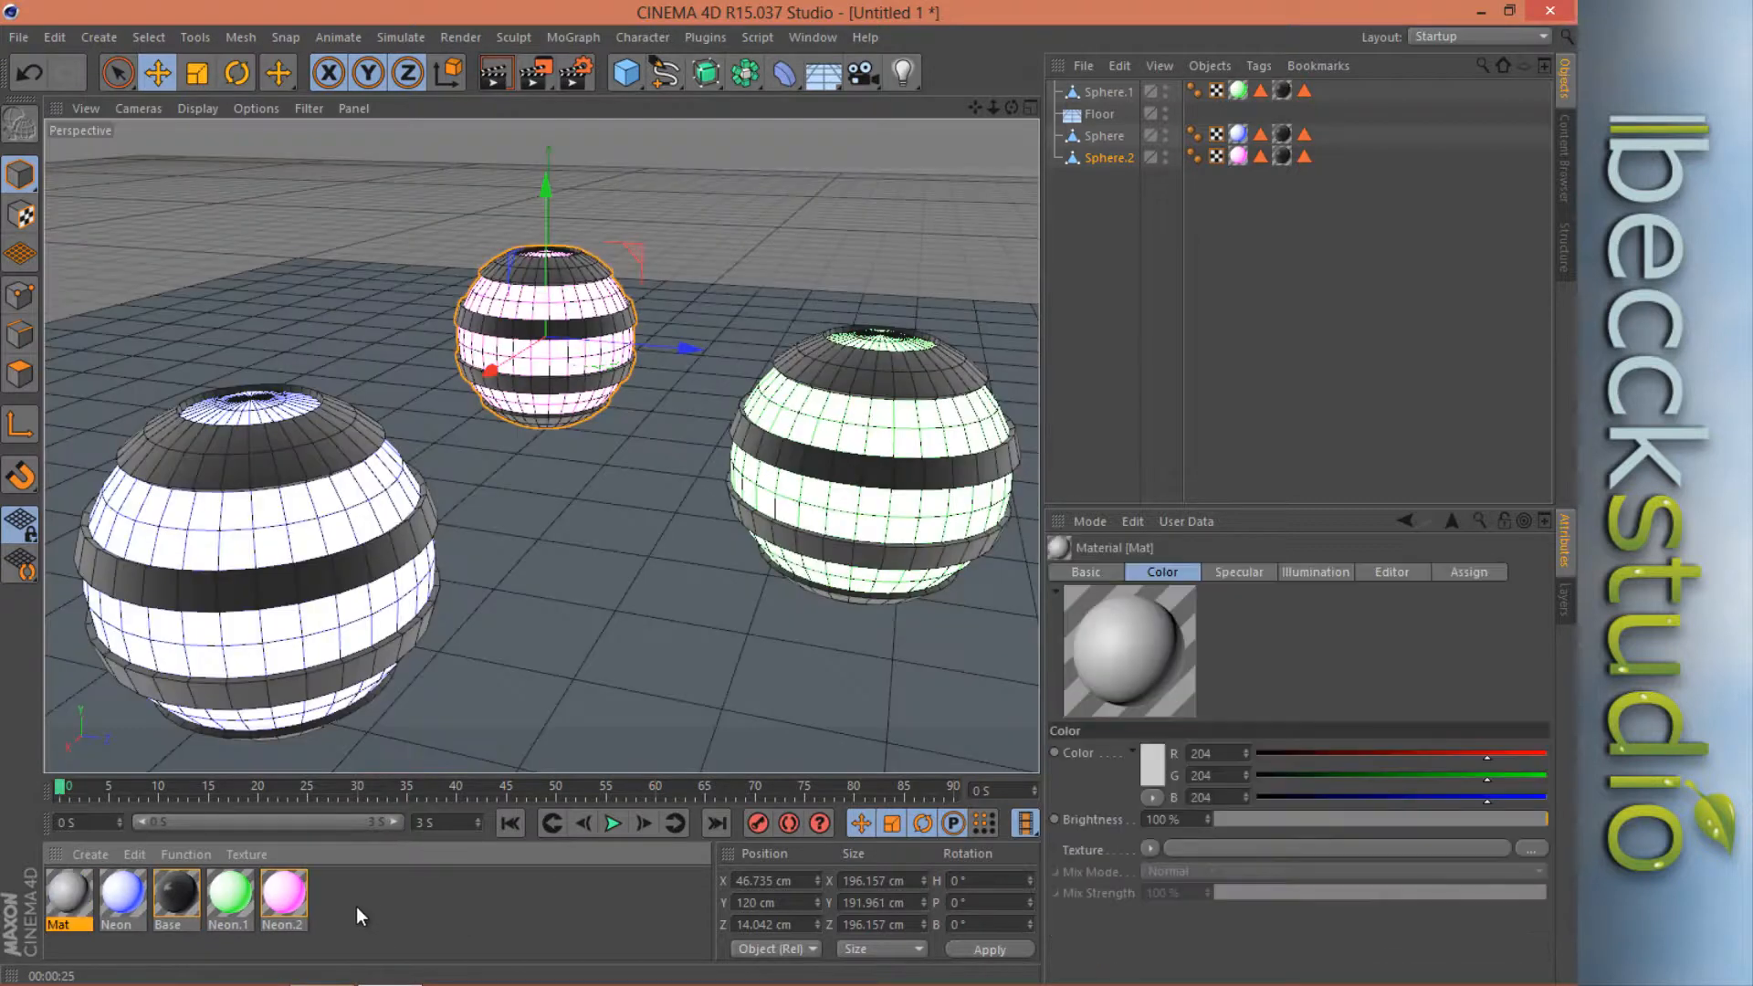
pyautogui.doubleClick(64, 901)
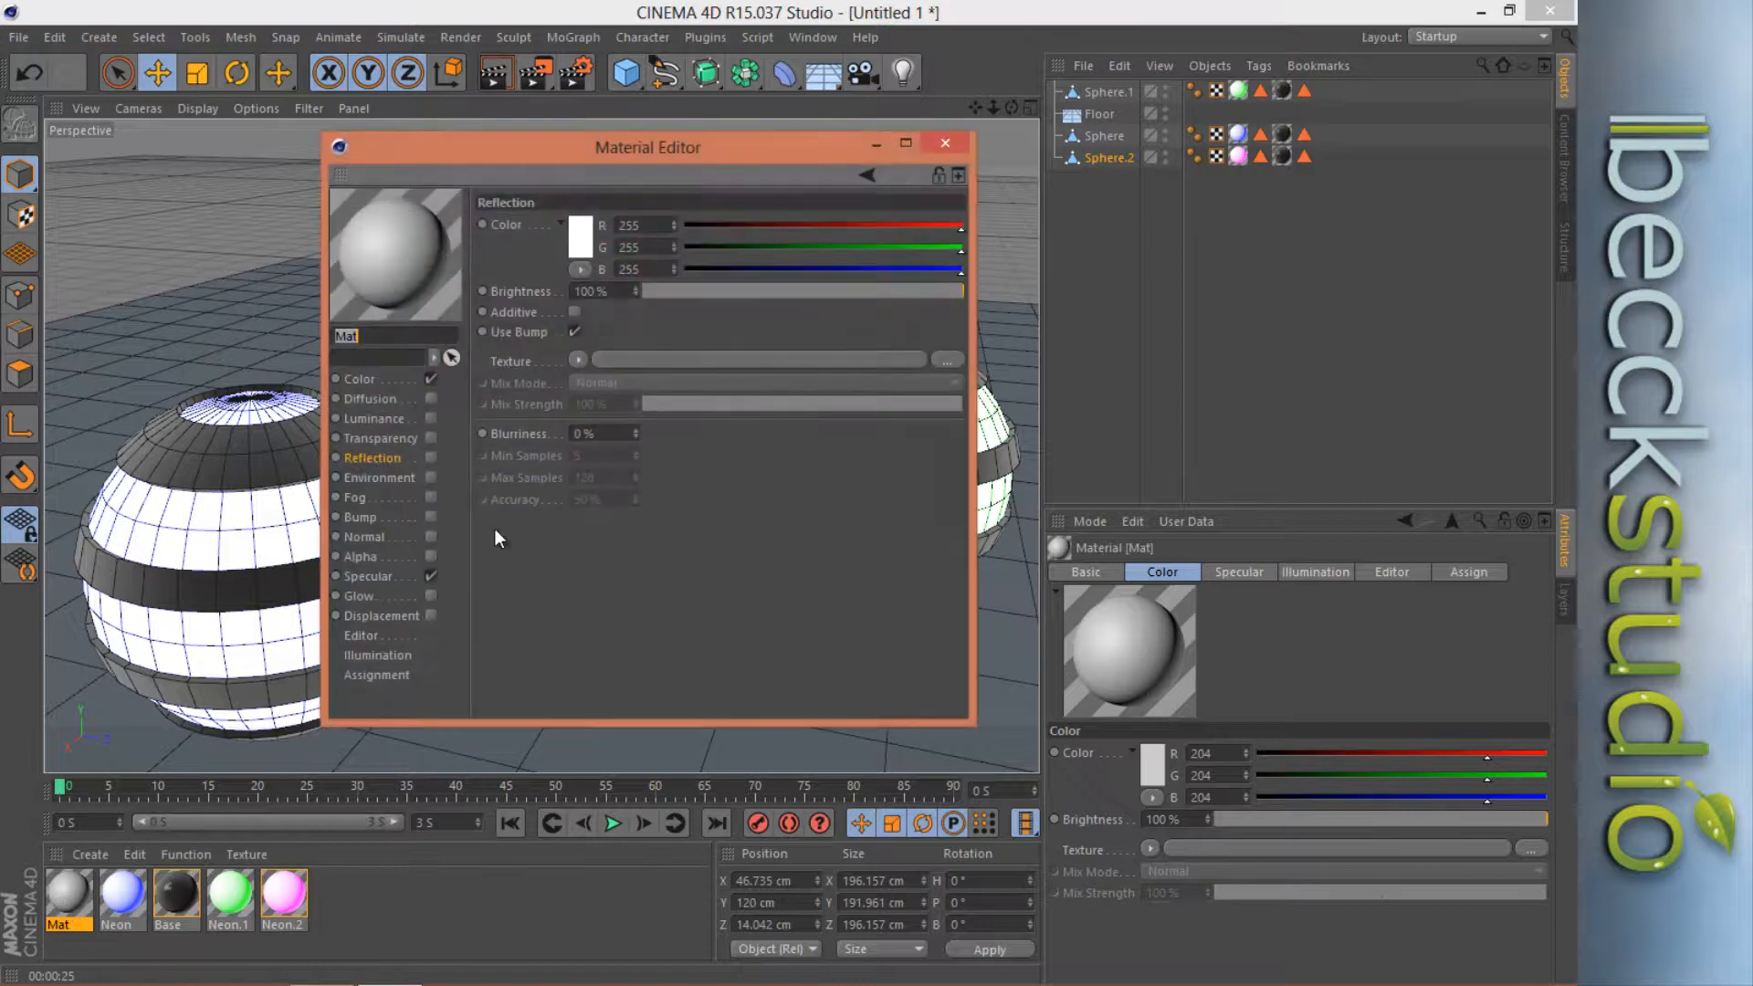
pyautogui.write('Chão')
pyautogui.press('Return')
# Set the Chão material's color to RGB 176 grey with a Fresnel texture at 20% mix strength.
pyautogui.click(366, 378)
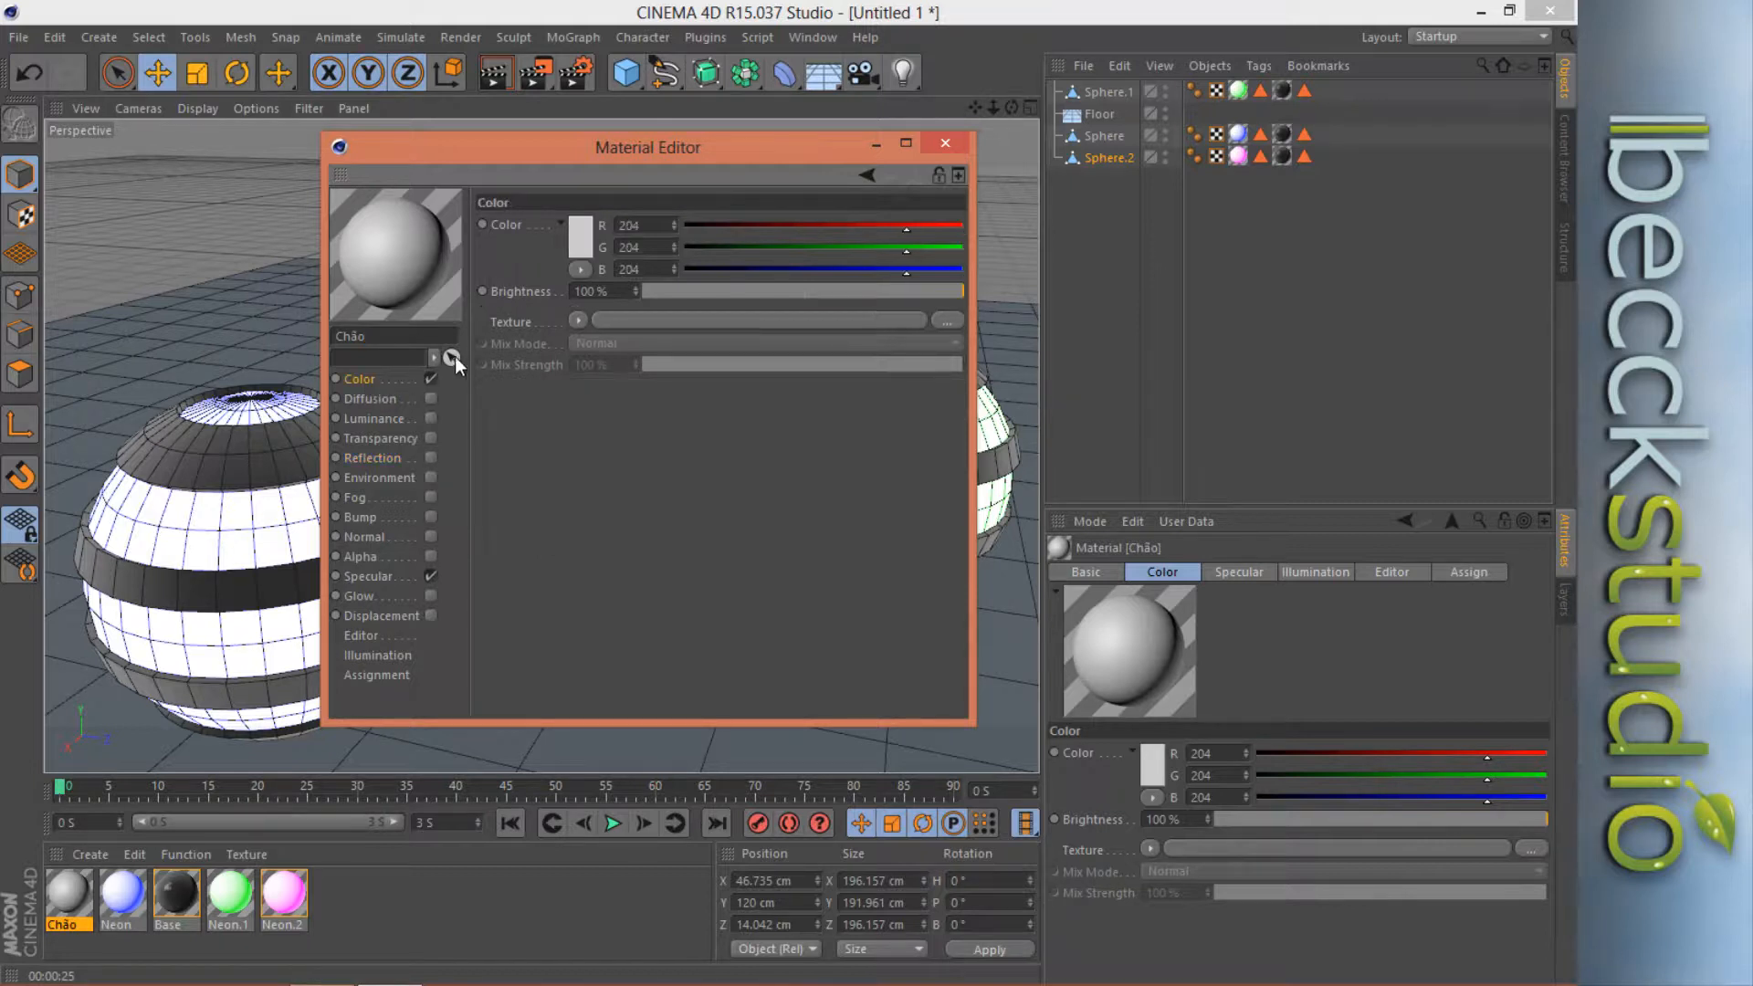
pyautogui.click(581, 241)
pyautogui.moveTo(496, 206); pyautogui.dragTo(448, 206)
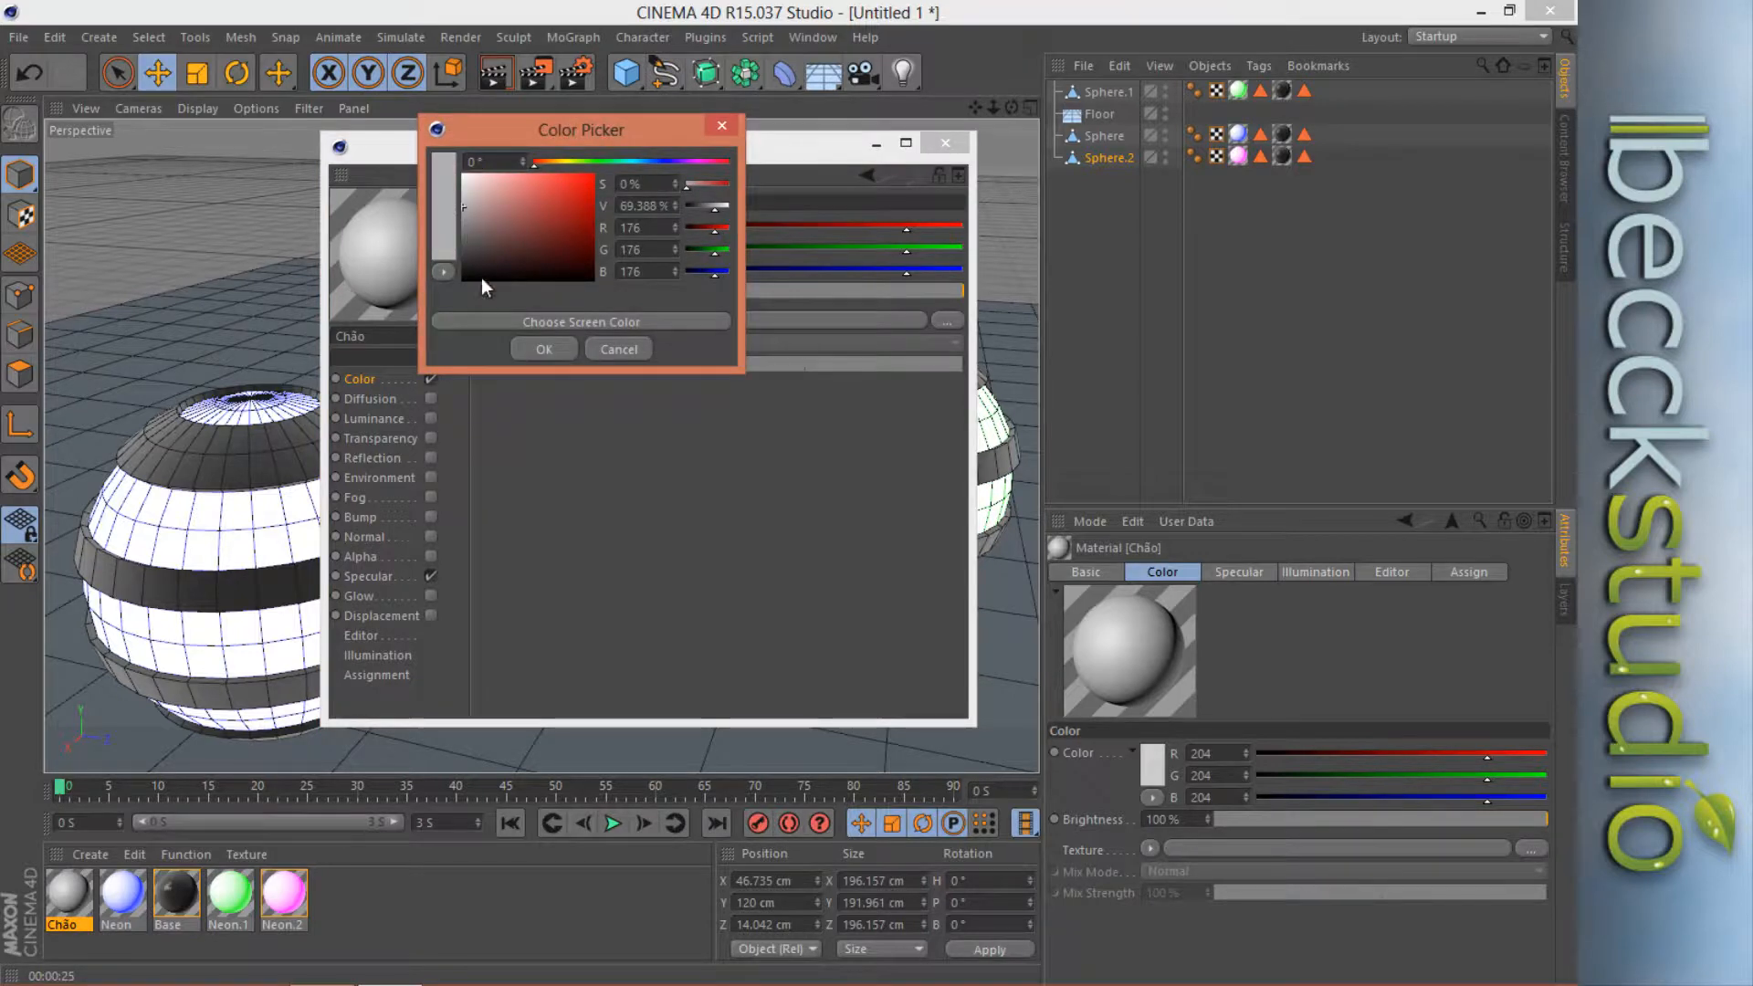
pyautogui.click(534, 346)
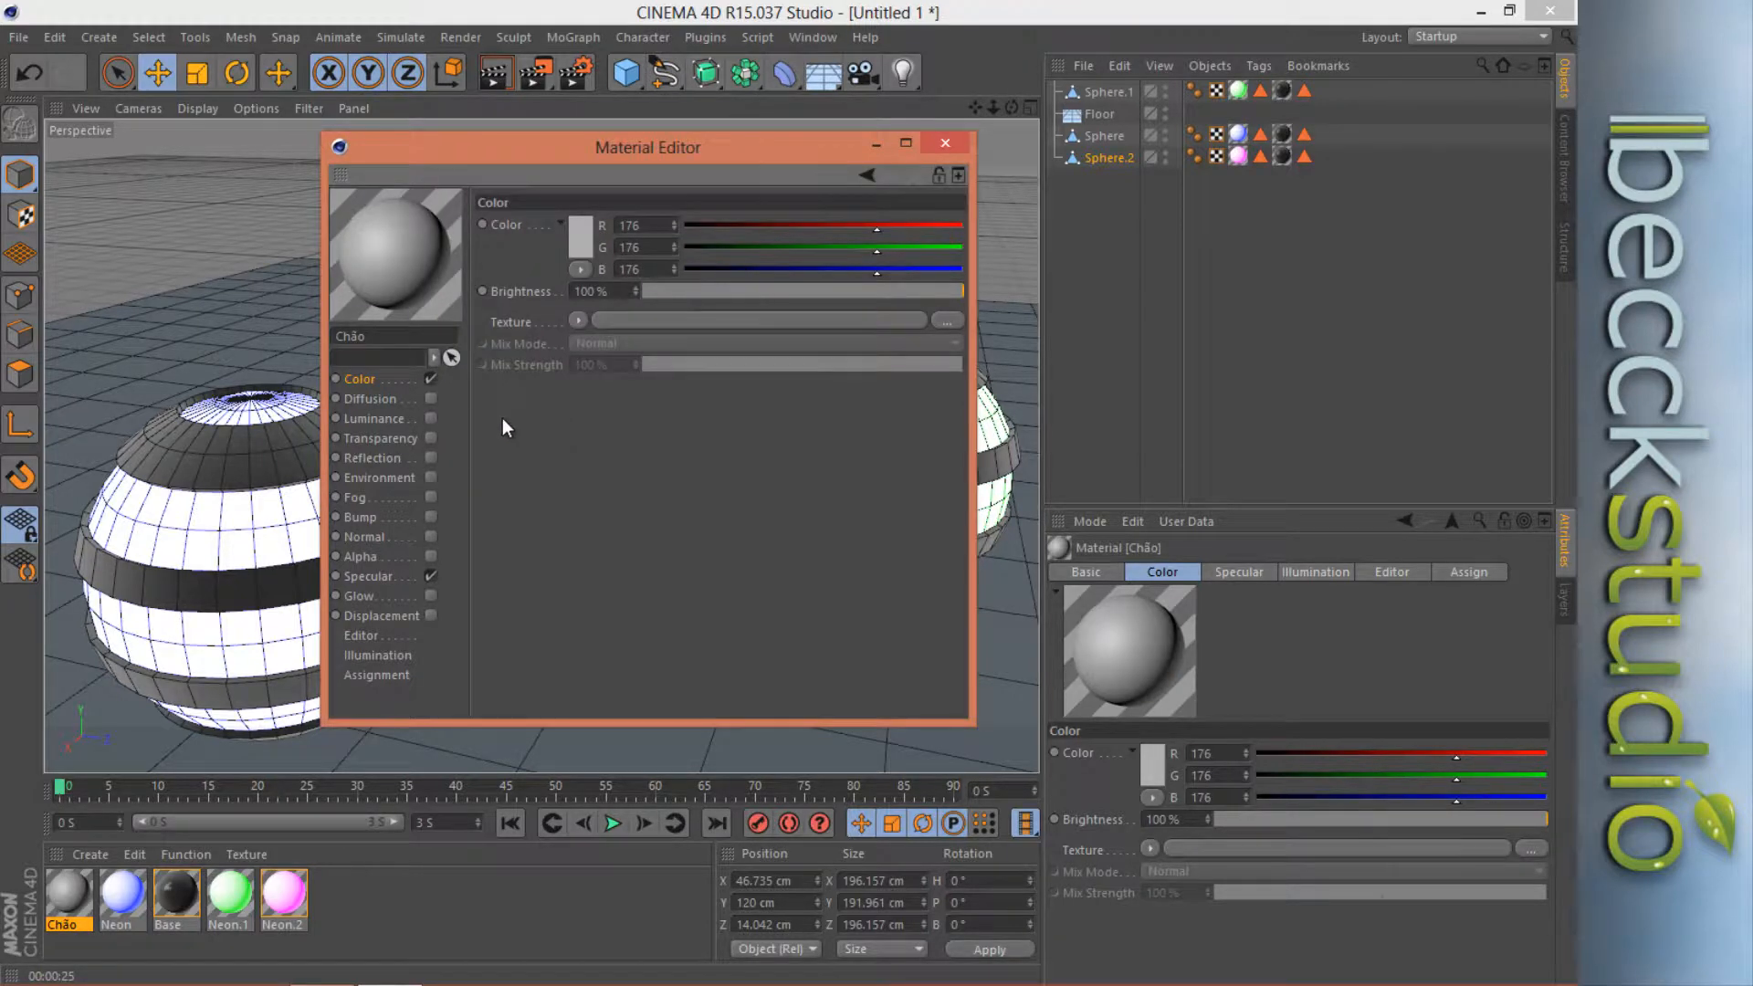
pyautogui.click(578, 321)
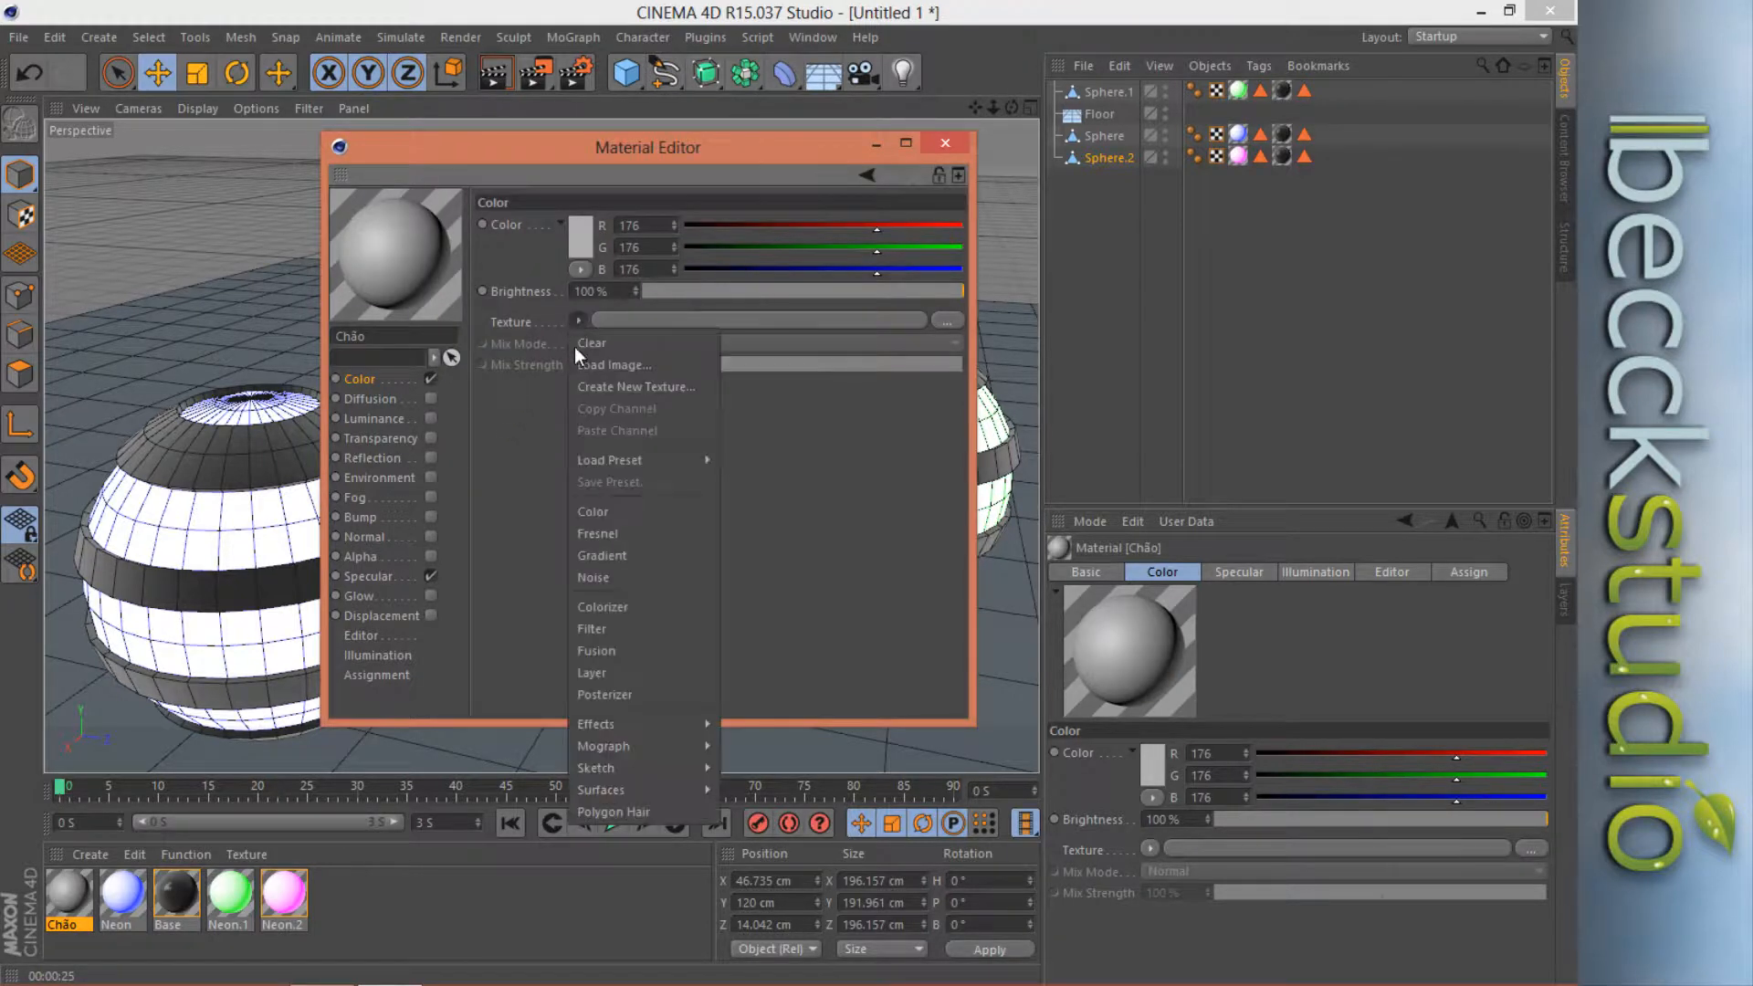
pyautogui.click(619, 534)
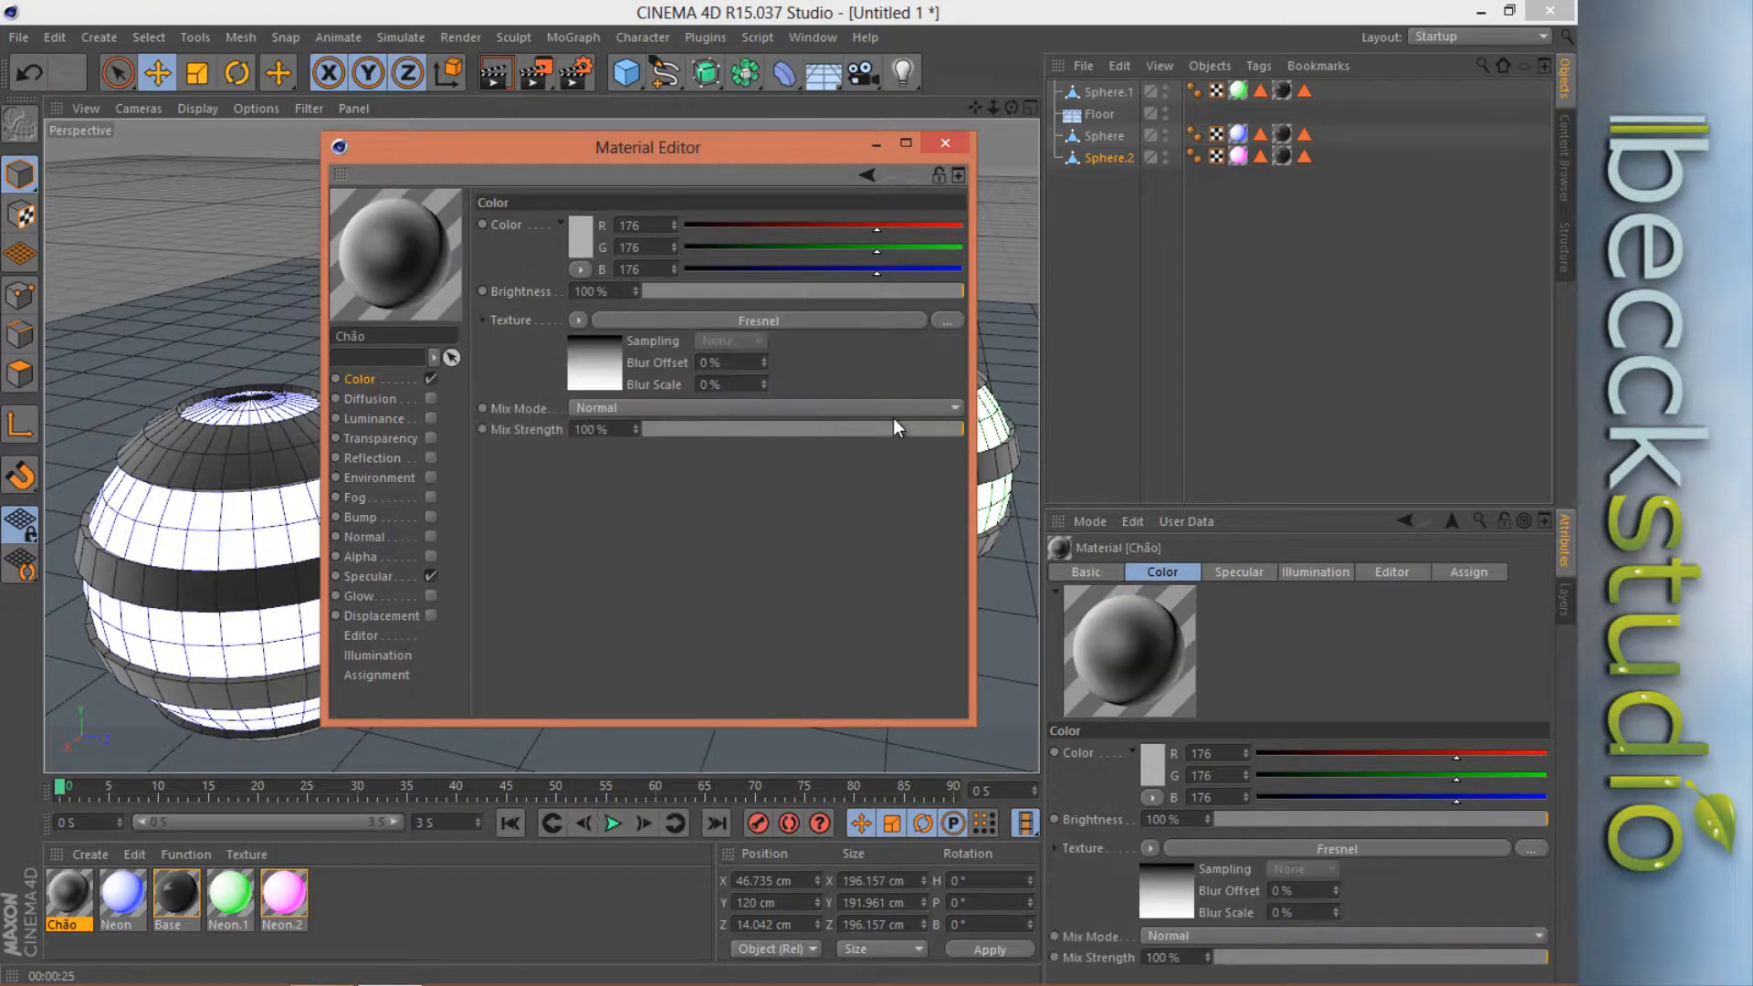
pyautogui.moveTo(946, 429); pyautogui.dragTo(706, 474)
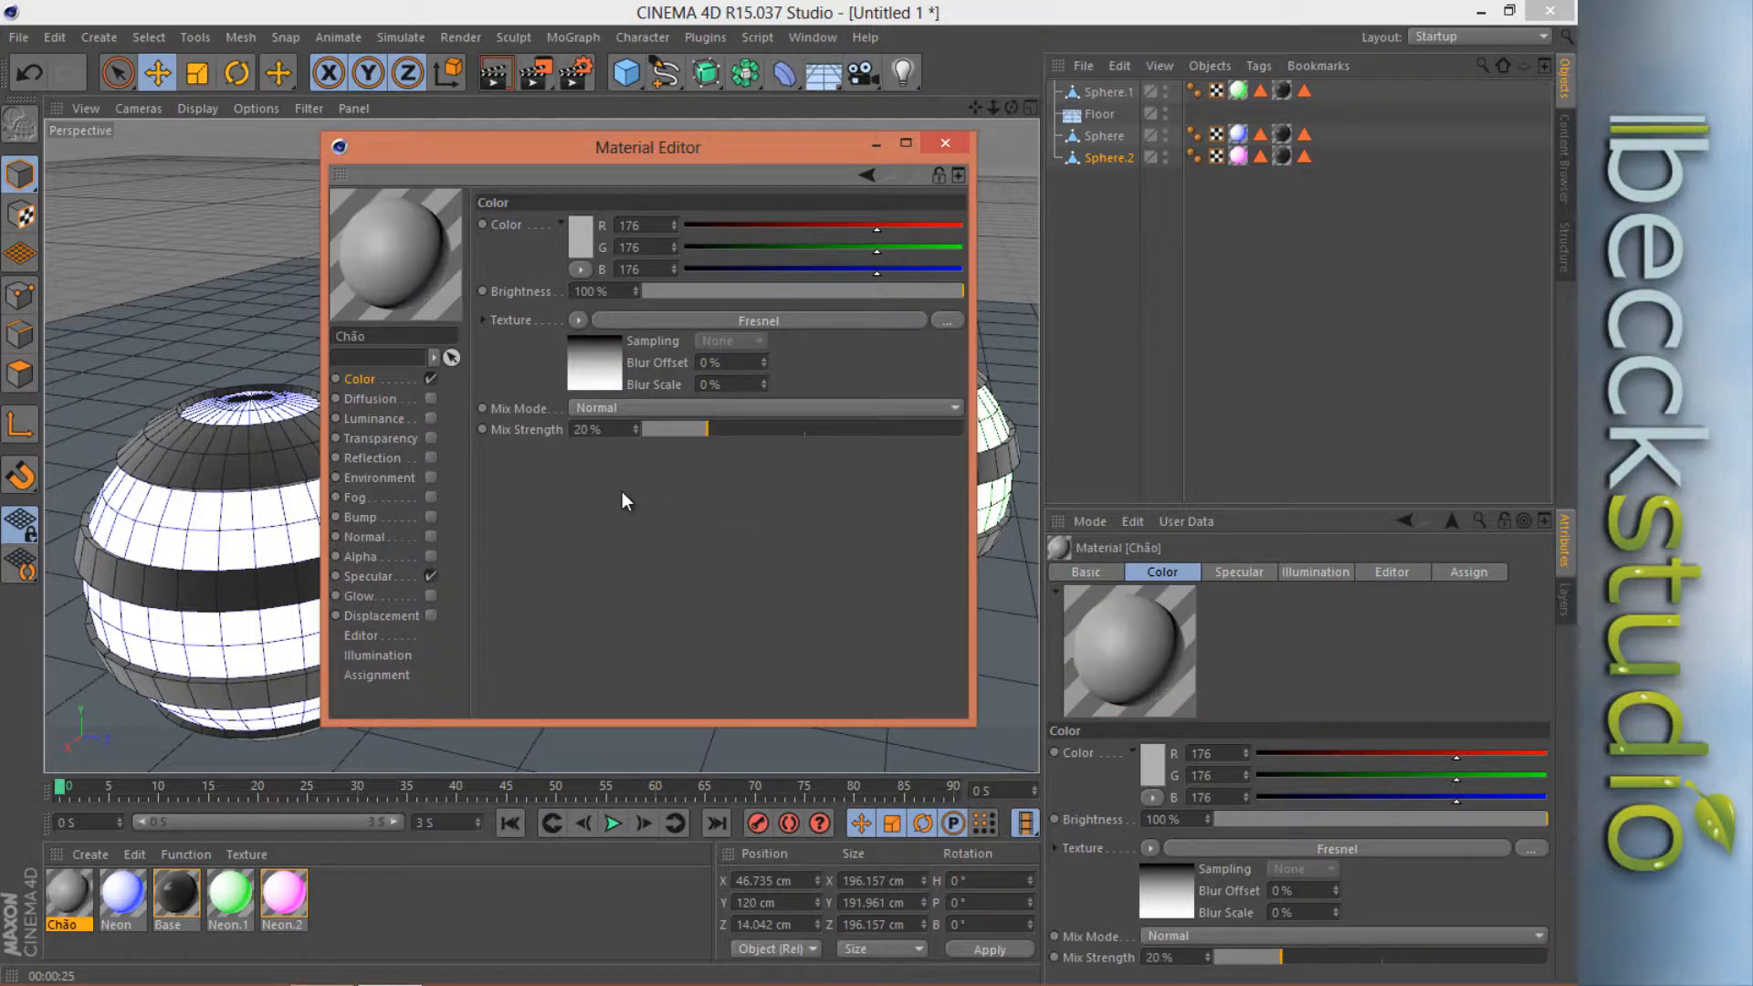
# Enable Reflection on the Chão material with 15% brightness and disable its Specular channel.
pyautogui.click(386, 459)
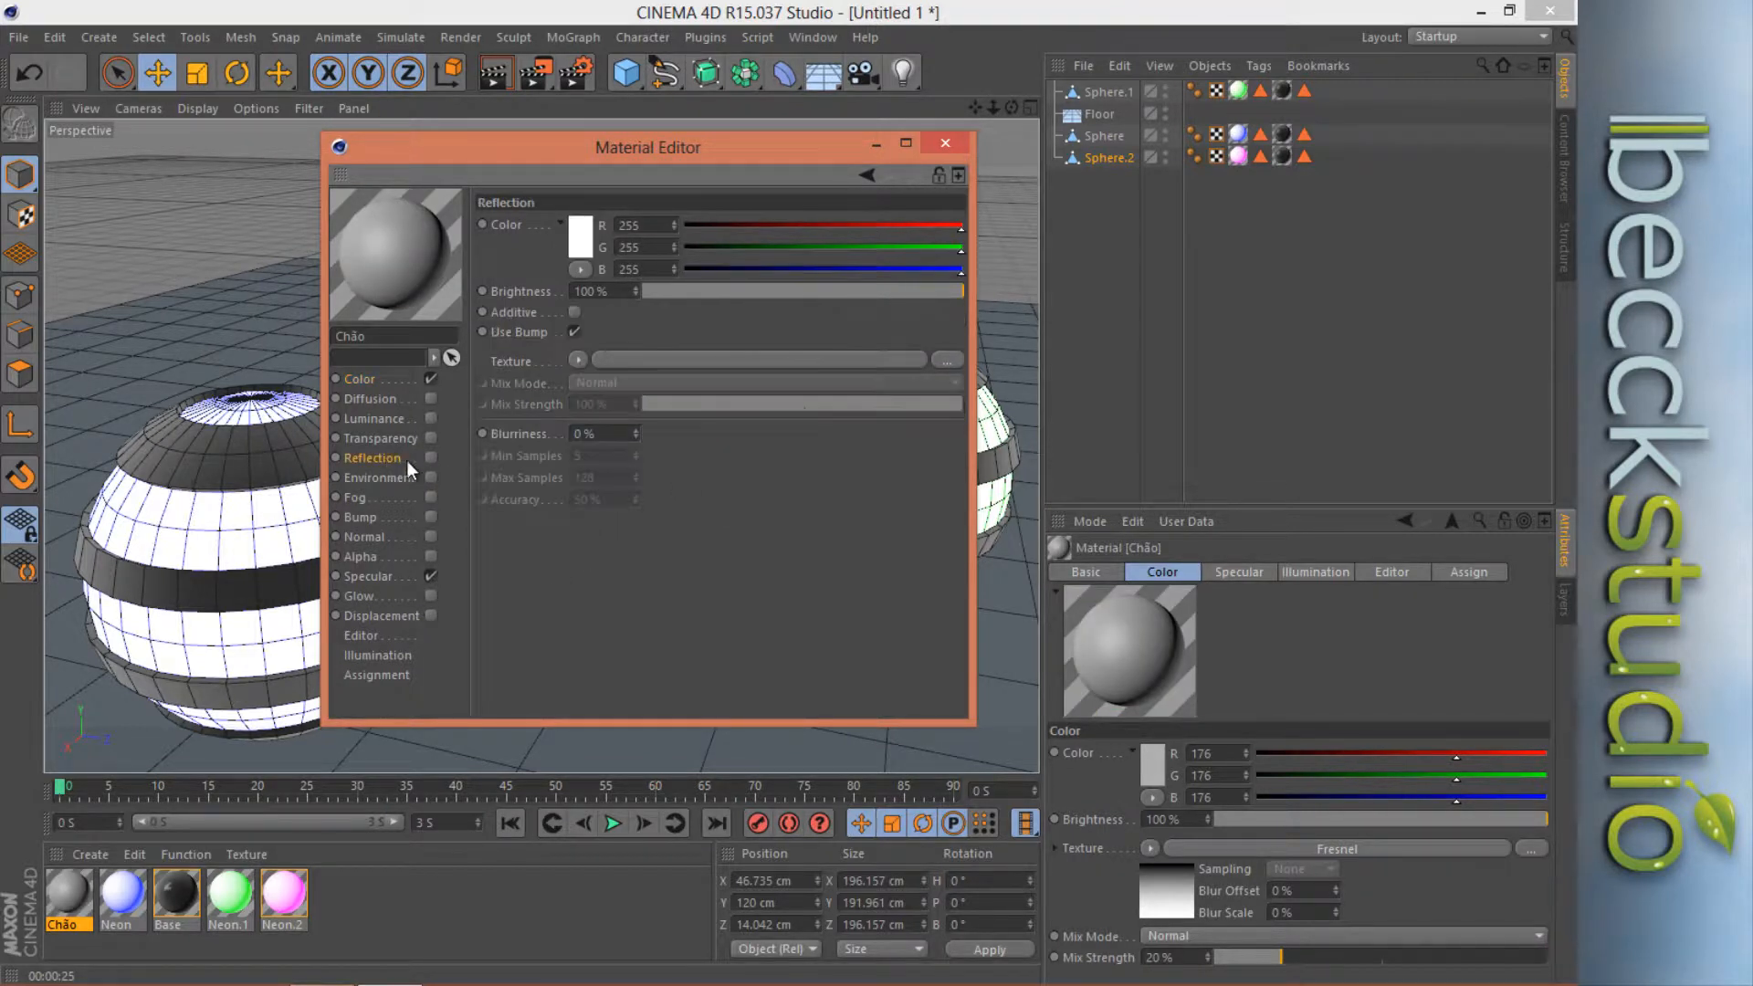
pyautogui.moveTo(555, 173); pyautogui.dragTo(1072, 101)
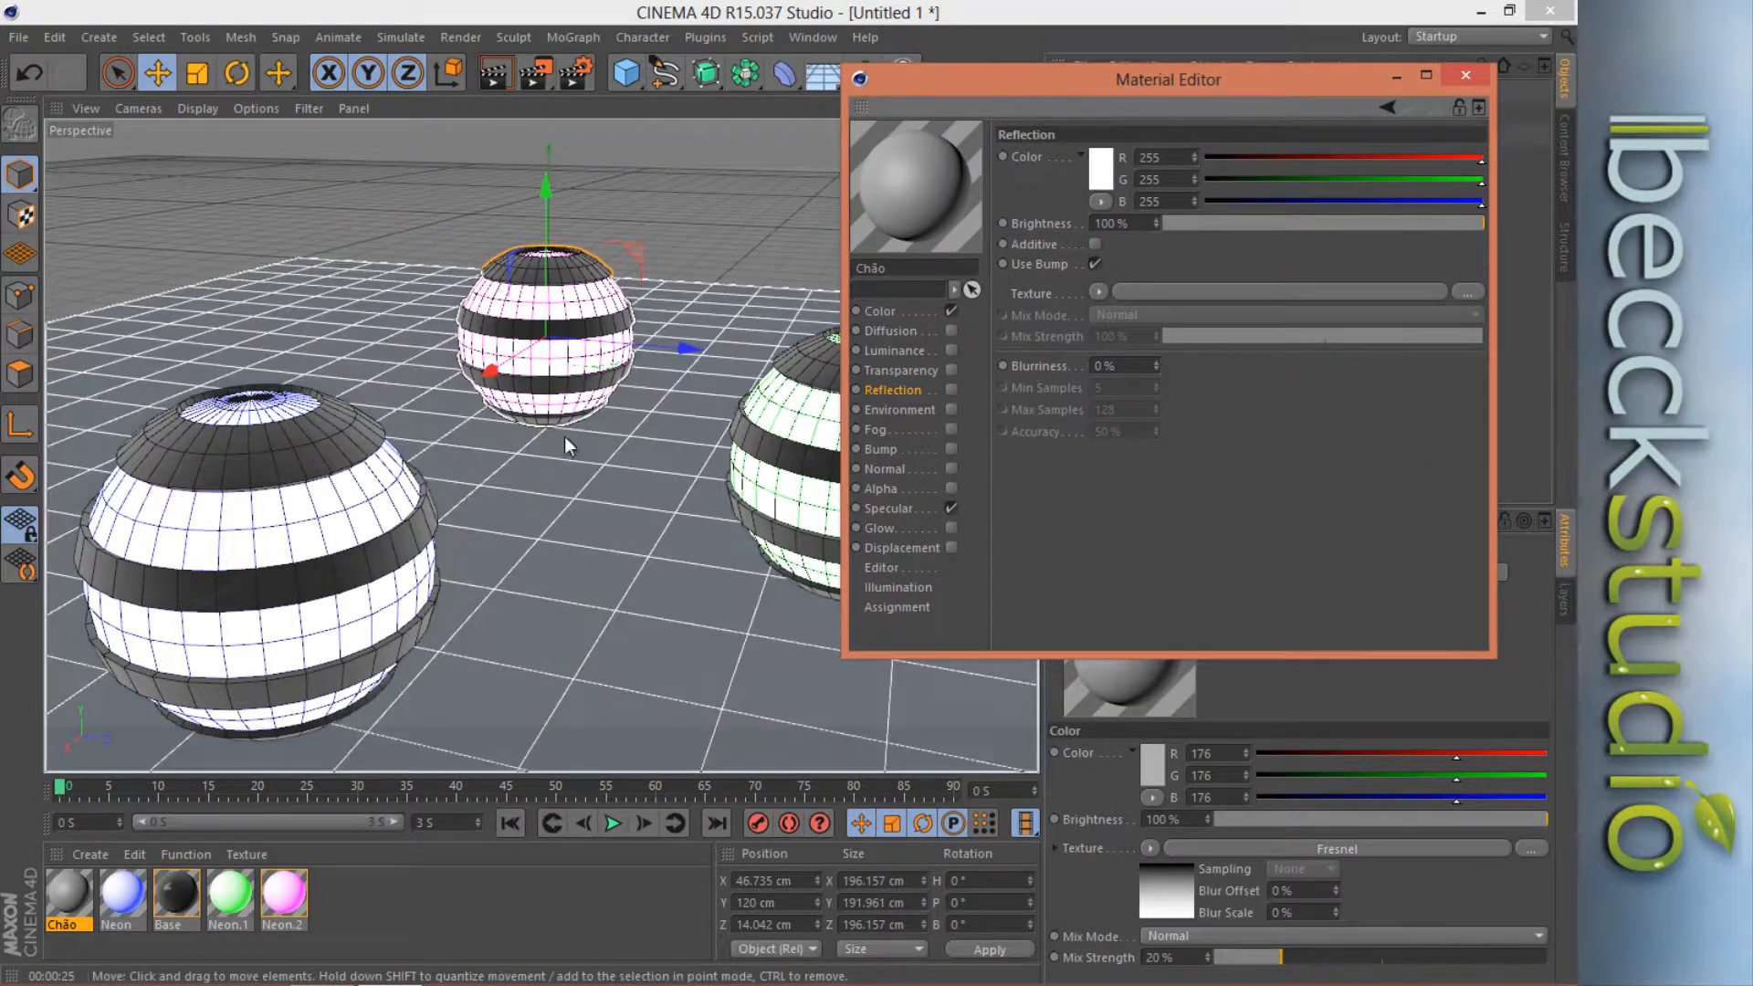
pyautogui.click(572, 306)
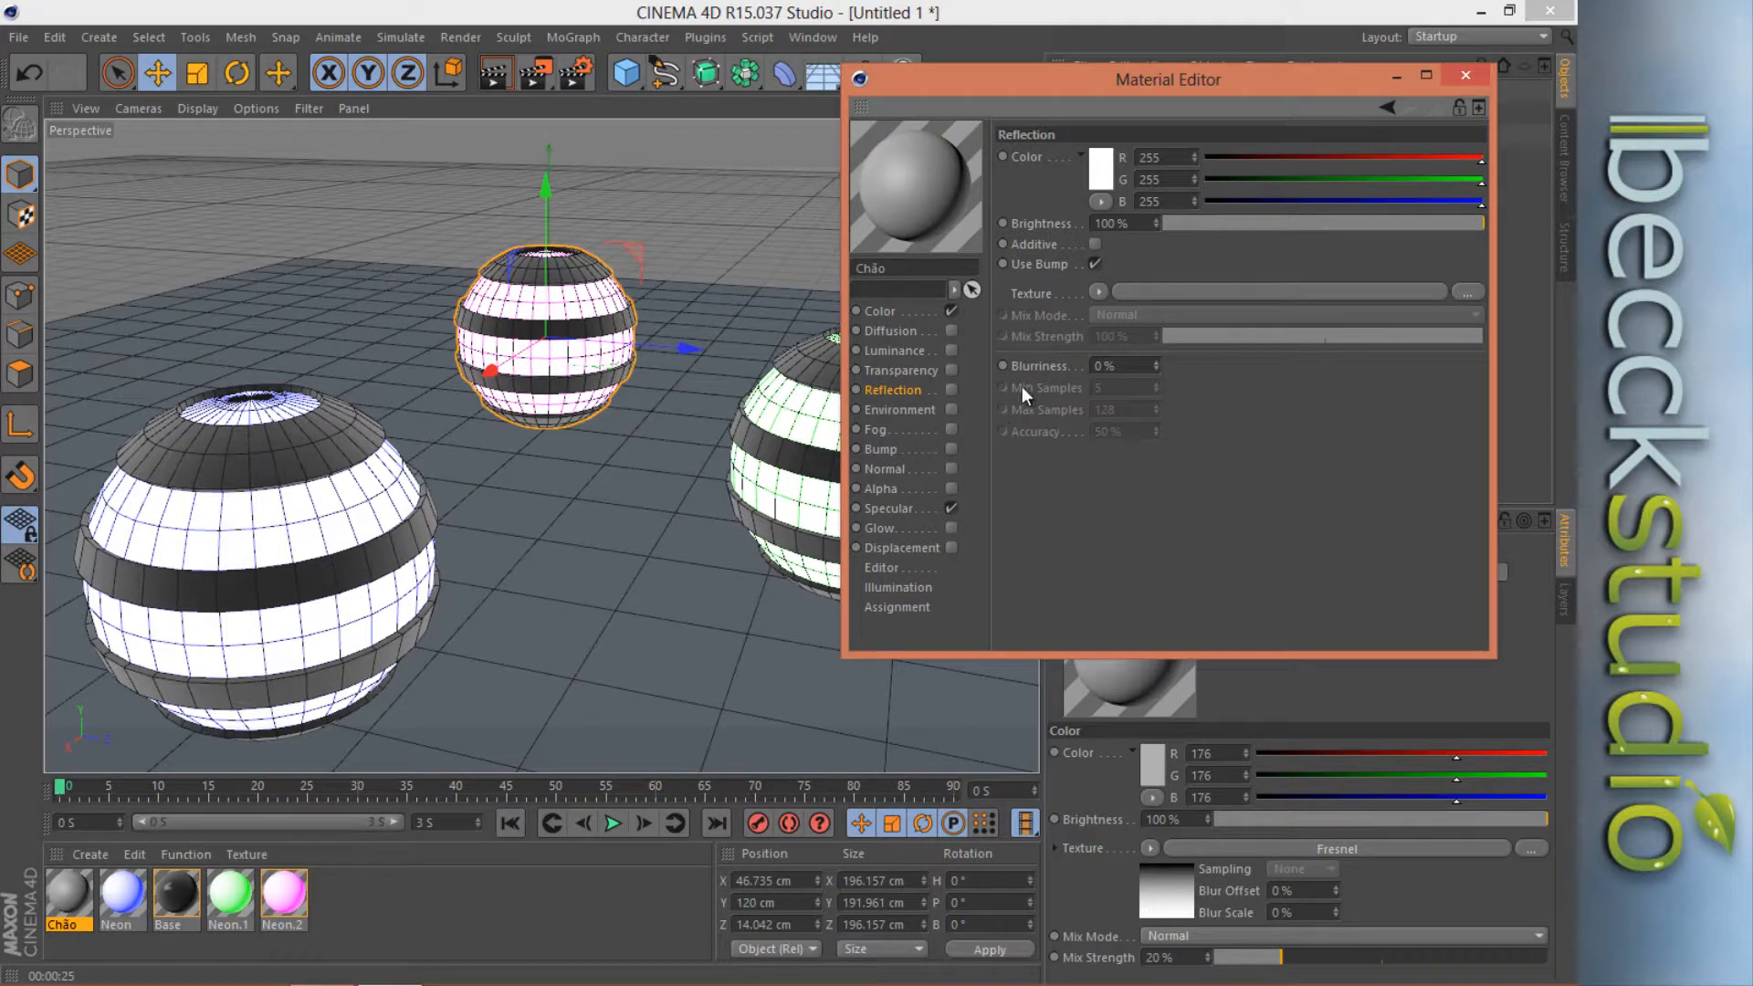
pyautogui.click(952, 389)
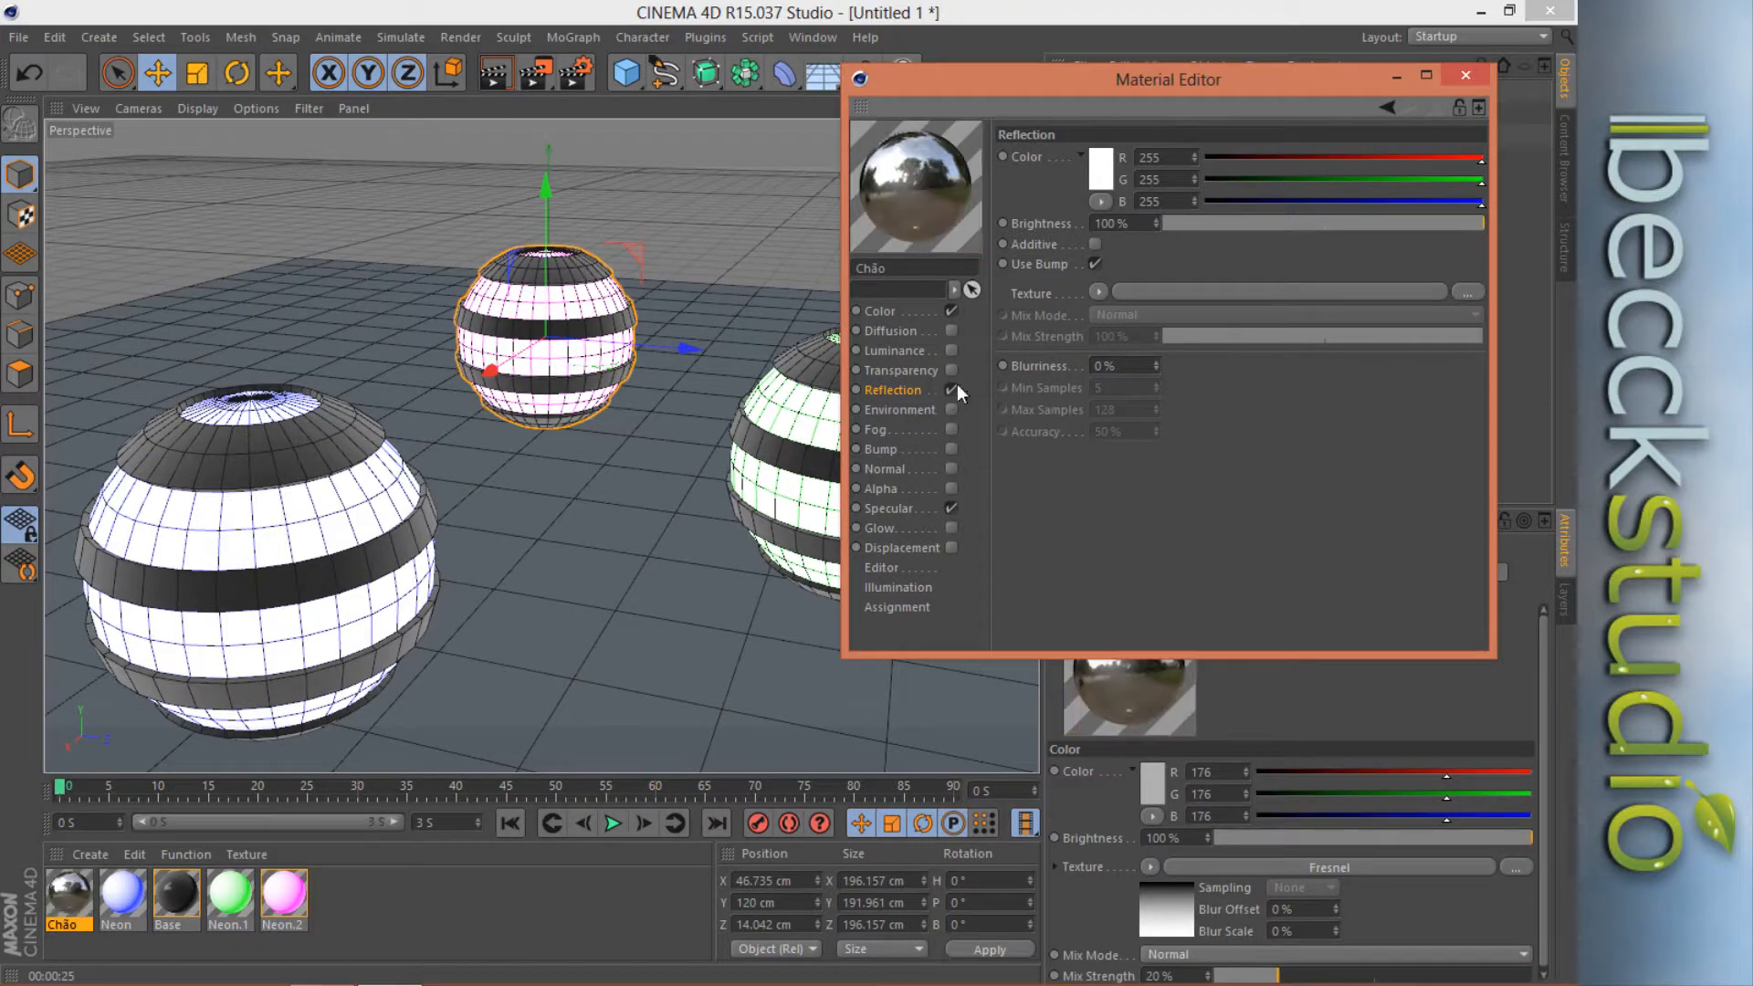
pyautogui.click(950, 508)
pyautogui.moveTo(1085, 80); pyautogui.dragTo(830, 152)
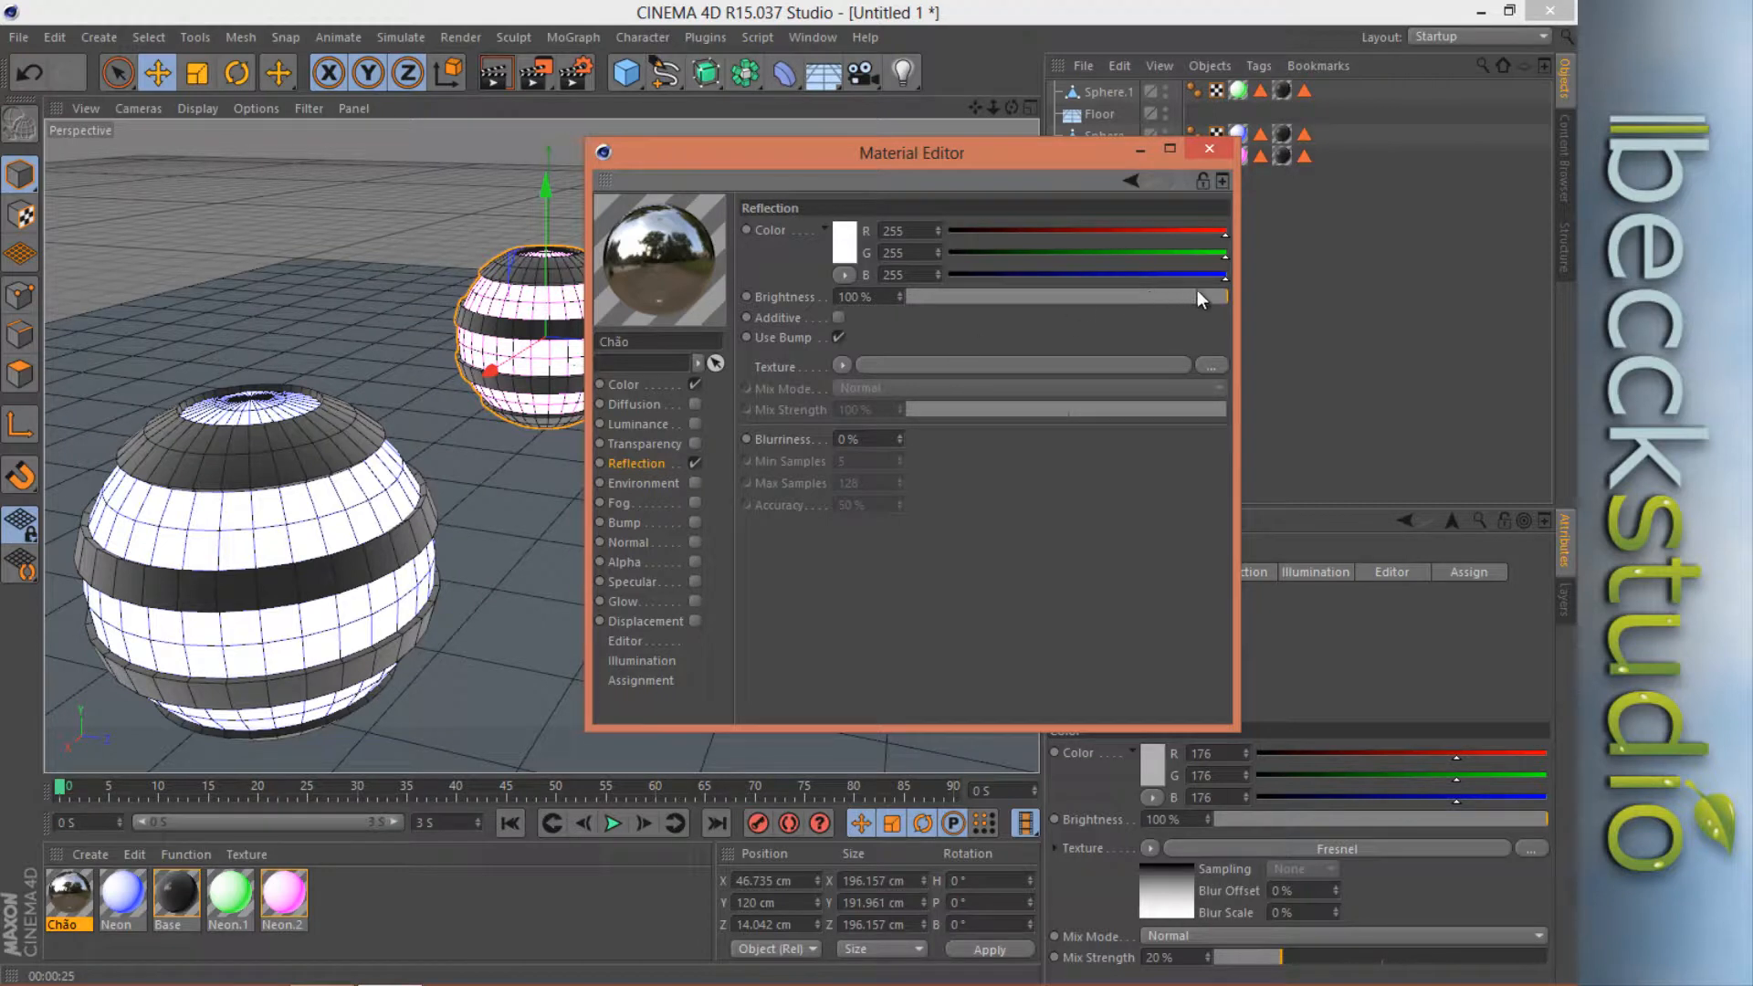
pyautogui.moveTo(1196, 290); pyautogui.dragTo(1187, 299)
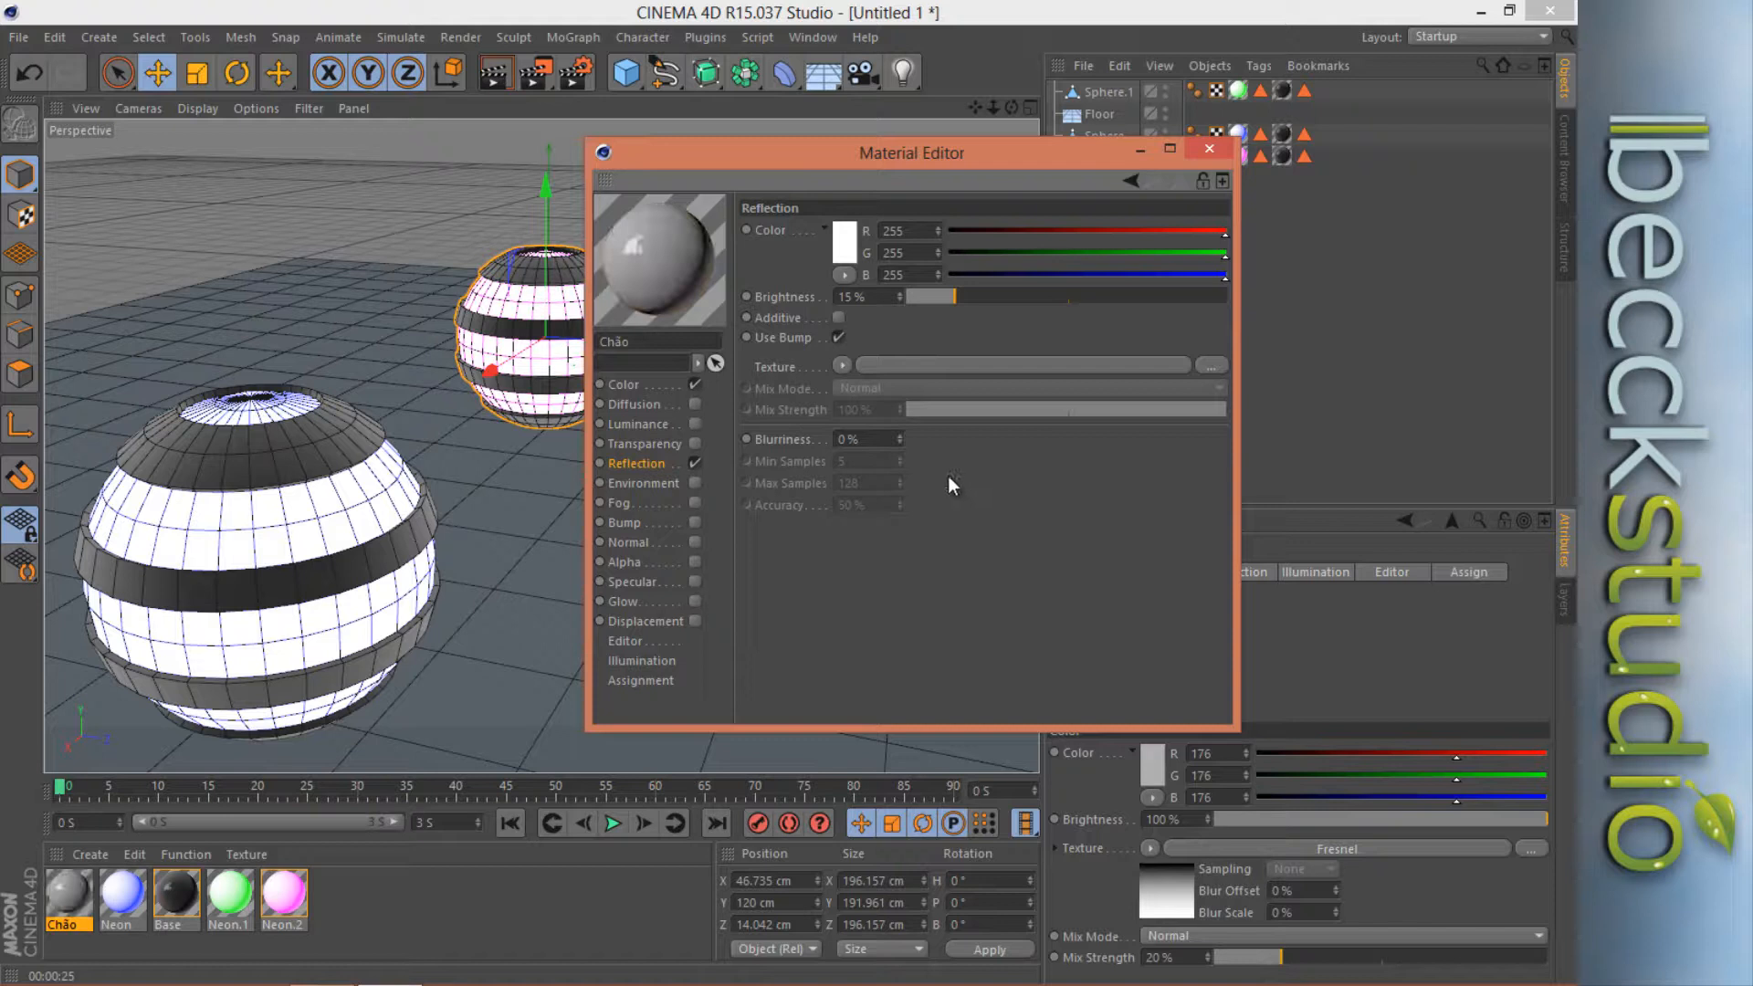
pyautogui.click(1209, 148)
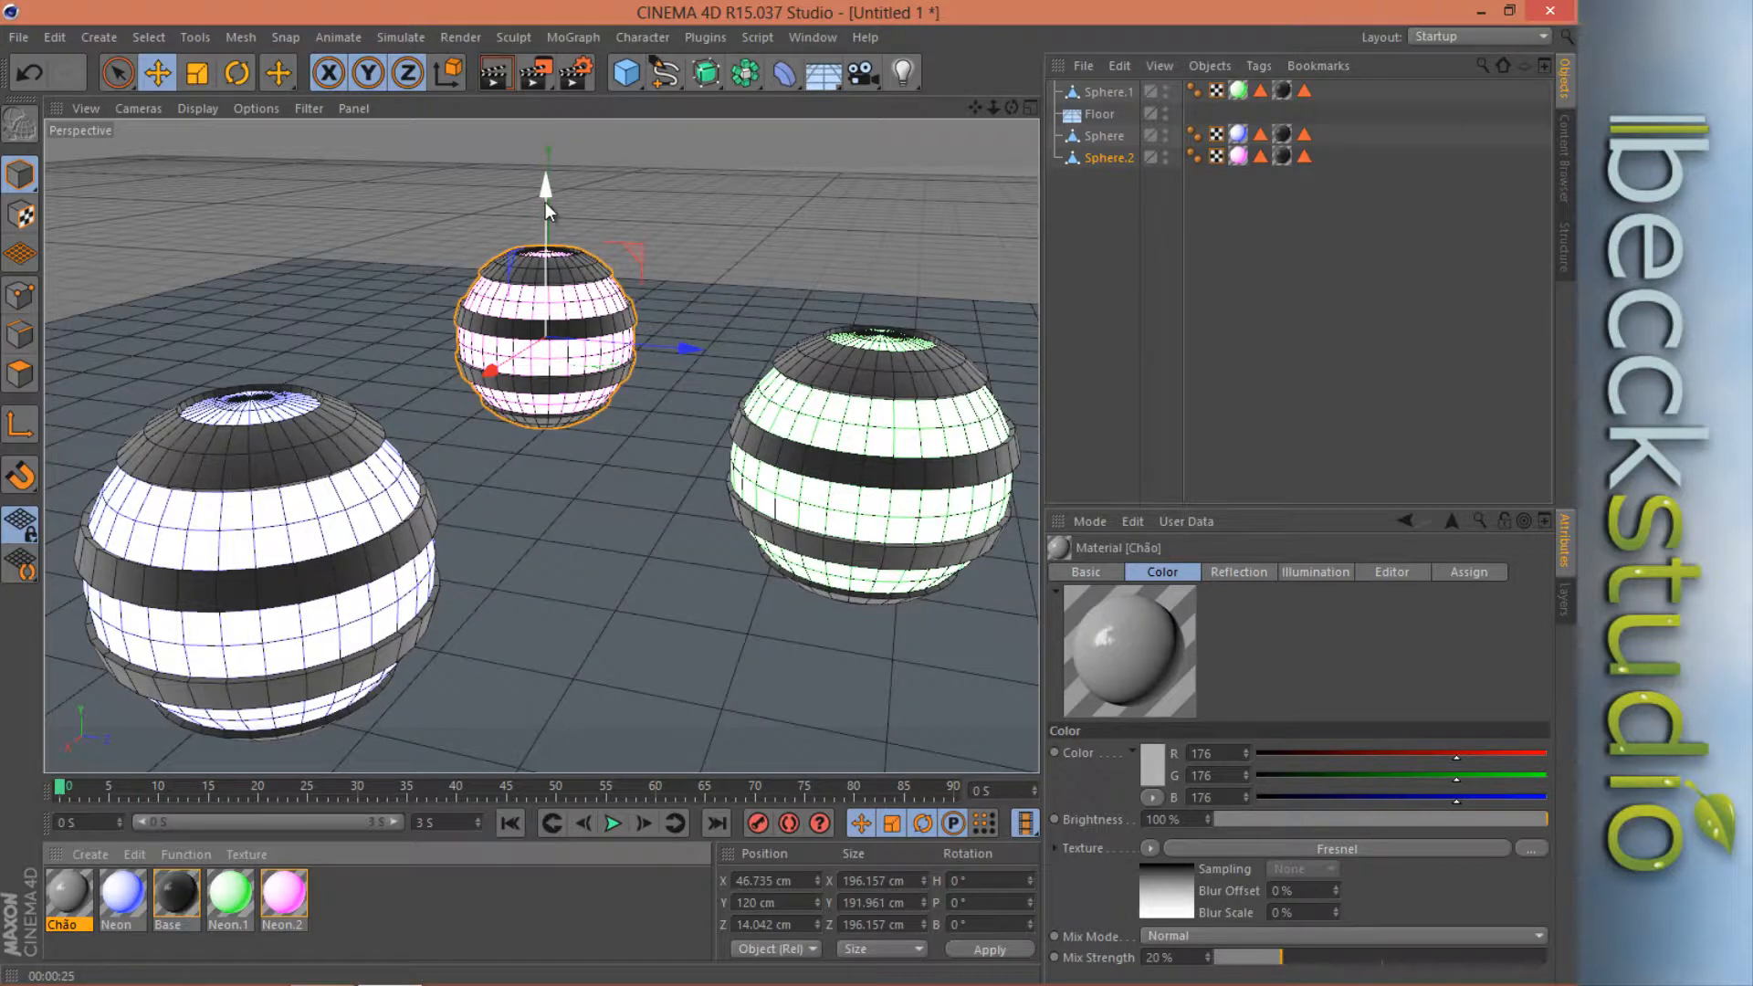
# Raise Sphere.2 above the floor to about Y 153 cm.
pyautogui.moveTo(544, 190); pyautogui.dragTo(544, 161)
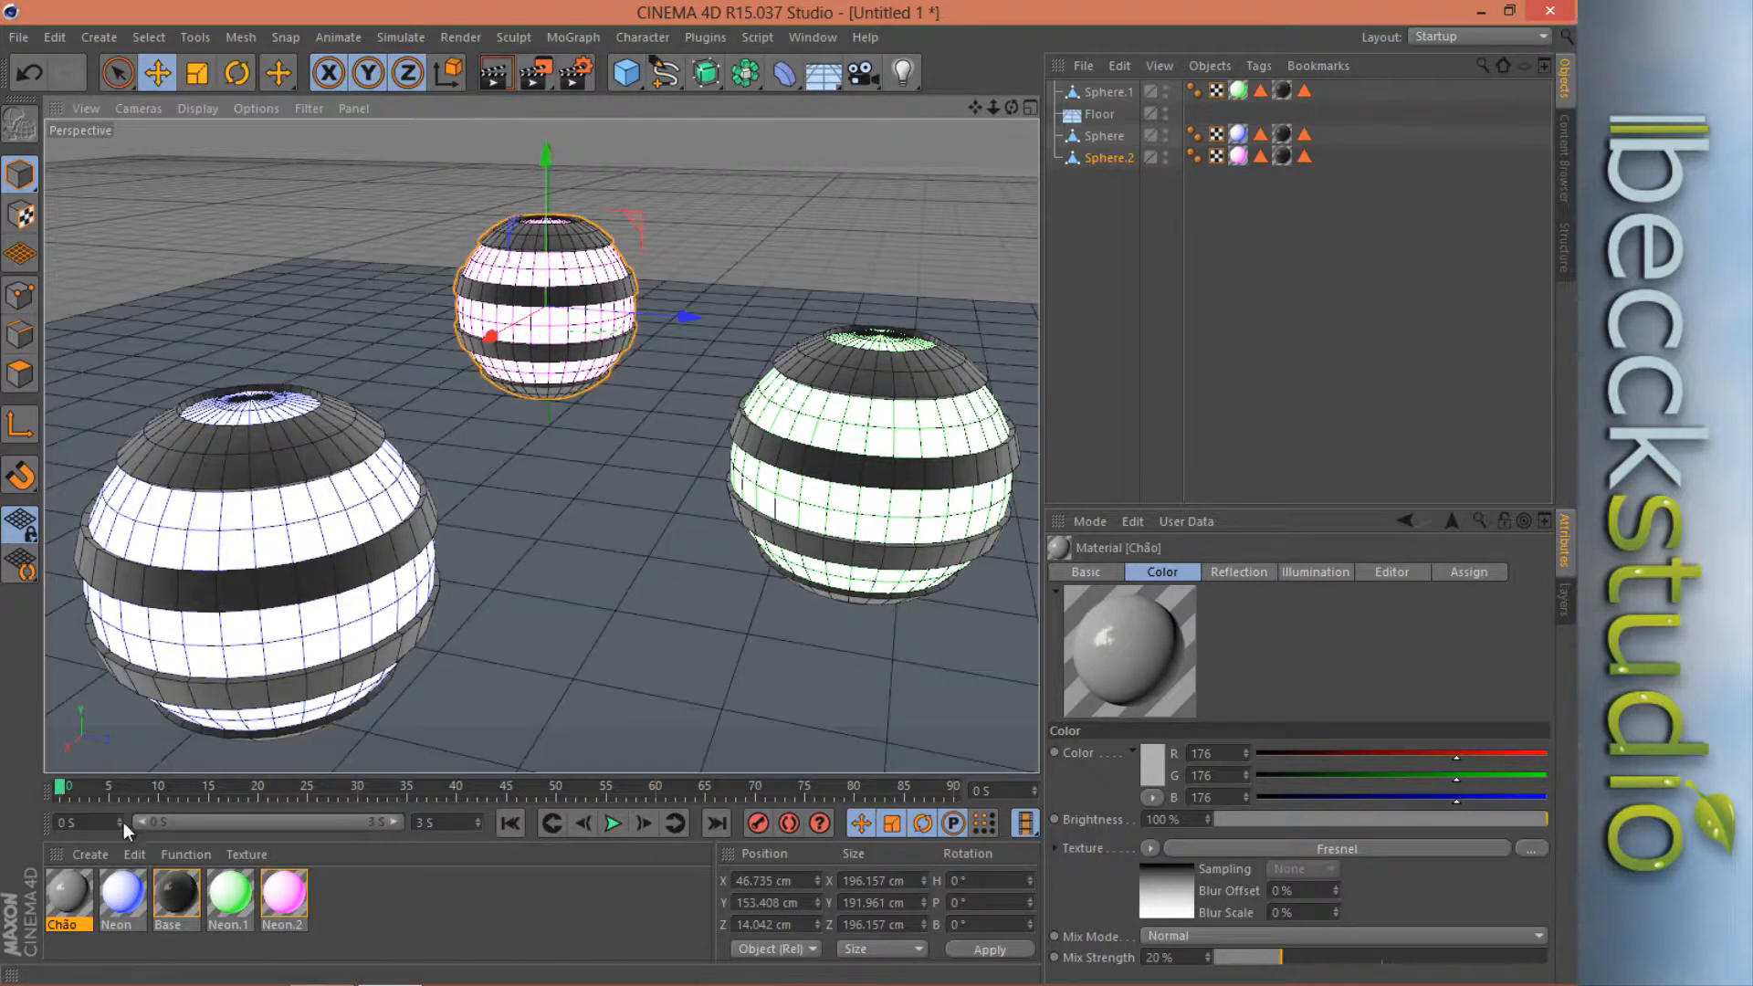
# Apply the Chão material to the Floor and render a preview of the perspective view.
pyautogui.moveTo(82, 884); pyautogui.dragTo(626, 527)
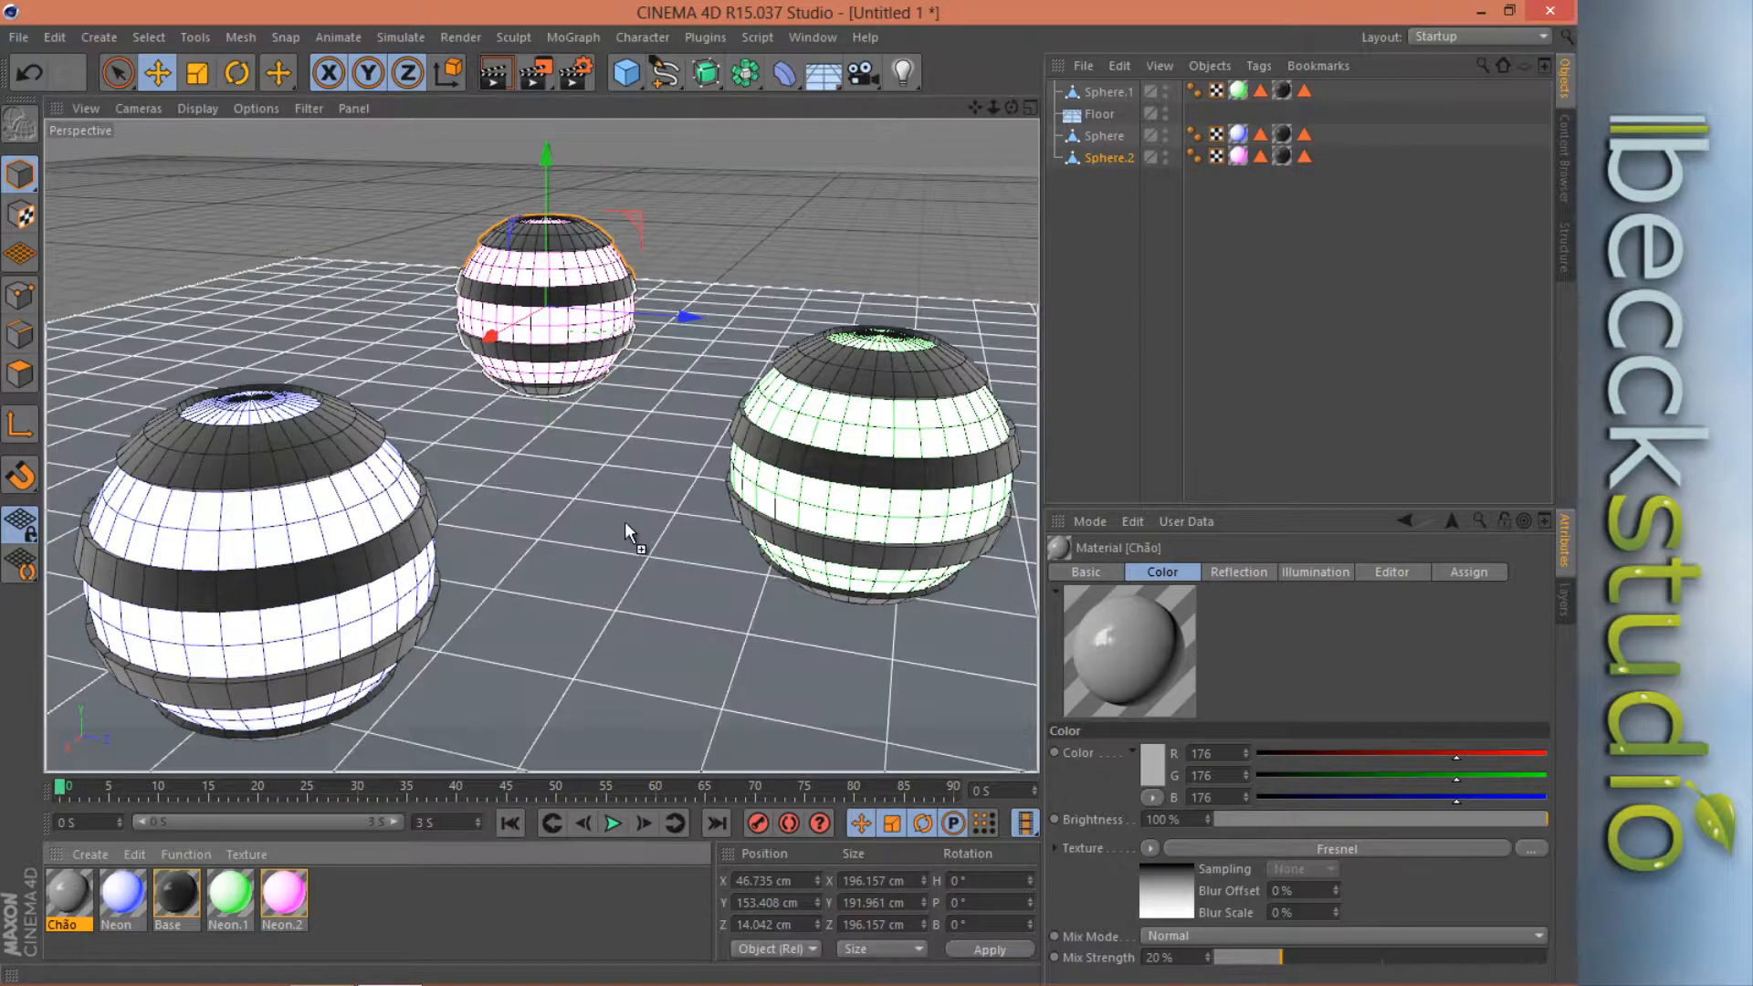
pyautogui.moveTo(596, 618); pyautogui.dragTo(1103, 117)
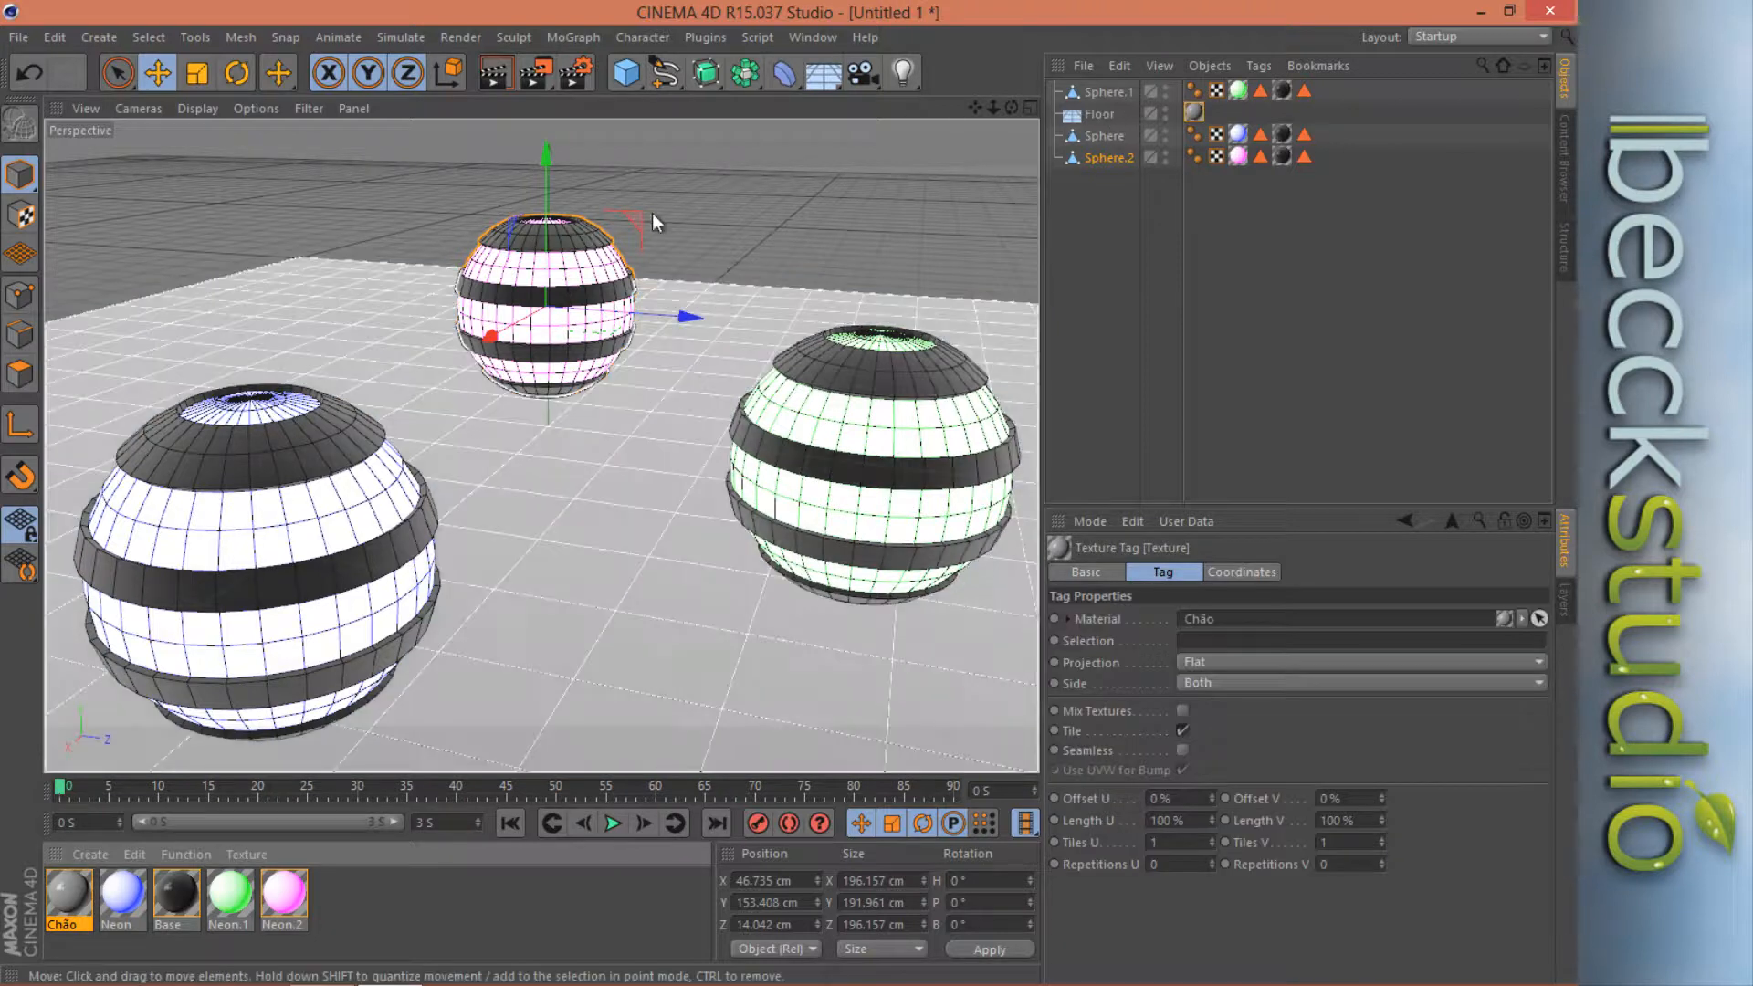
pyautogui.click(502, 82)
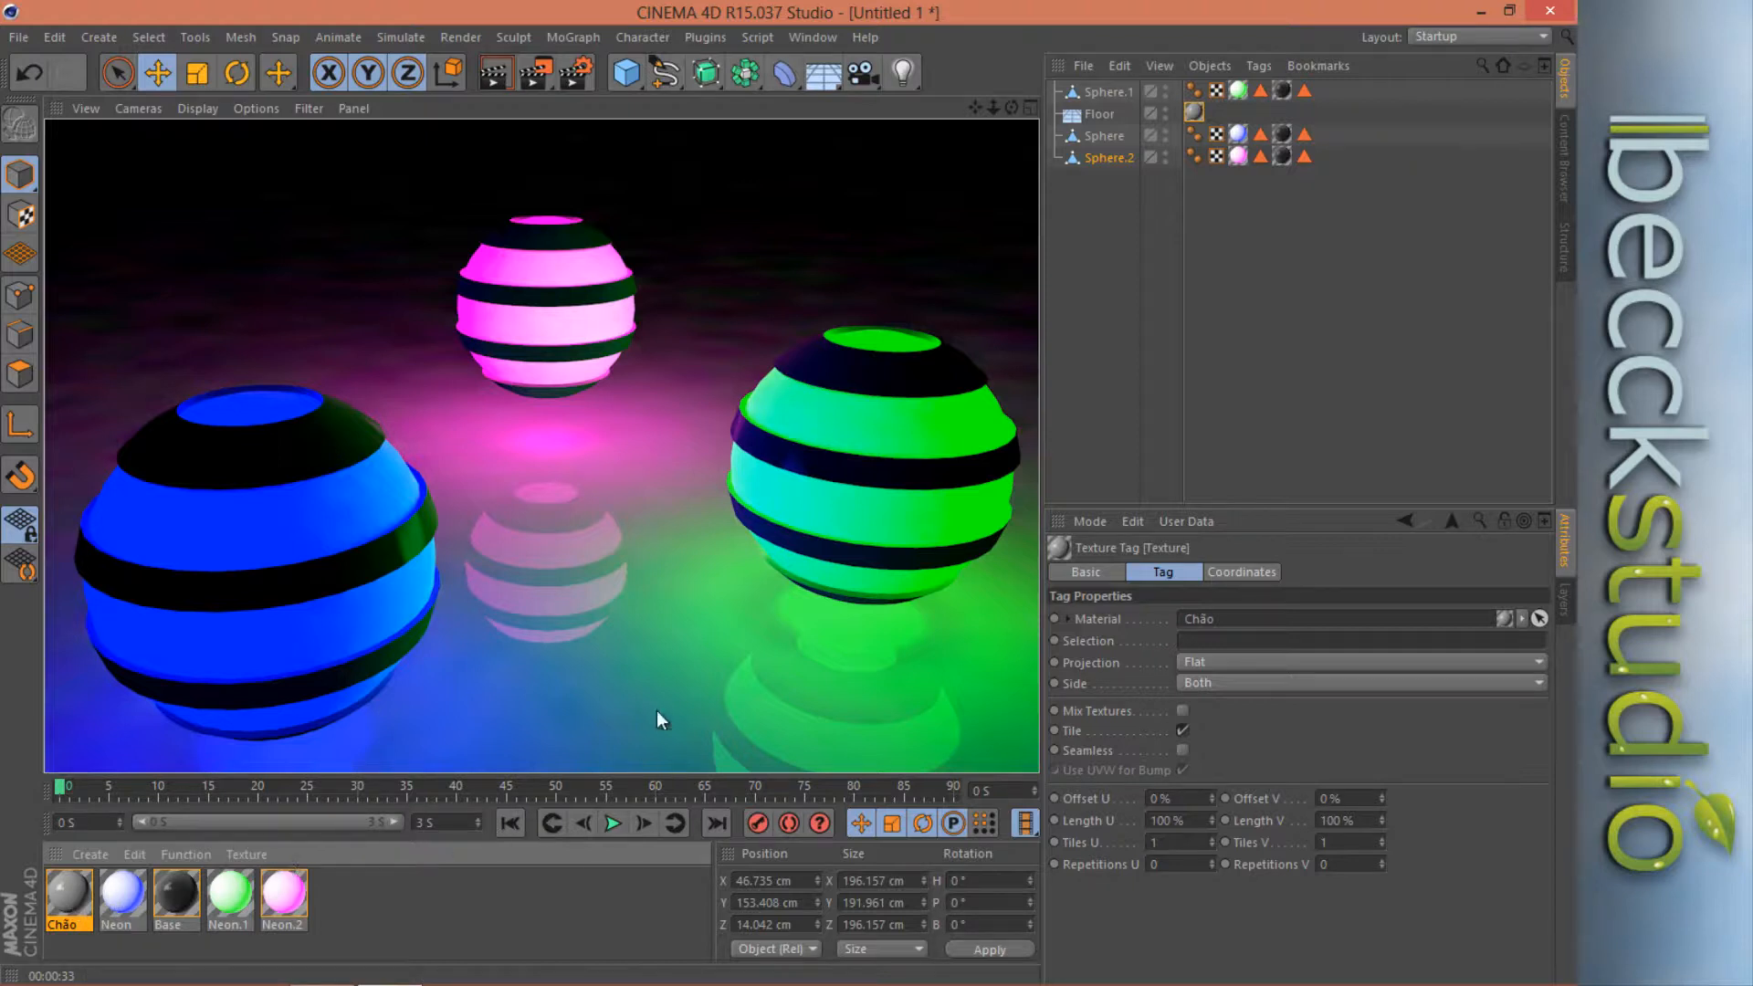
# Lower the Chão material's reflection brightness slightly.
pyautogui.doubleClick(70, 891)
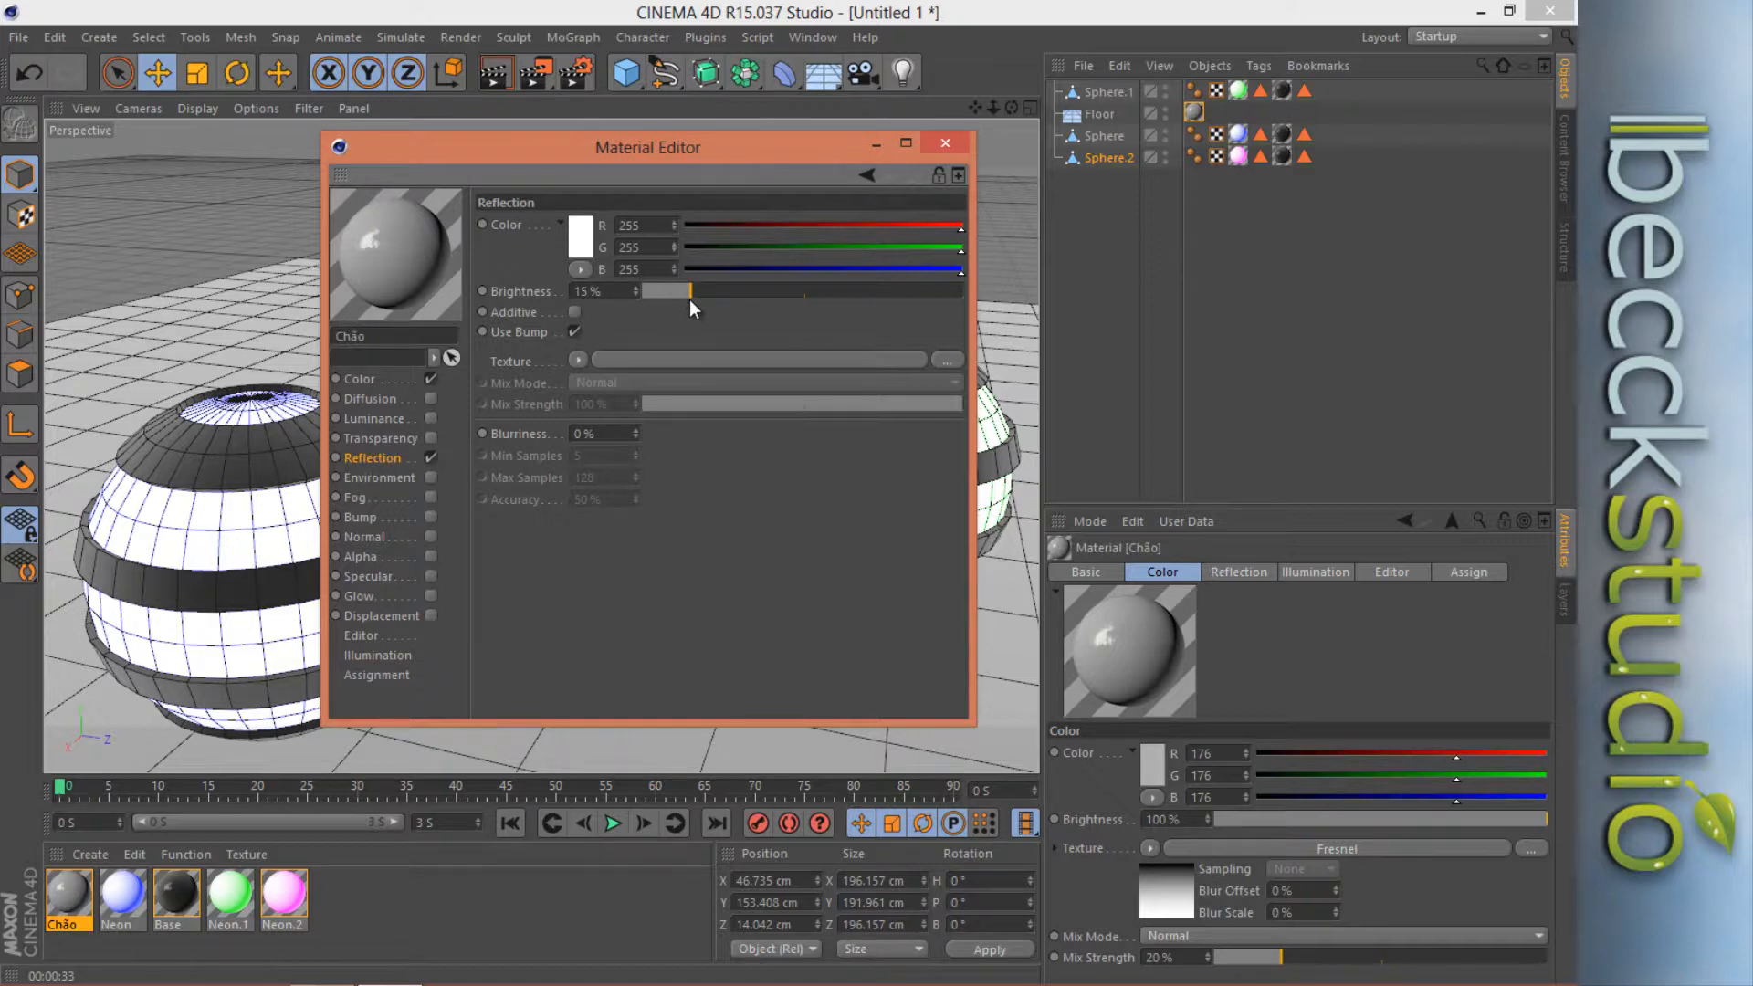
pyautogui.moveTo(677, 292); pyautogui.dragTo(671, 292)
pyautogui.click(943, 144)
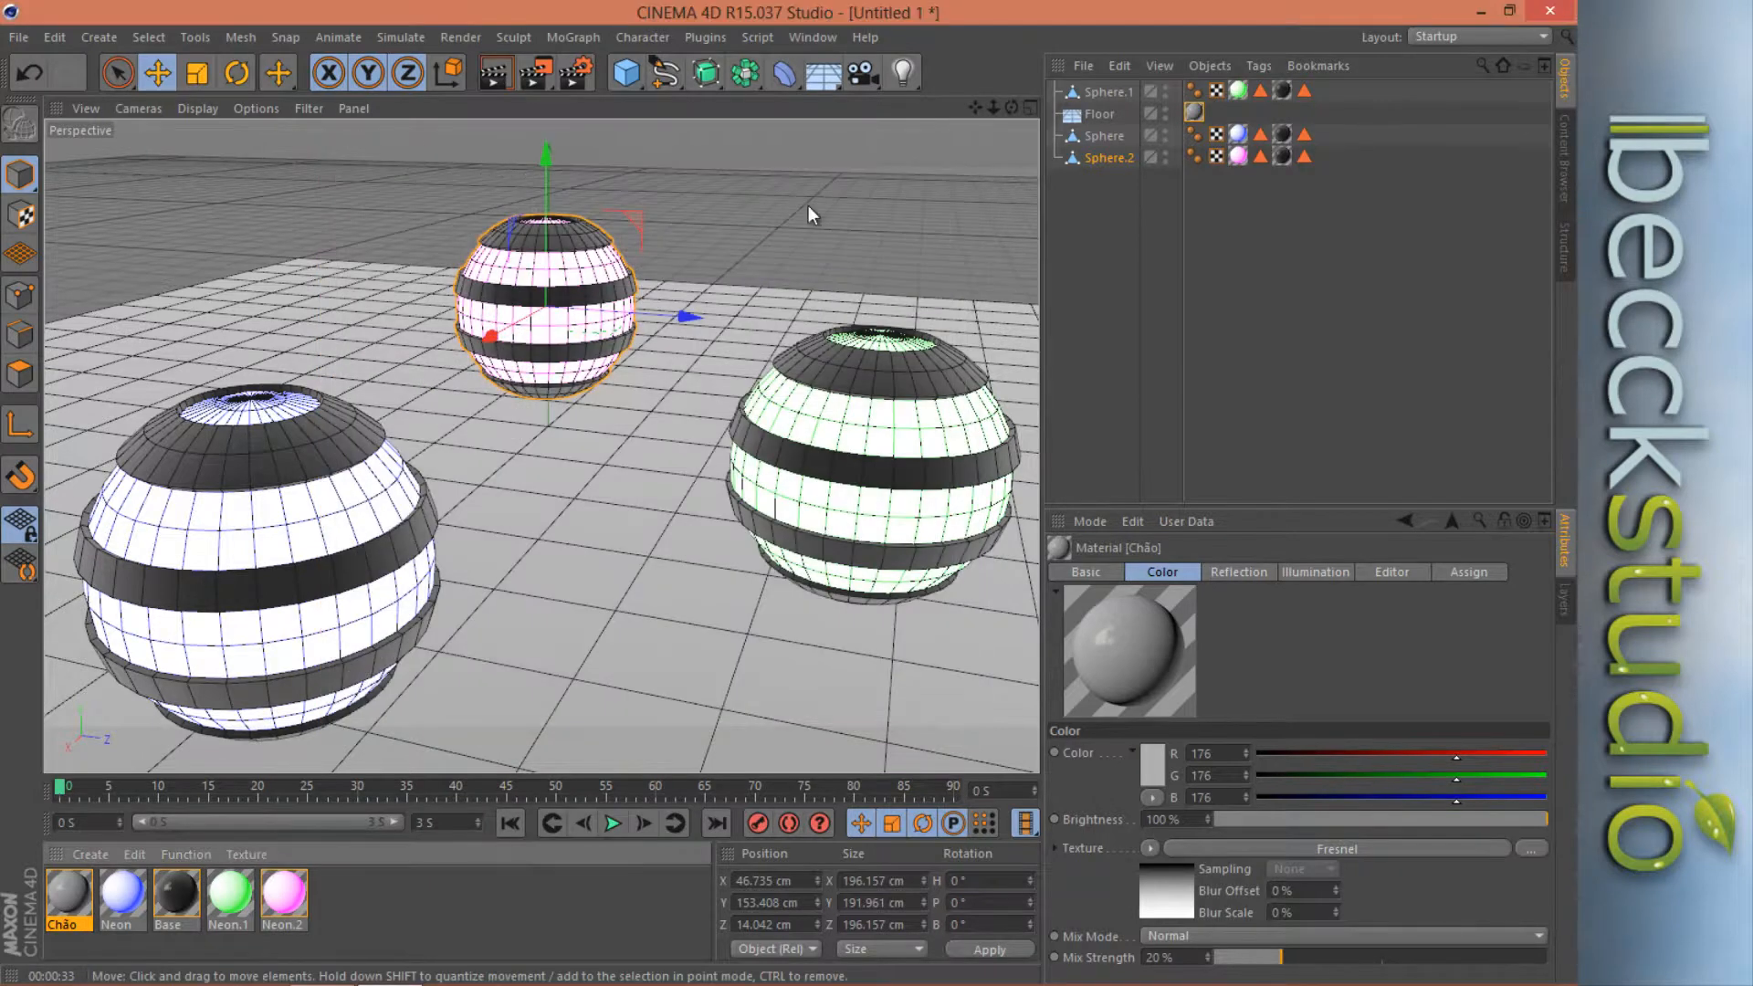
# Enable Multi-Pass in the render settings with Separate Lights set to All.
pyautogui.click(579, 84)
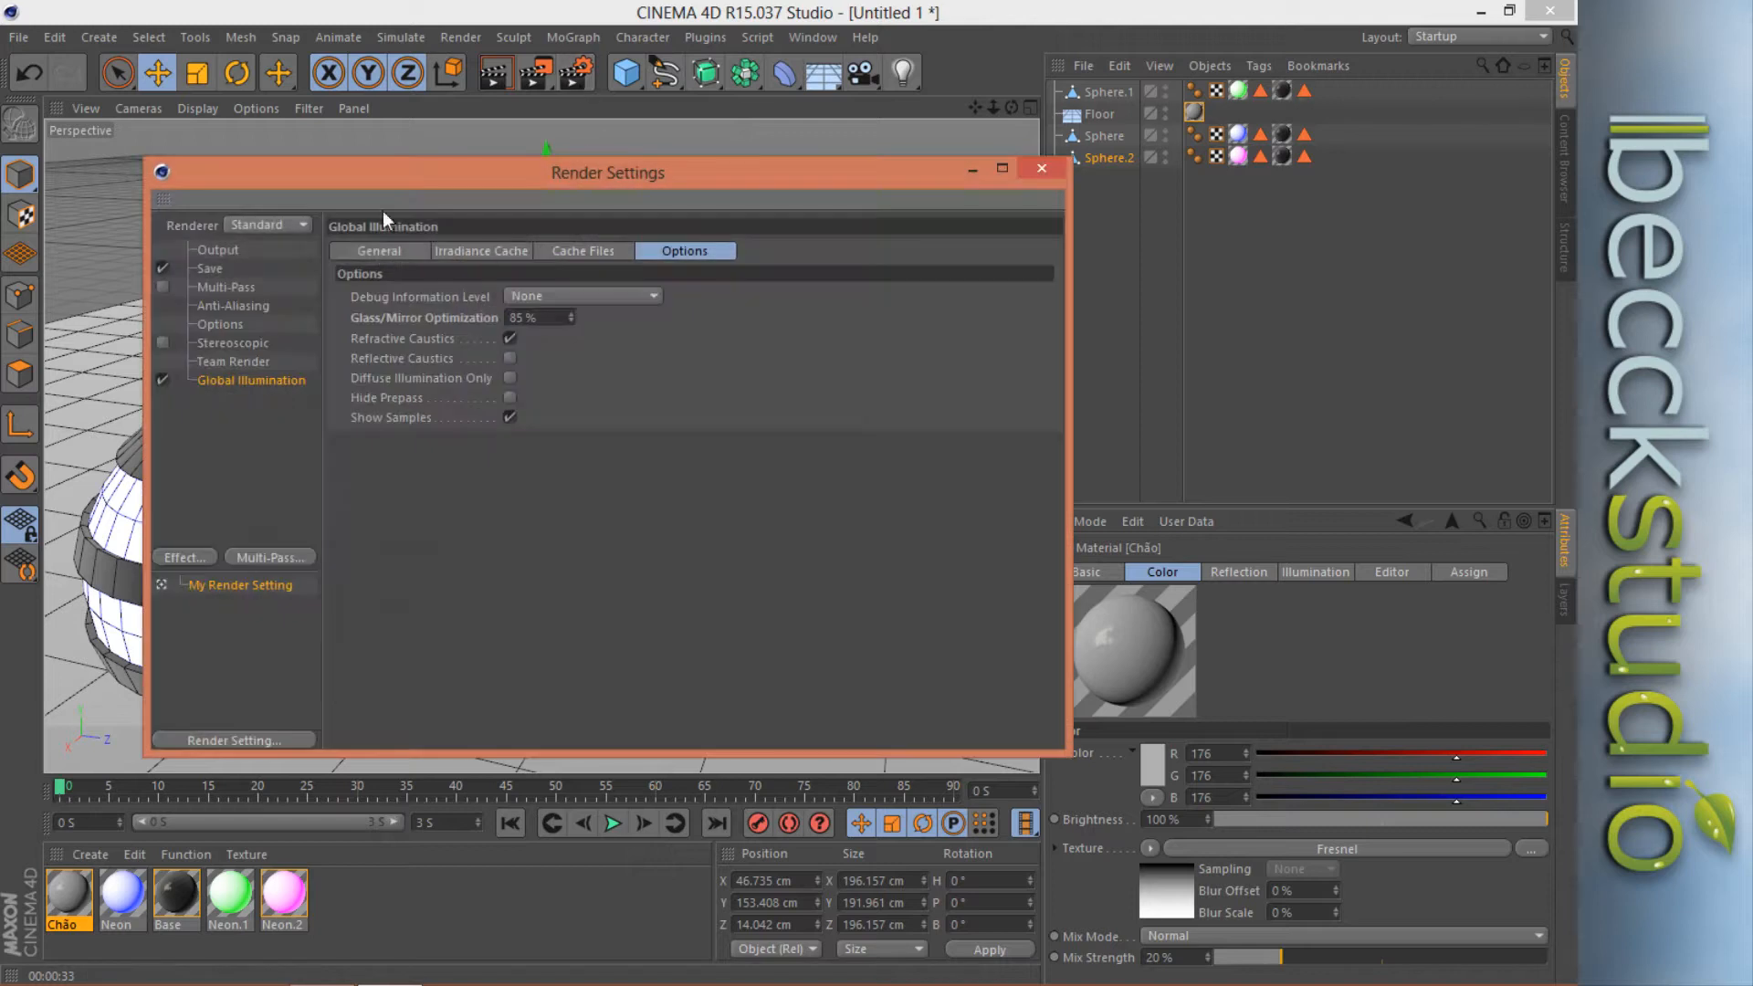
pyautogui.click(228, 288)
pyautogui.click(163, 289)
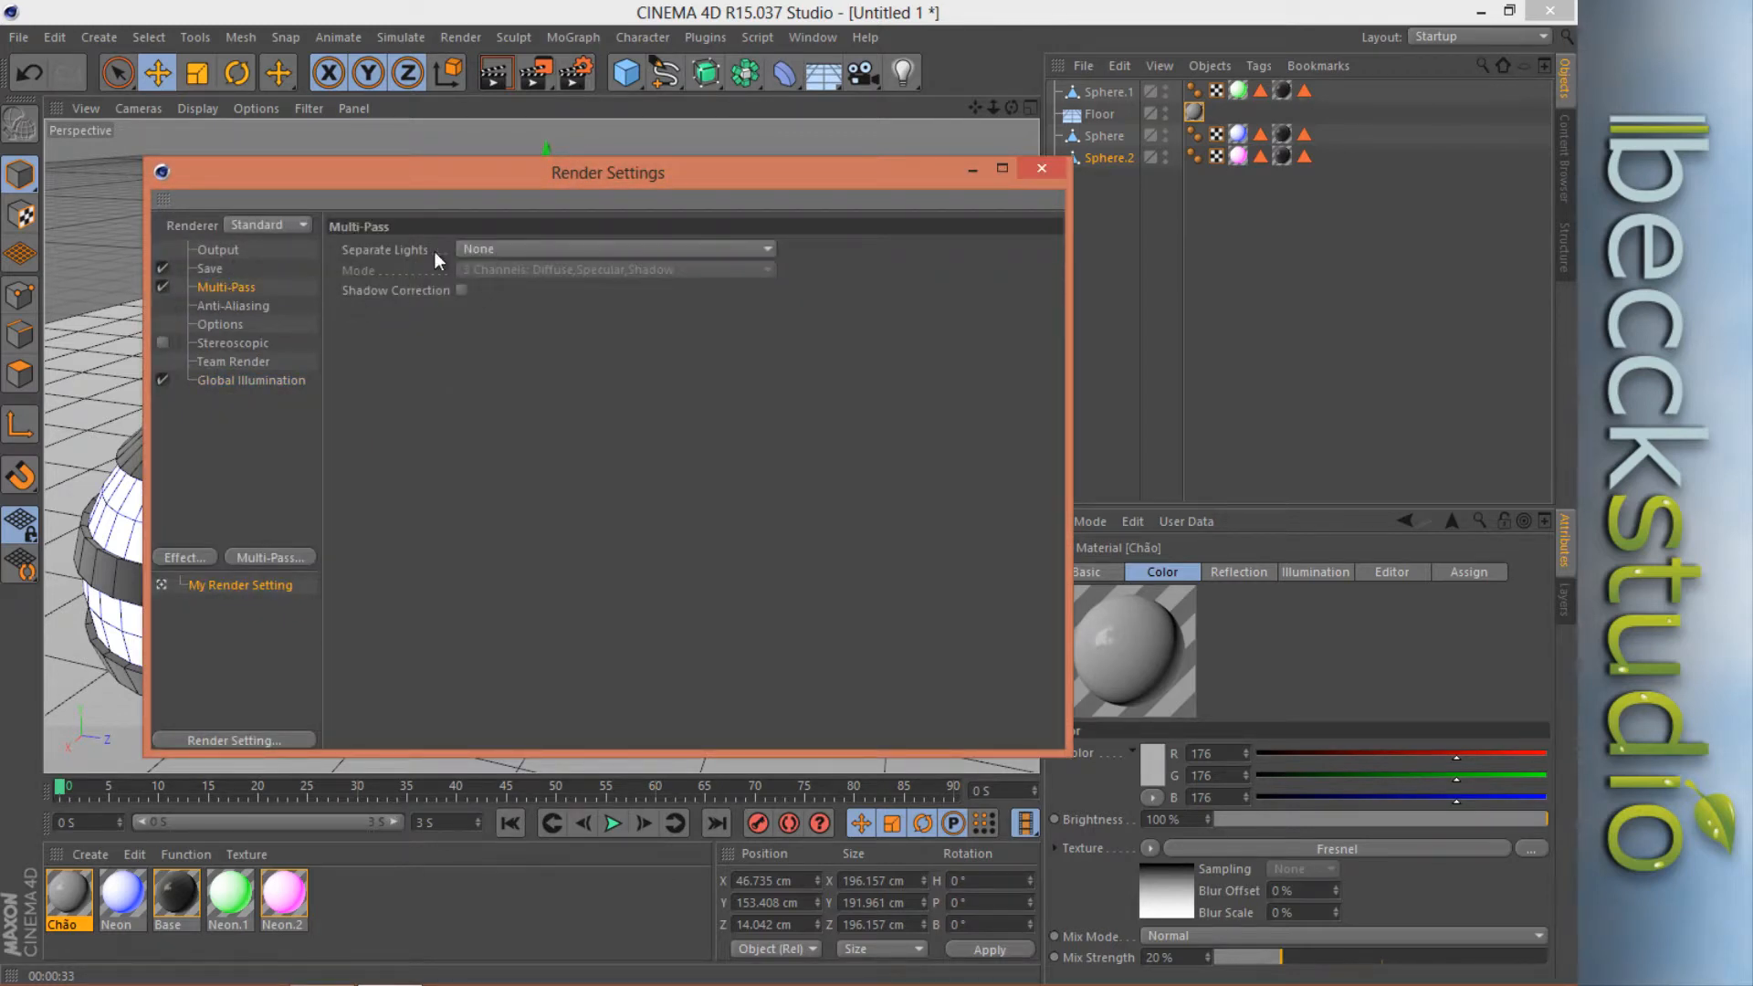
pyautogui.click(511, 245)
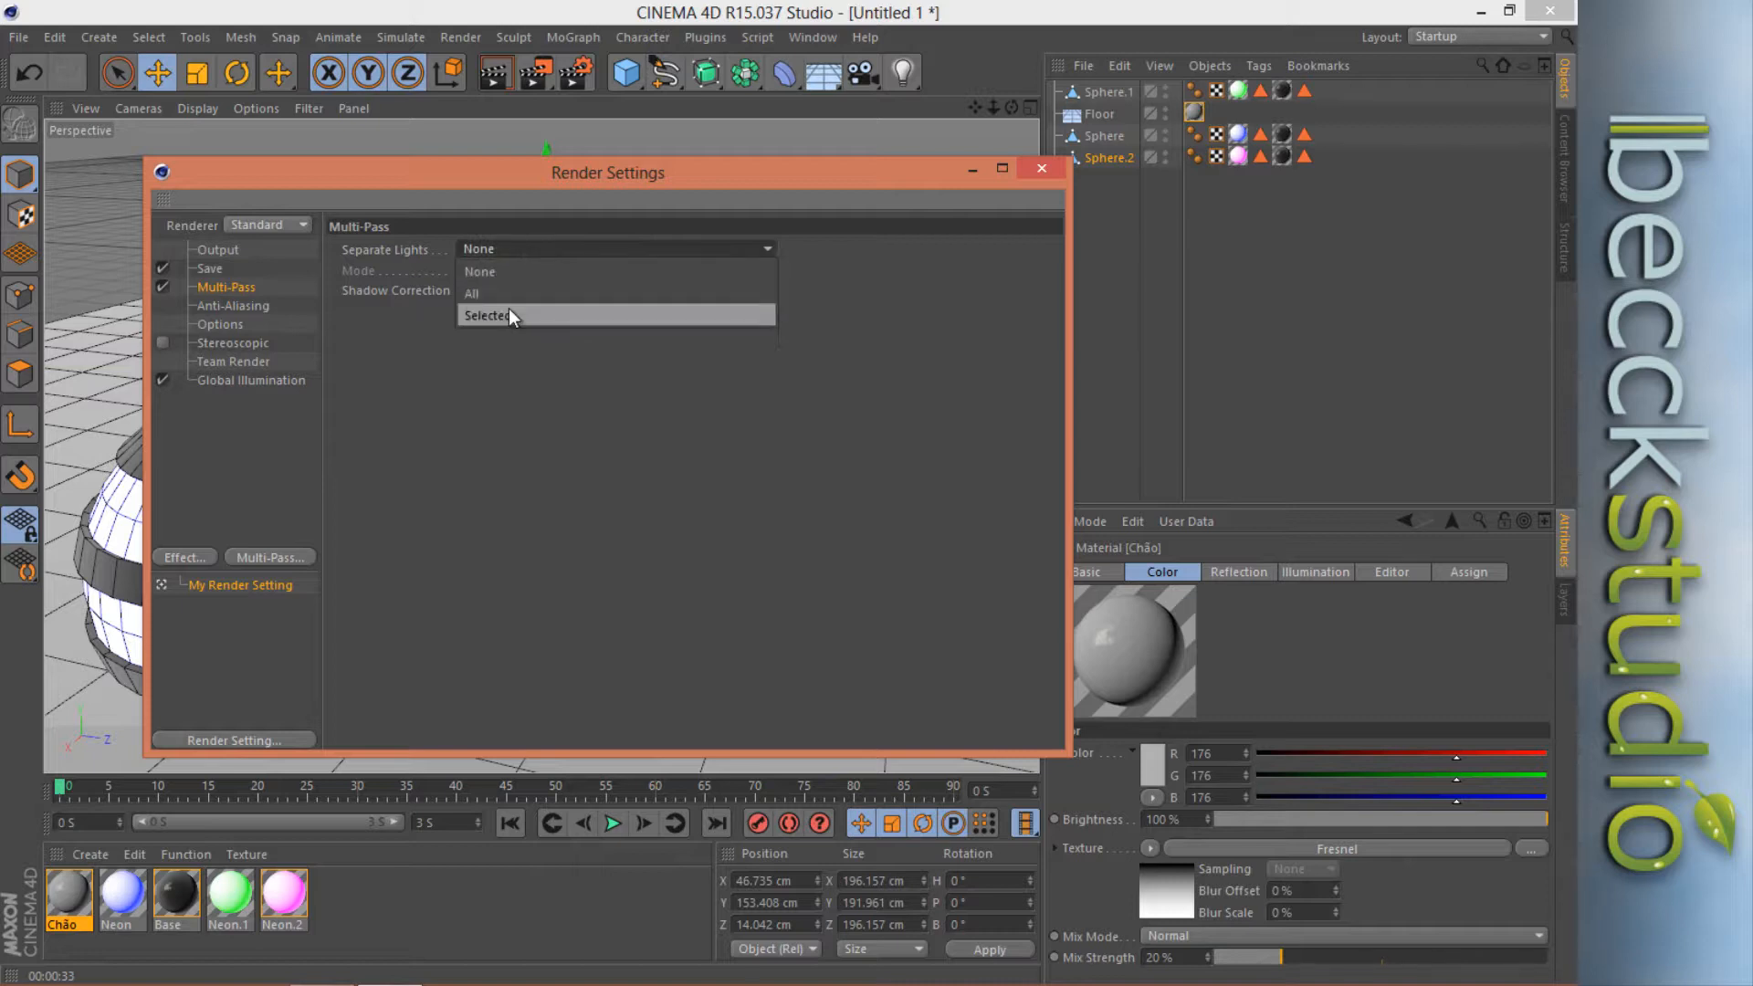
pyautogui.click(510, 293)
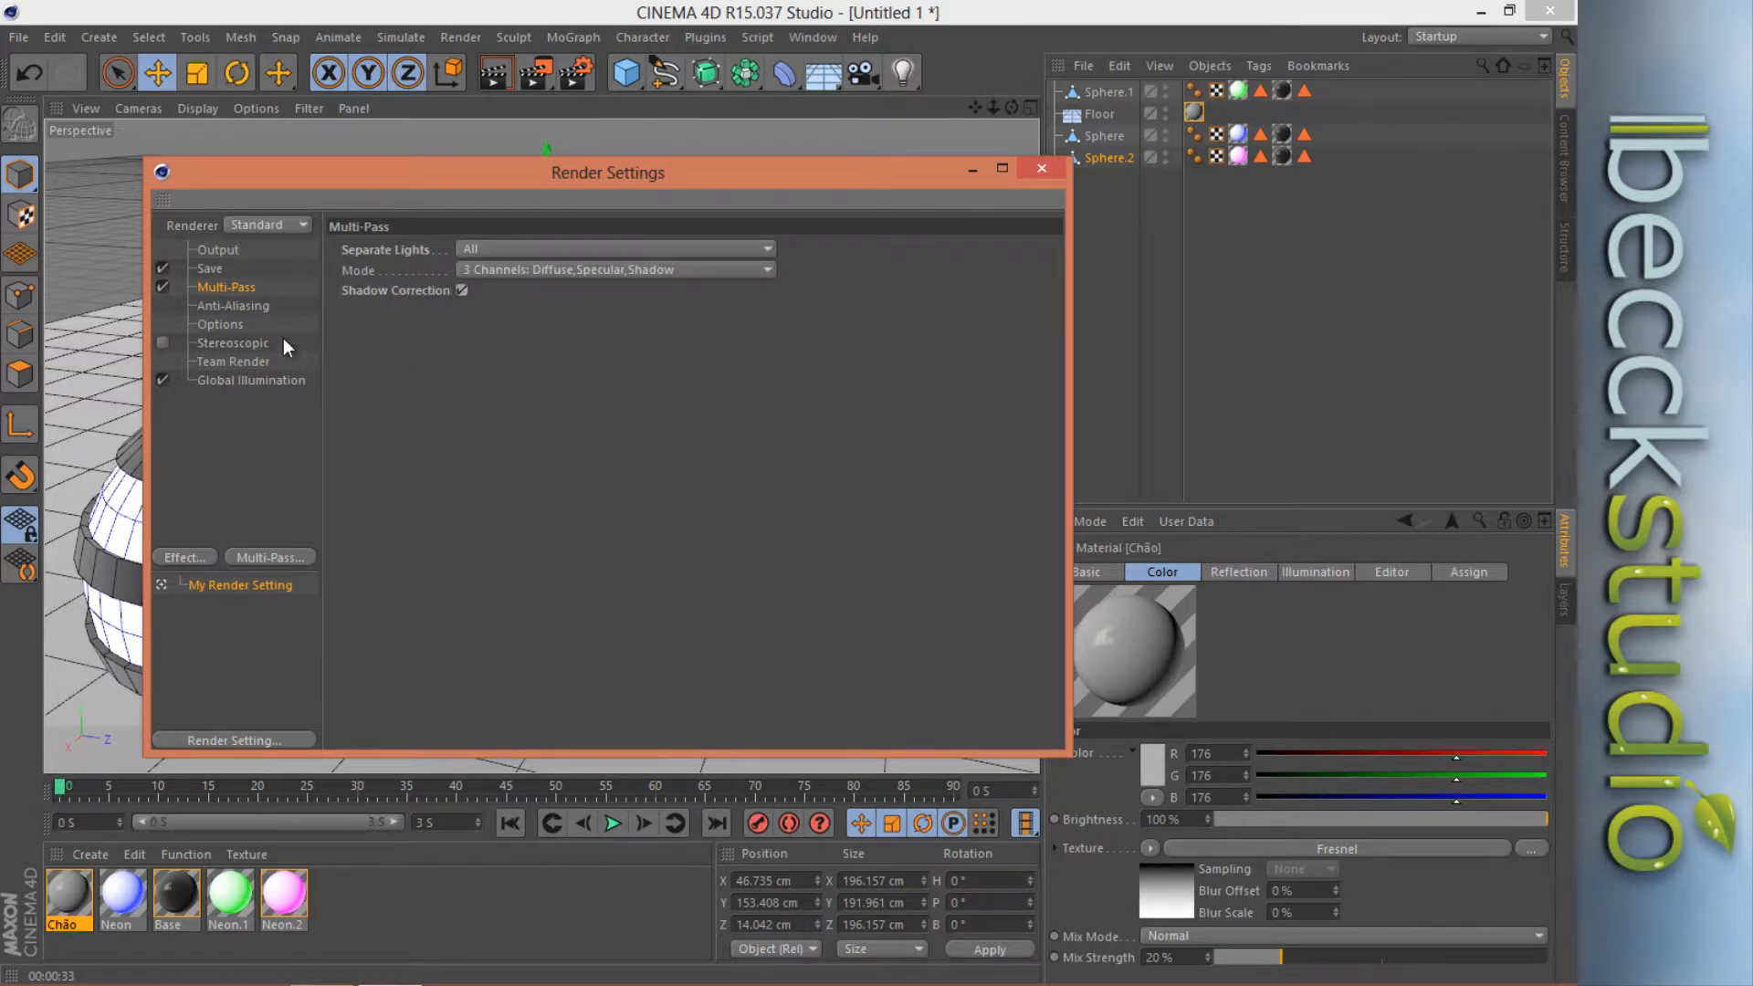
# Set the render's anti-aliasing to Best with a 2x2 minimum level and a 4x4 maximum level.
pyautogui.click(235, 306)
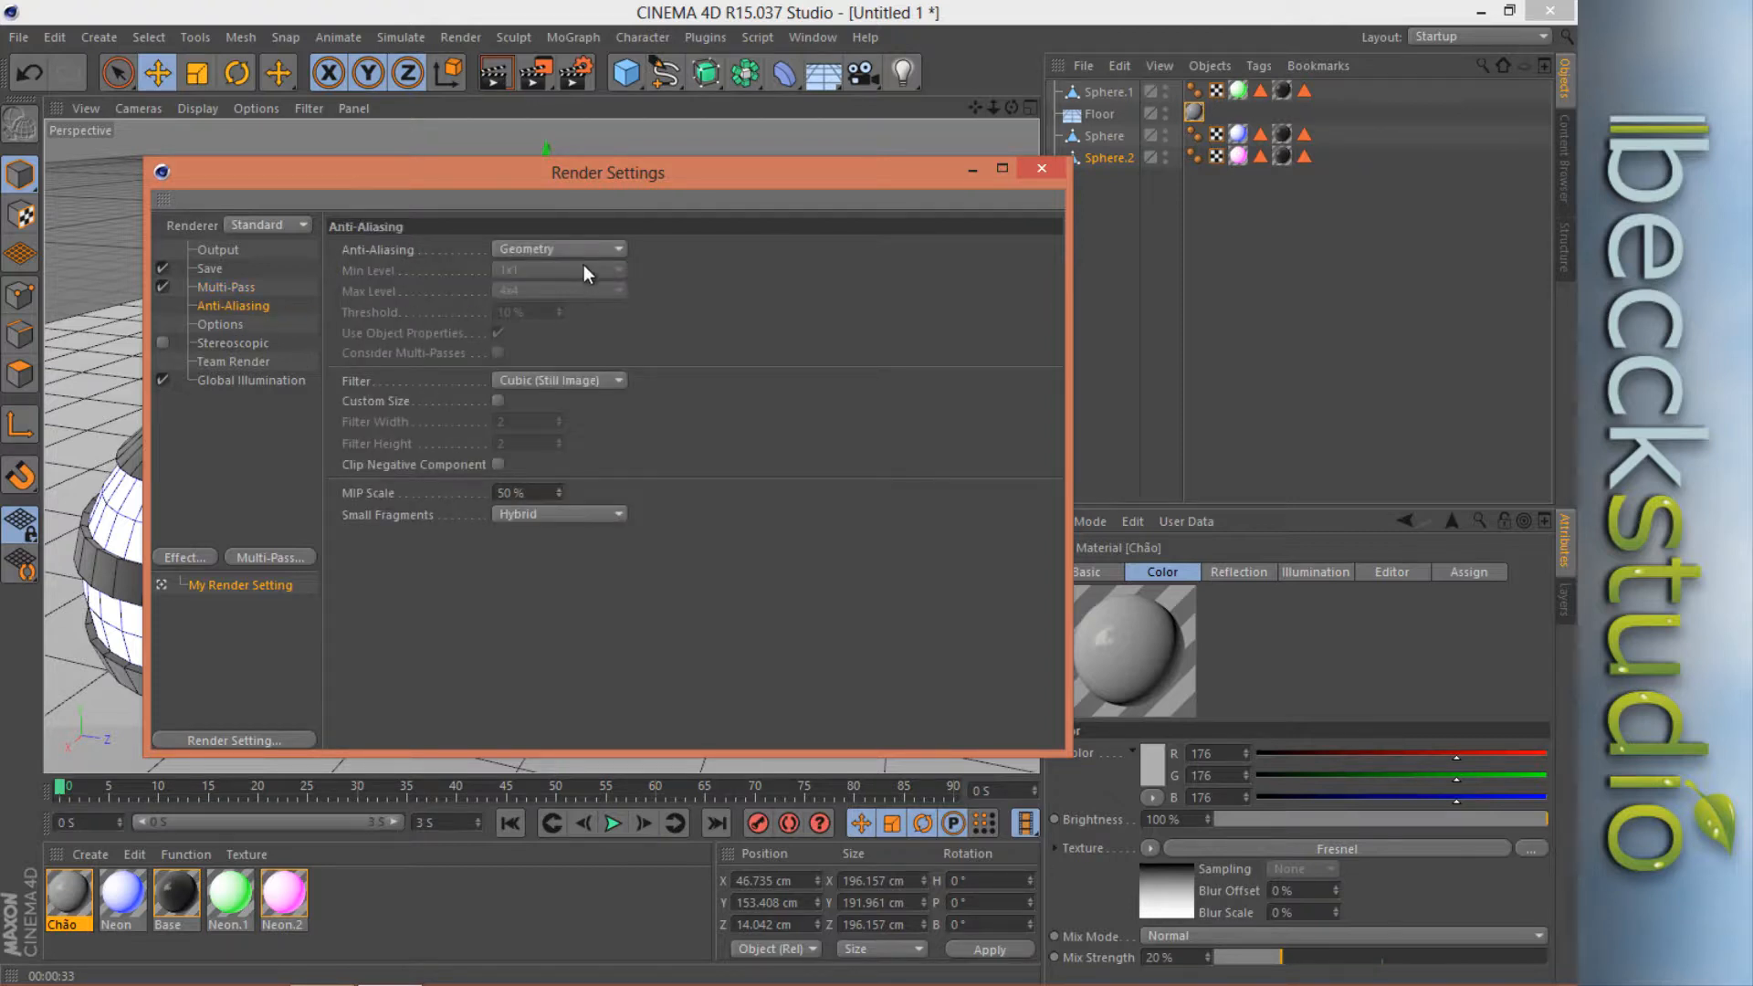
pyautogui.click(549, 252)
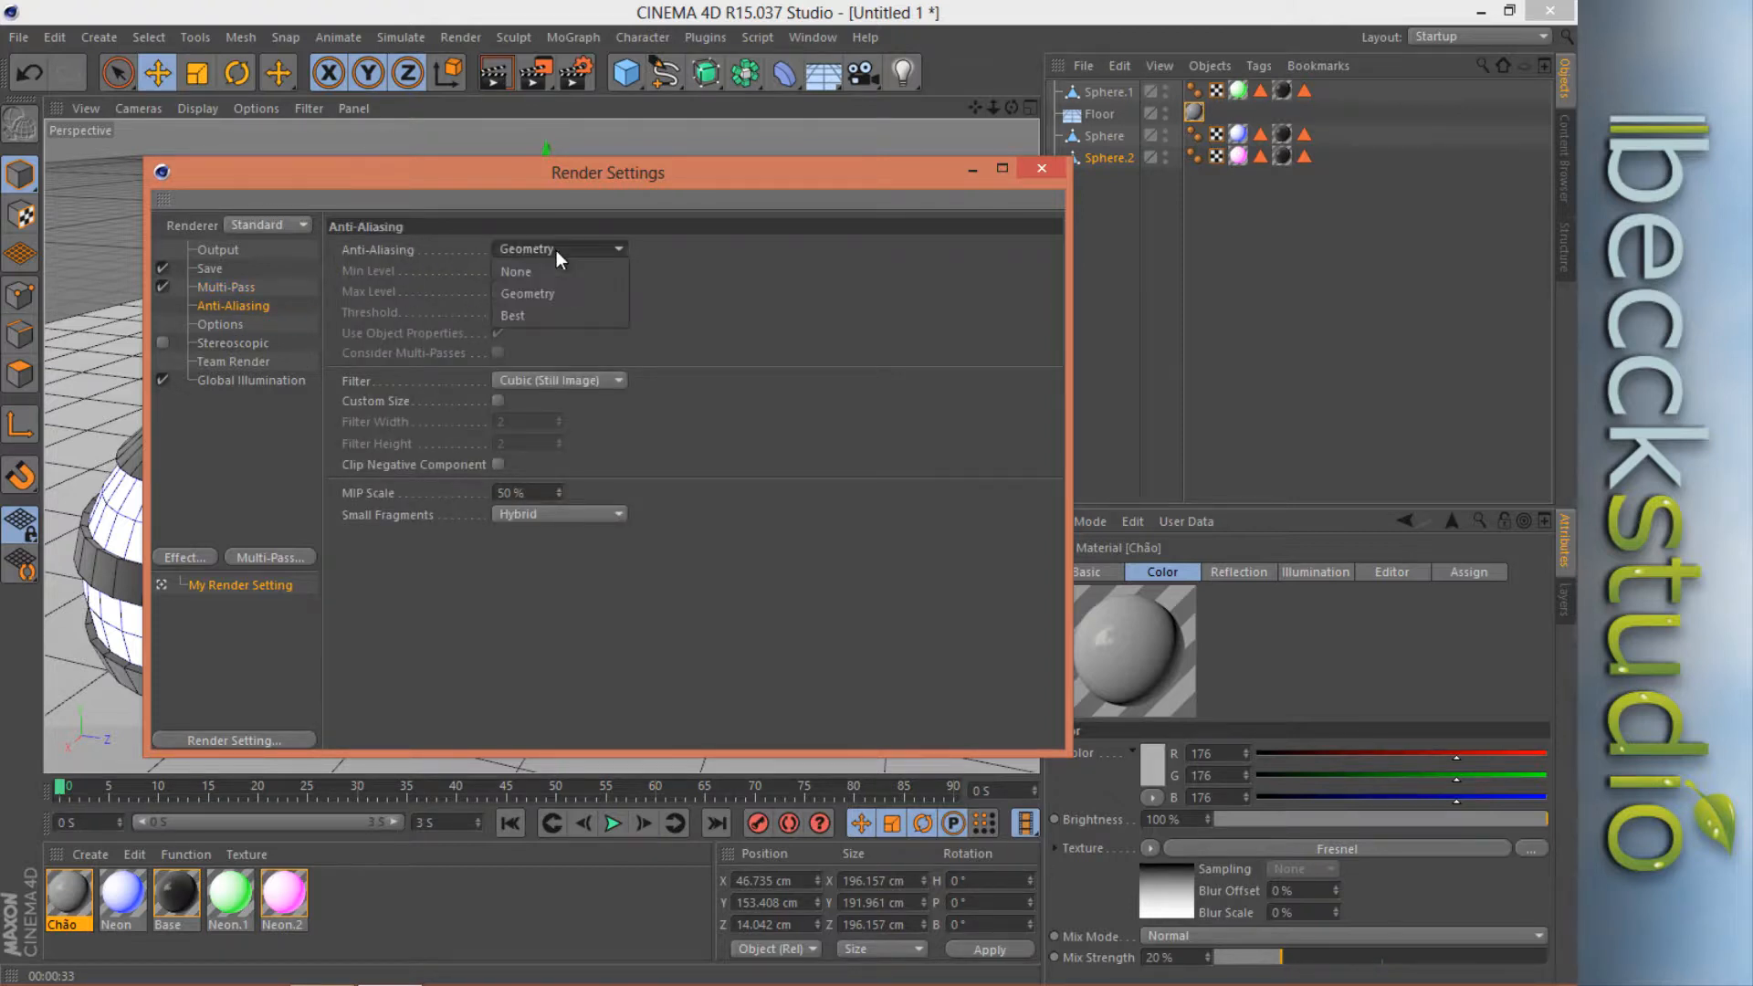
pyautogui.click(531, 311)
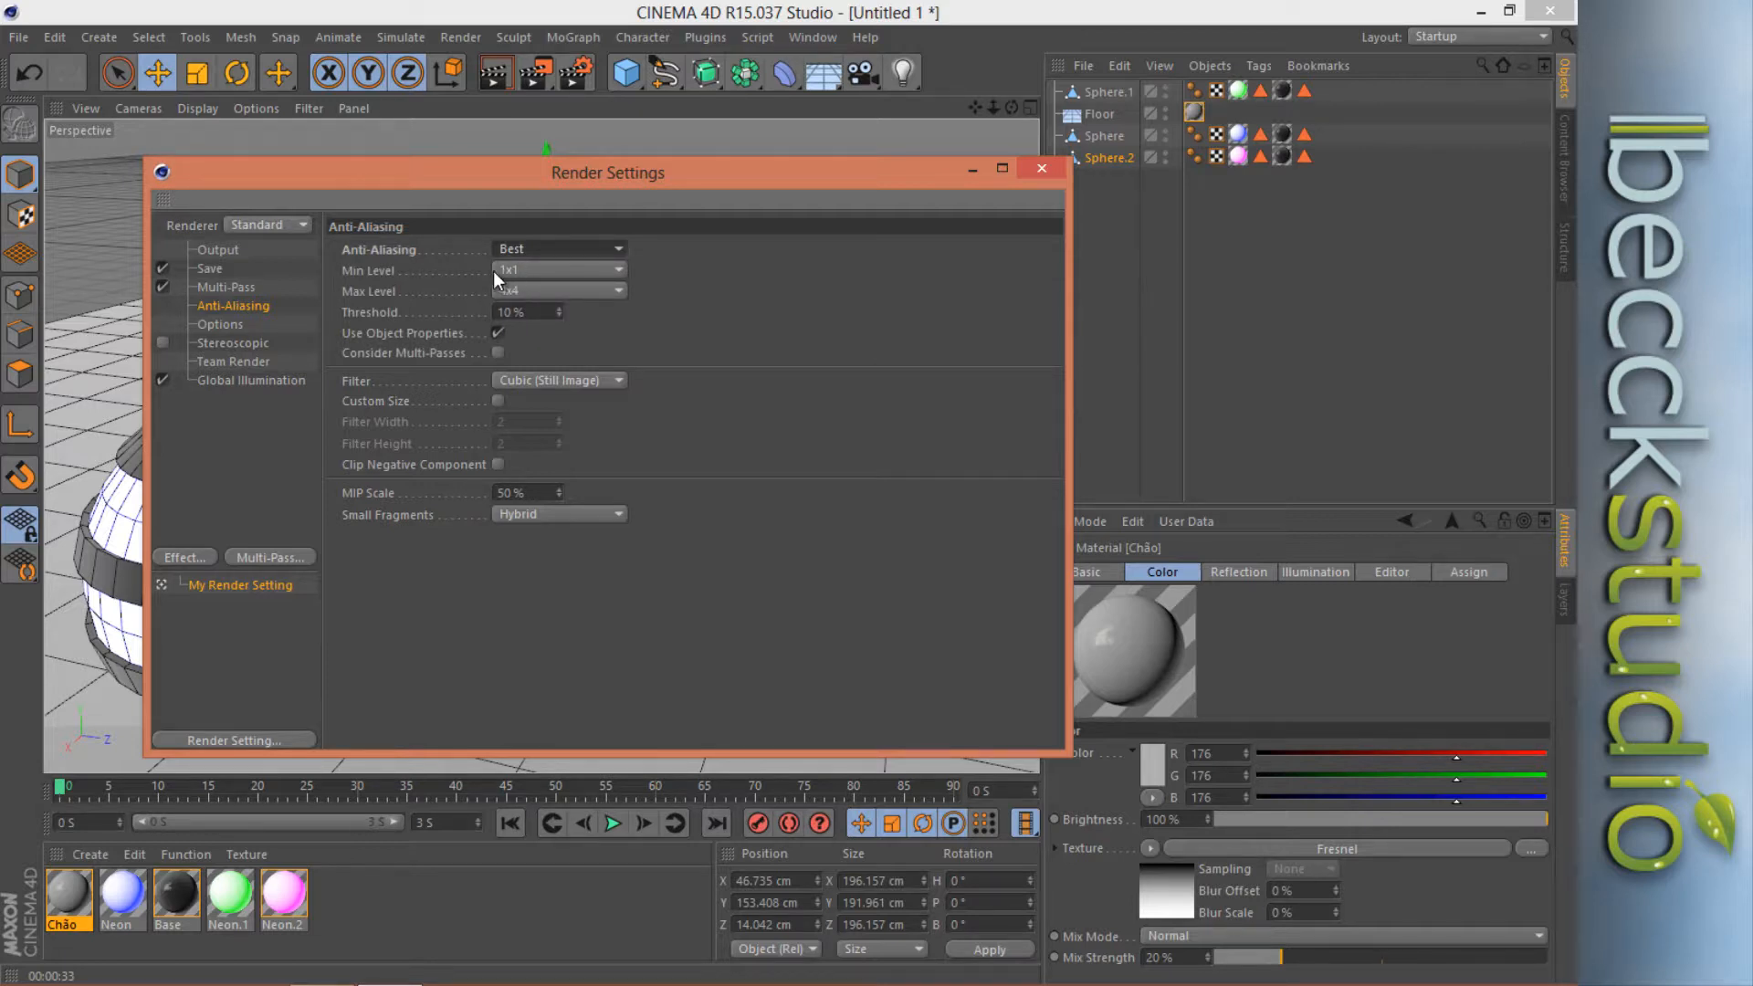
pyautogui.click(529, 269)
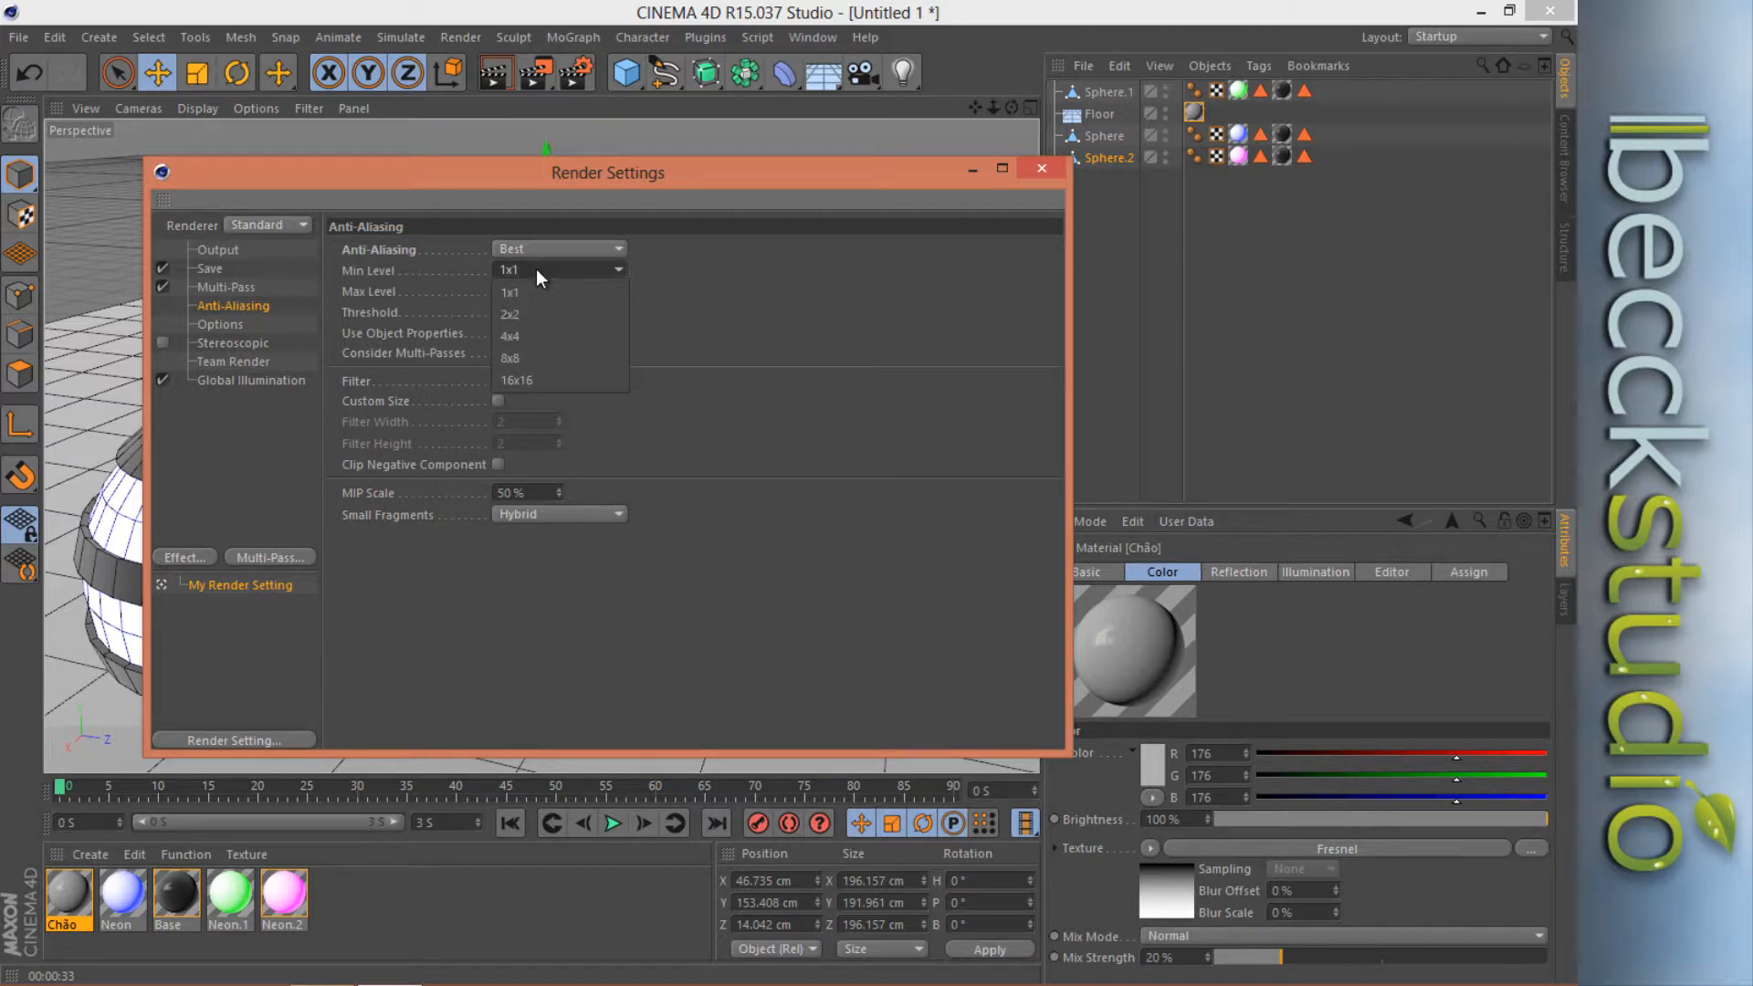
pyautogui.click(521, 313)
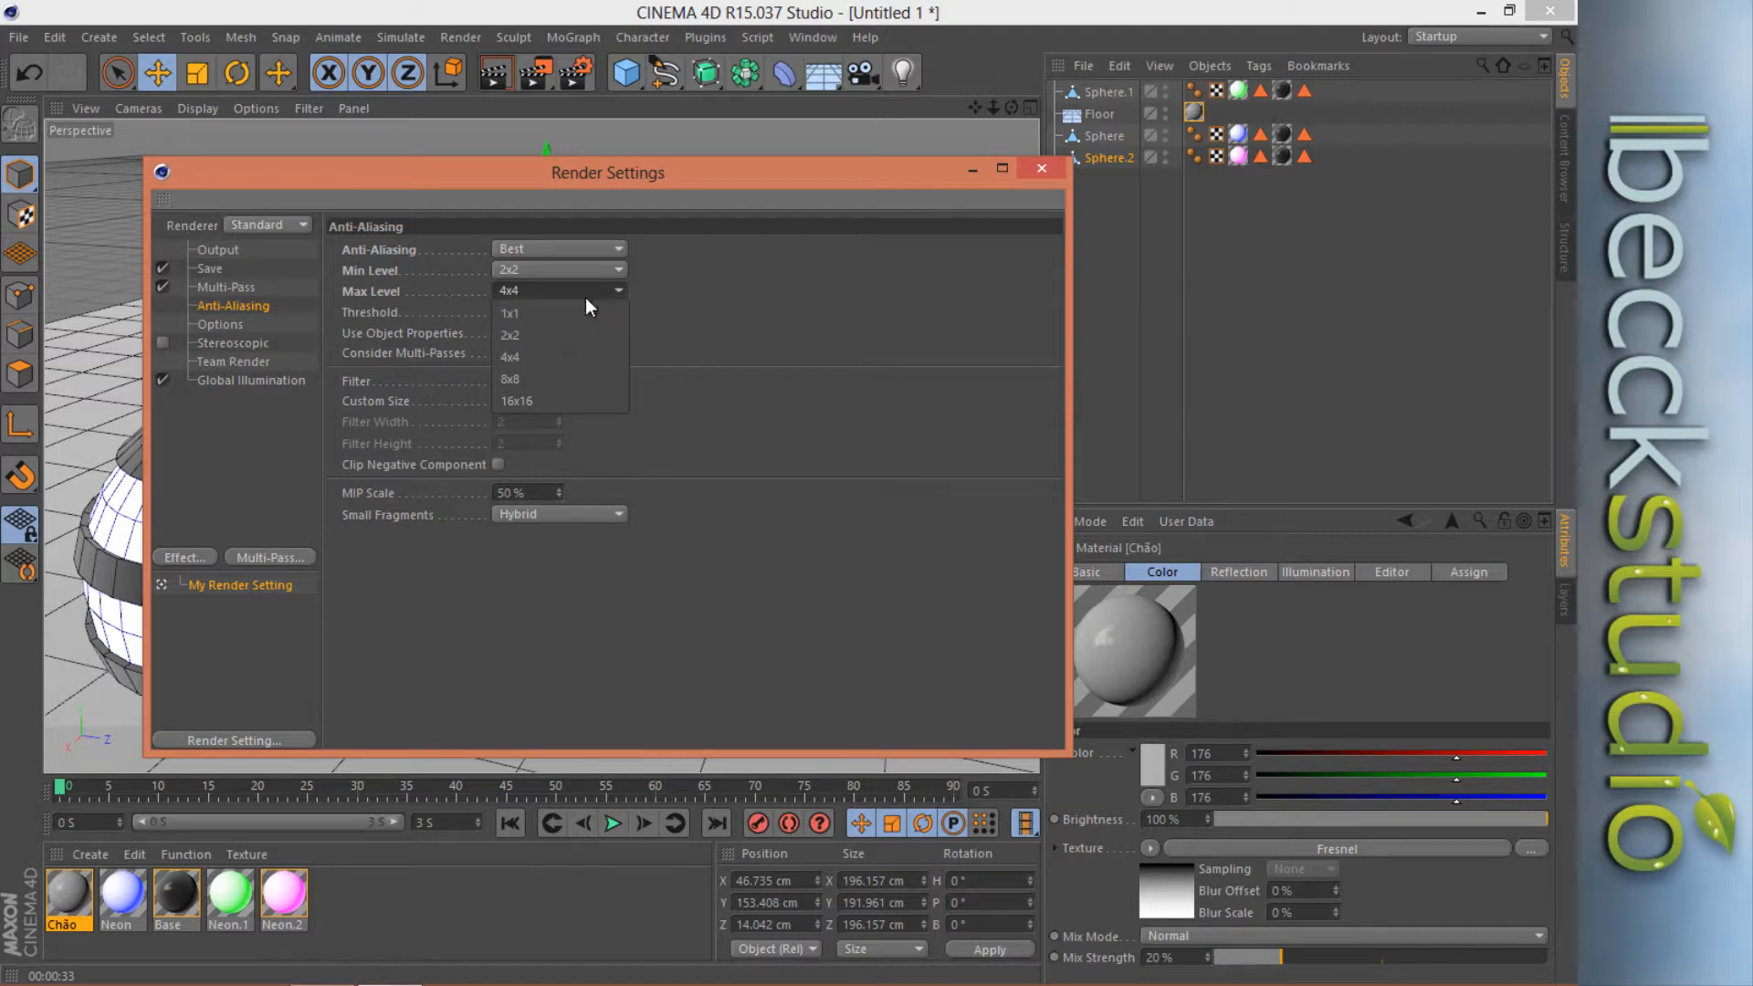
pyautogui.click(711, 292)
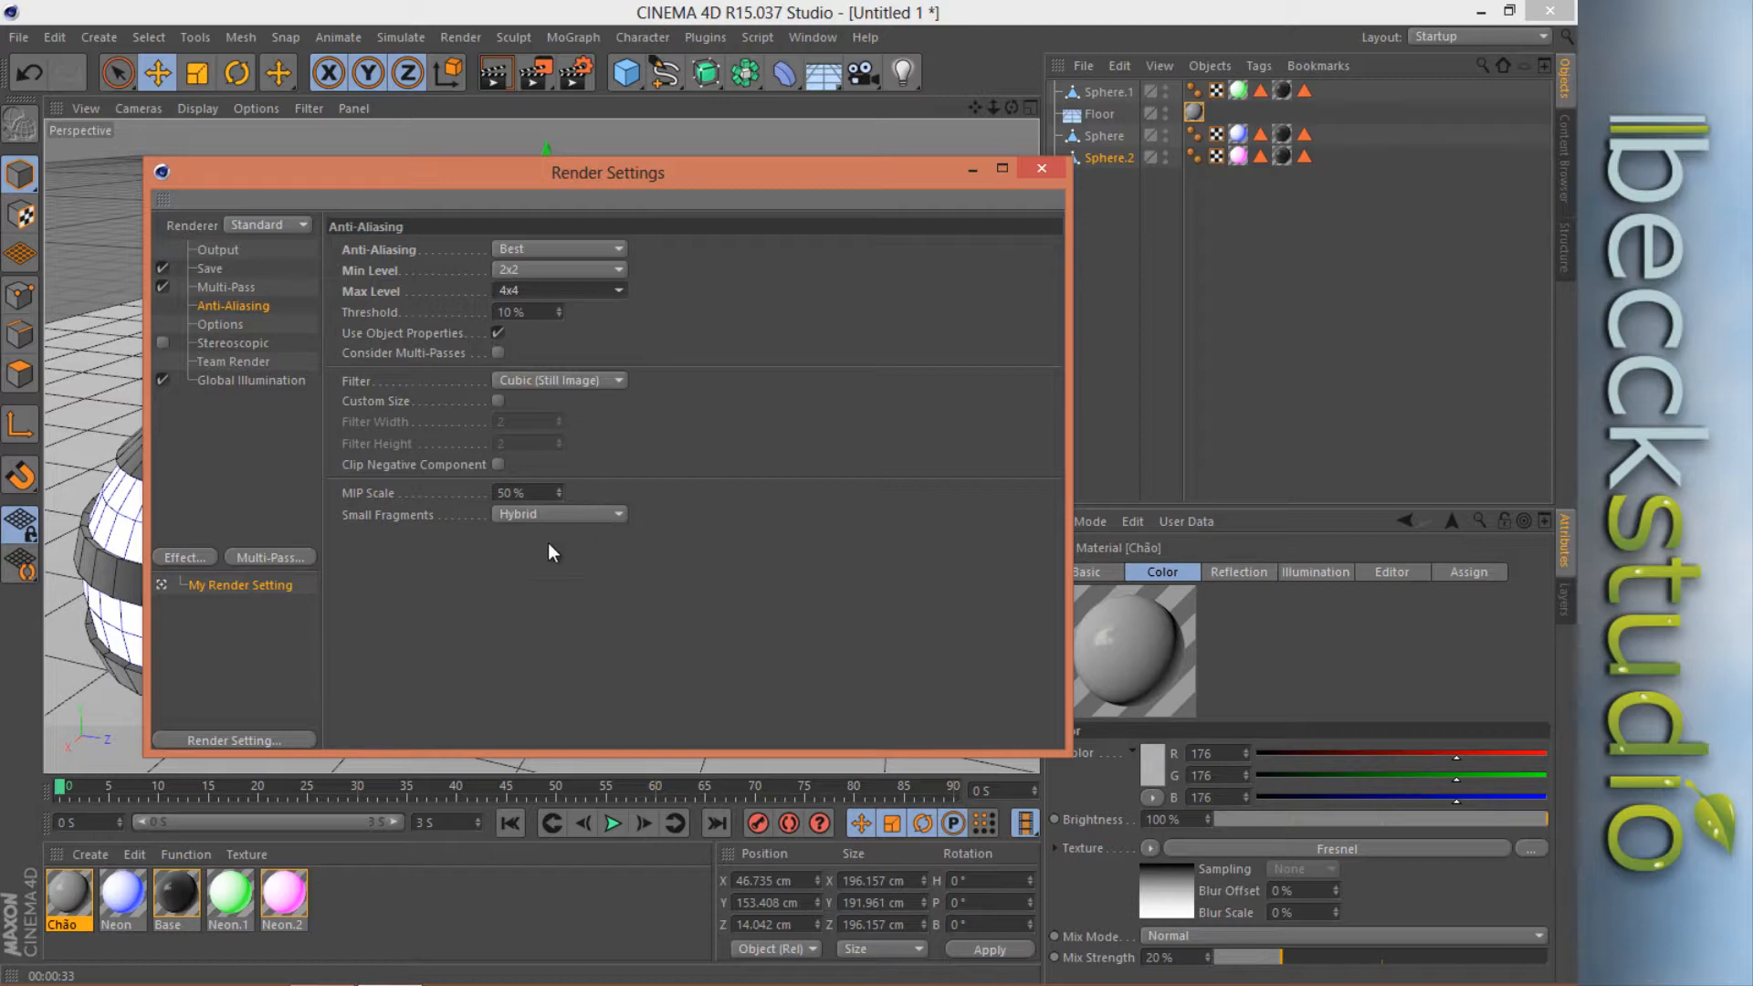
# Review the Options, Anti-Aliasing, Output and Save render settings, and render the scene to the Picture Viewer.
pyautogui.click(236, 323)
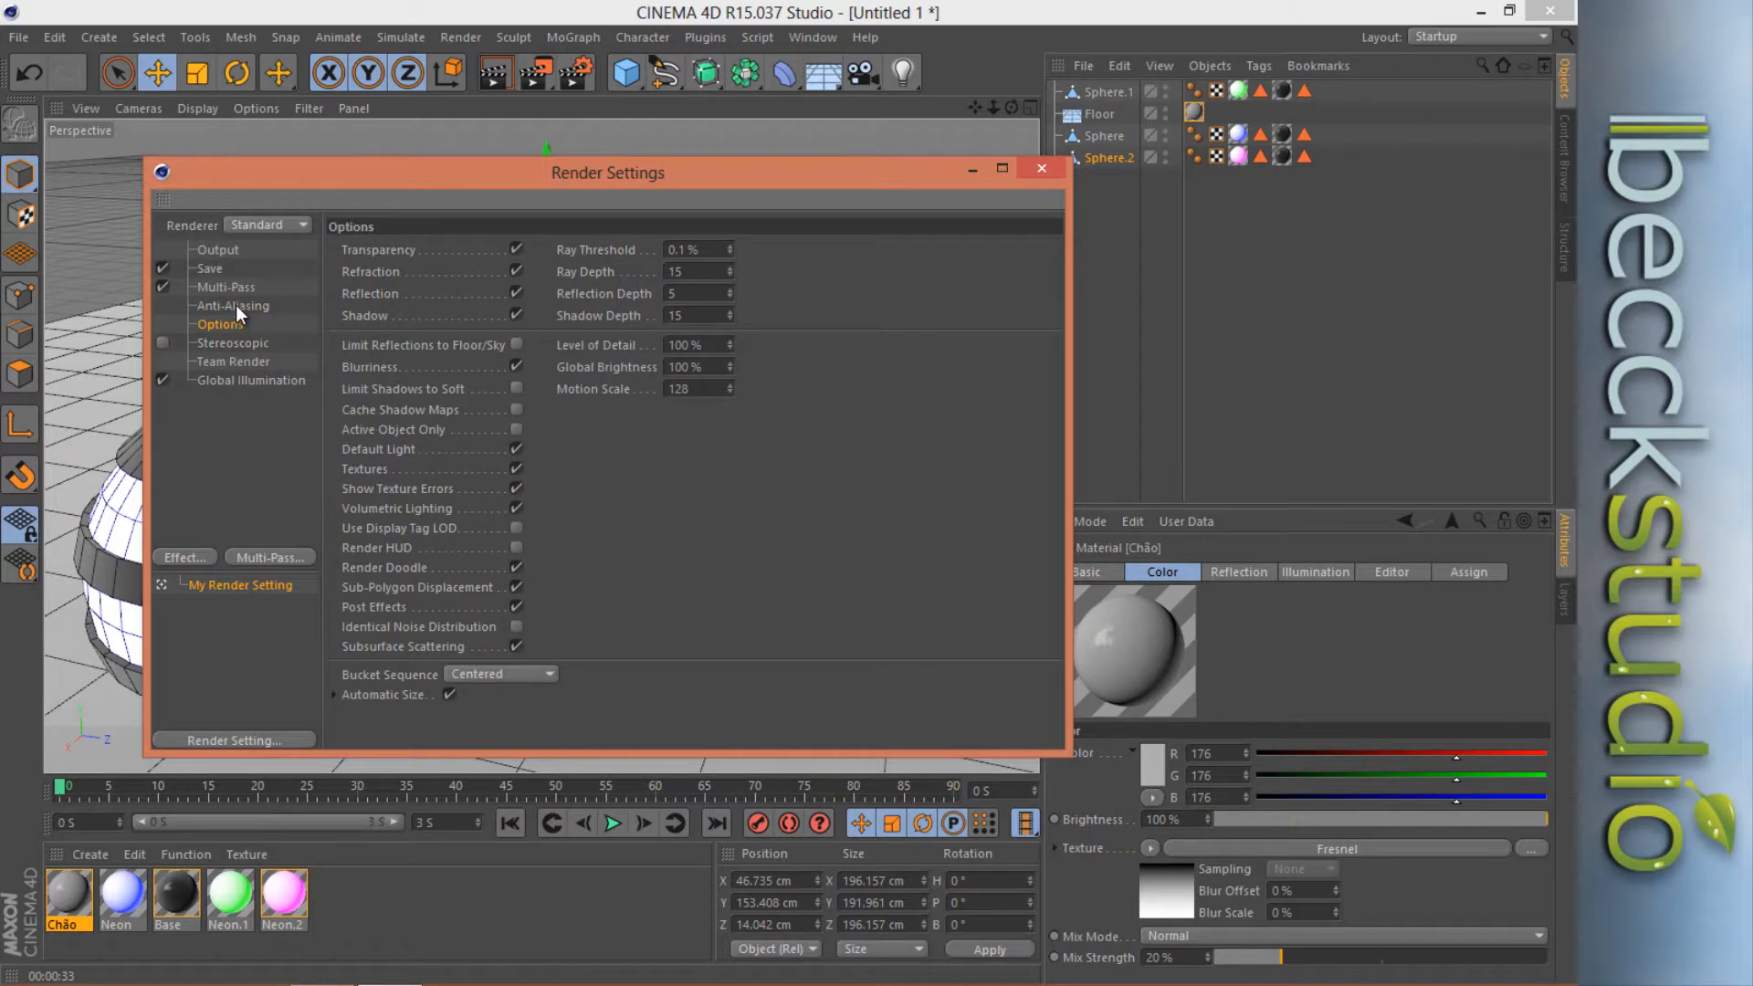
pyautogui.click(236, 306)
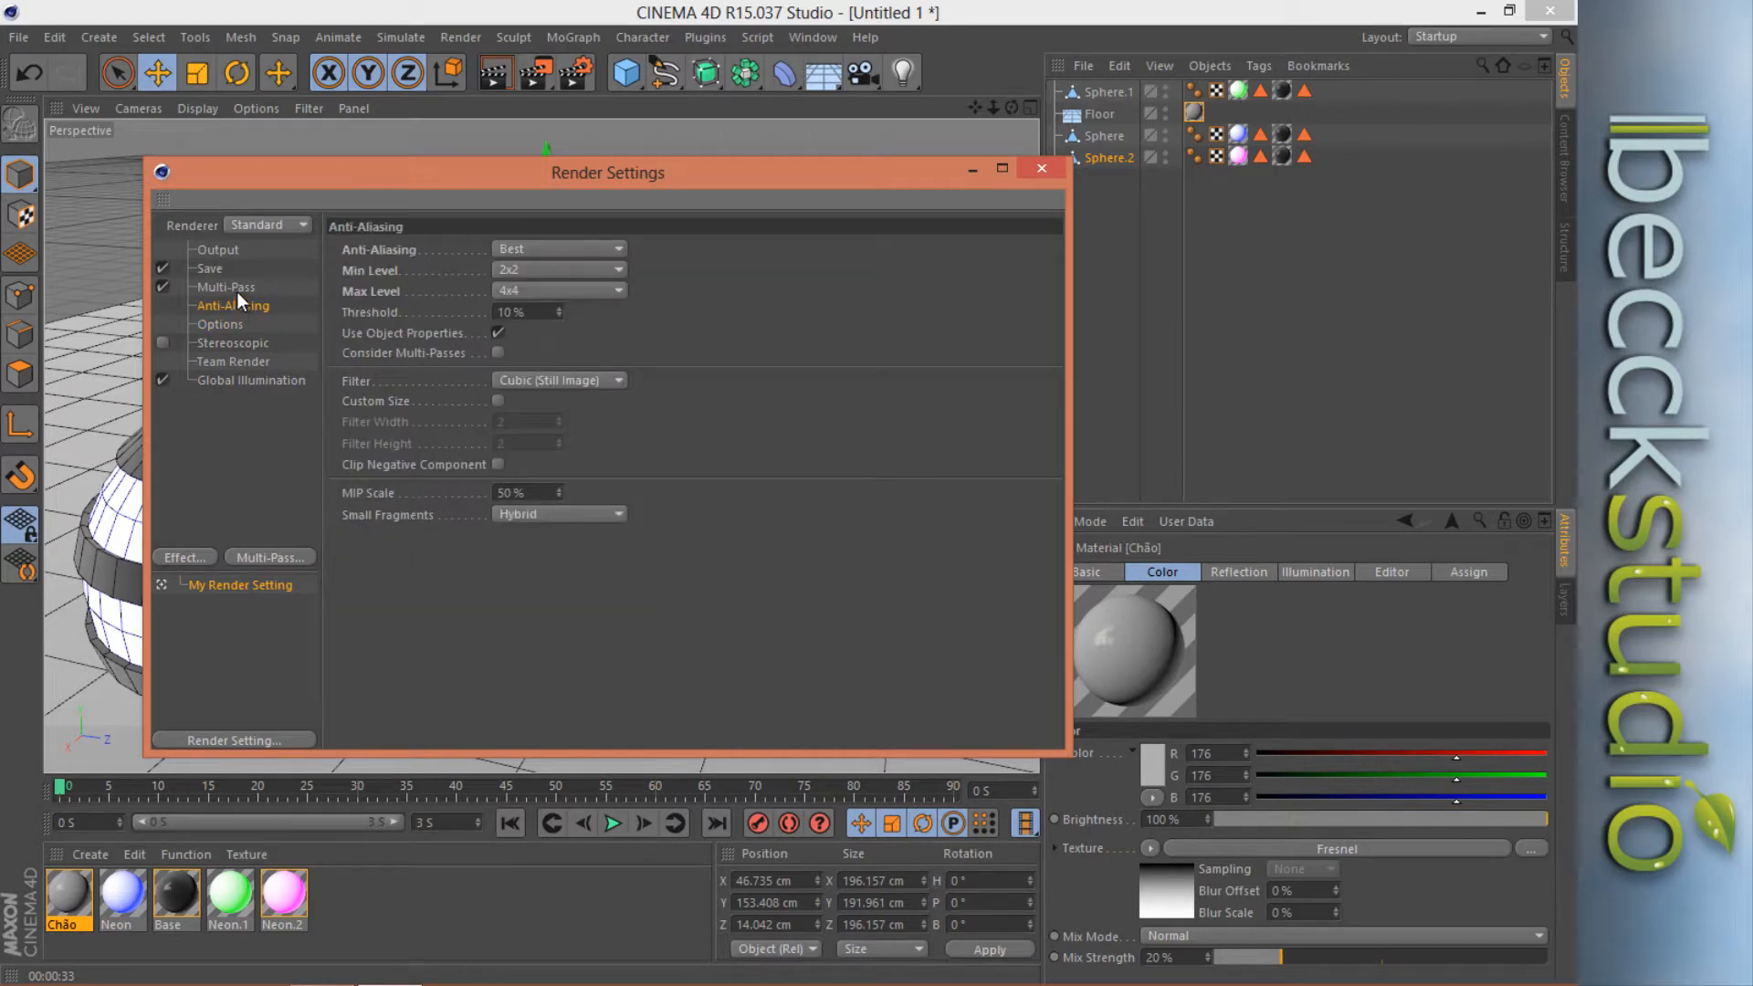
pyautogui.click(219, 251)
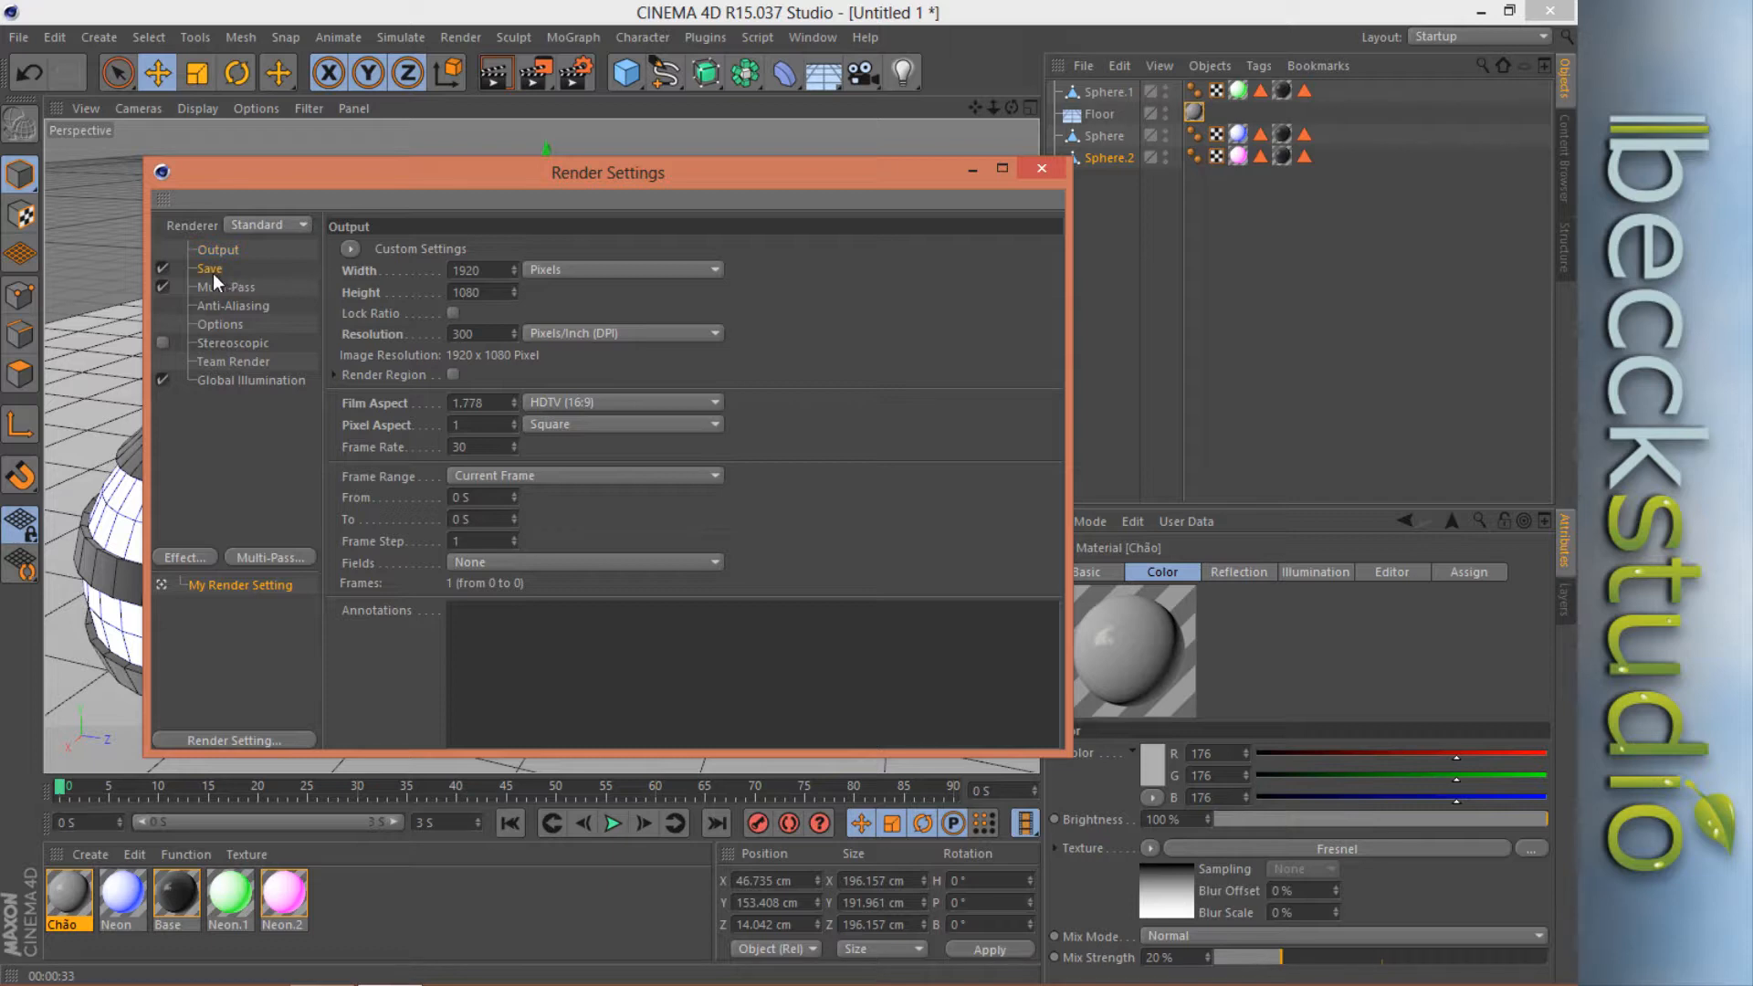
pyautogui.click(212, 271)
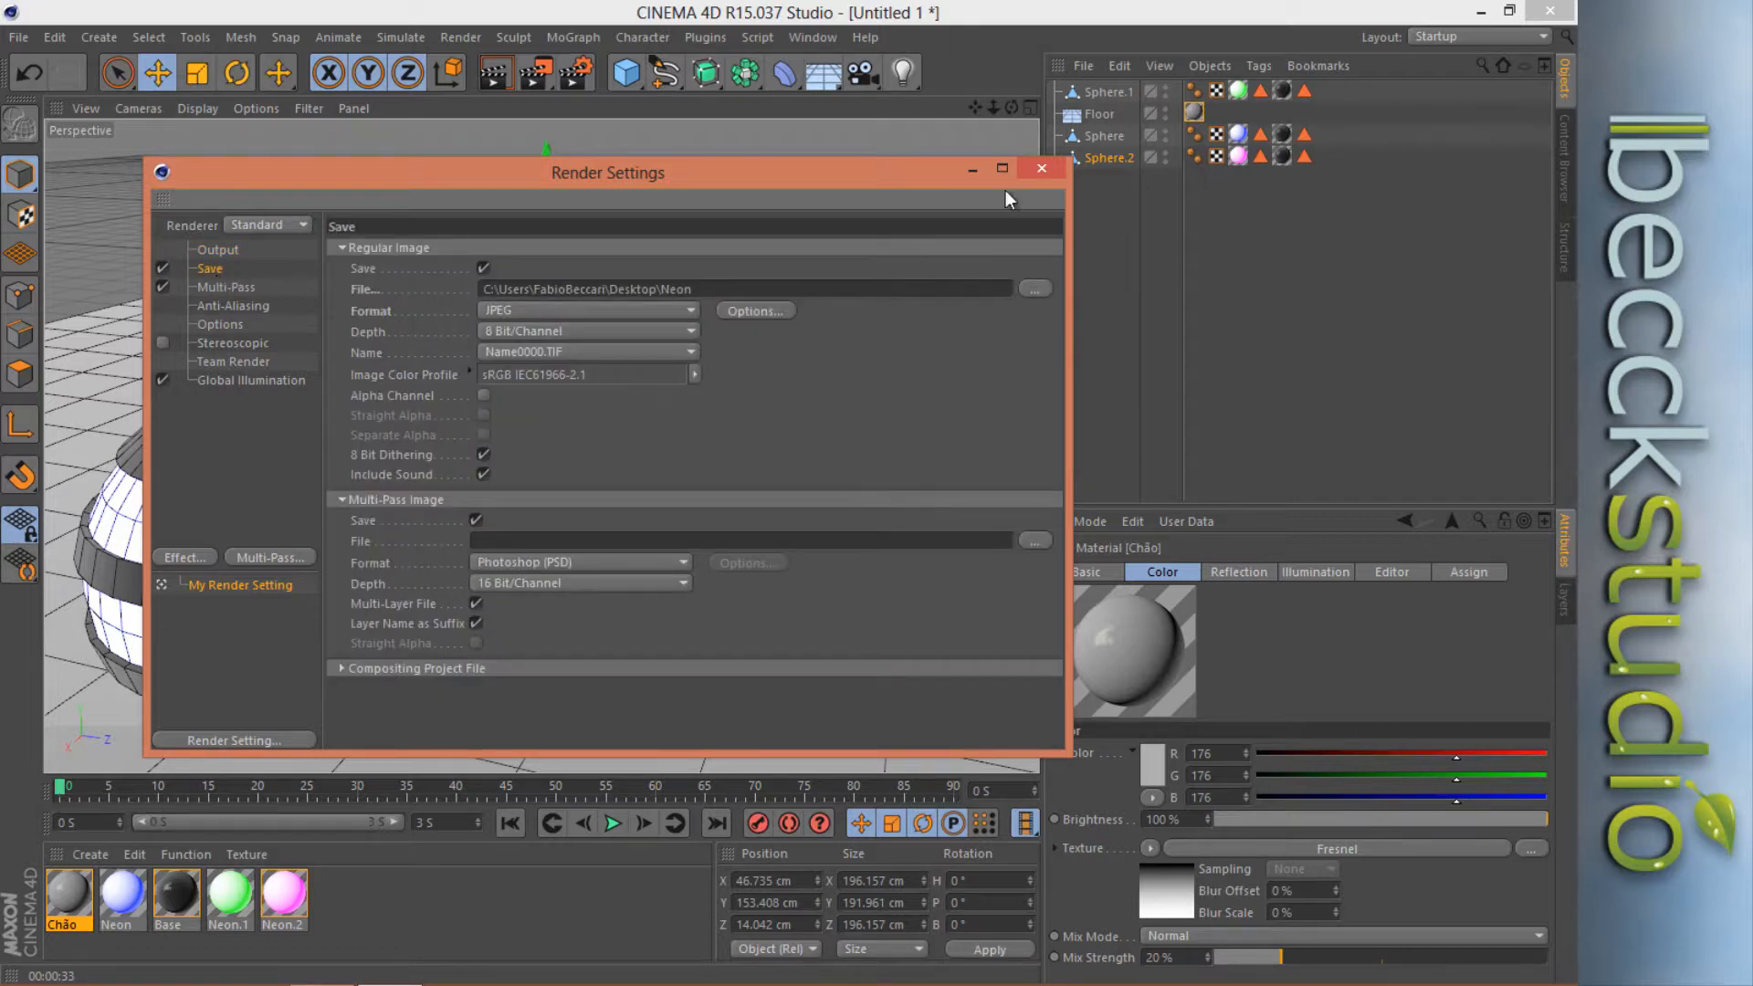
pyautogui.click(1040, 171)
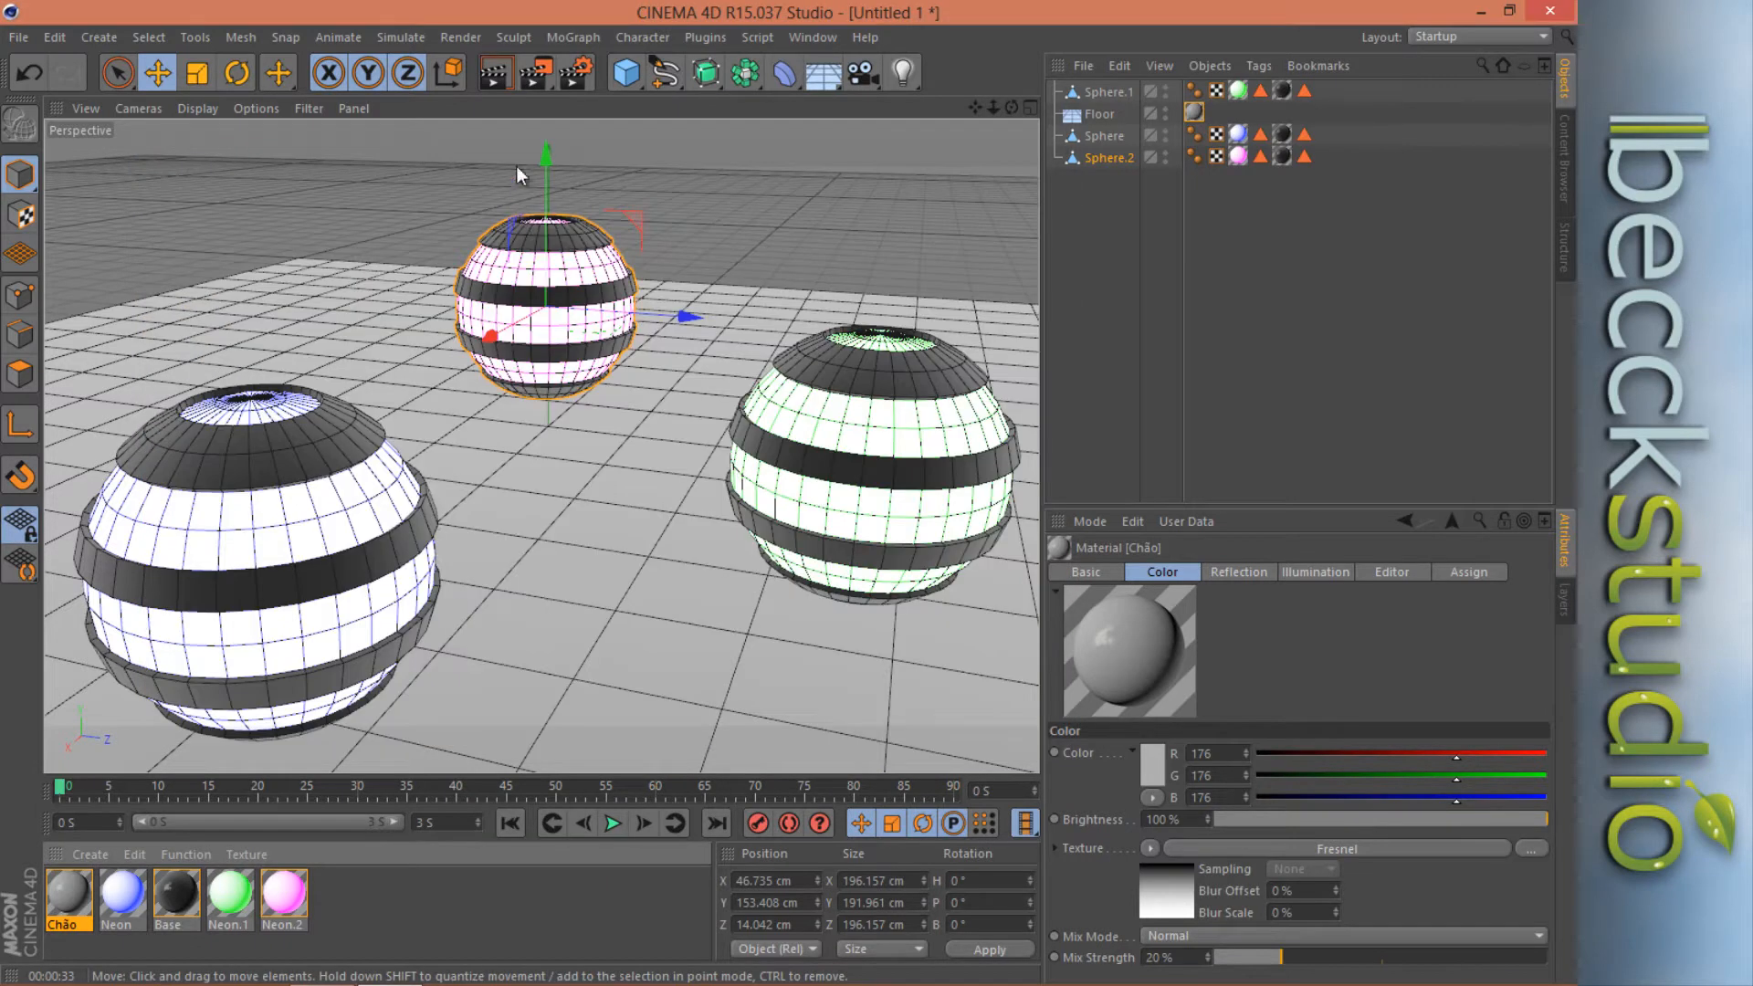
pyautogui.click(534, 78)
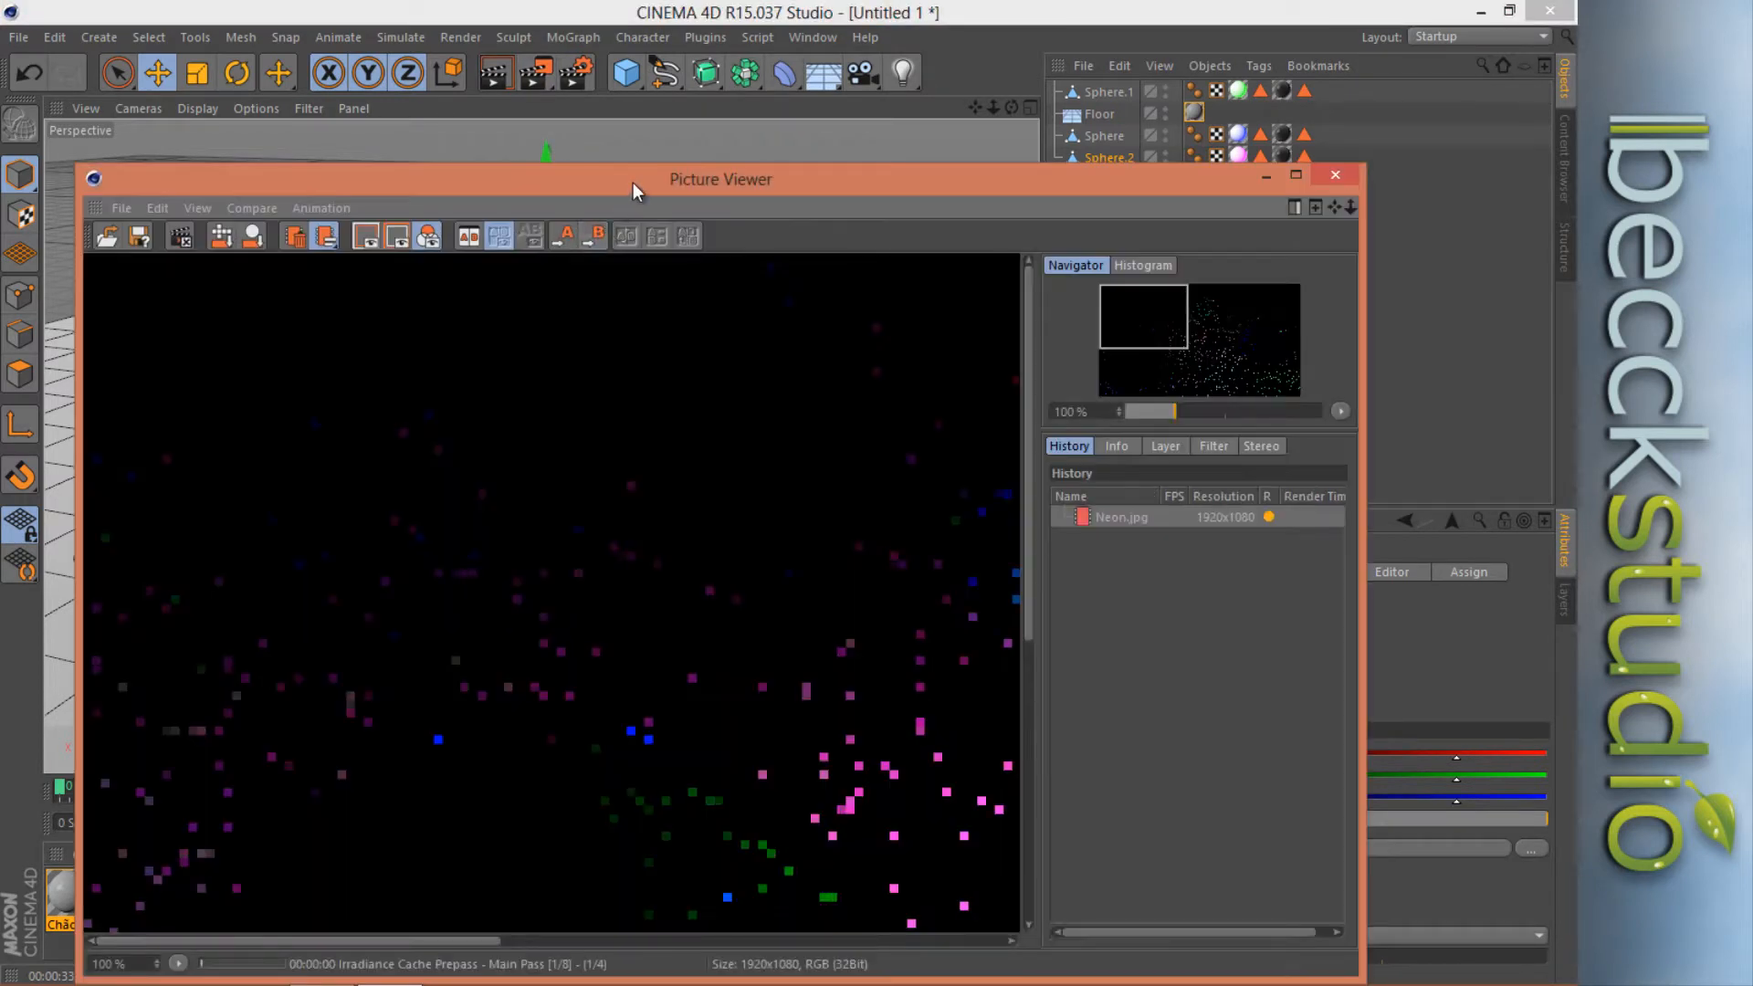
# Enlarge the Picture Viewer to fill the screen, hide its side information, and examine the spheres and floor reflections in the finished render.
pyautogui.moveTo(630, 177); pyautogui.dragTo(649, 81)
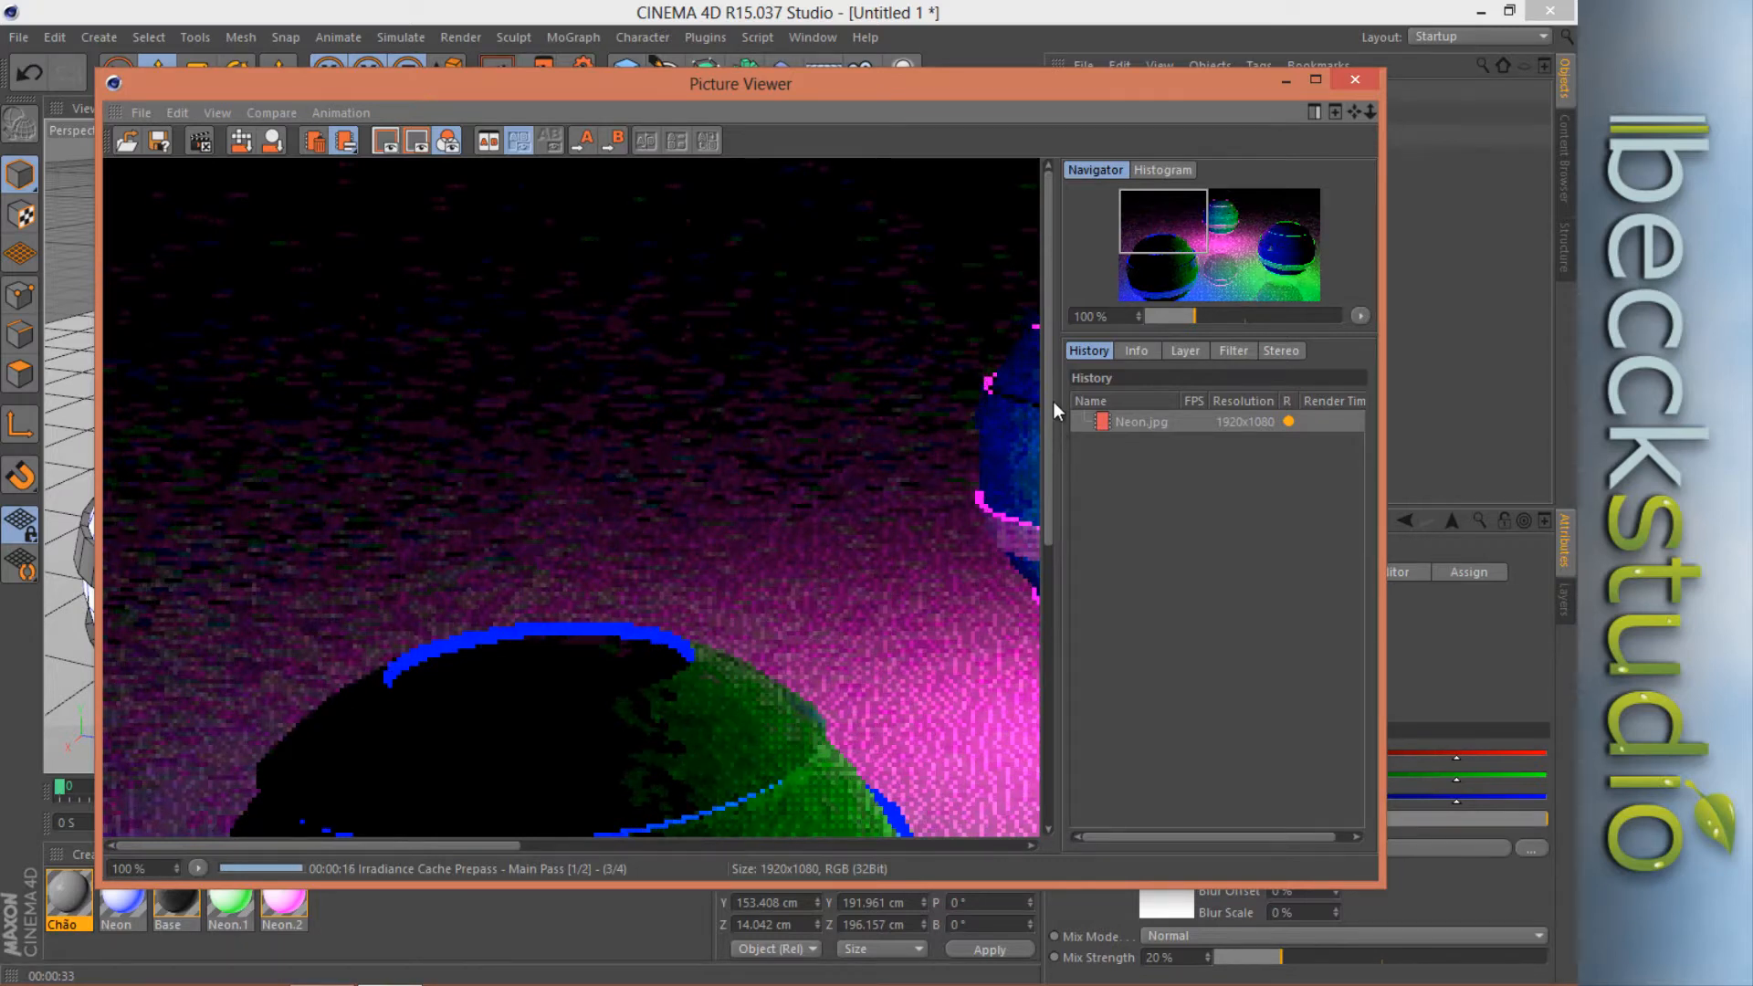
pyautogui.moveTo(1049, 307)
pyautogui.mouseDown()
pyautogui.moveTo(1039, 579)
pyautogui.moveTo(1065, 288)
pyautogui.mouseUp()
pyautogui.click(1315, 80)
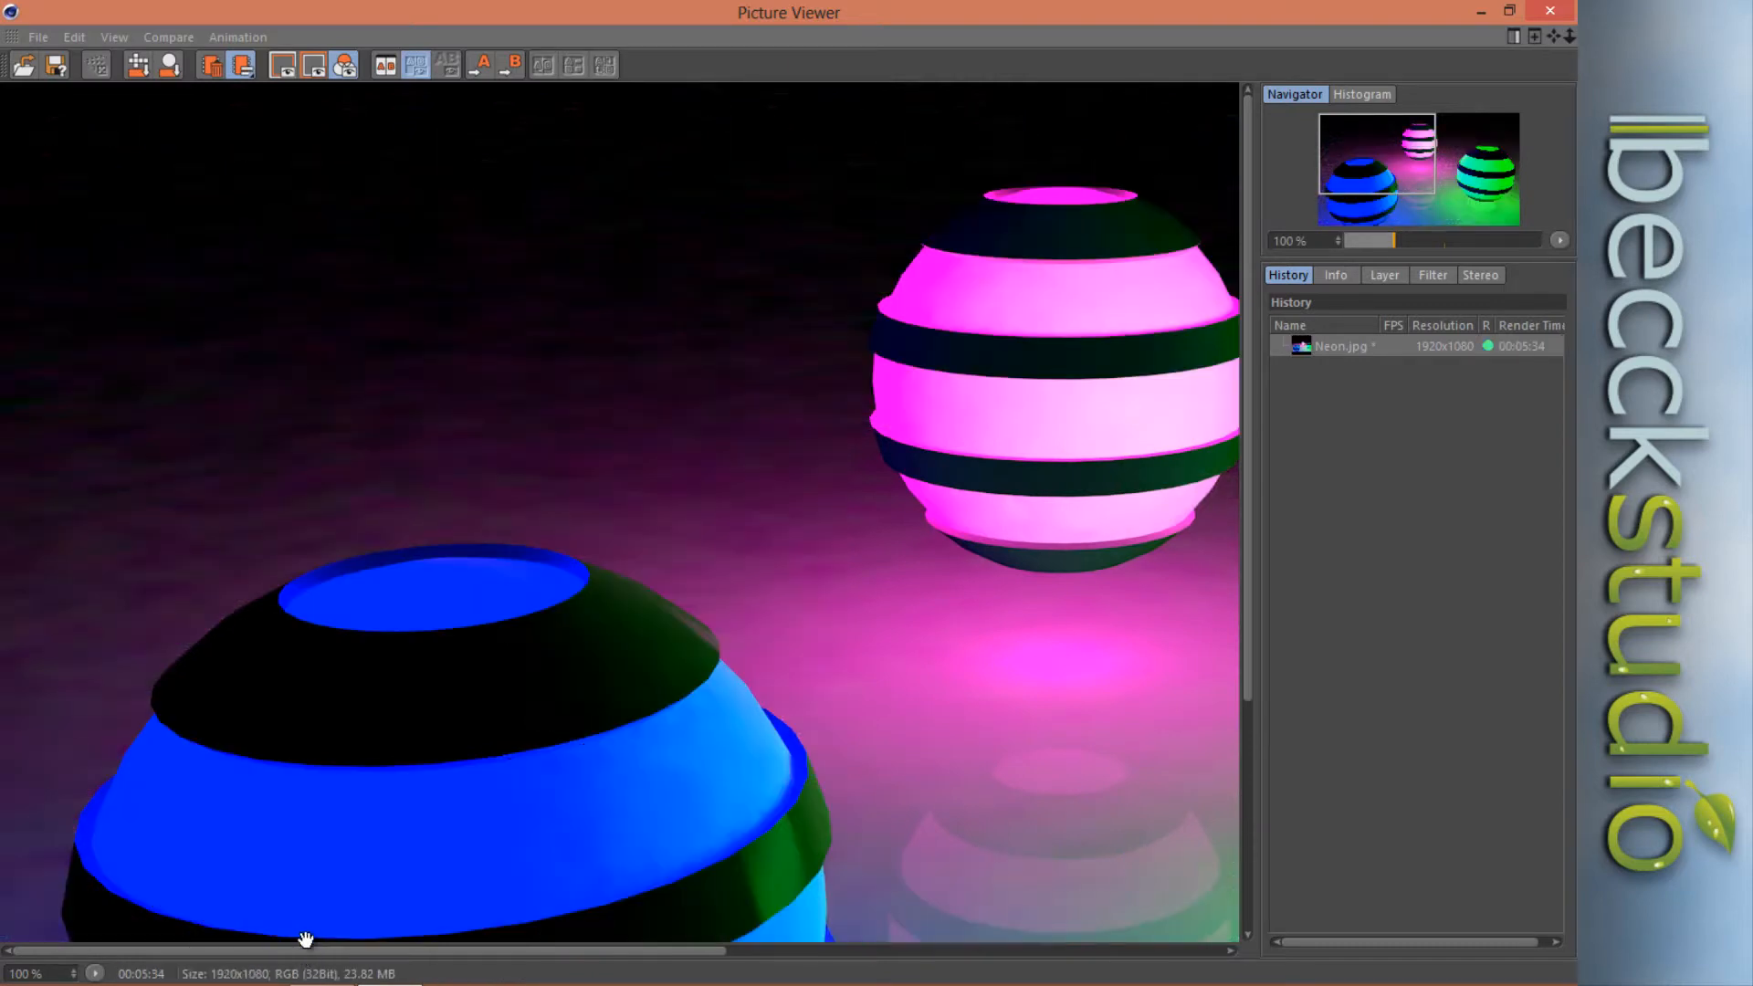
pyautogui.moveTo(1376, 157); pyautogui.dragTo(1368, 242)
pyautogui.click(1511, 38)
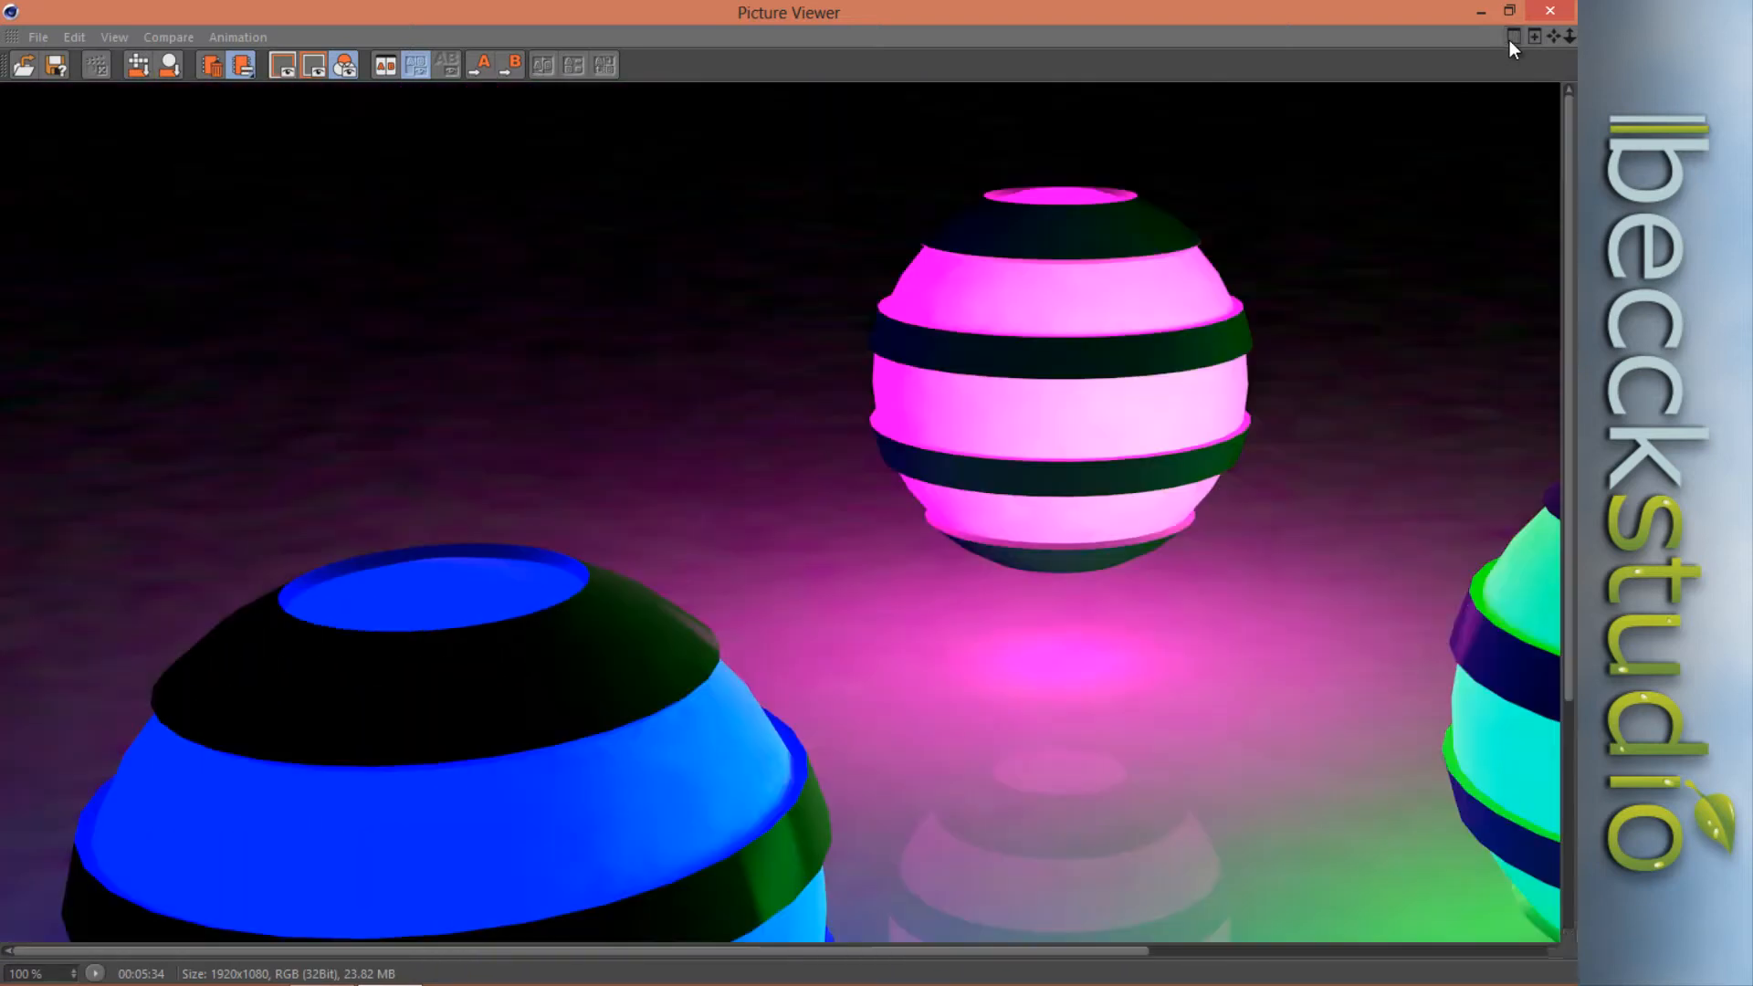
pyautogui.moveTo(1565, 244); pyautogui.dragTo(1564, 563)
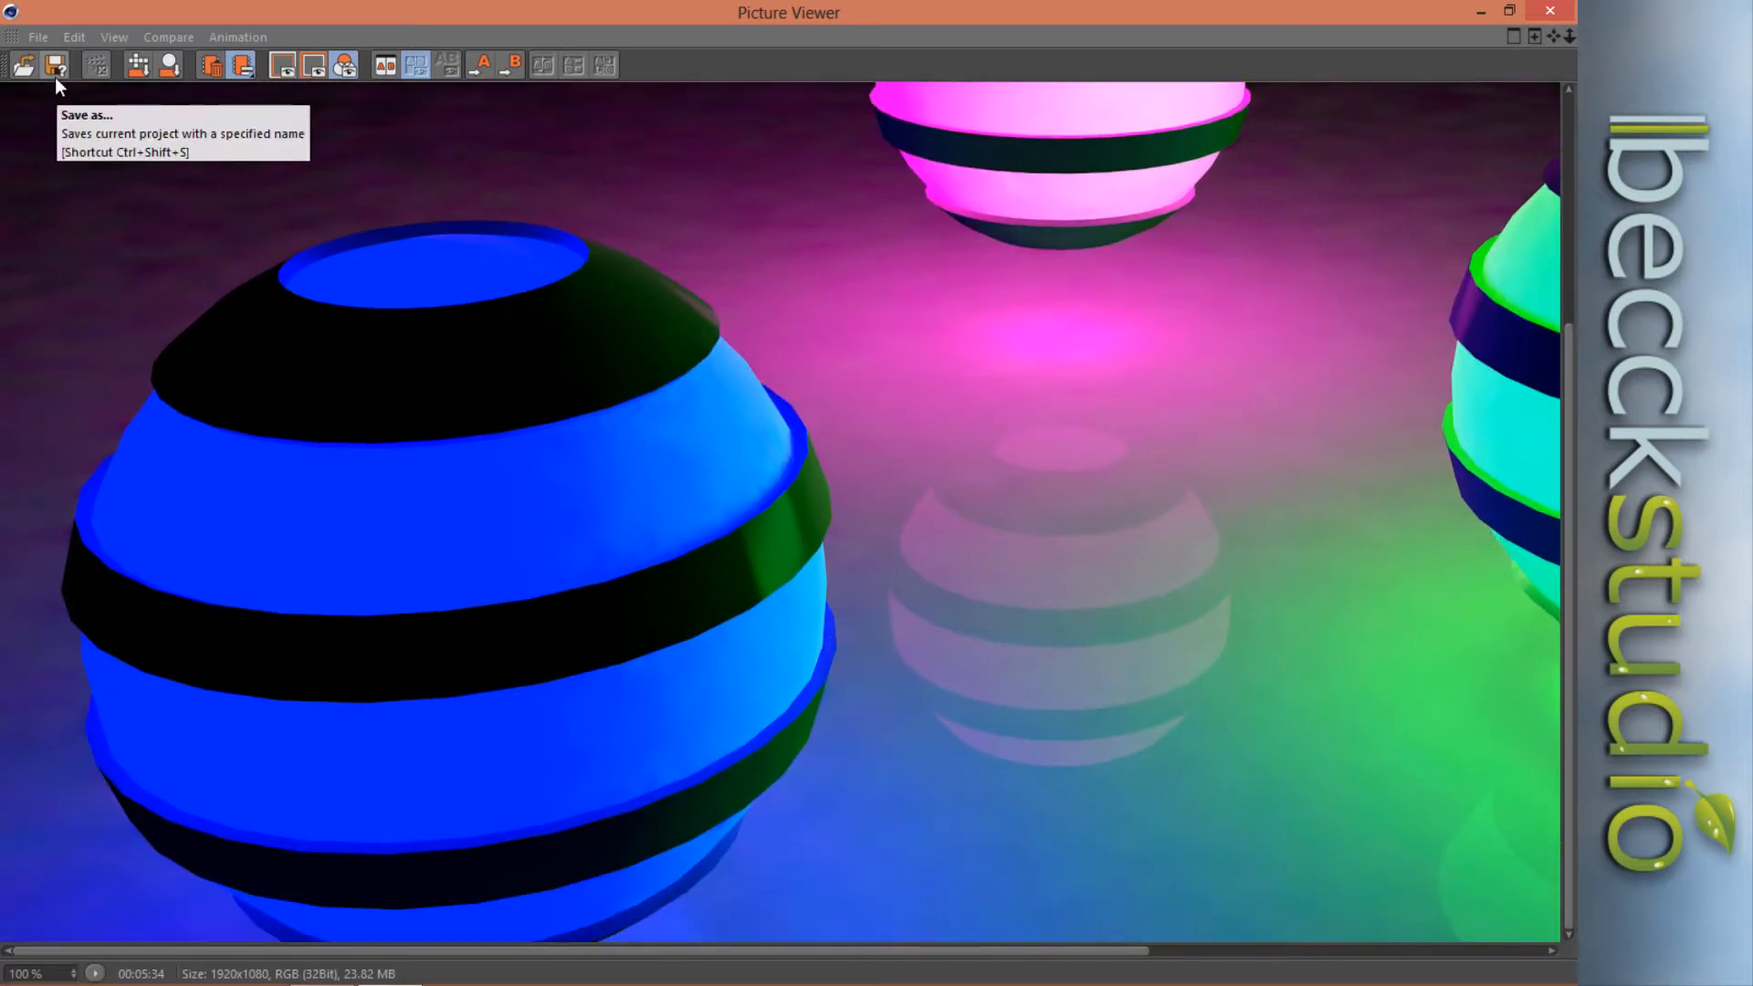
# Open the Neon image saved on the desktop in Windows Photo Viewer, inspect the spheres and floor glow up close, and return to Cinema 4D.
pyautogui.click(1481, 14)
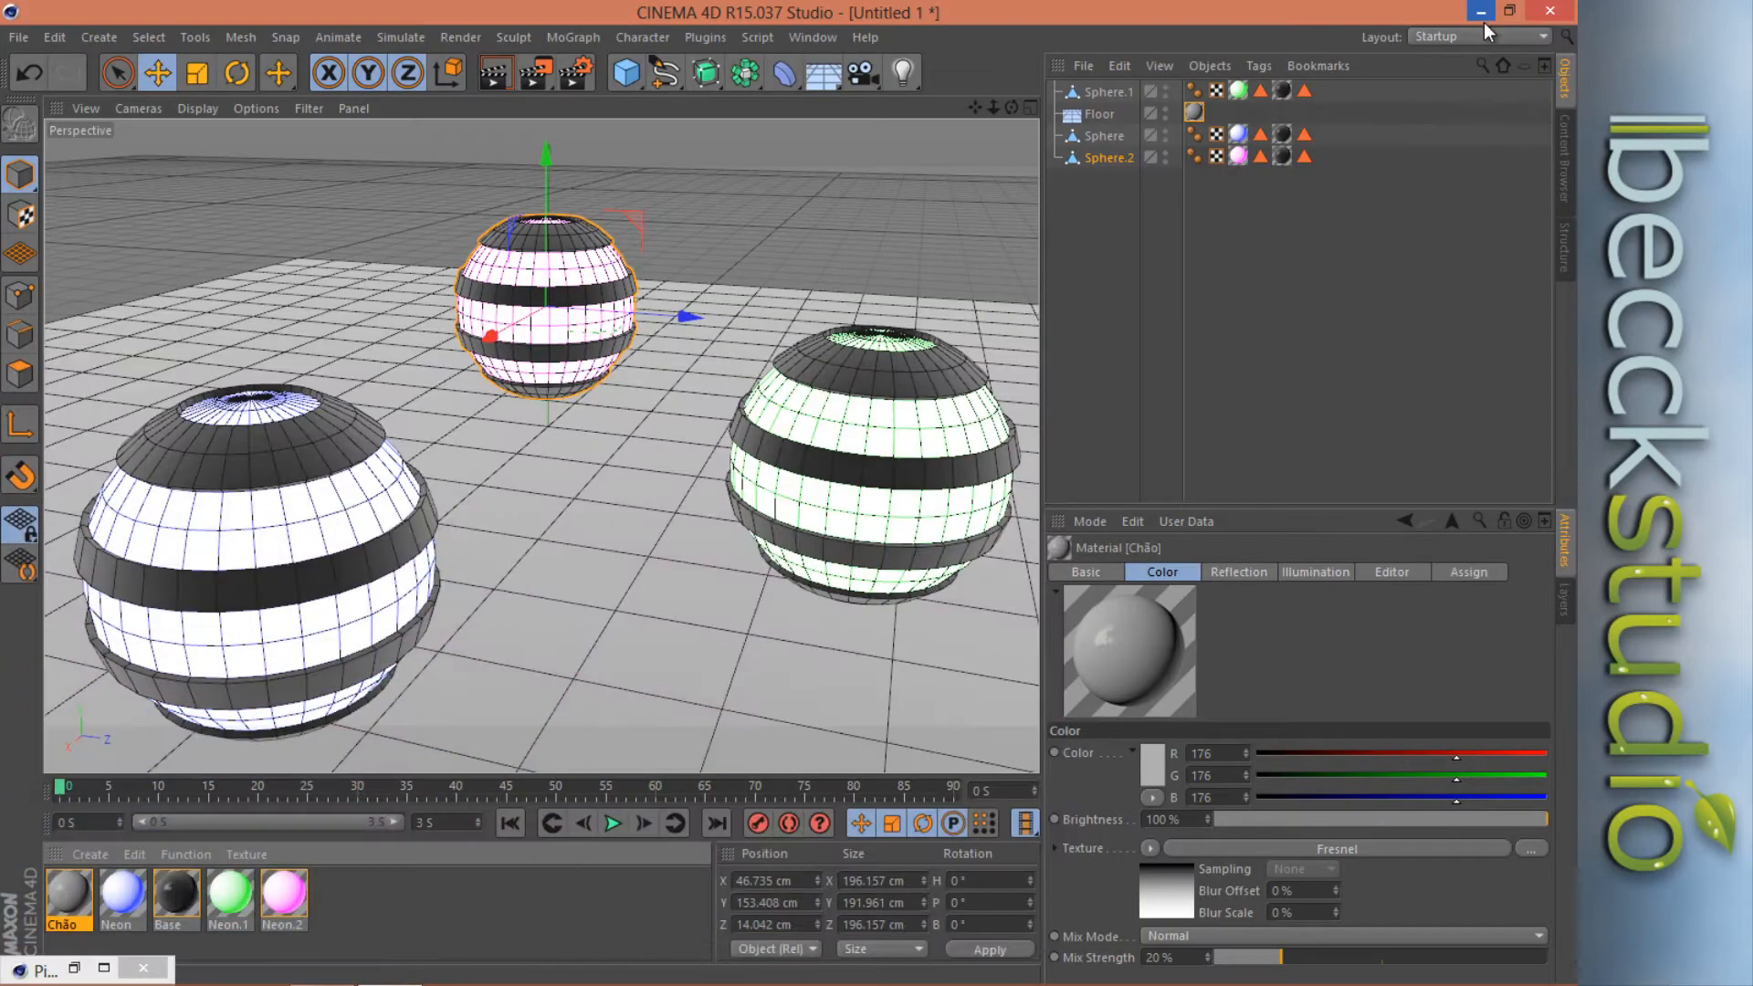
pyautogui.click(1476, 14)
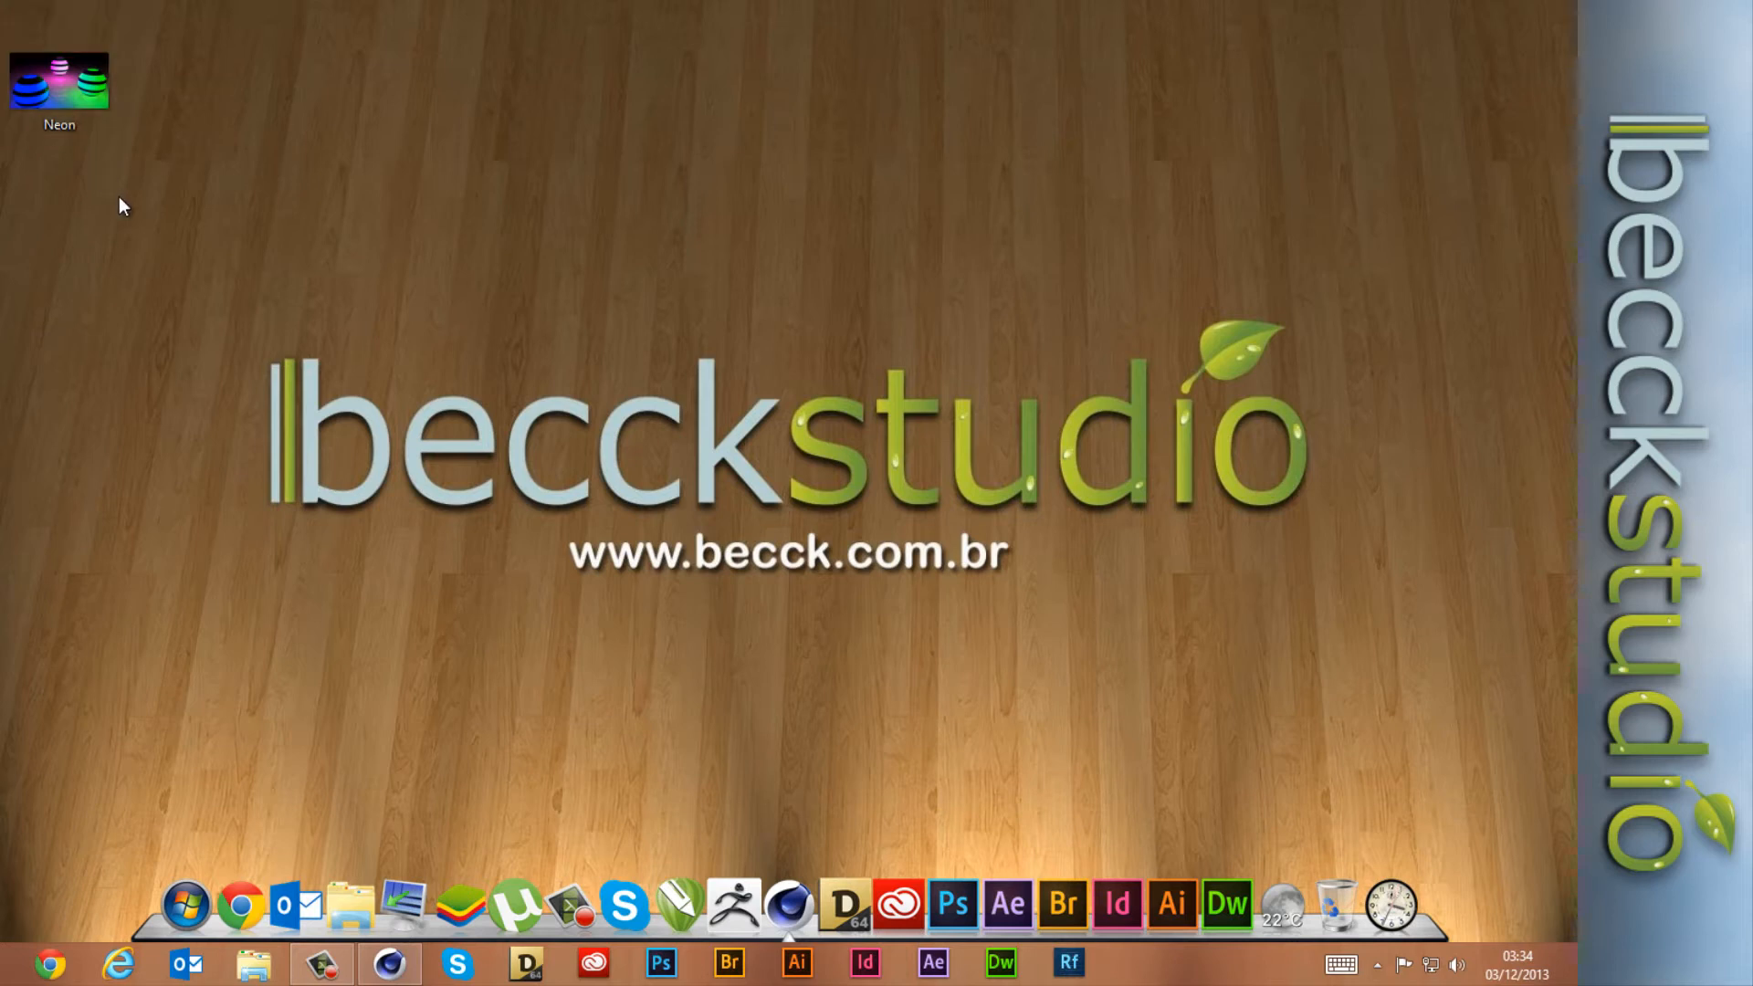
pyautogui.doubleClick(73, 84)
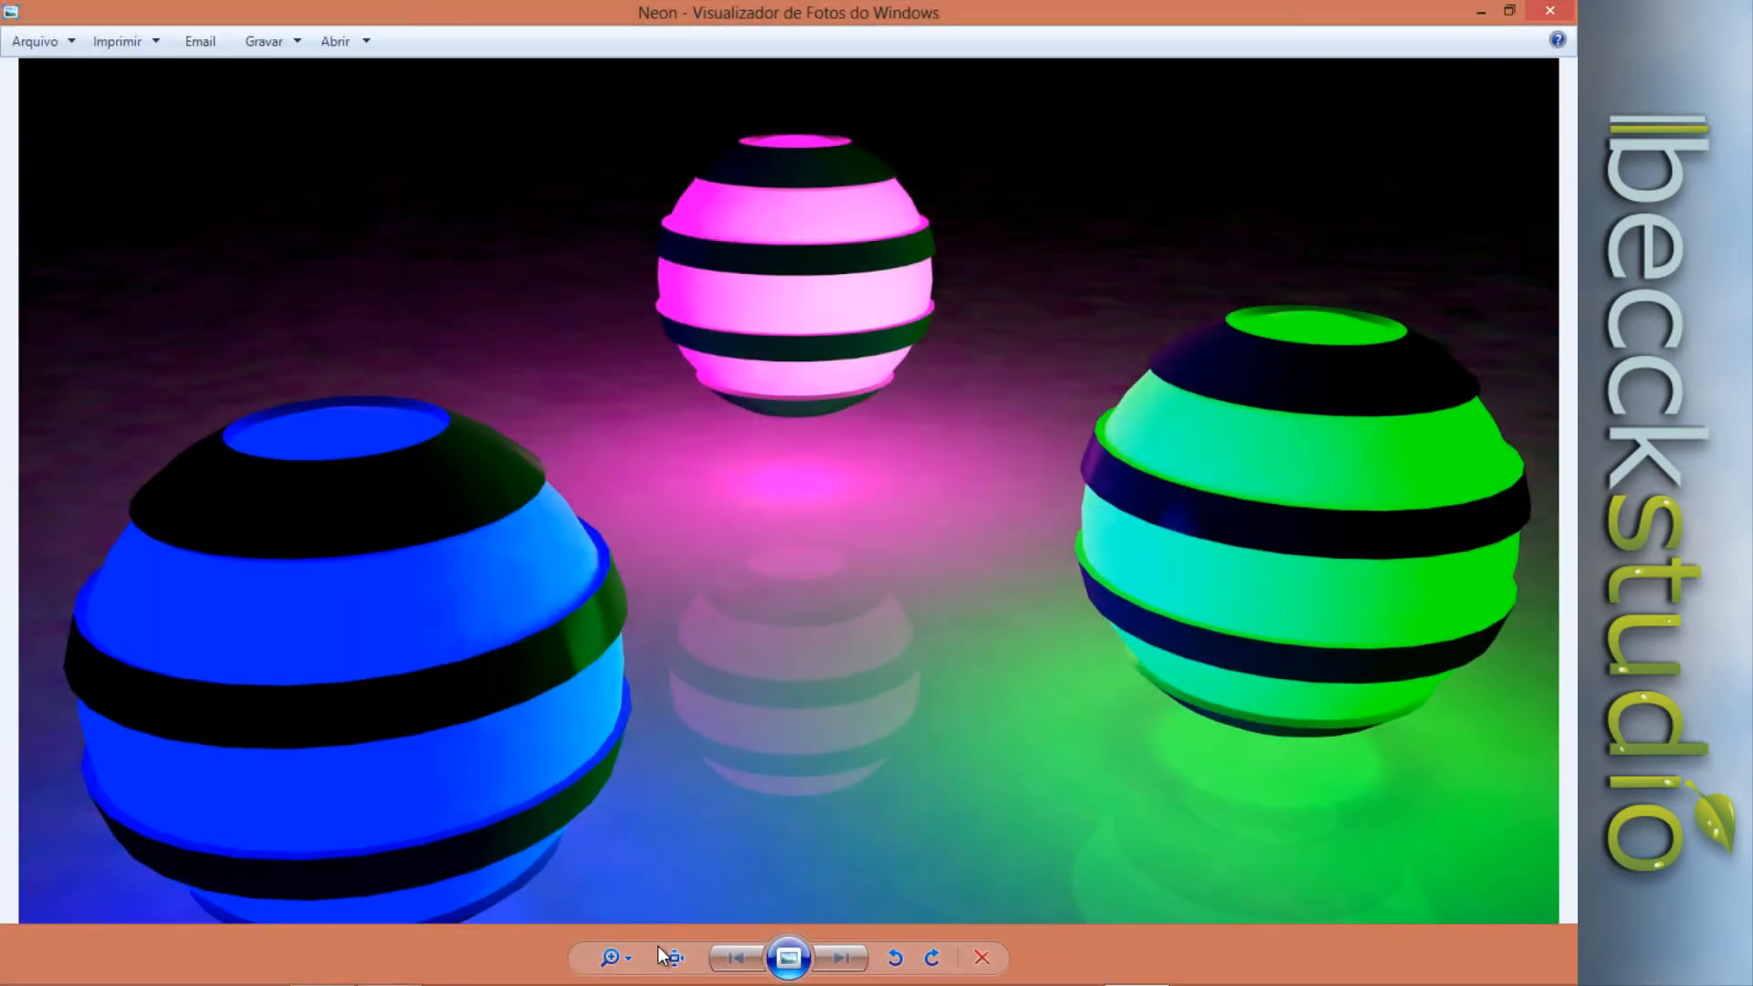
pyautogui.scroll(5, 744, 783)
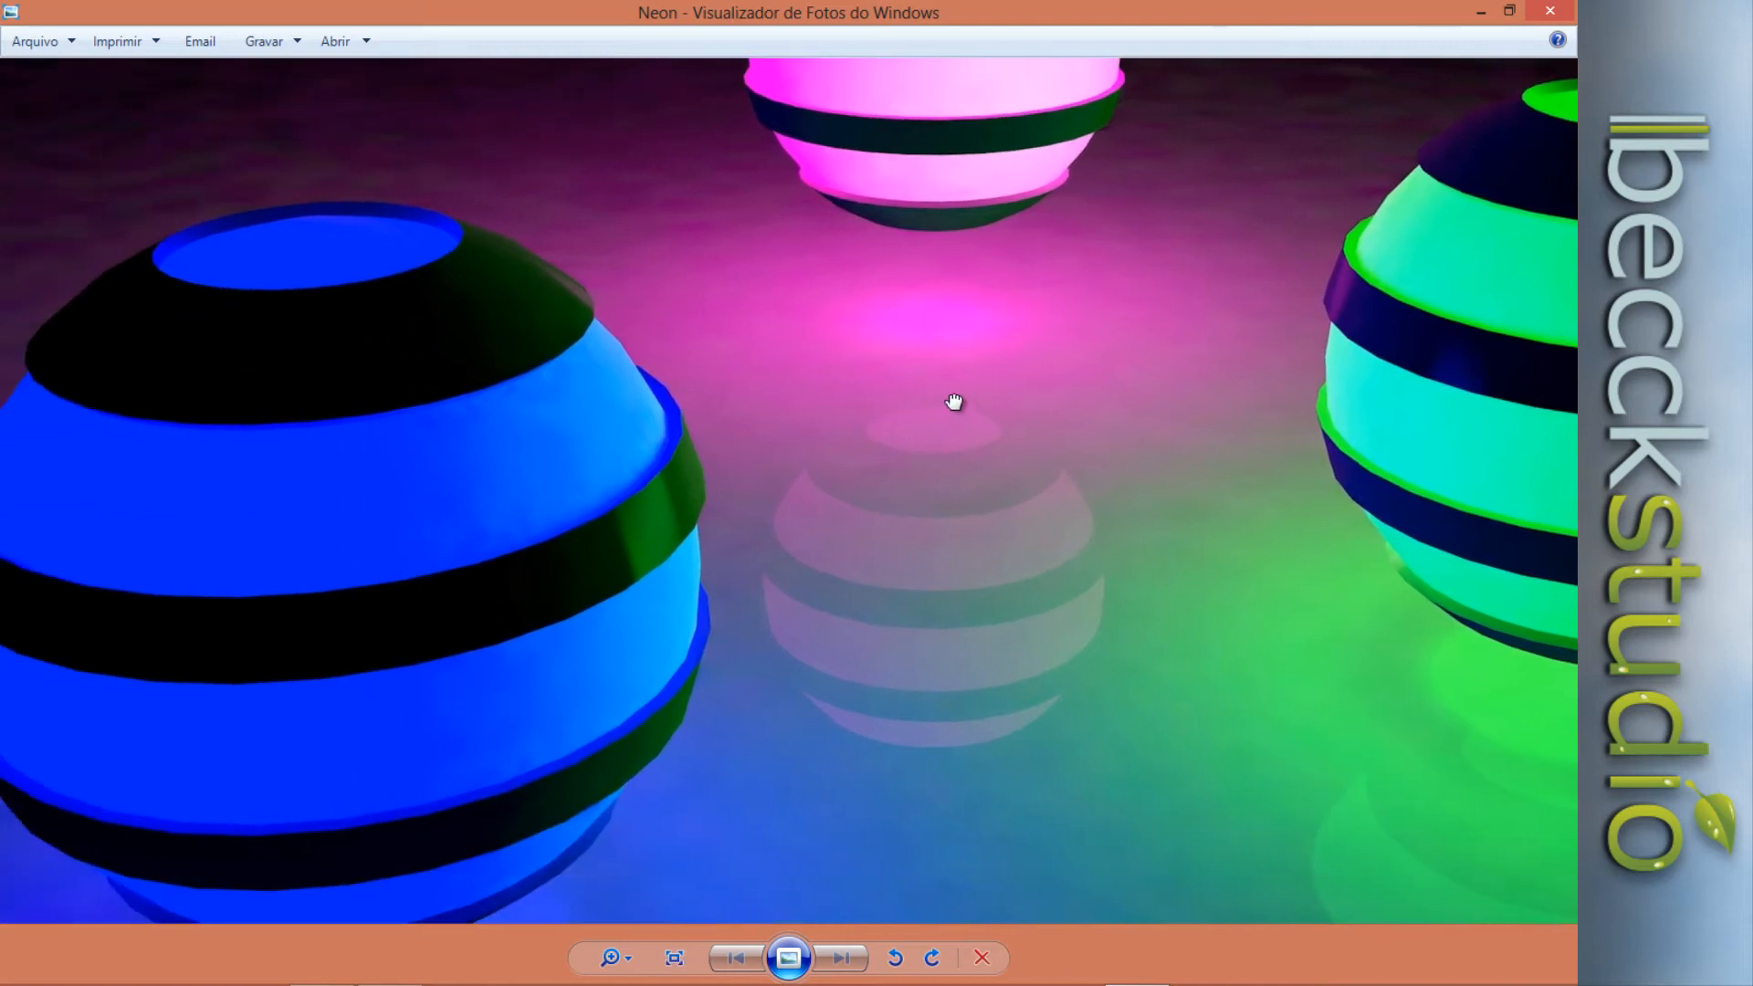
pyautogui.moveTo(954, 402); pyautogui.dragTo(488, 520)
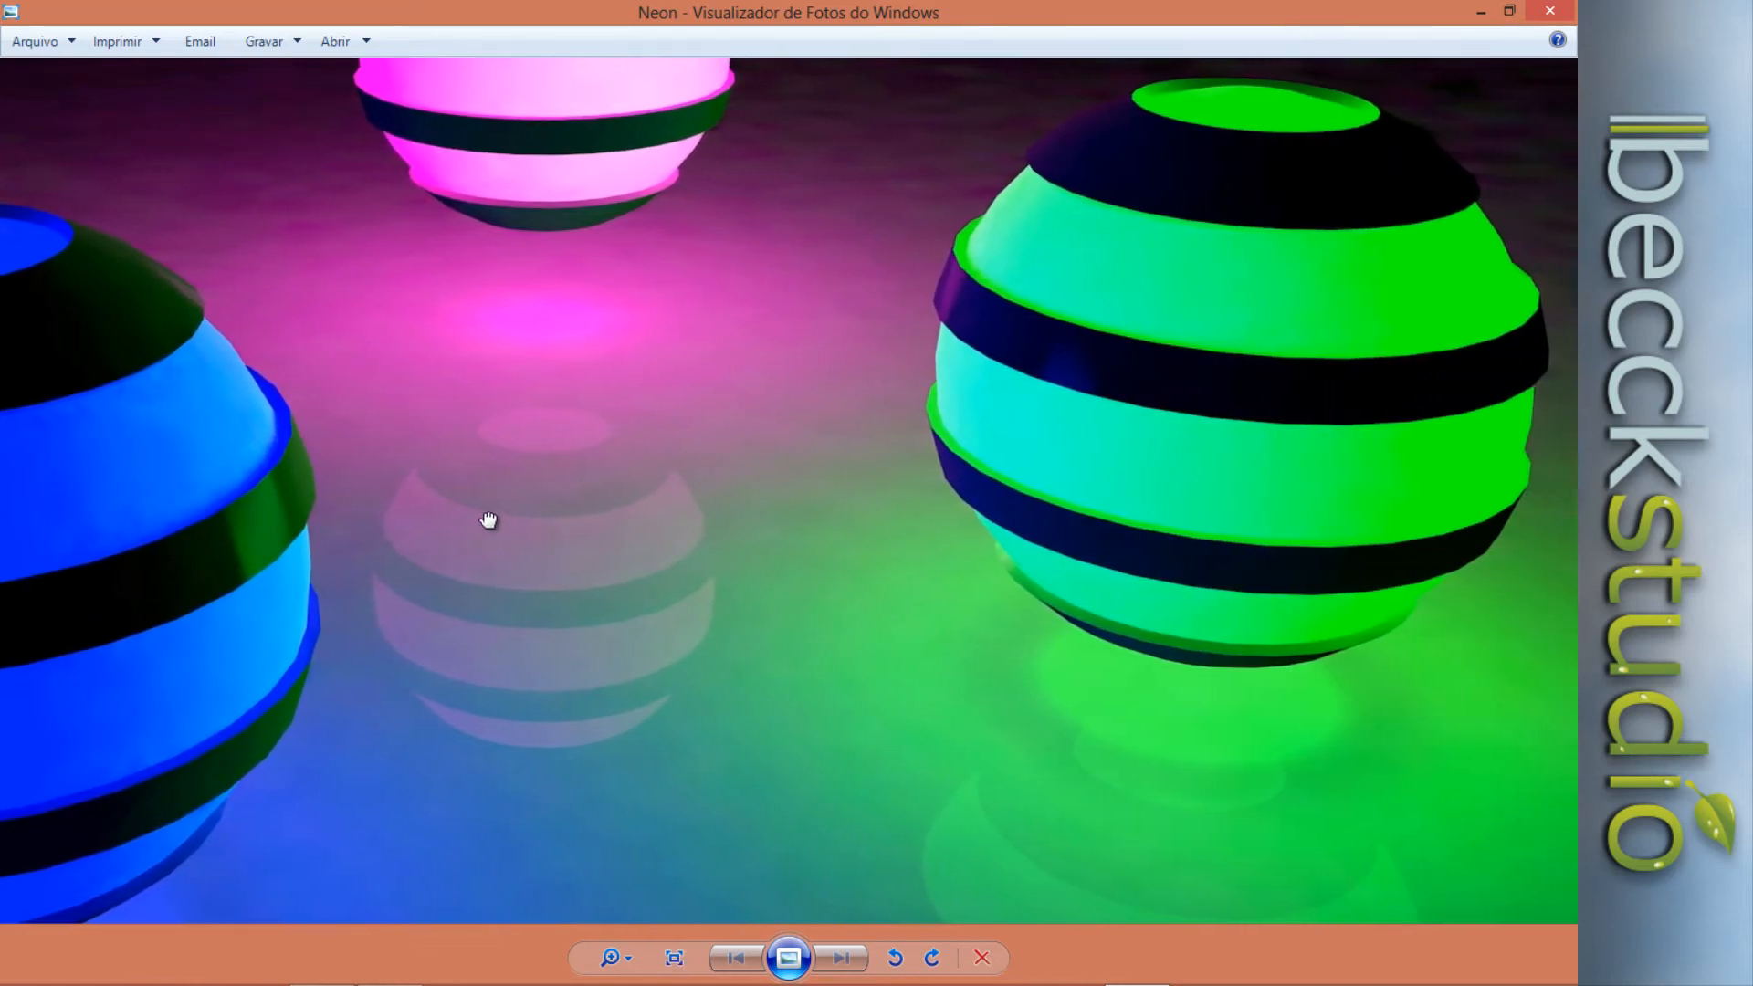
pyautogui.moveTo(473, 626); pyautogui.dragTo(781, 362)
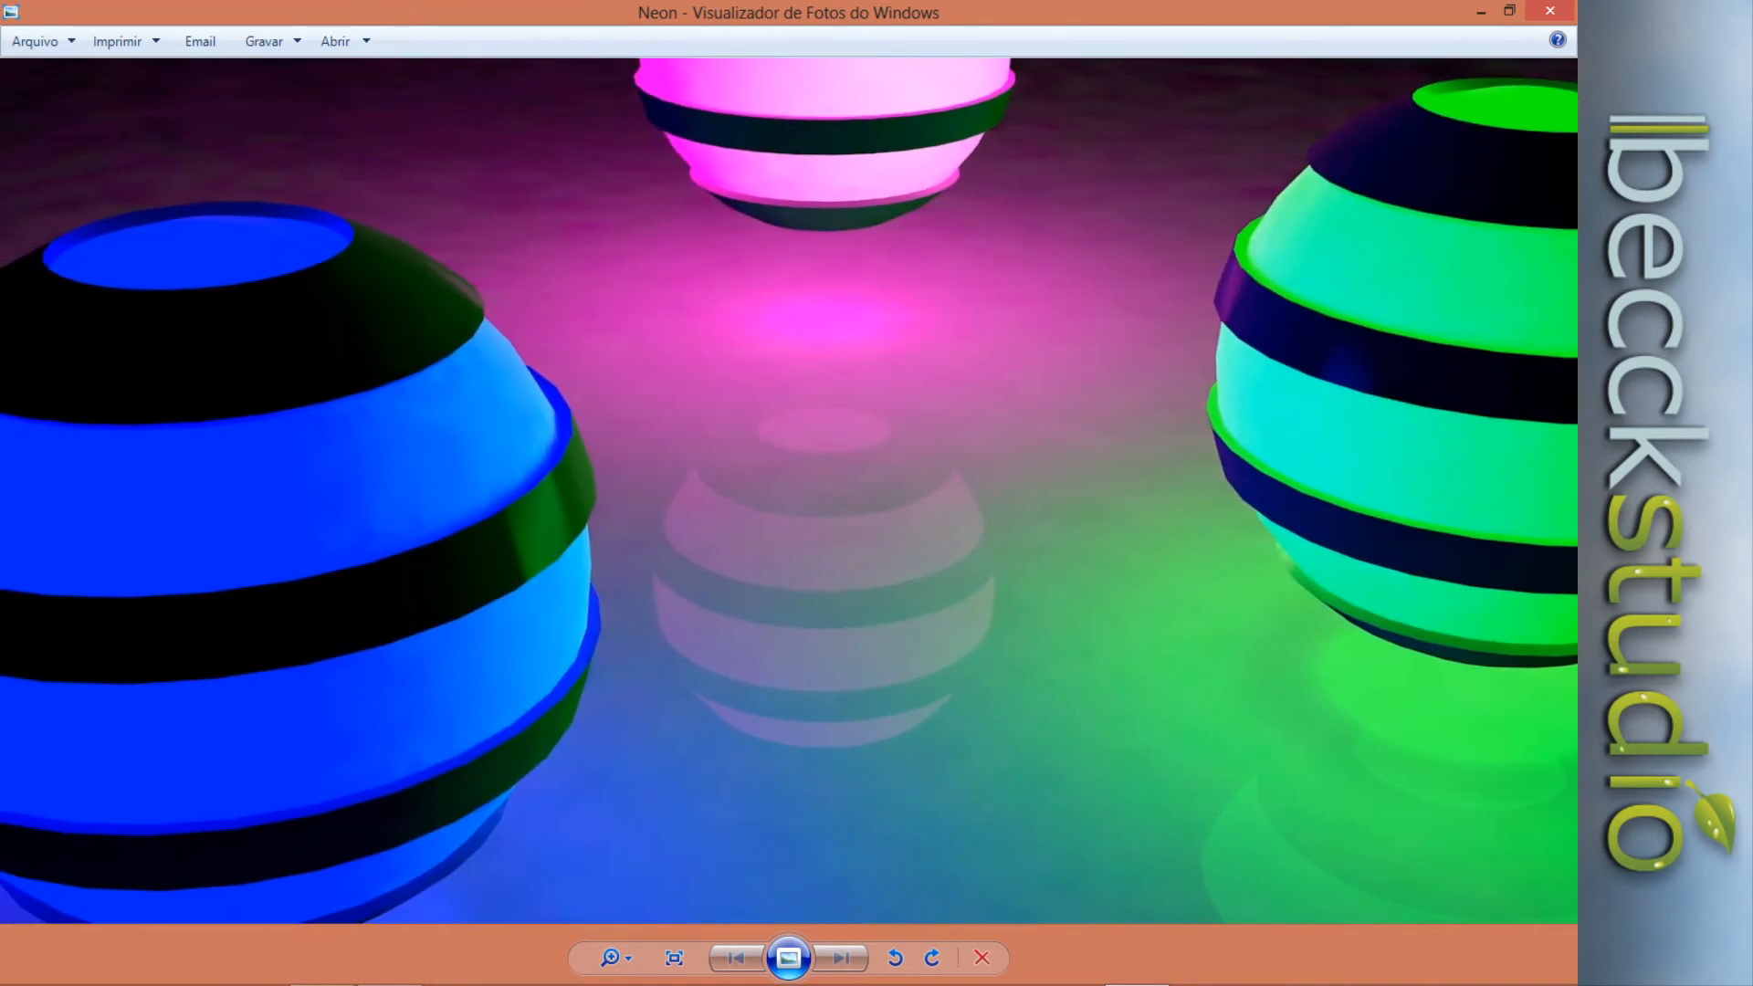
pyautogui.click(1565, 8)
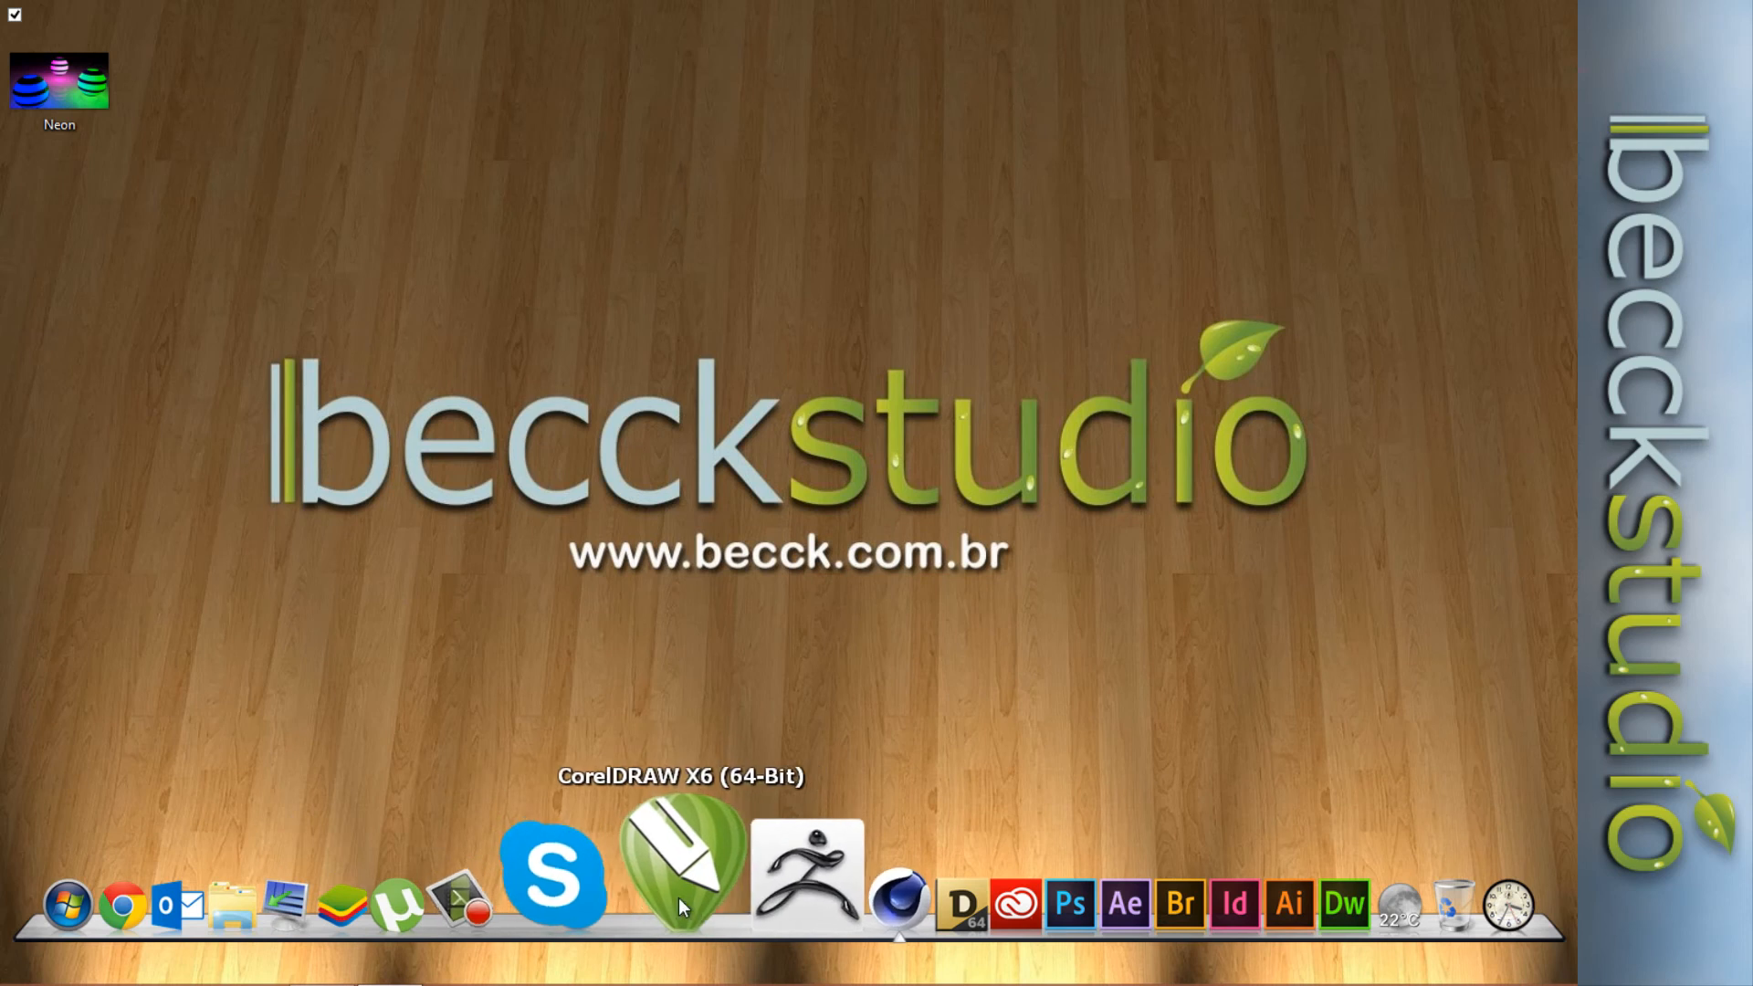
pyautogui.click(792, 890)
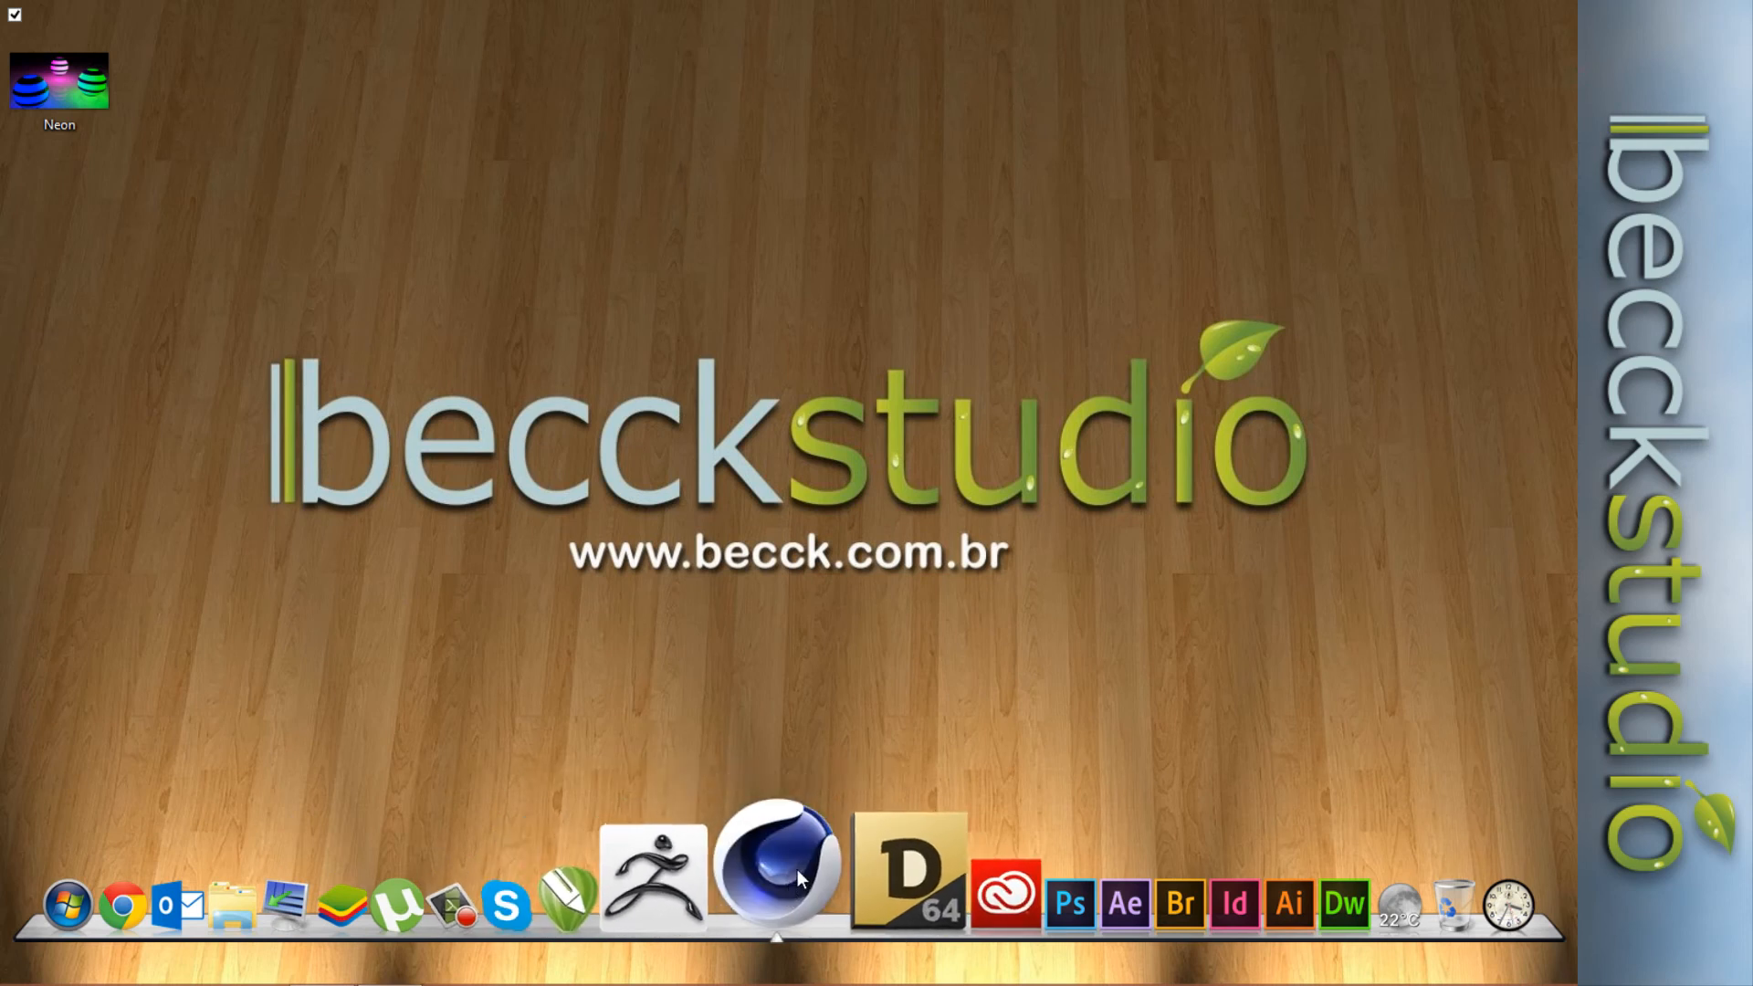